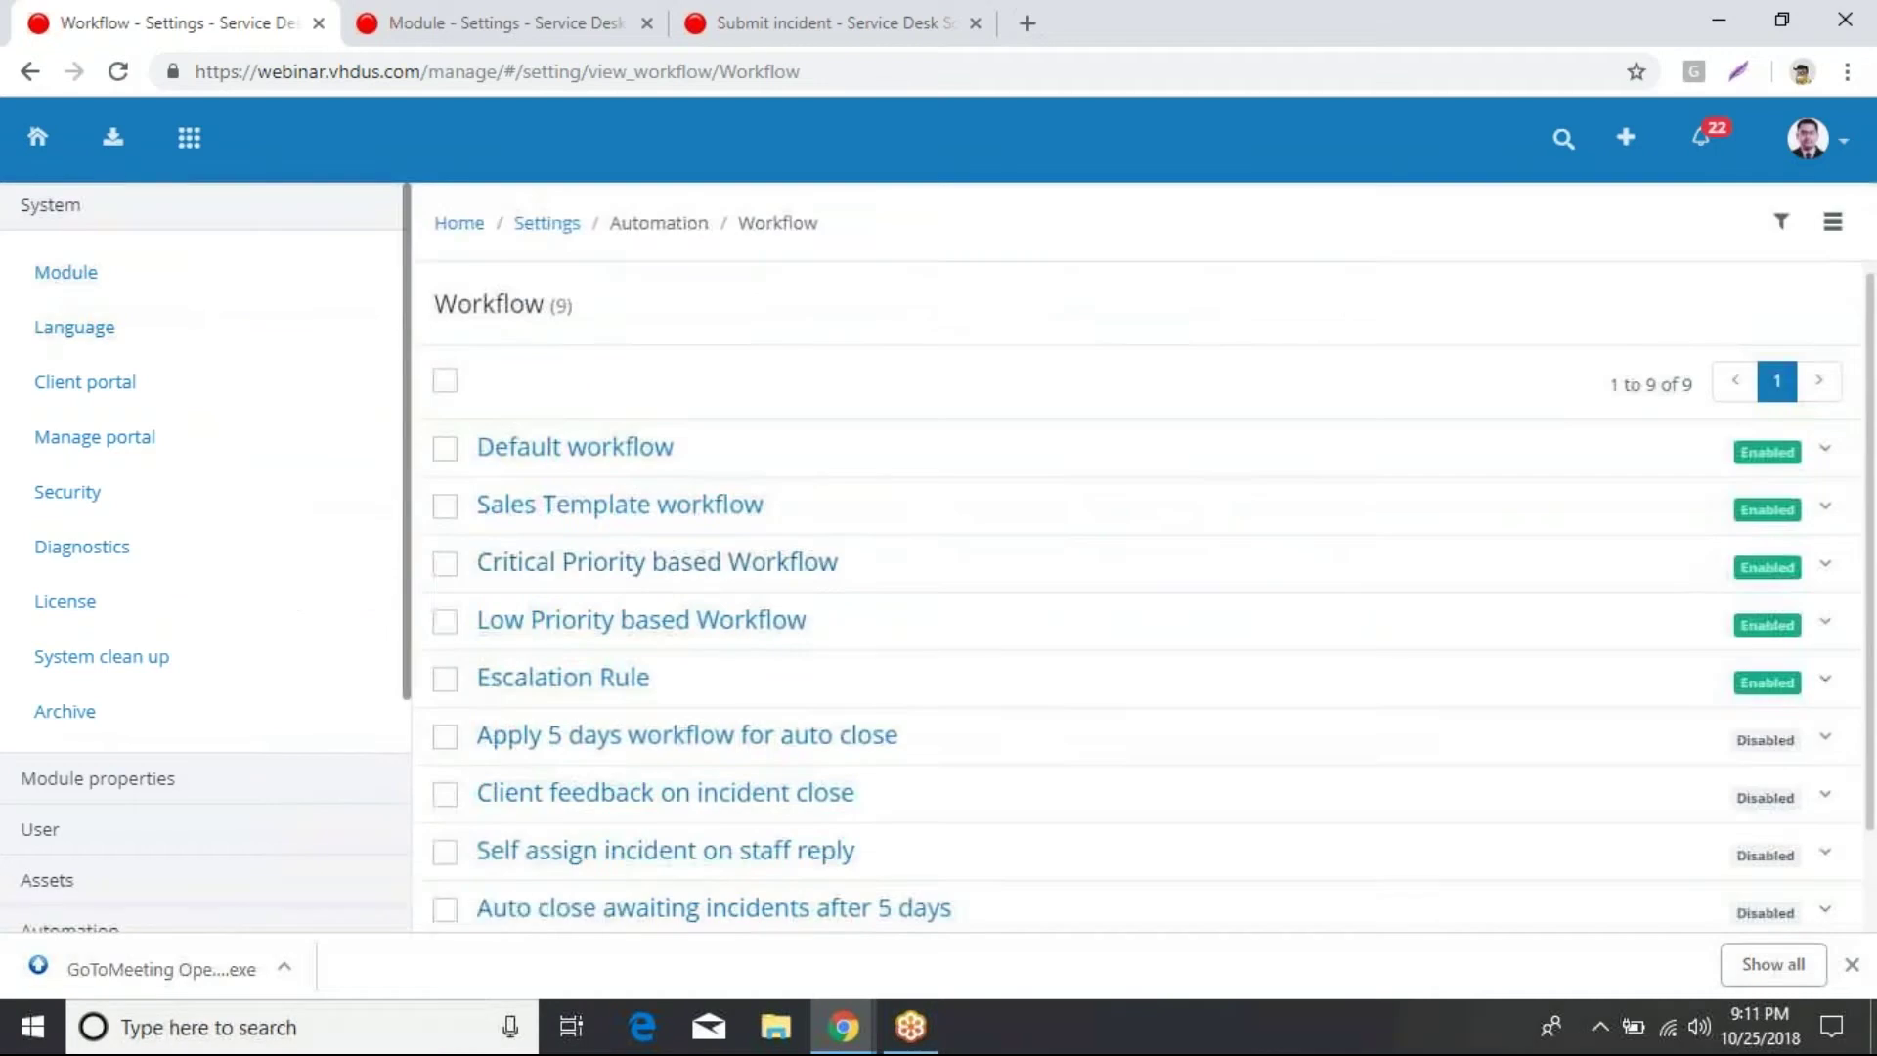
Step: Return to the workflow list
left_click(1711, 1030)
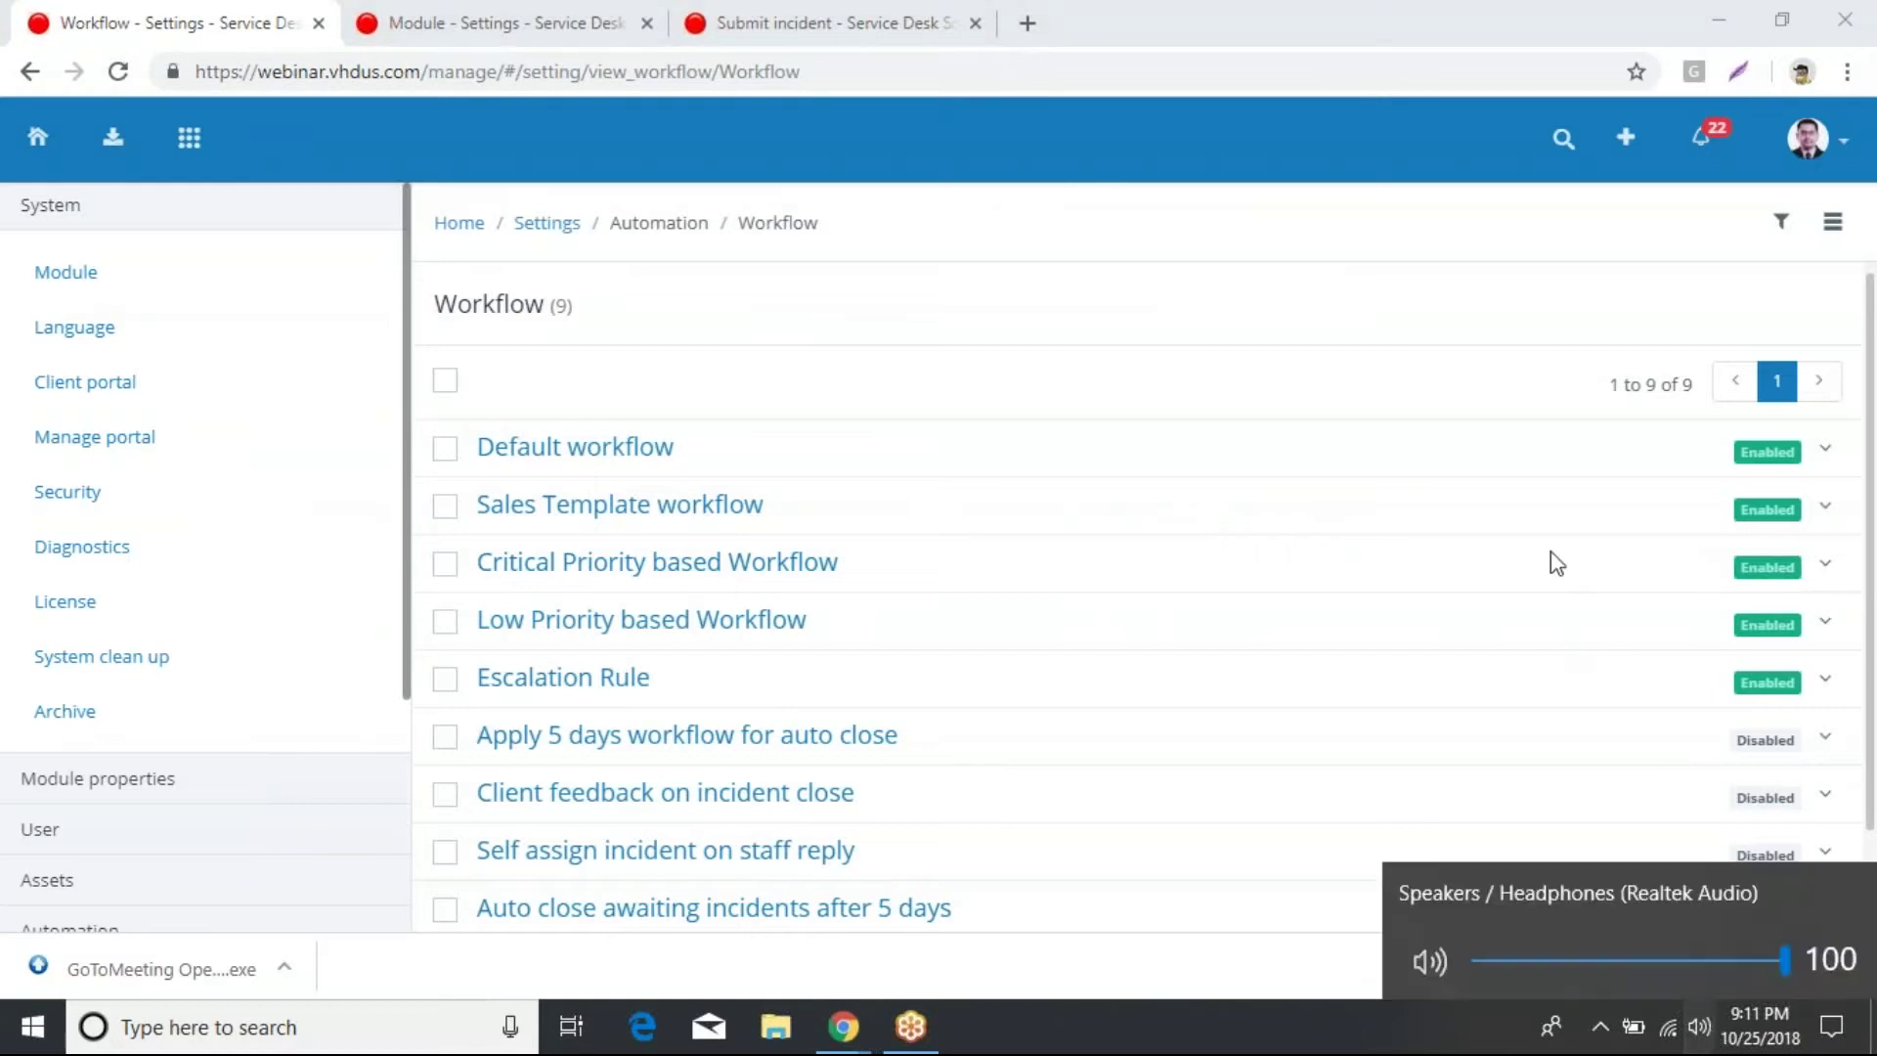
left_click(1542, 256)
scroll(1468, 331, "down", 1)
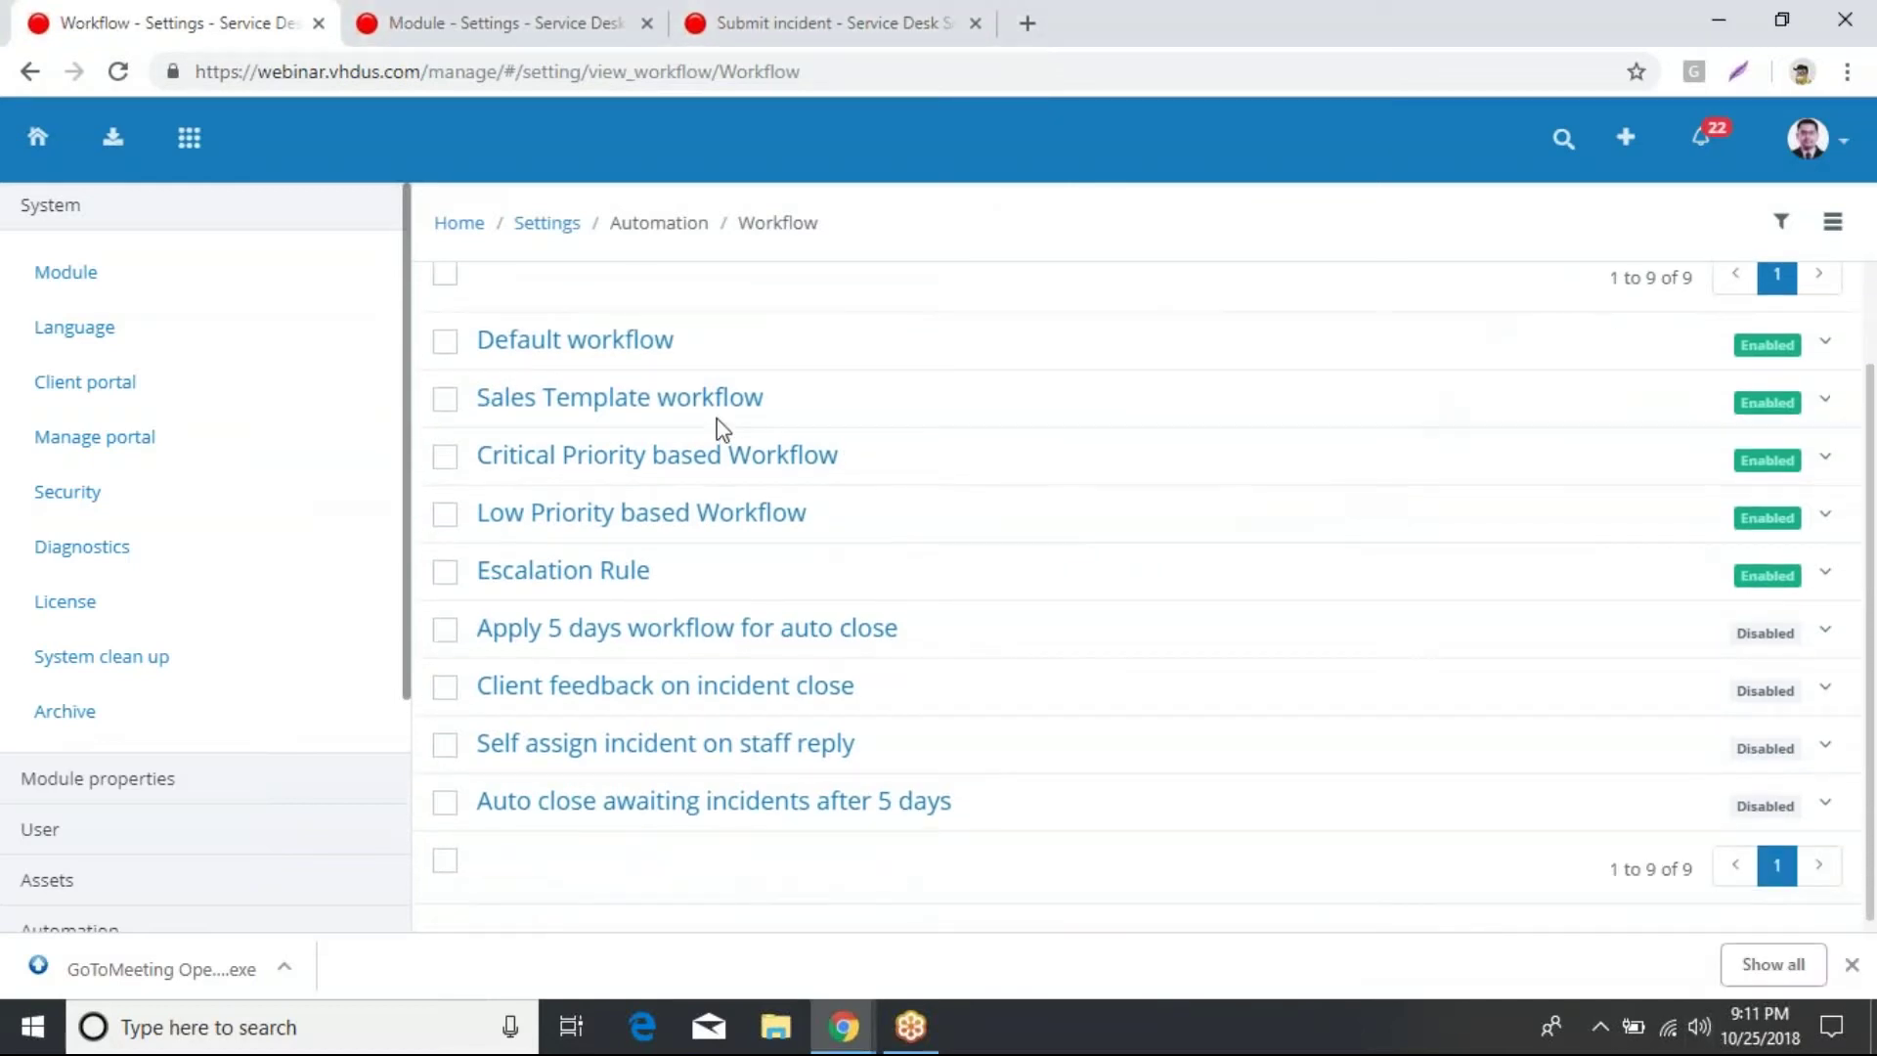
scroll(706, 357, "up", 1)
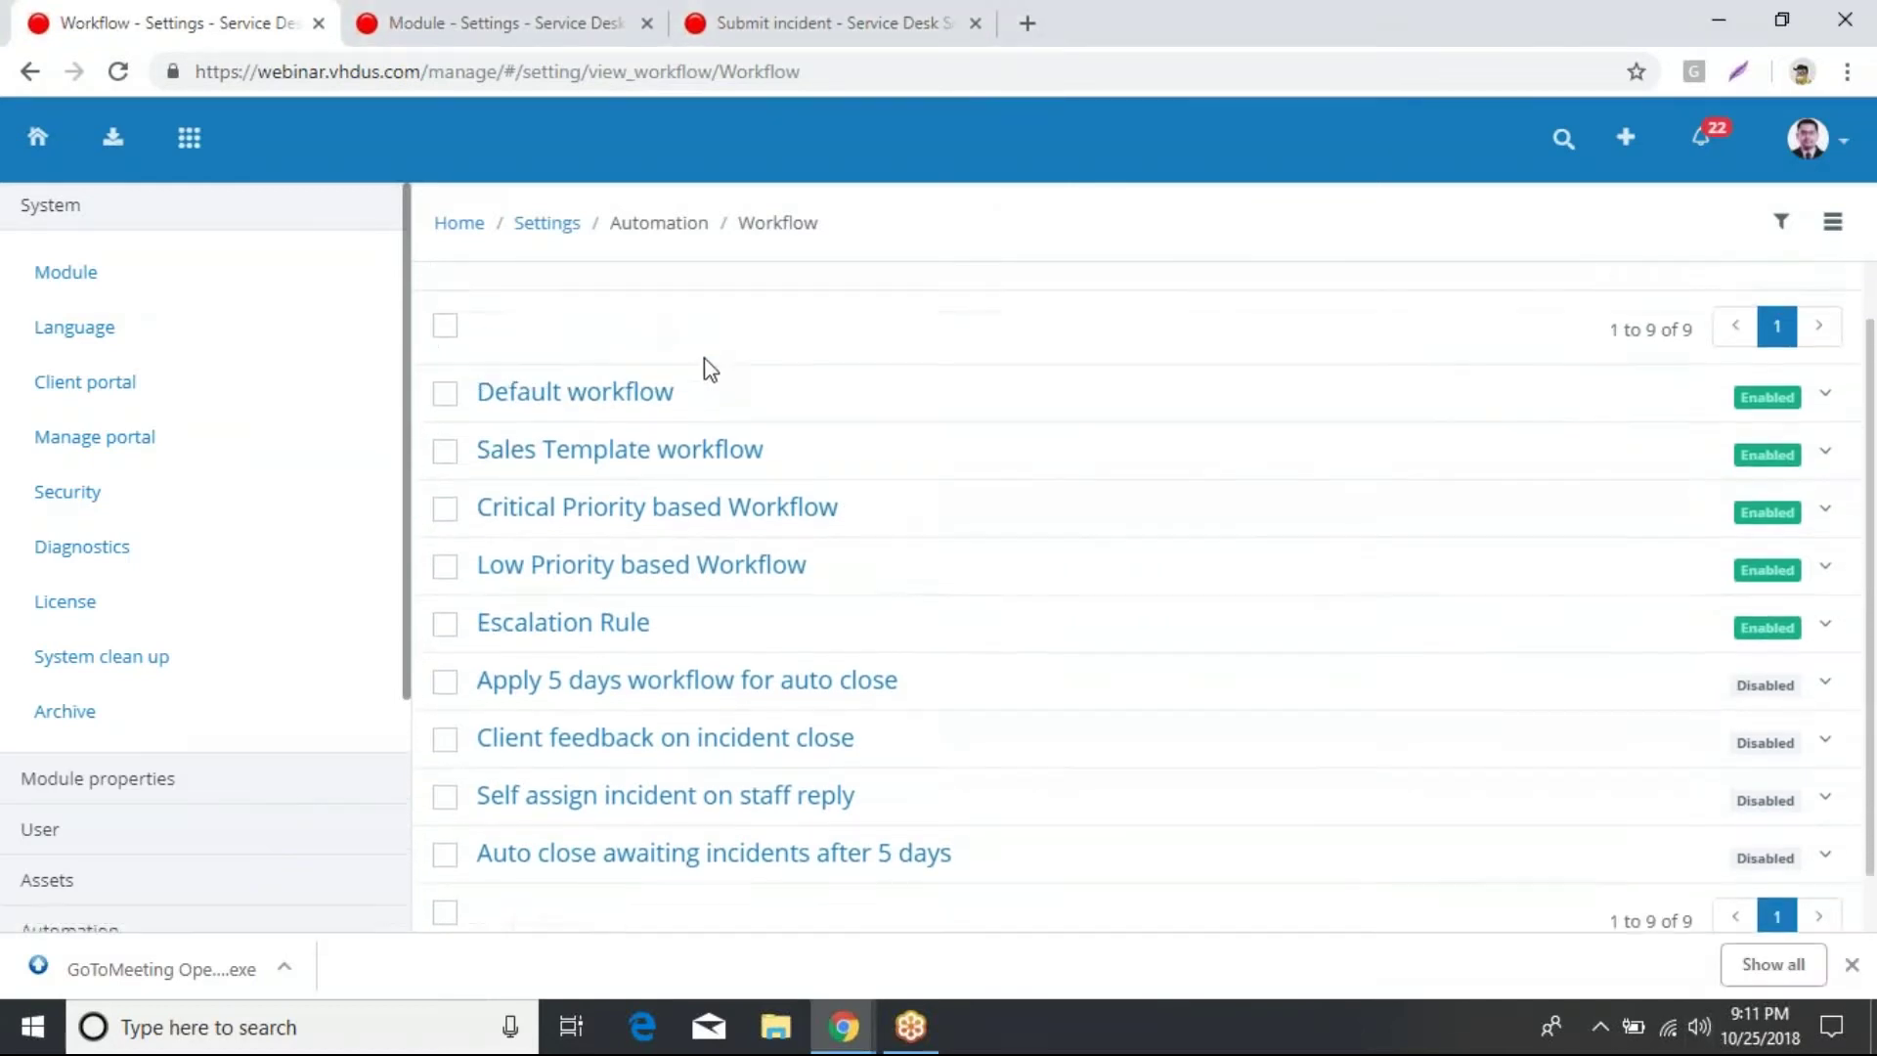
Step: Start a new workflow from the list's options menu and go to its Title field
left_click(1828, 227)
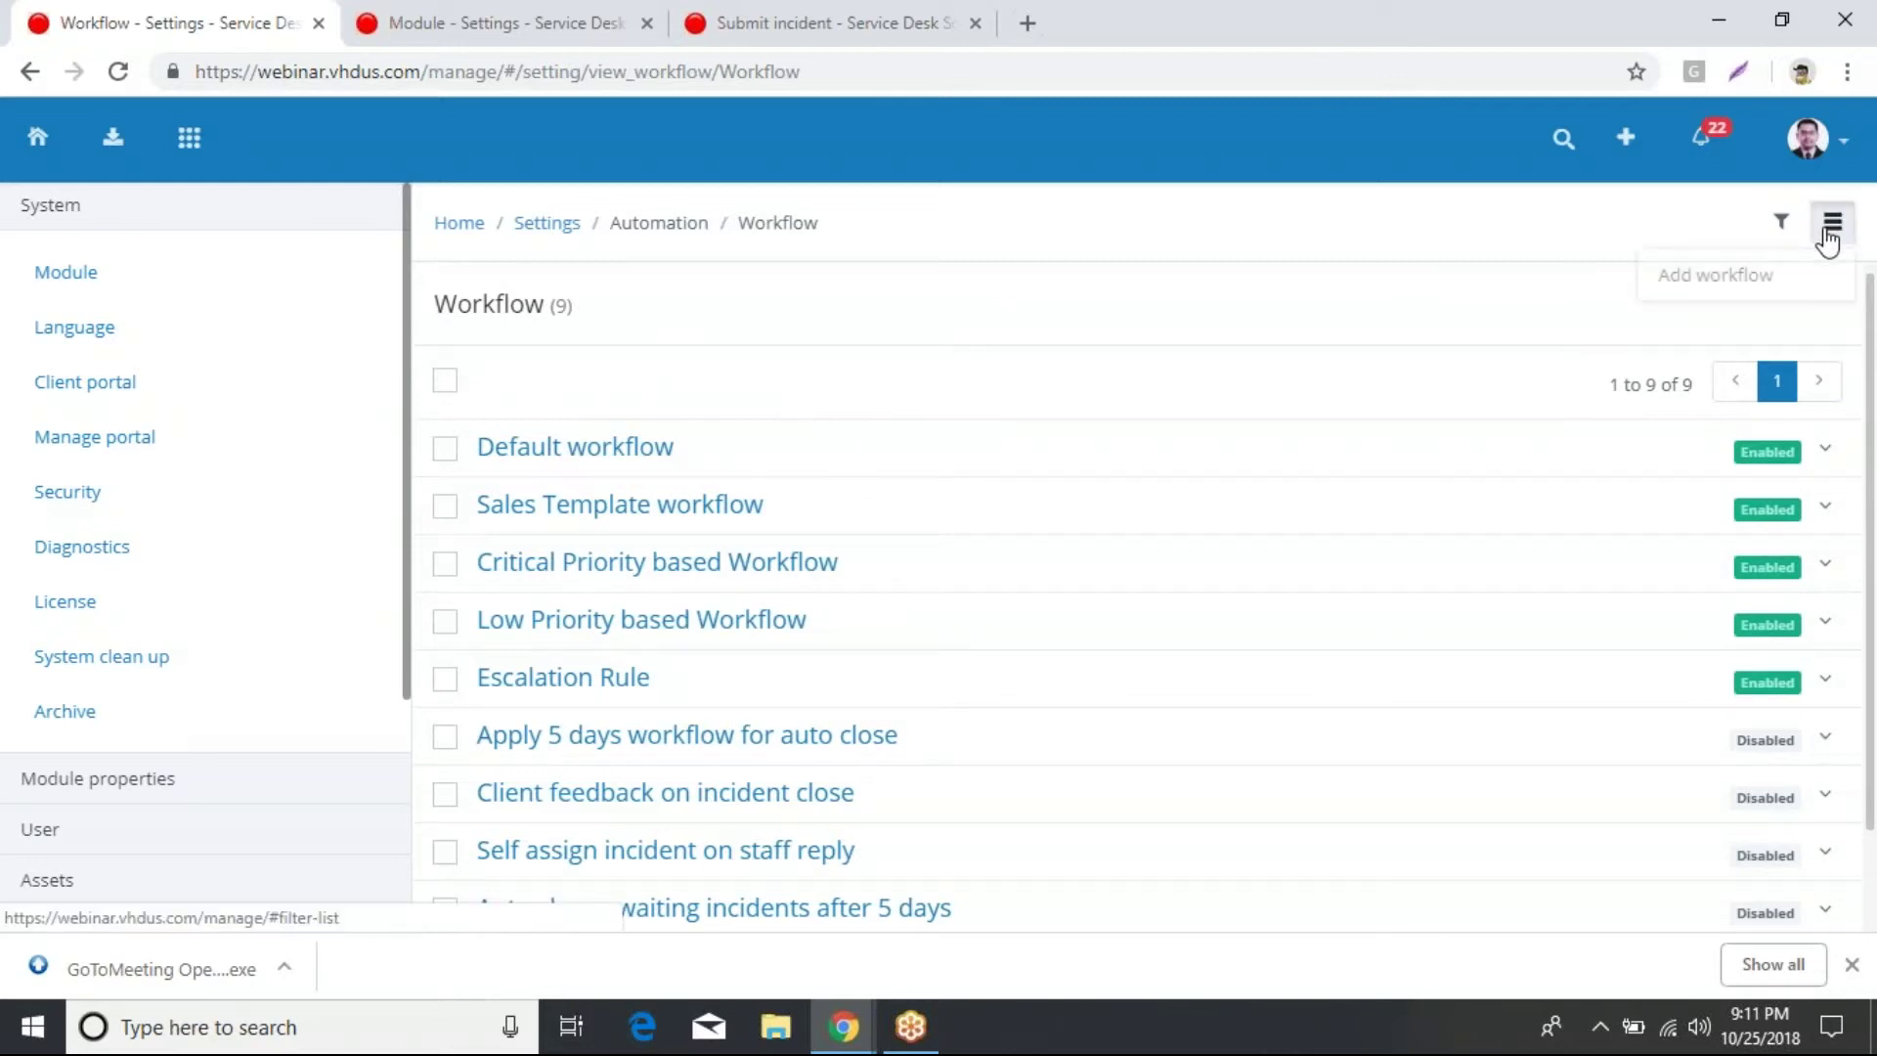
left_click(1750, 277)
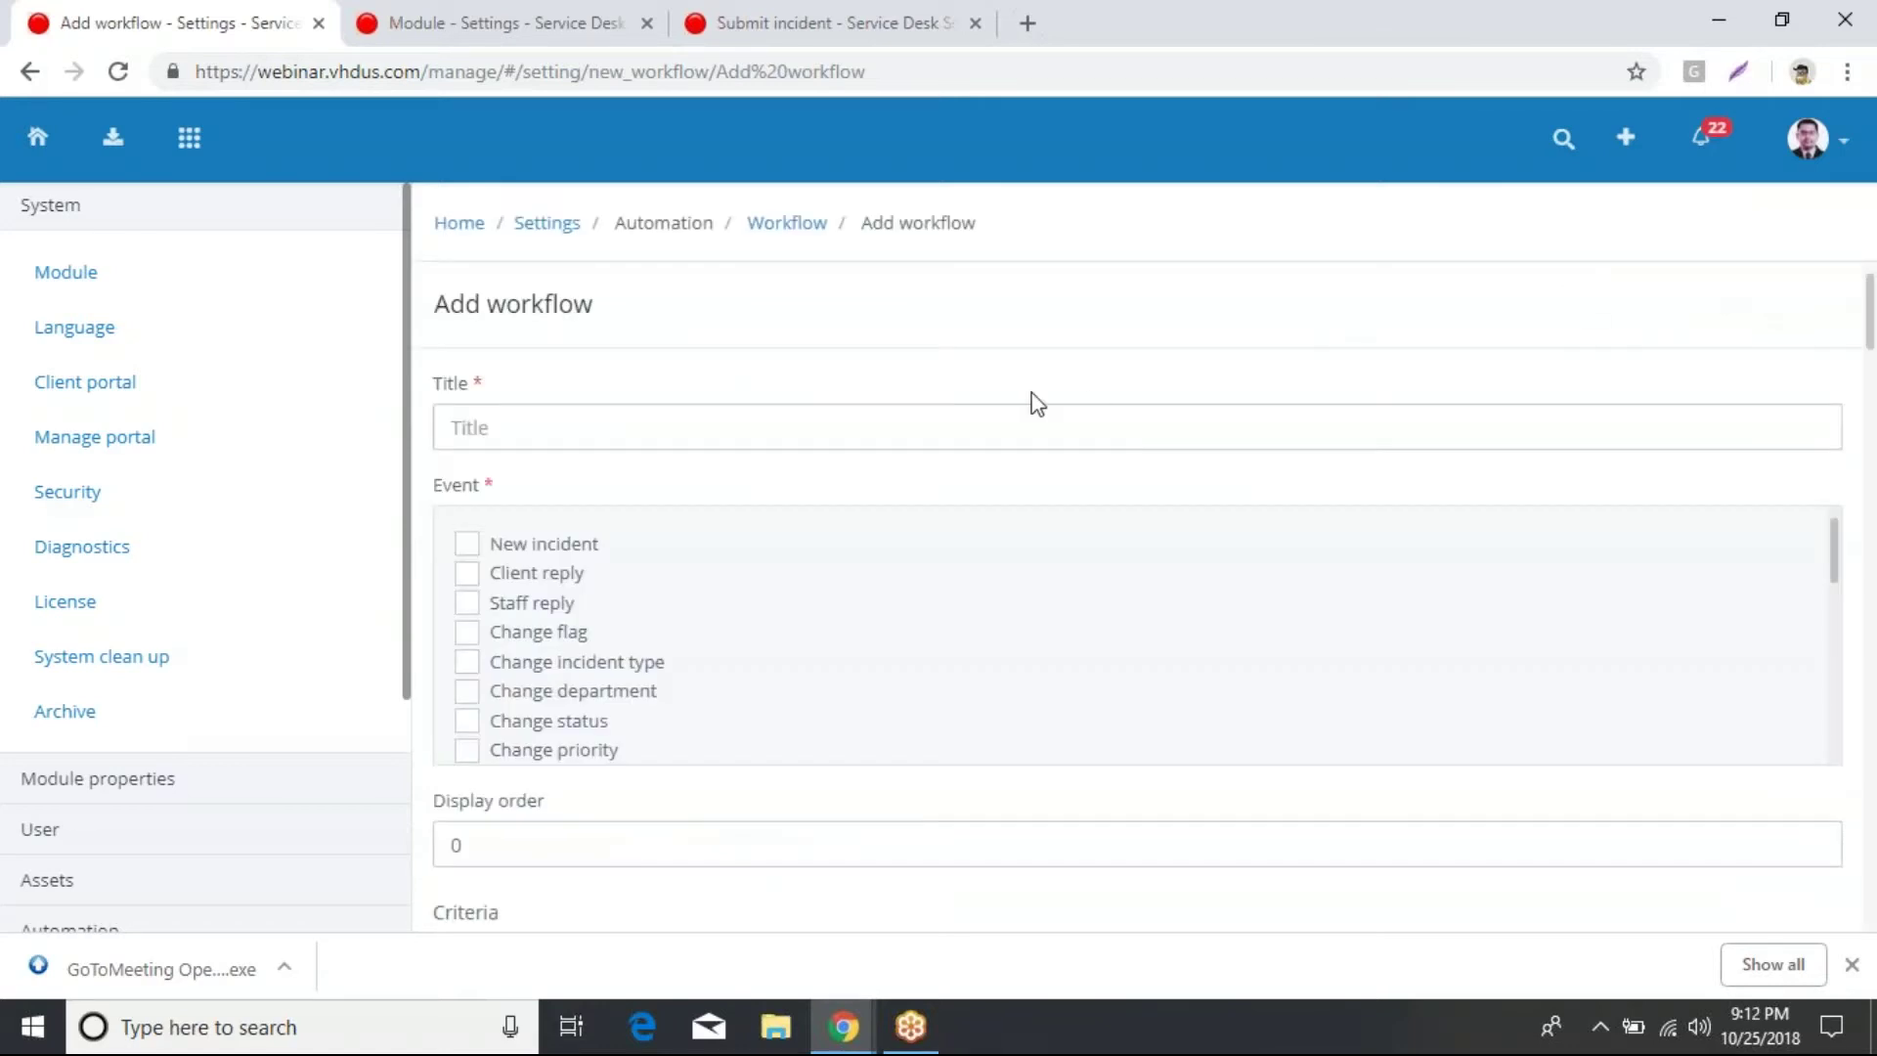
scroll(587, 391, "down", 1)
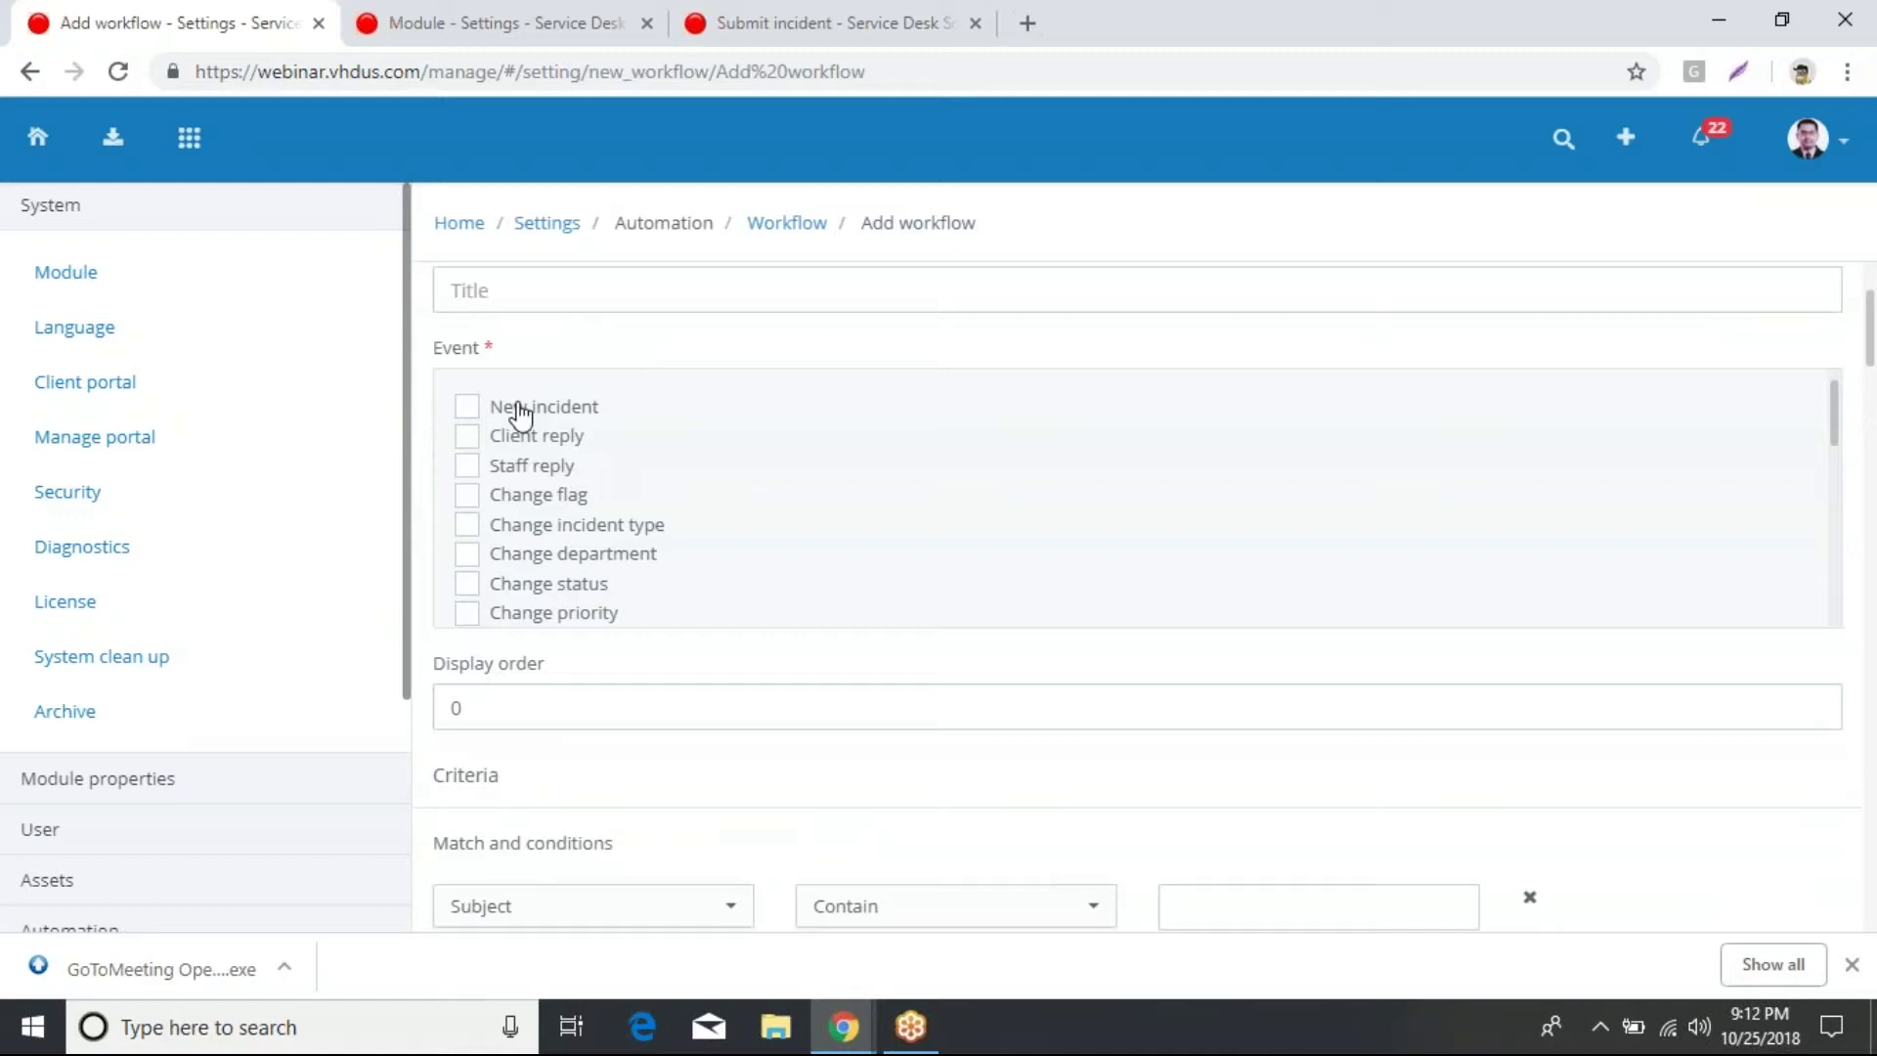
scroll(538, 489, "down", 3)
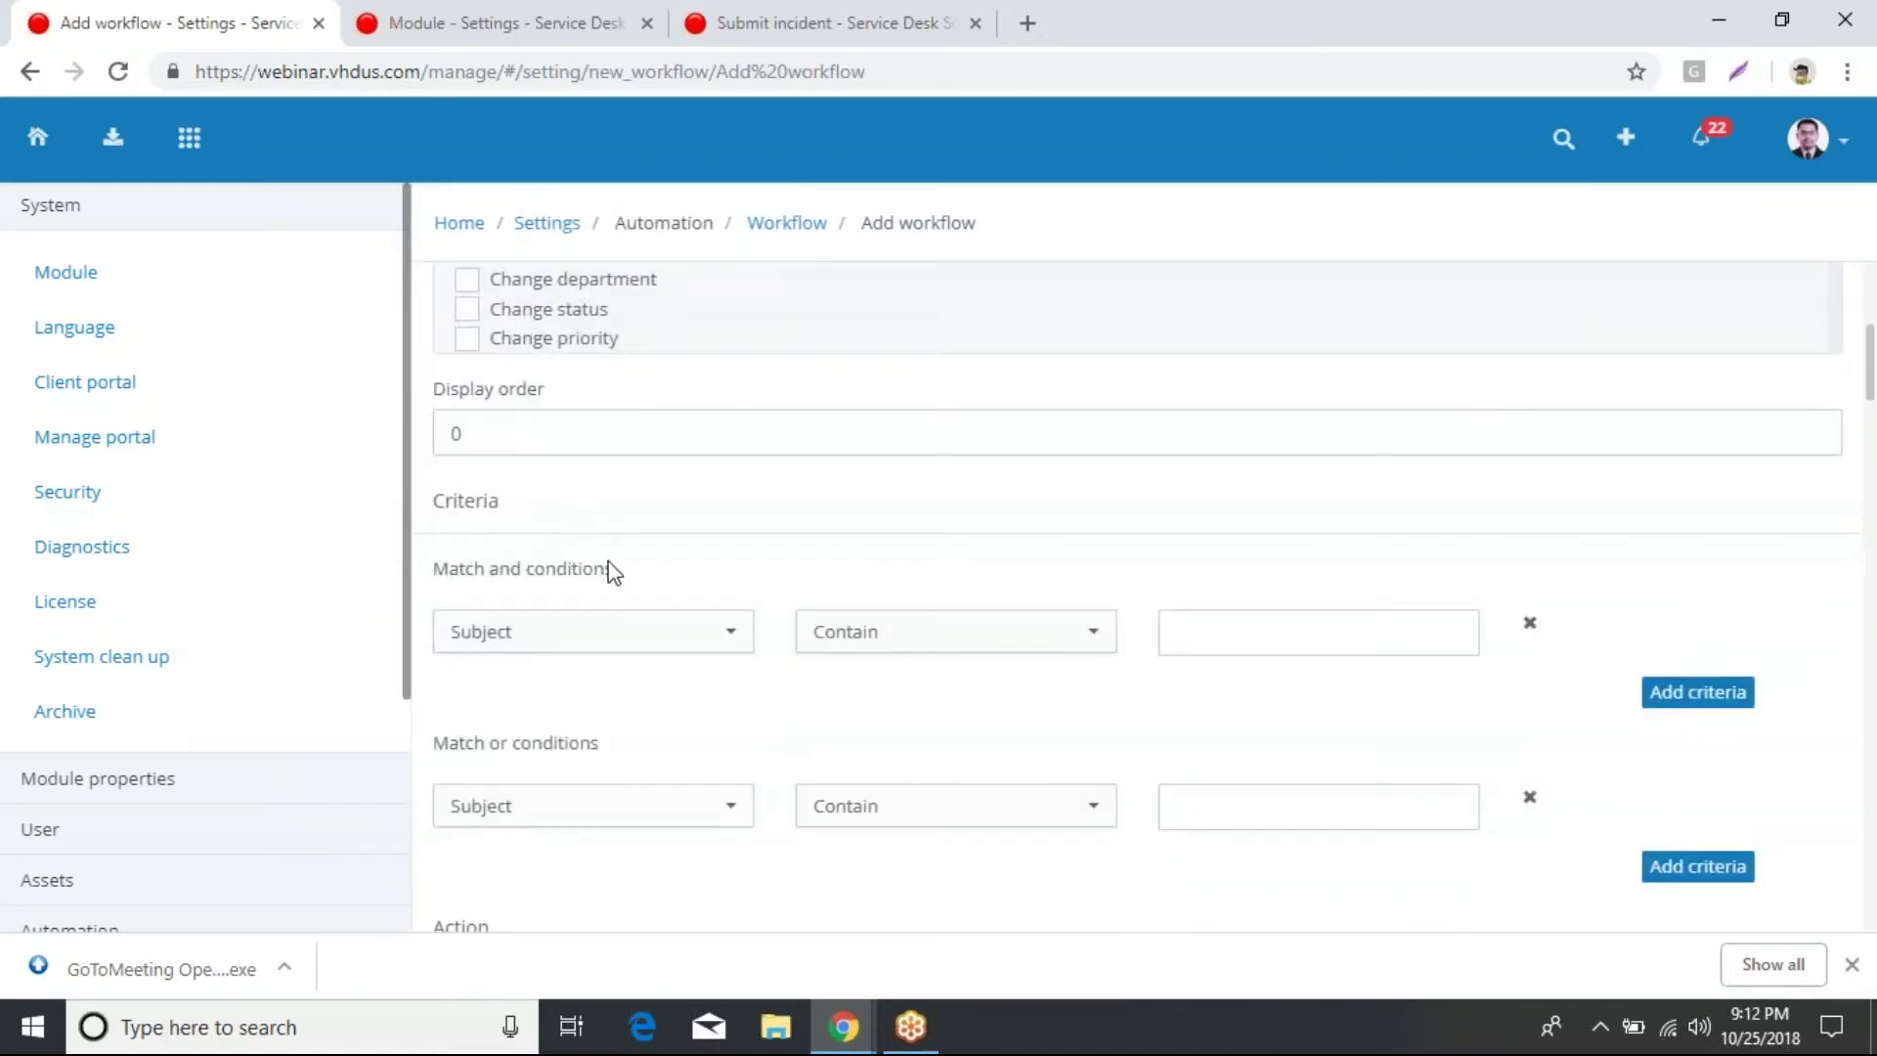
scroll(615, 577, "down", 3)
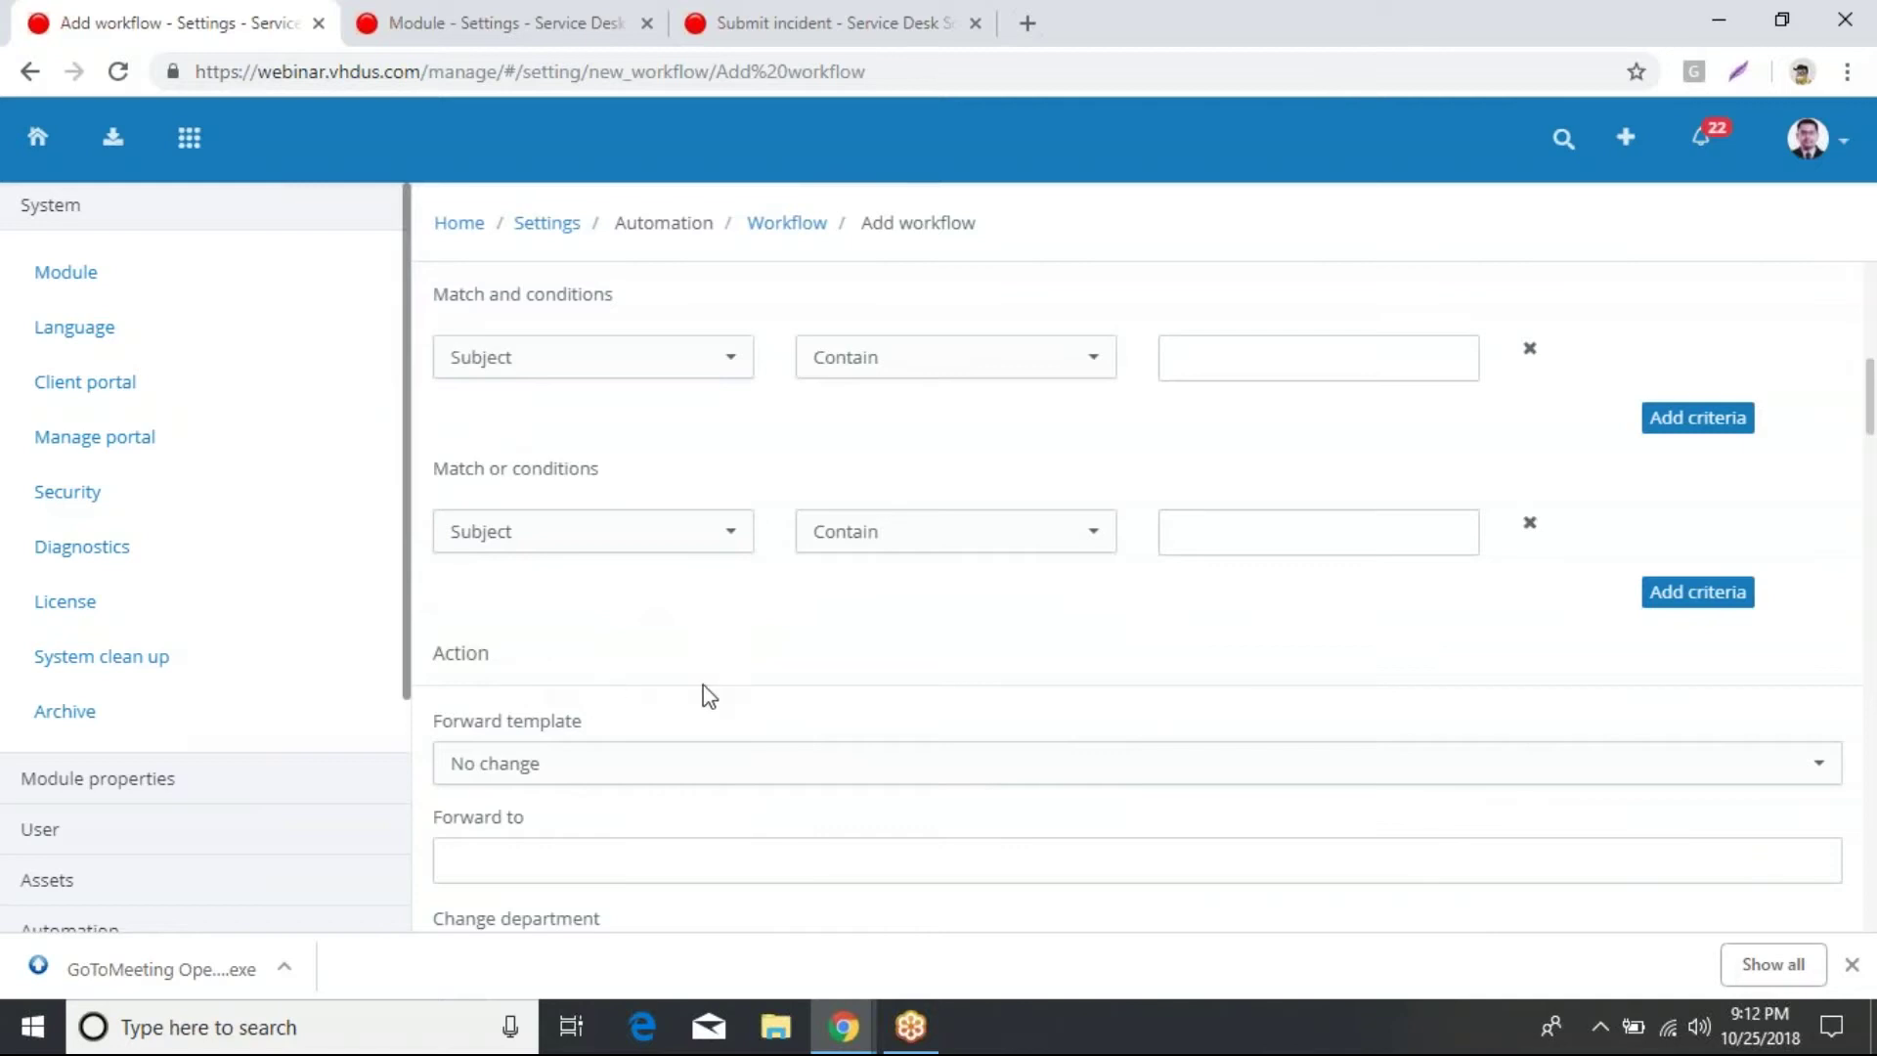
scroll(772, 700, "up", 6)
left_click(714, 435)
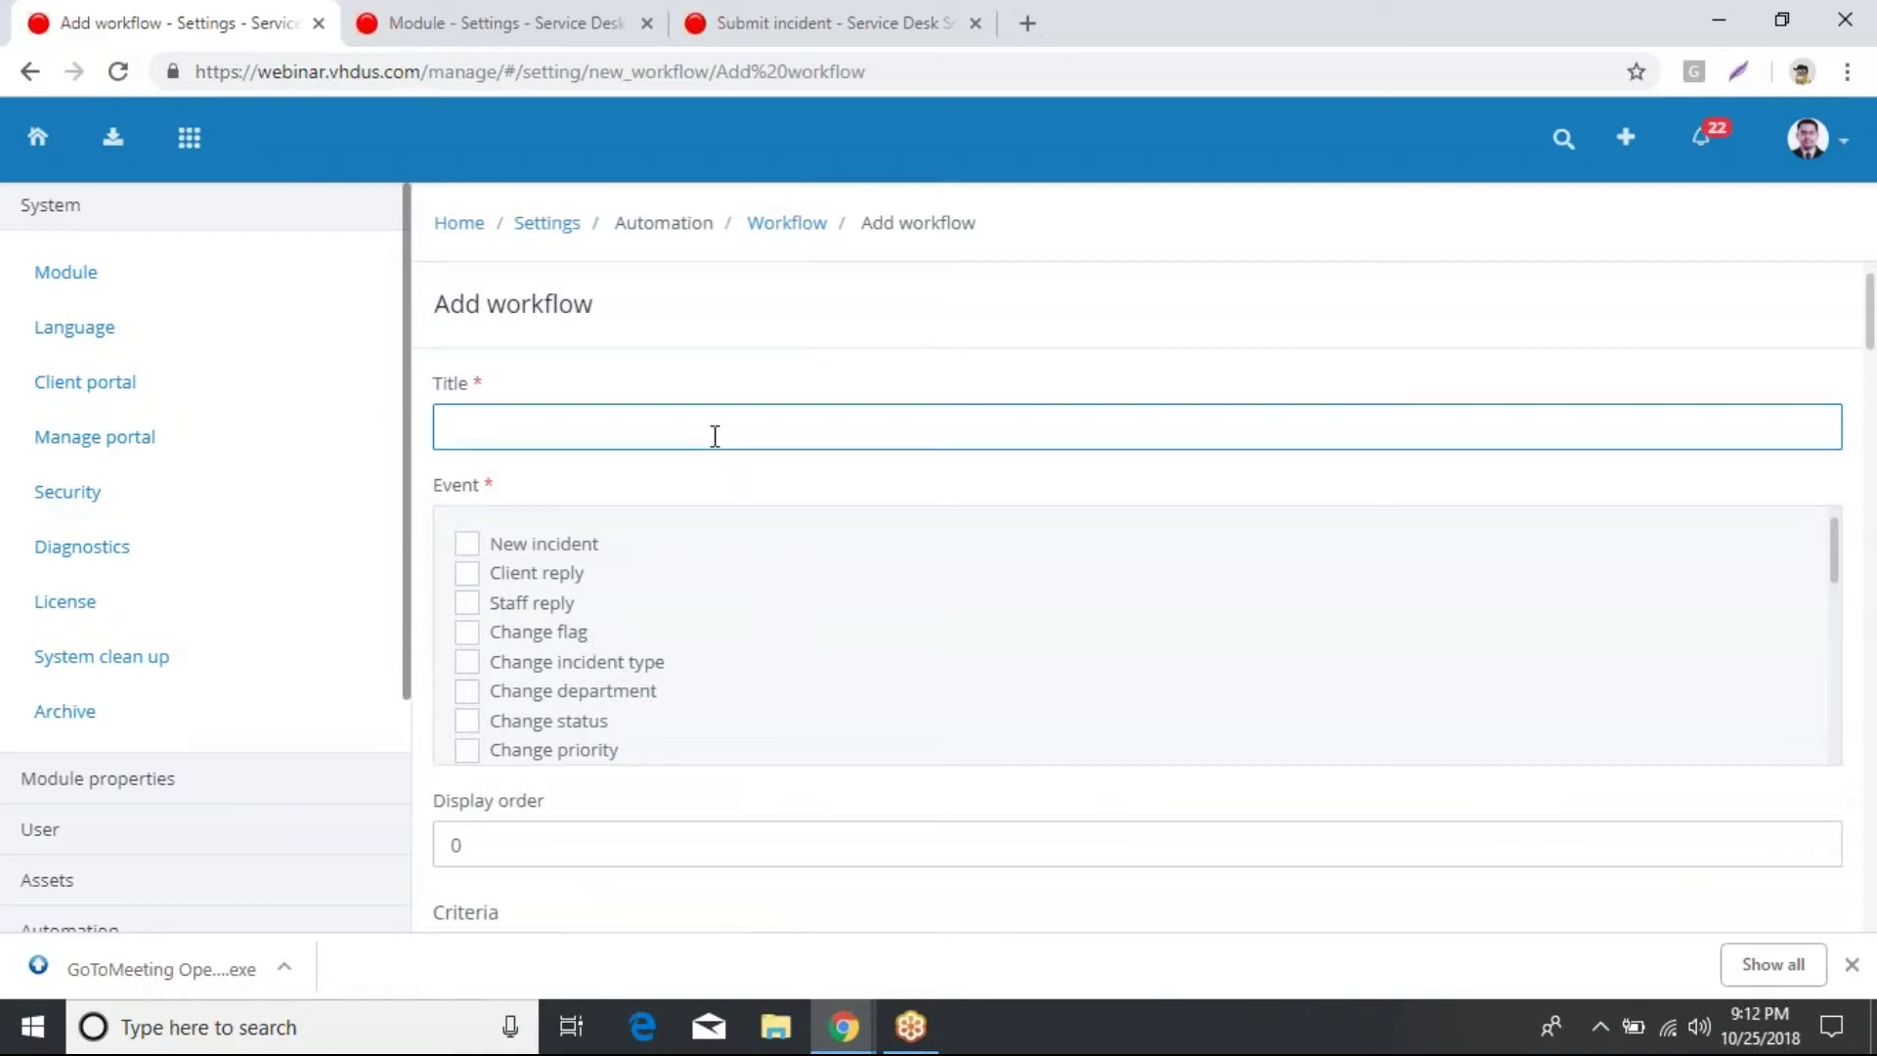
Step: Enter 'priority' as the workflow title
type("prio")
key("BackSpace")
type("p")
type("ority")
Step: Select New incident as the workflow's trigger event
left_click(467, 551)
left_click(467, 552)
left_click(467, 551)
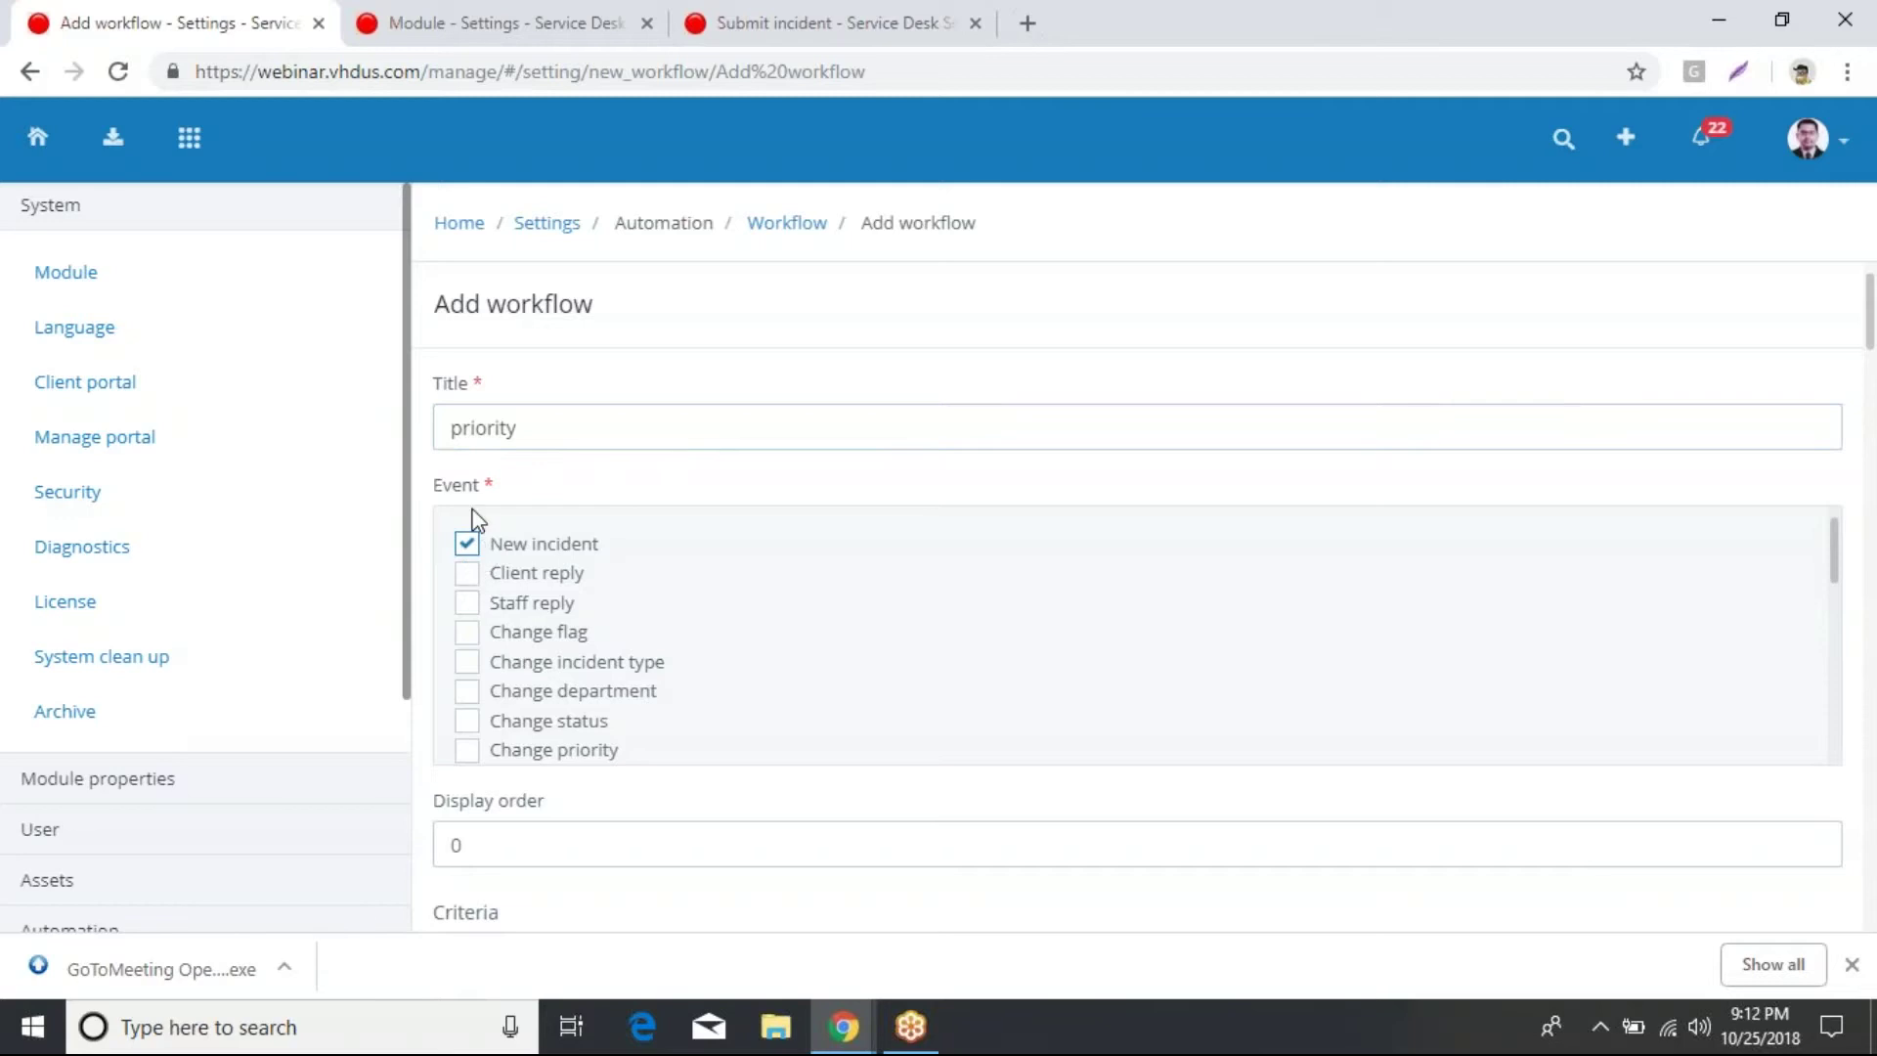
scroll(474, 514, "down", 1)
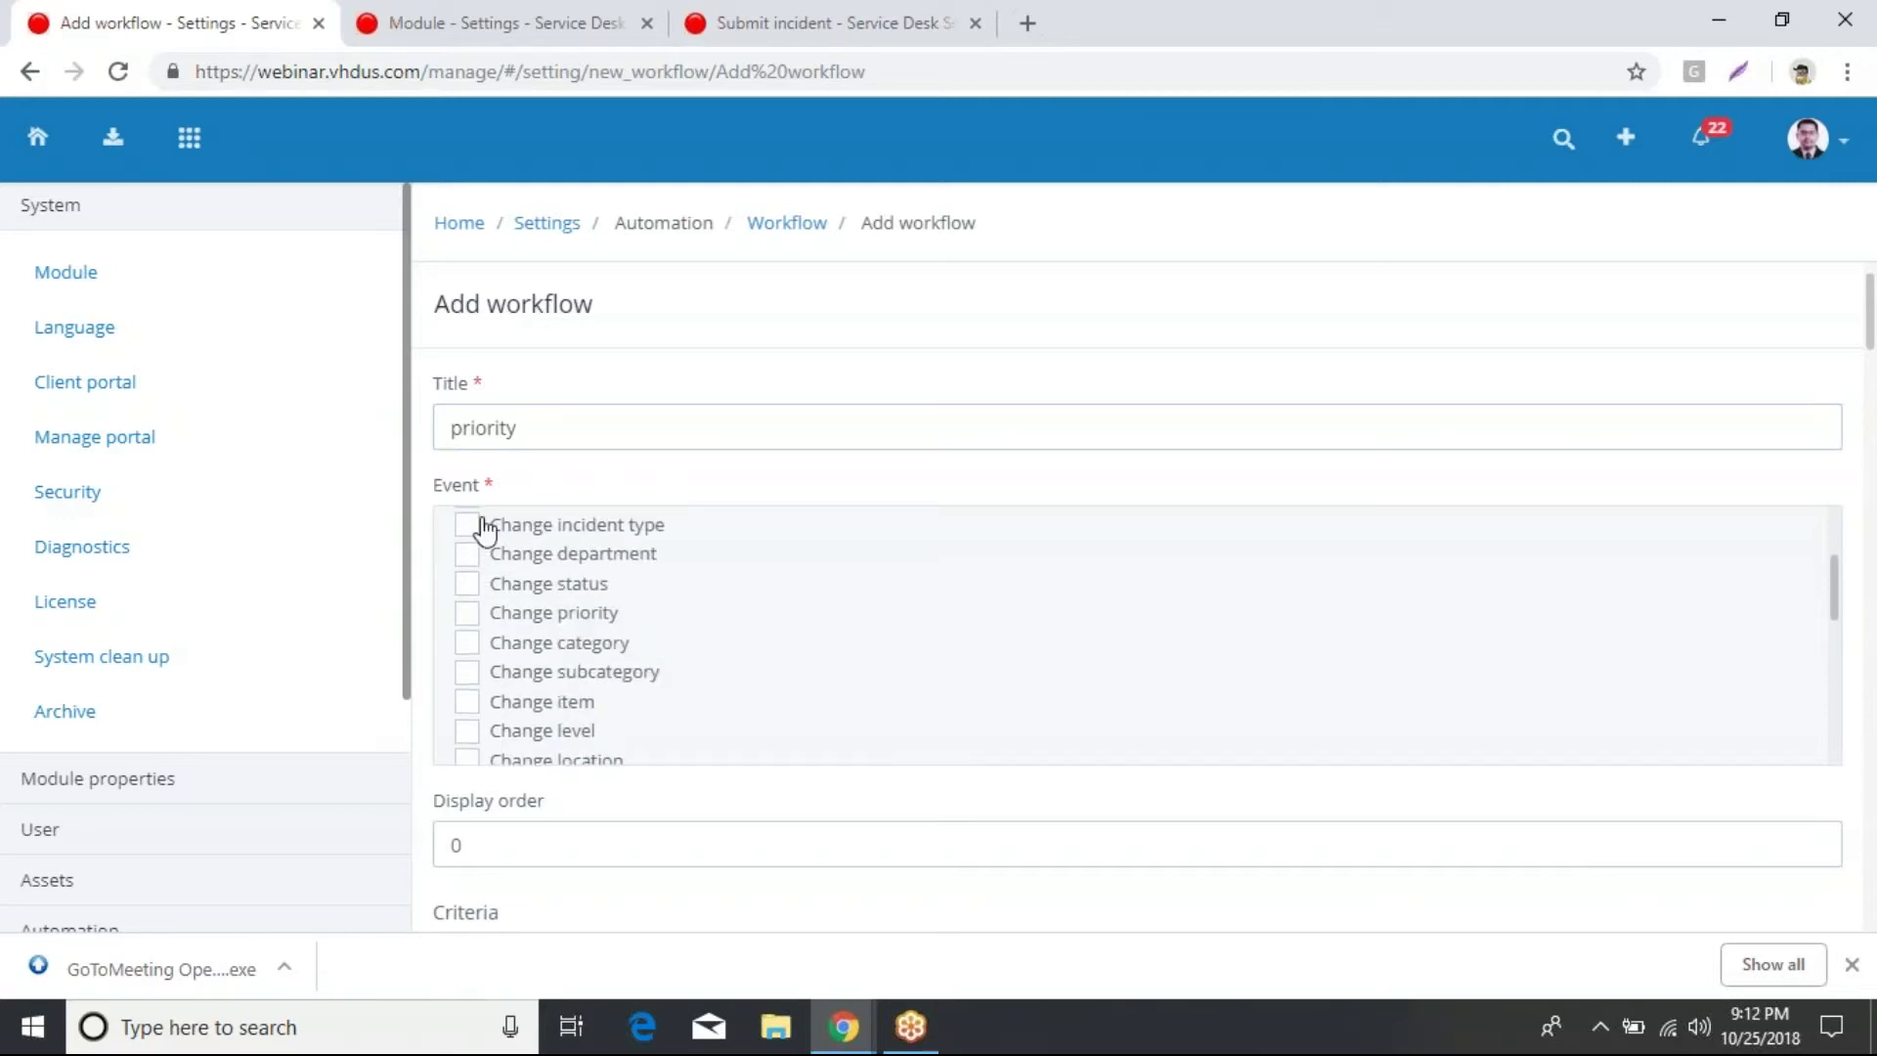
scroll(496, 552, "up", 2)
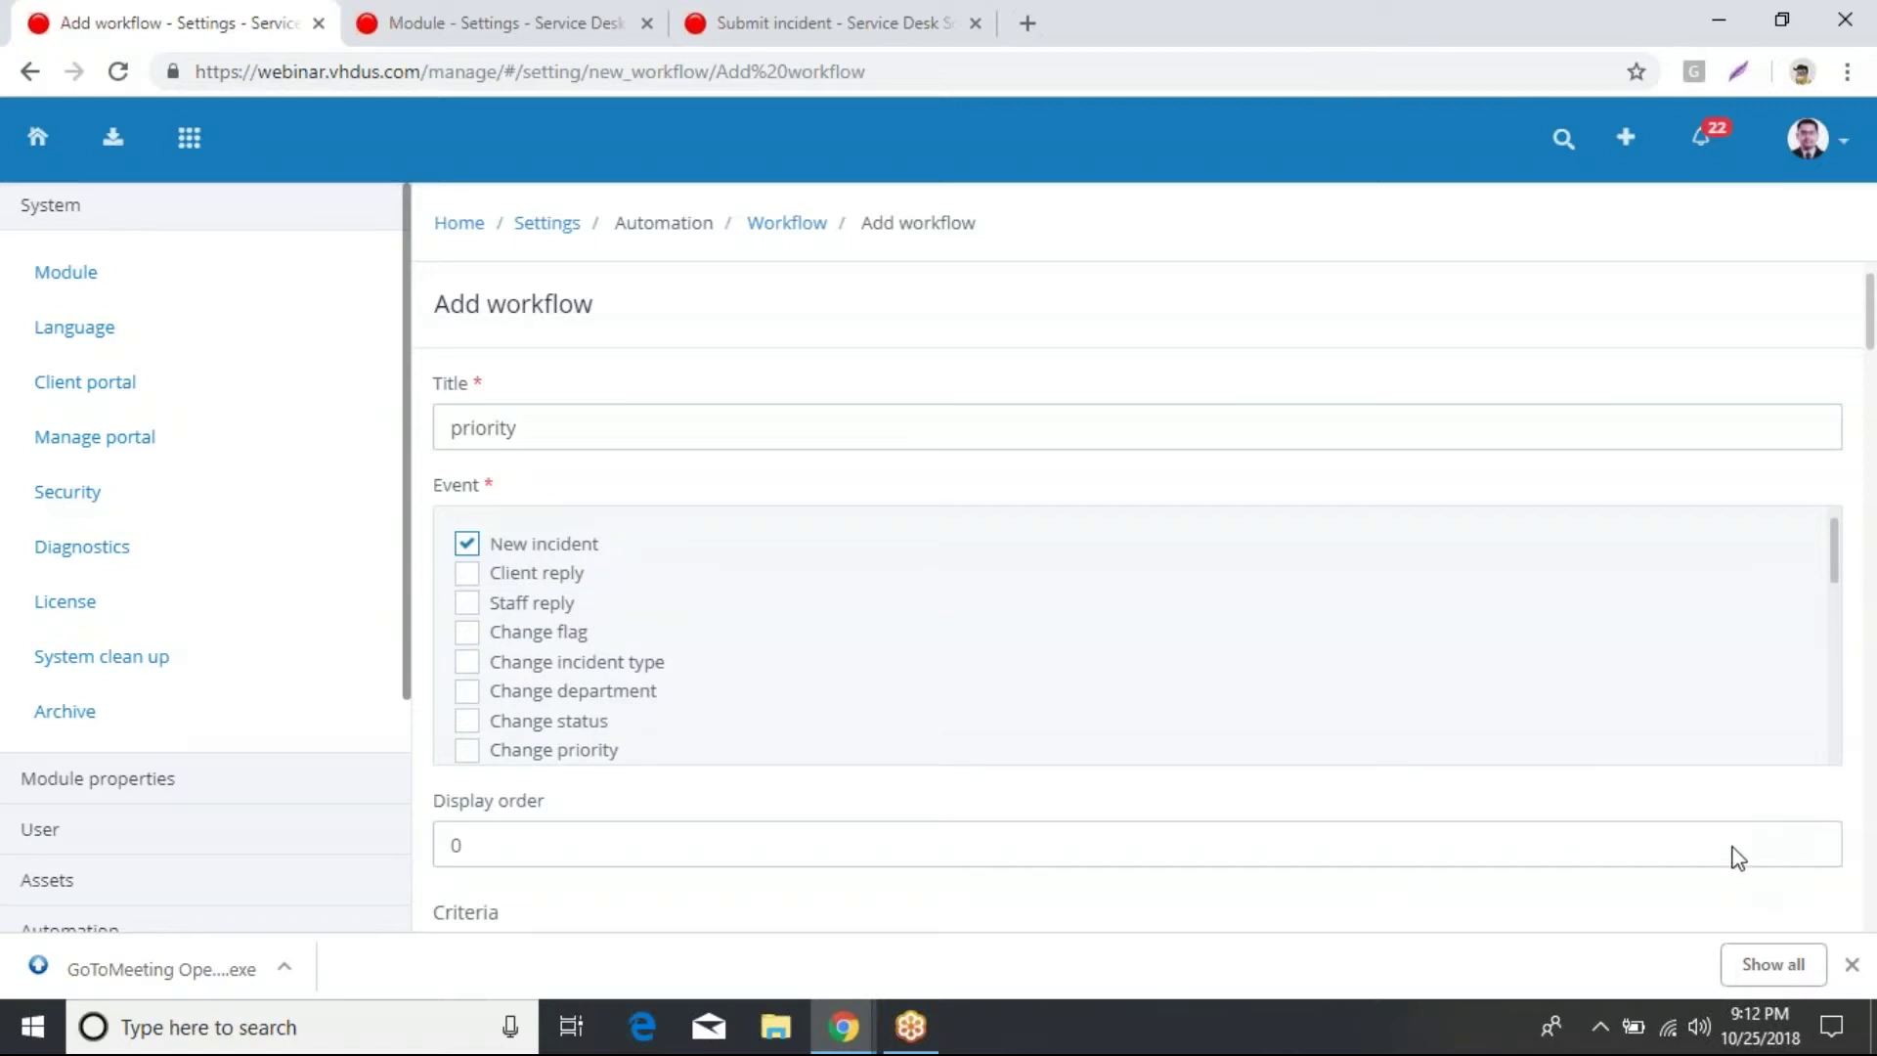
scroll(1717, 834, "down", 2)
scroll(796, 700, "down", 3)
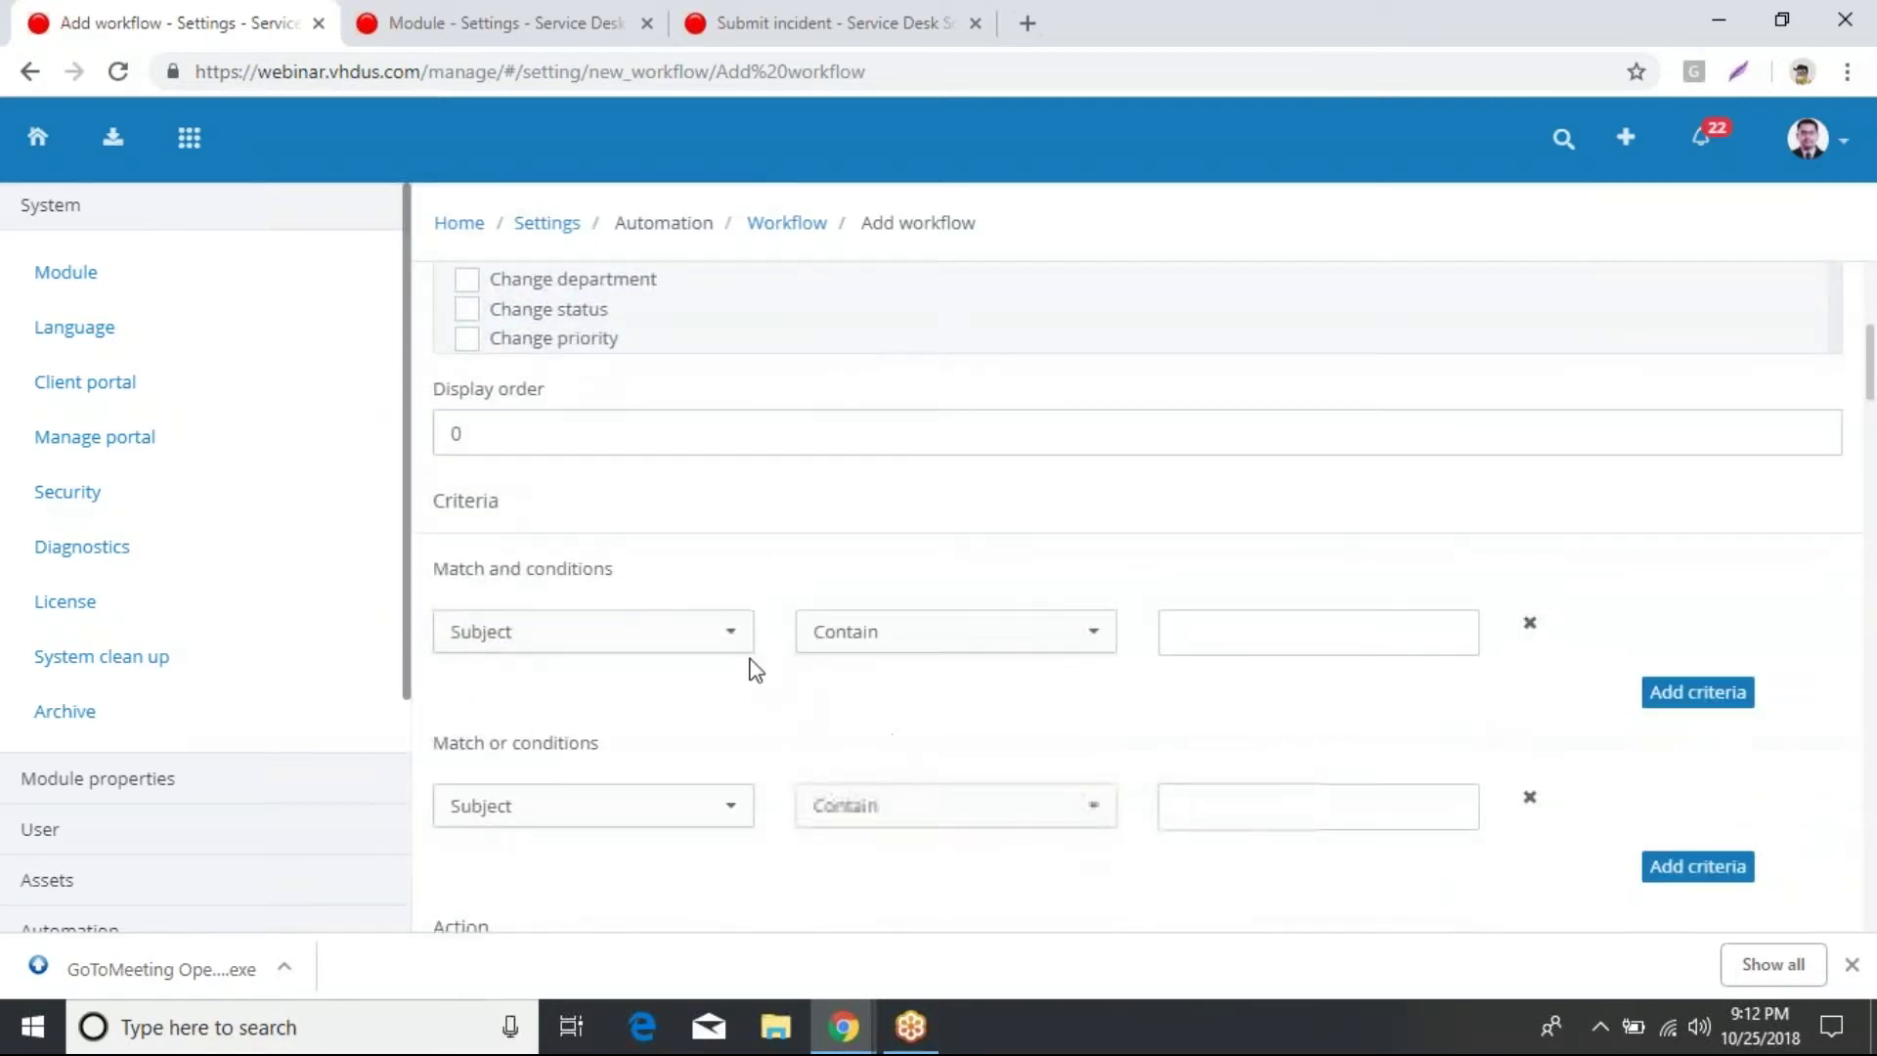
Step: Set the first condition to Priority Equal Critical
left_click(733, 649)
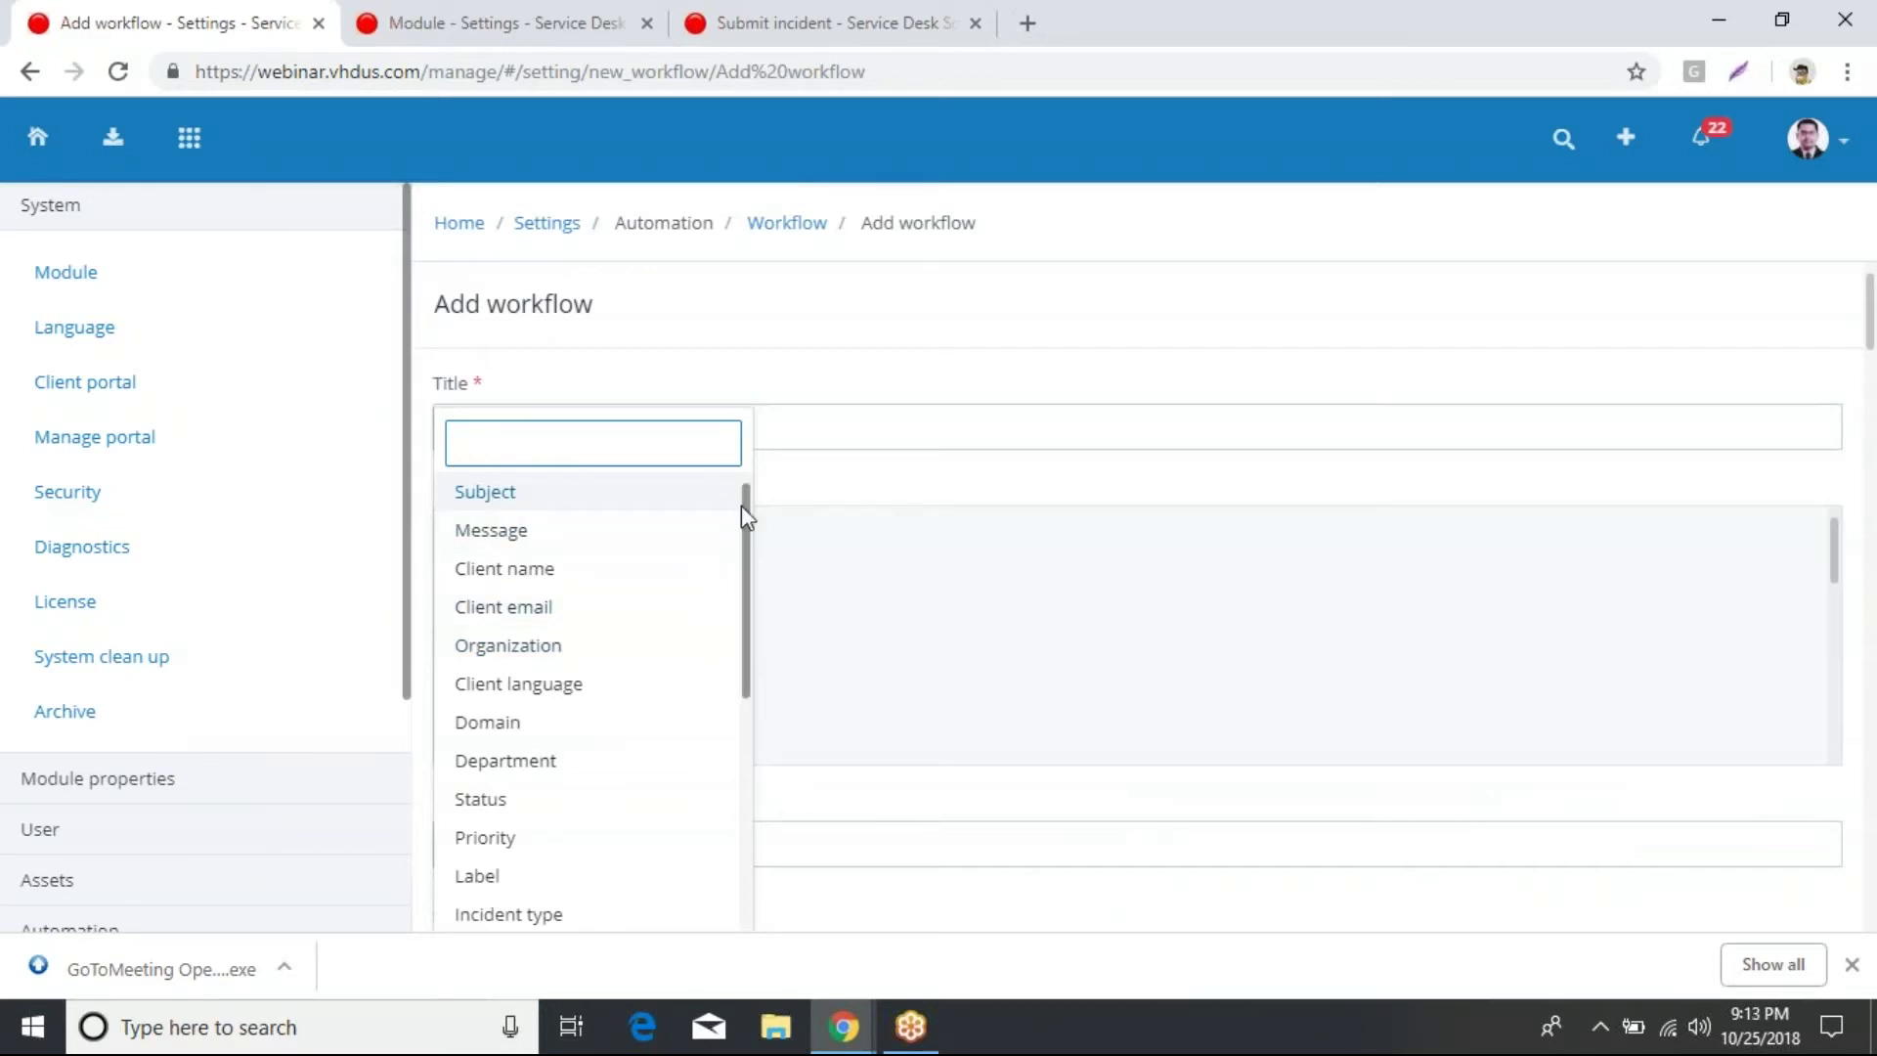
left_click_drag(741, 506, 746, 616)
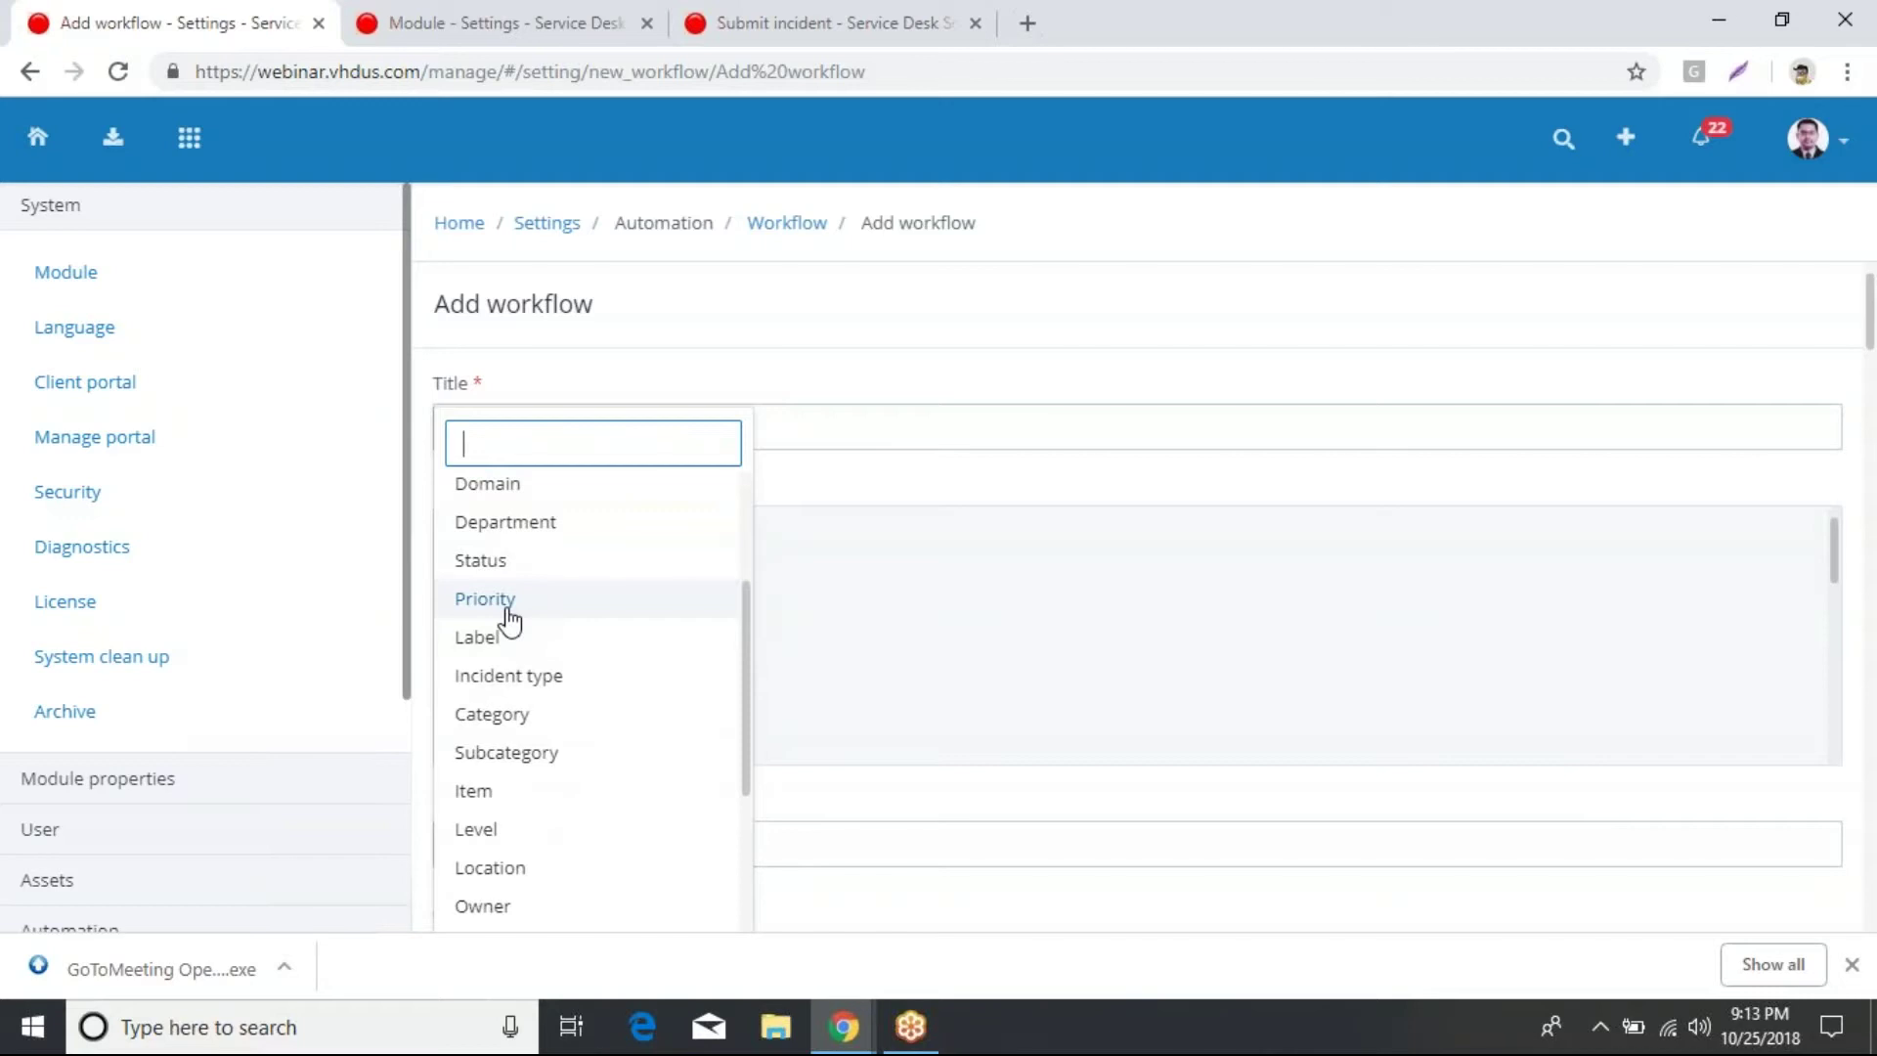
left_click(509, 622)
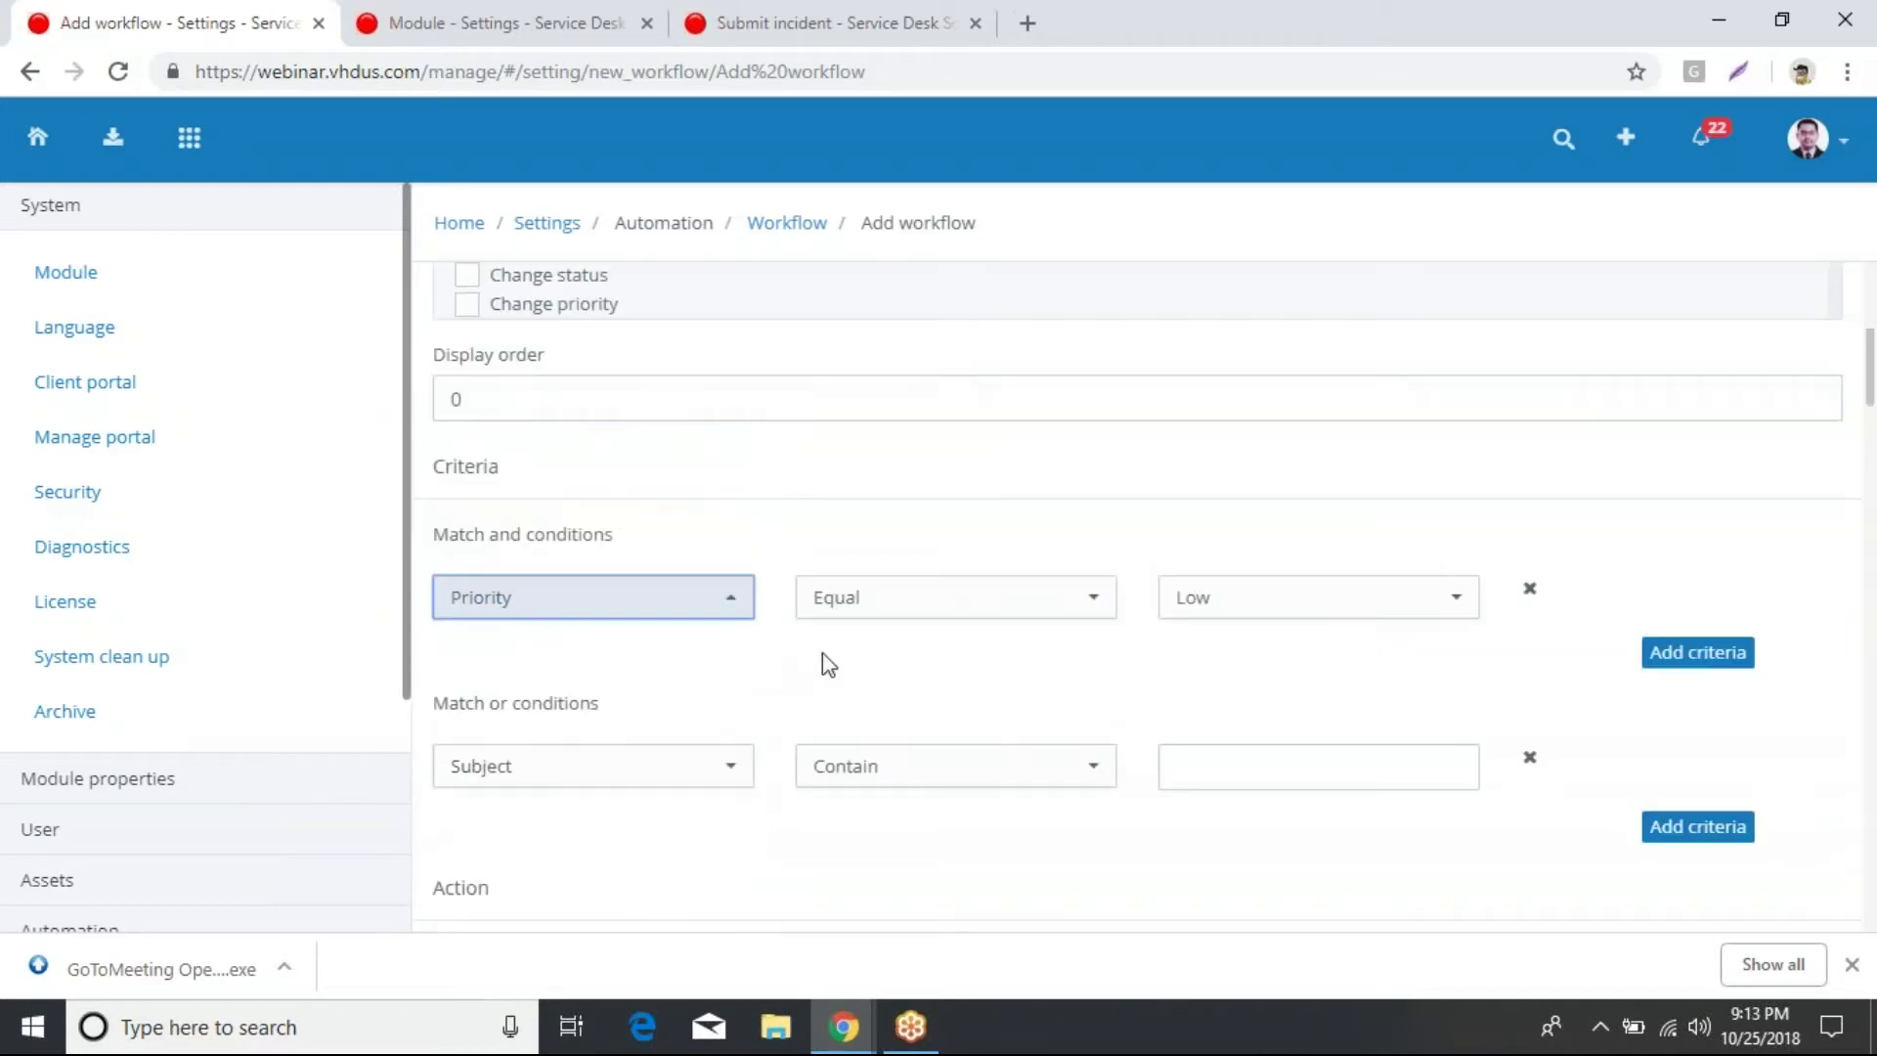
left_click(1100, 618)
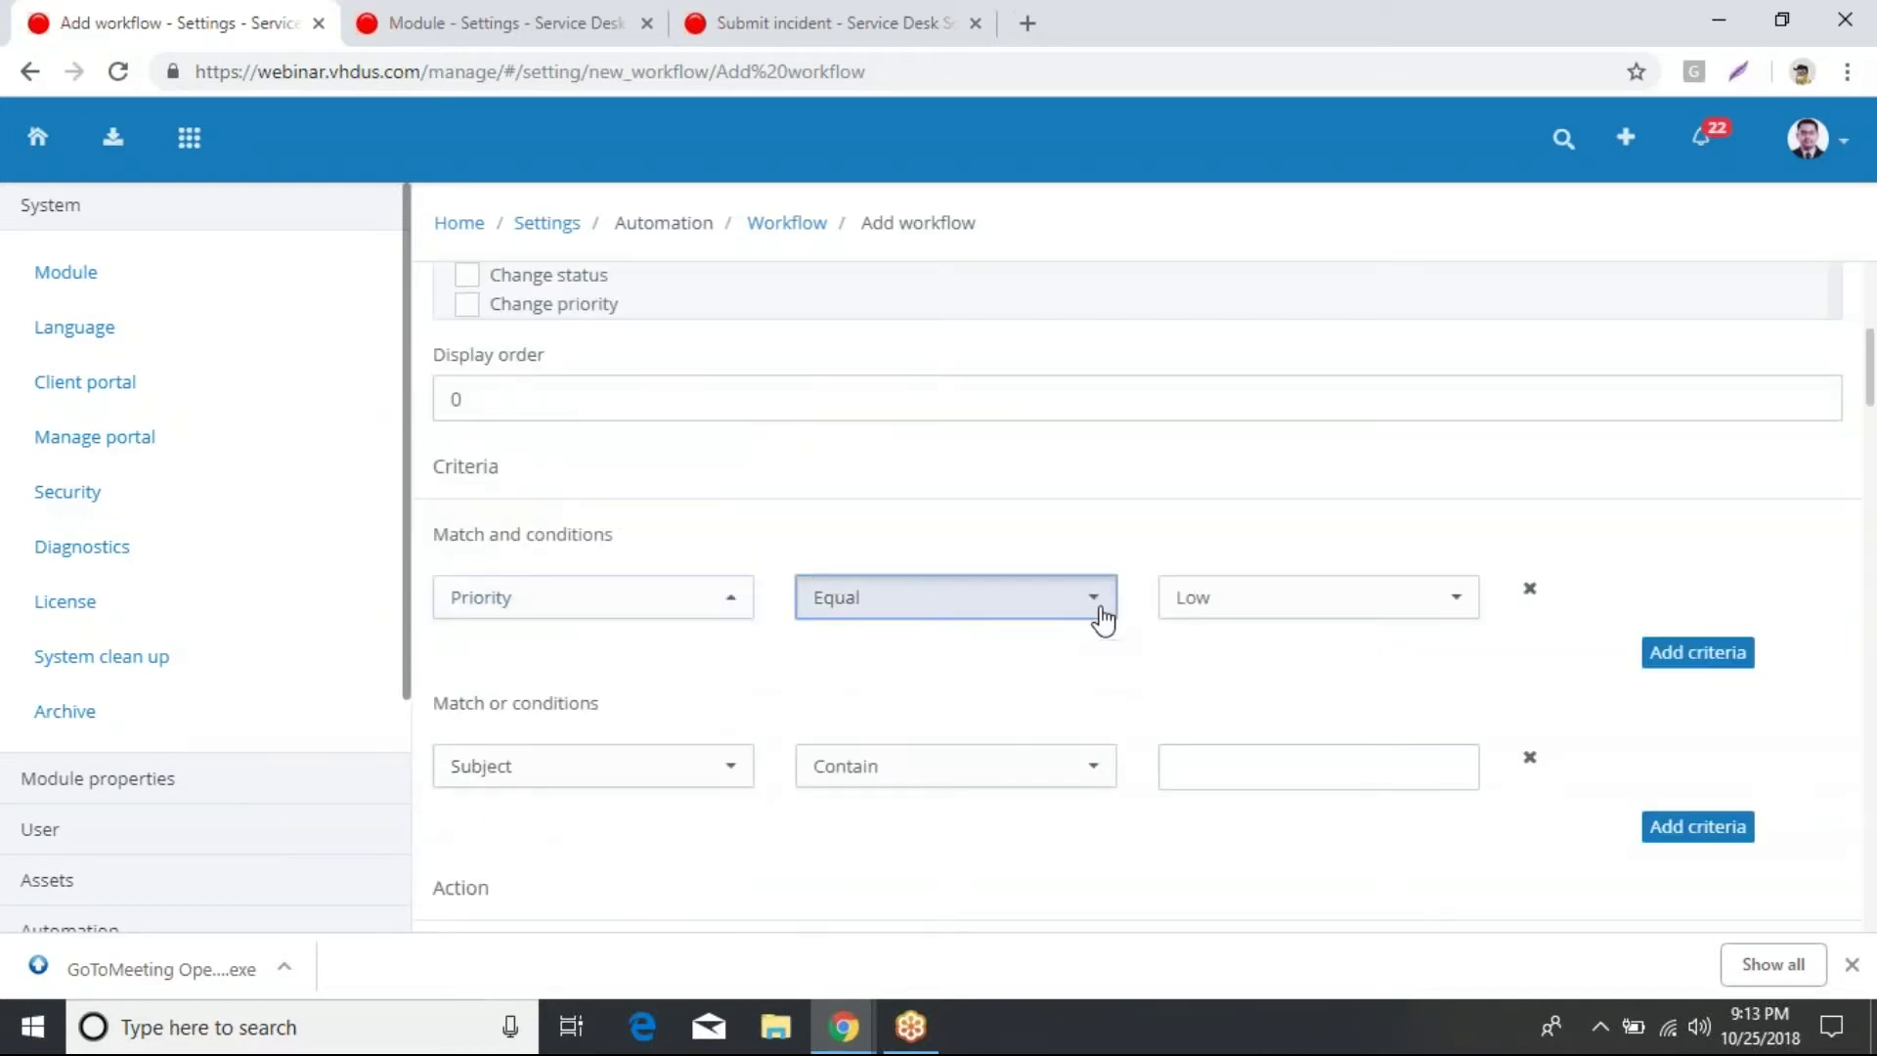
left_click(1122, 541)
left_click(1449, 615)
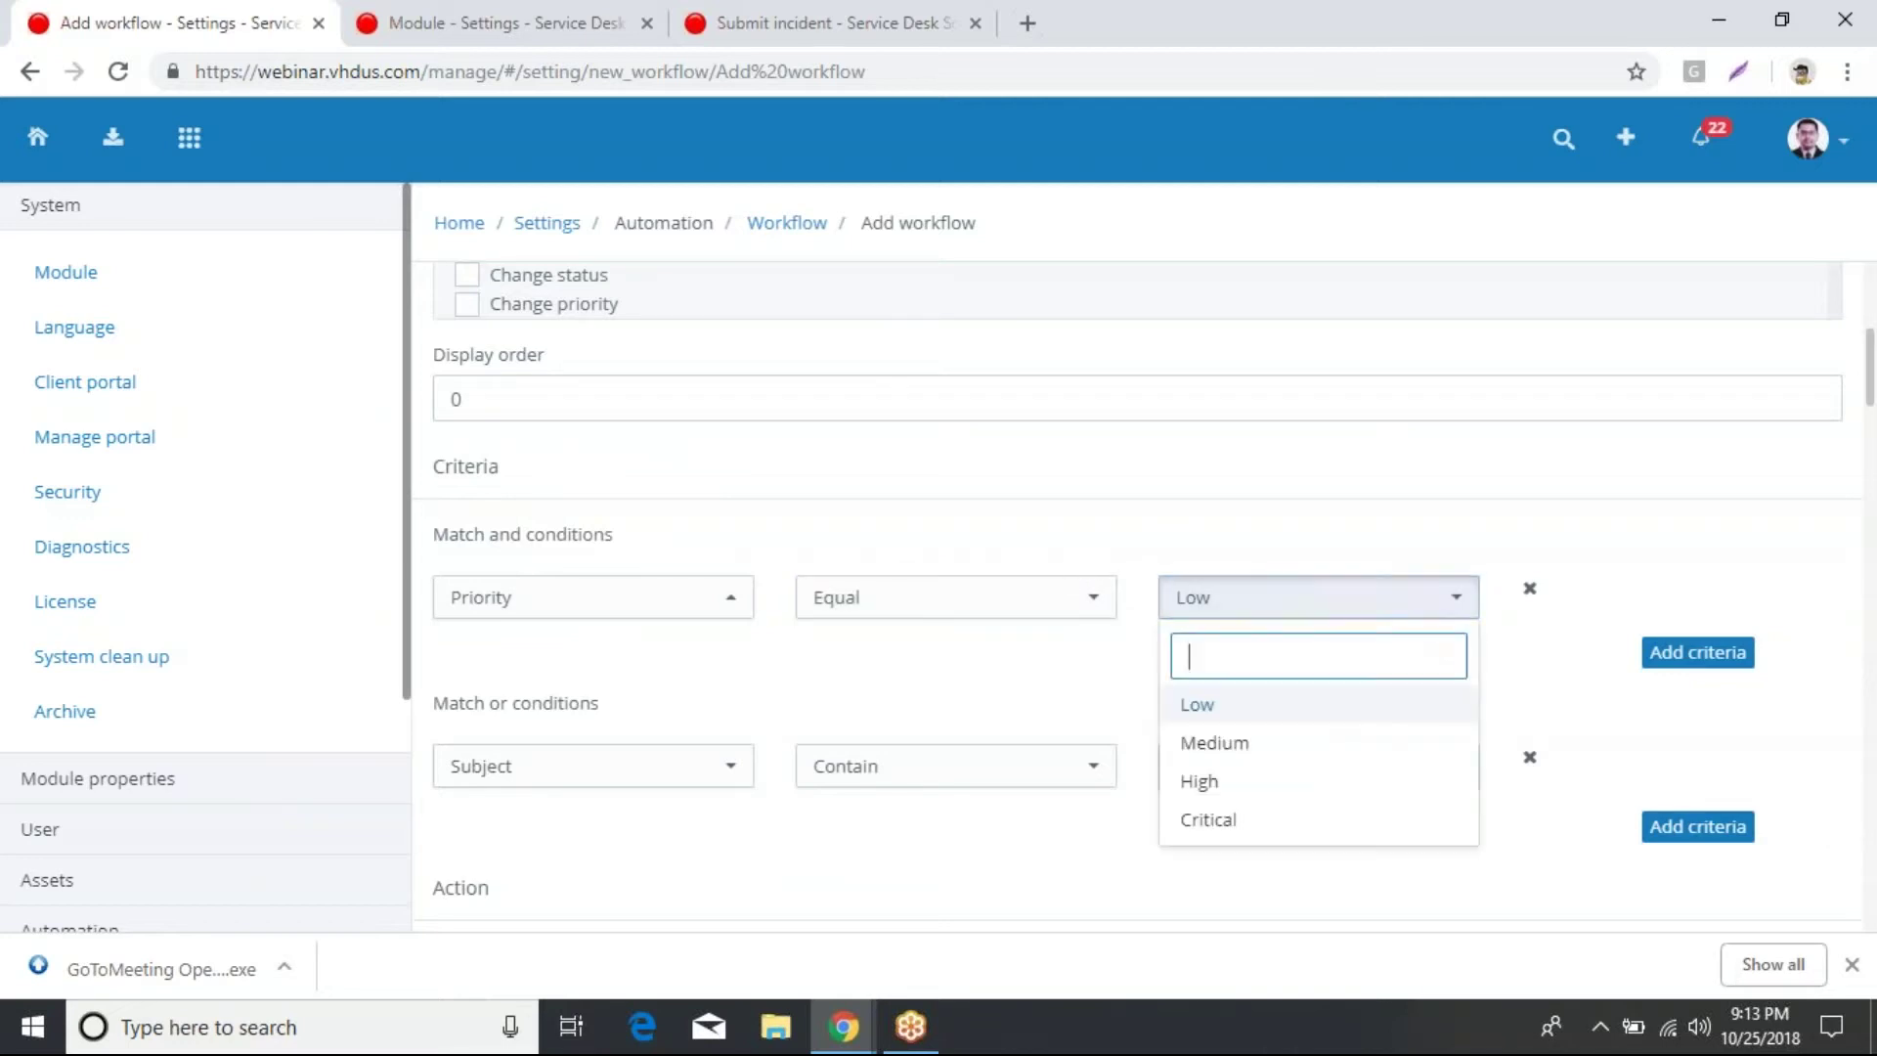
left_click(1215, 824)
scroll(1163, 675, "down", 2)
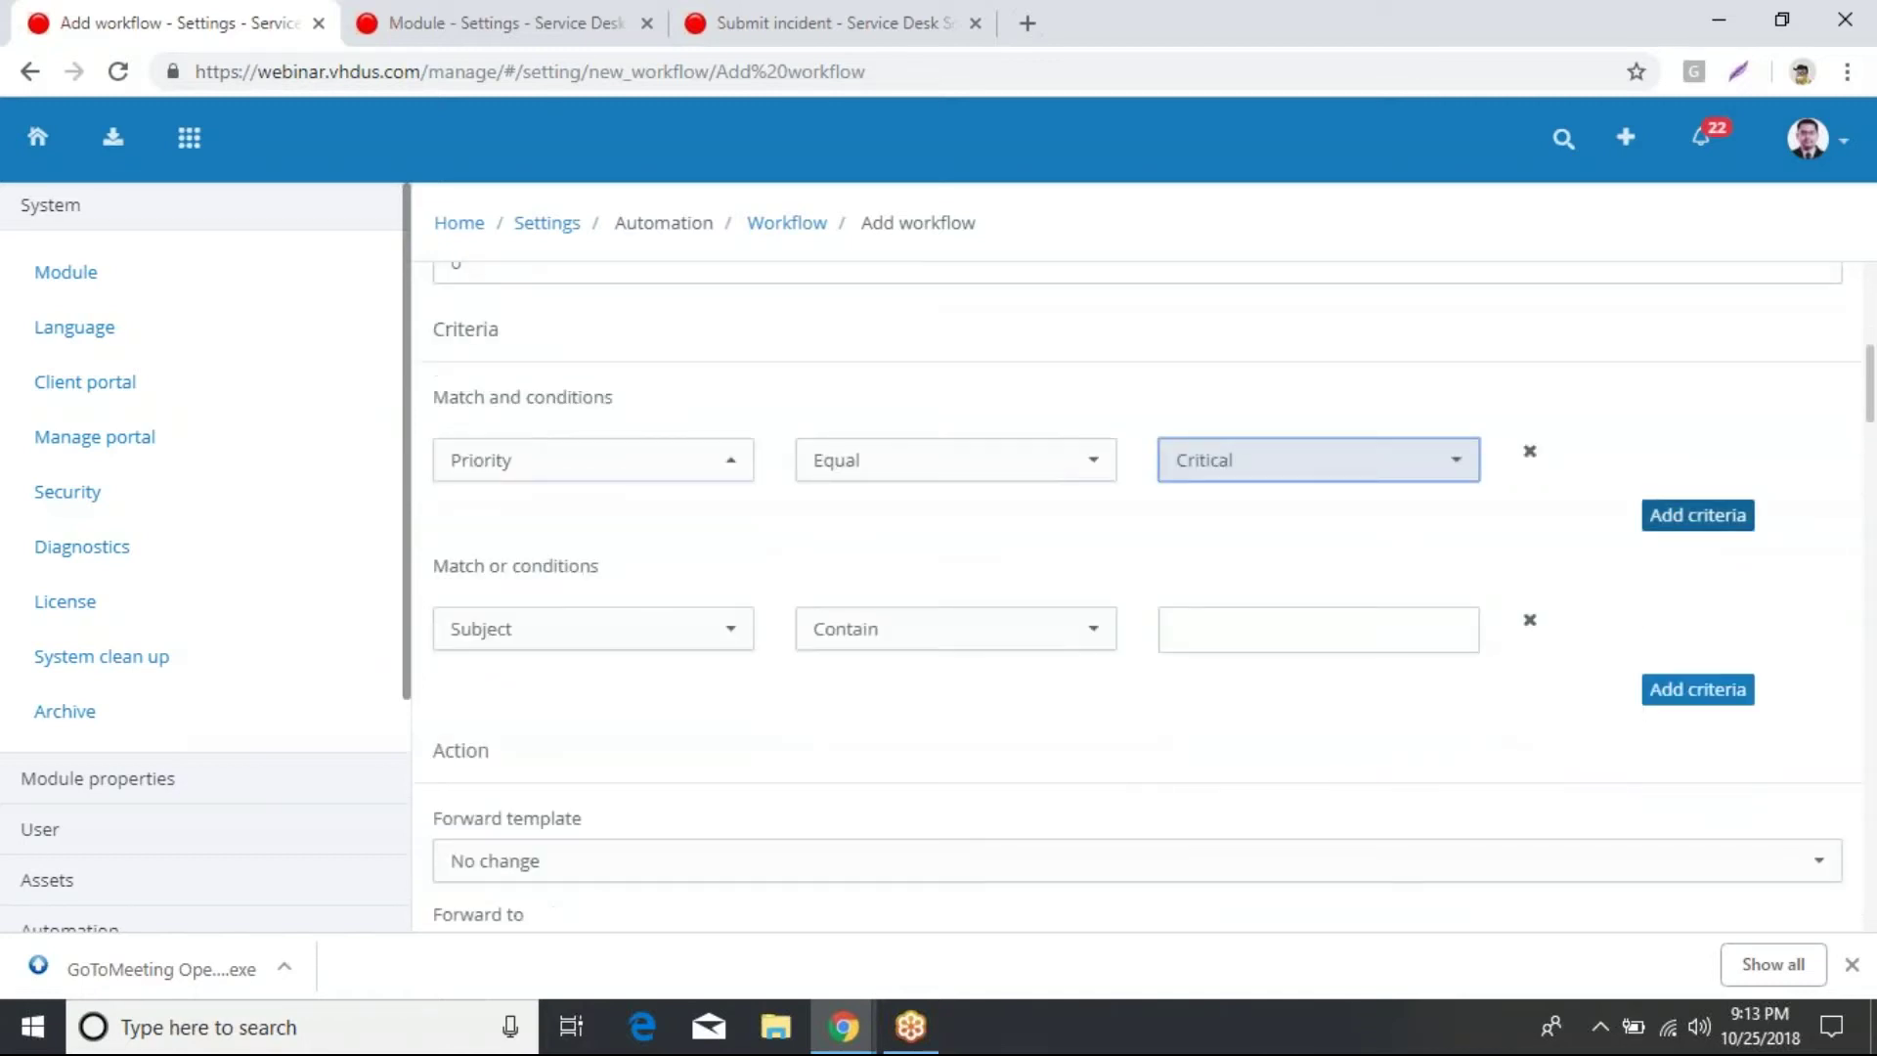
Step: Add a second AND condition that checks the Status field
left_click(1698, 514)
left_click(723, 542)
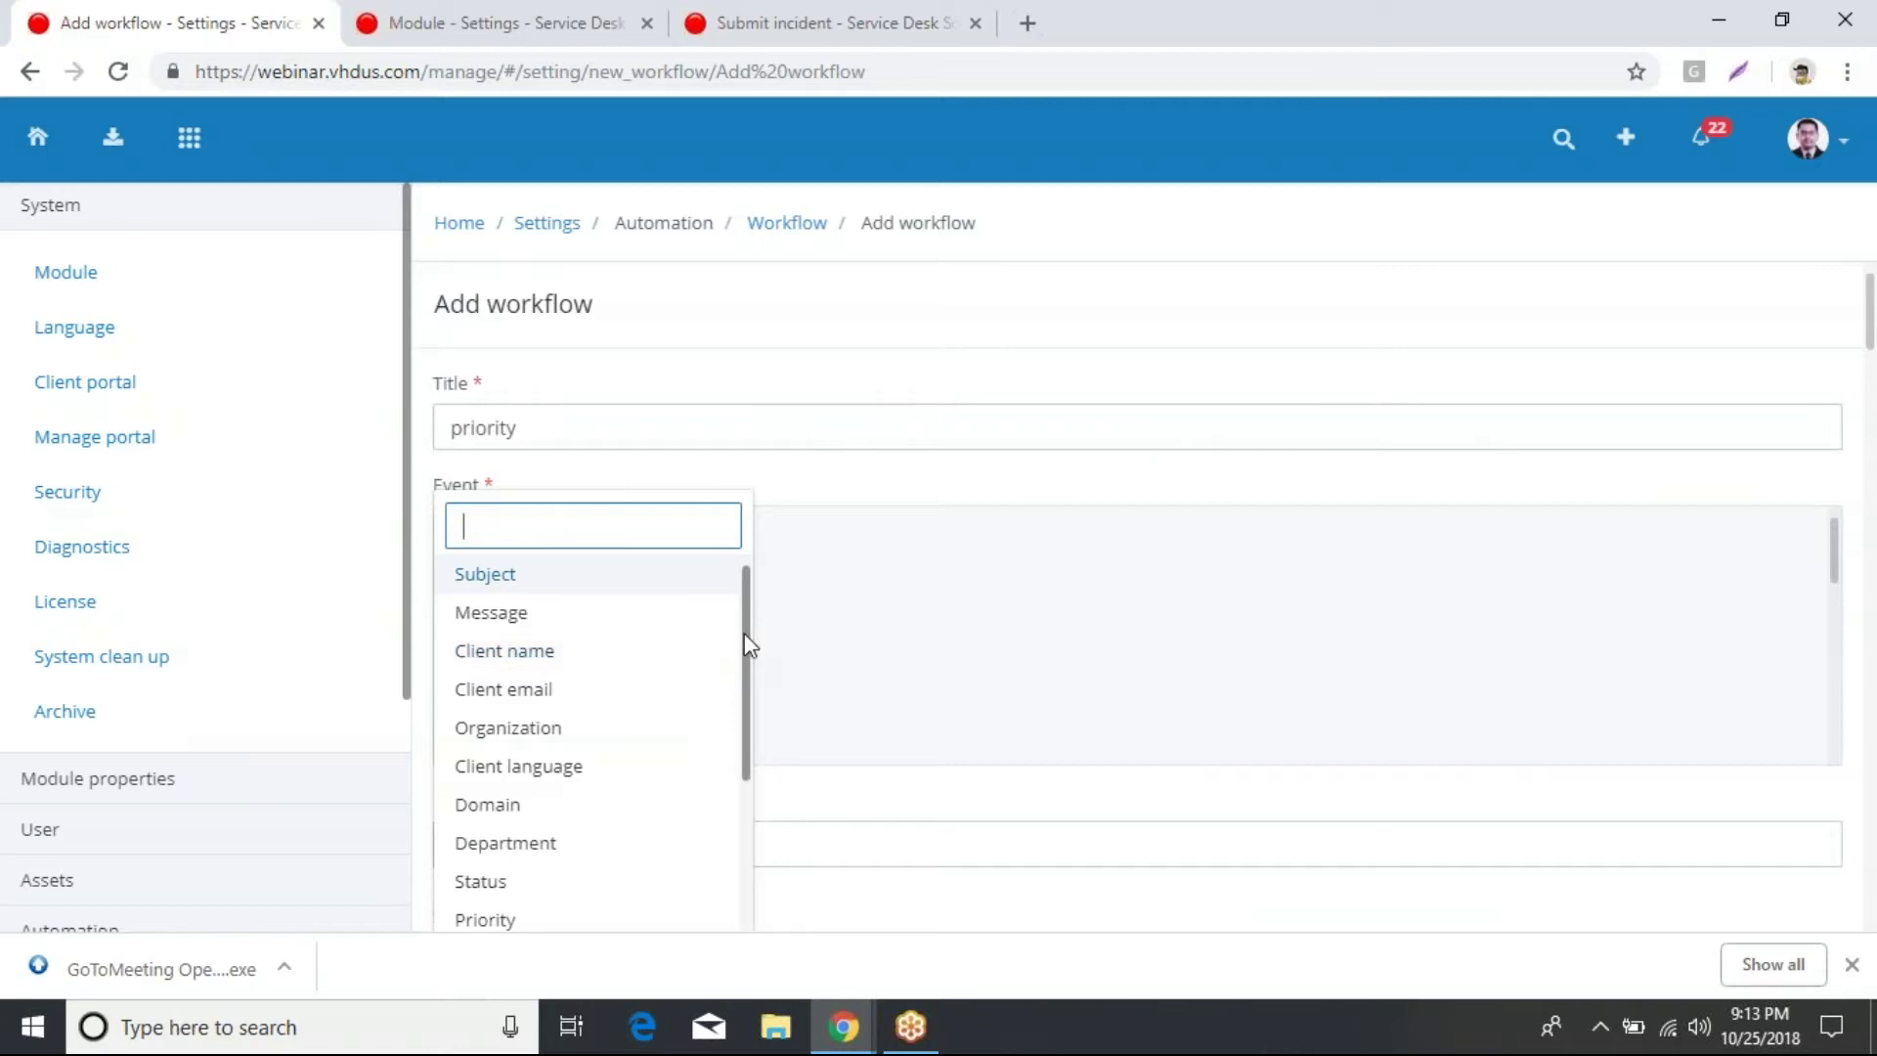
left_click_drag(746, 641, 749, 712)
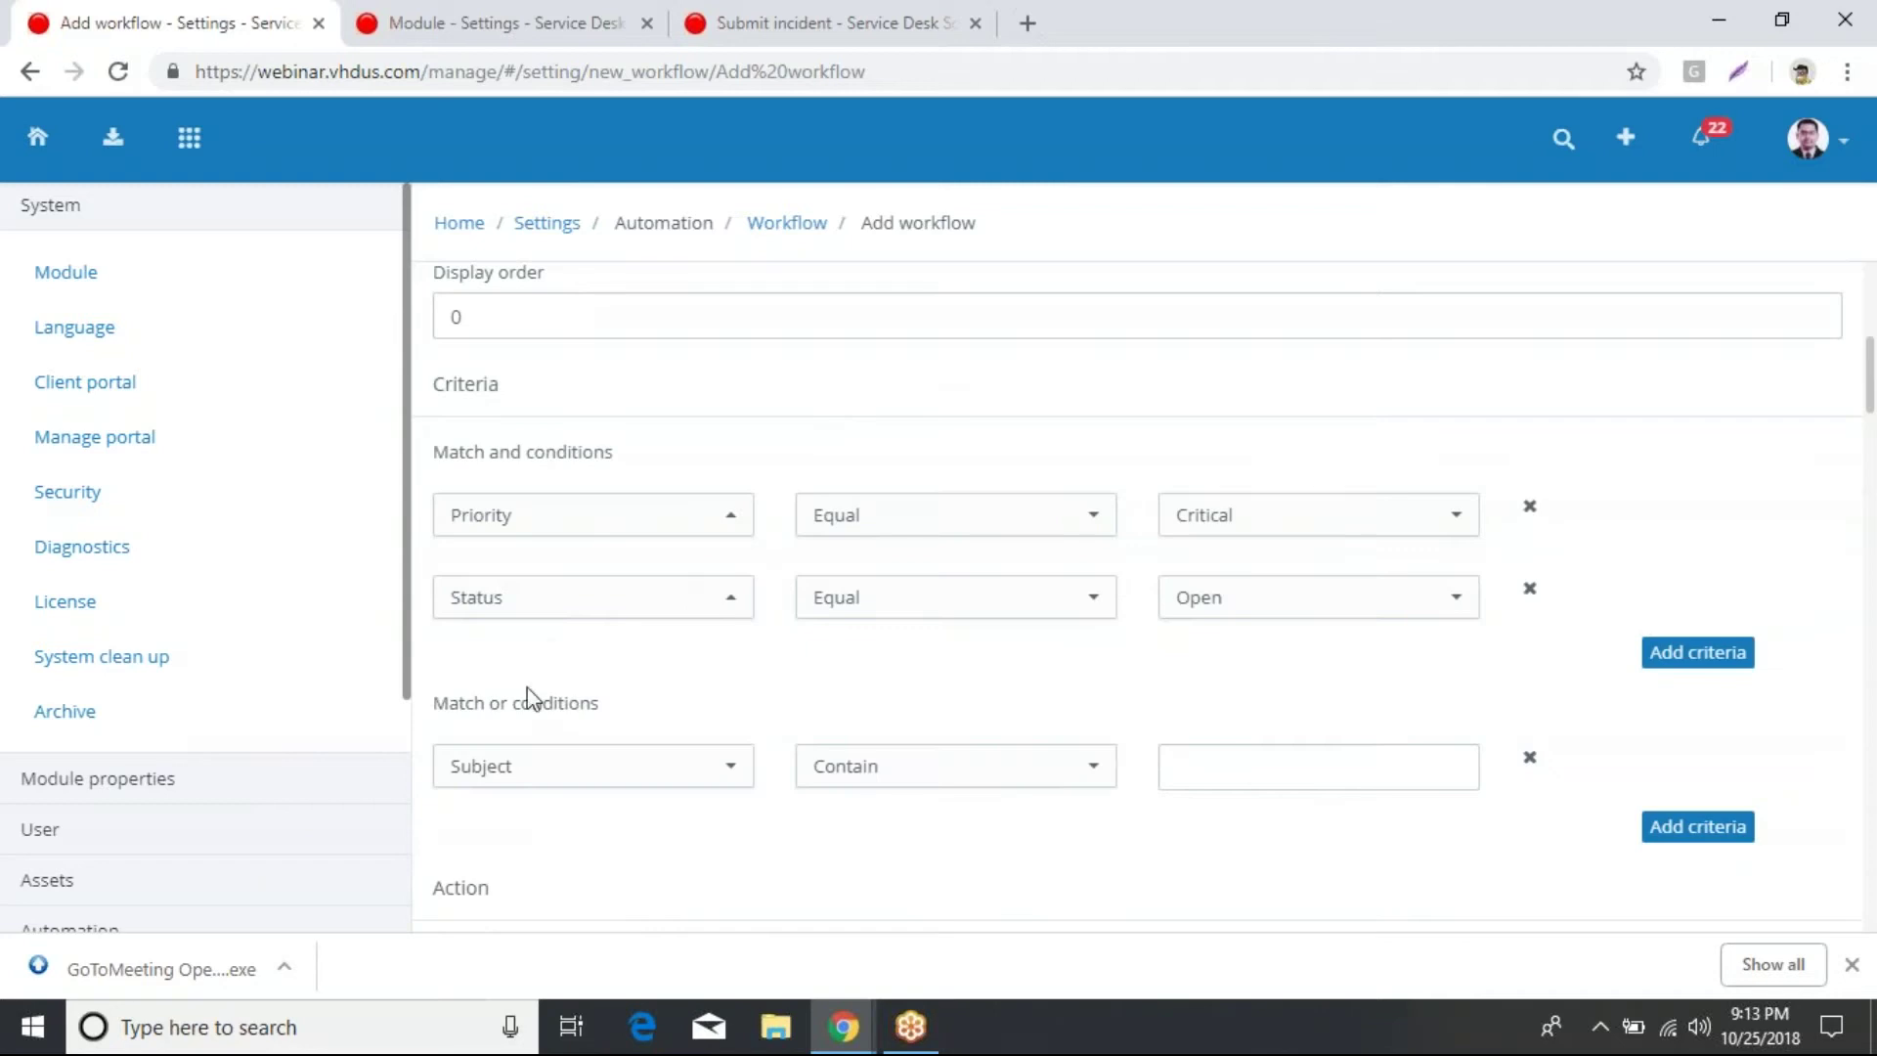
left_click(677, 598)
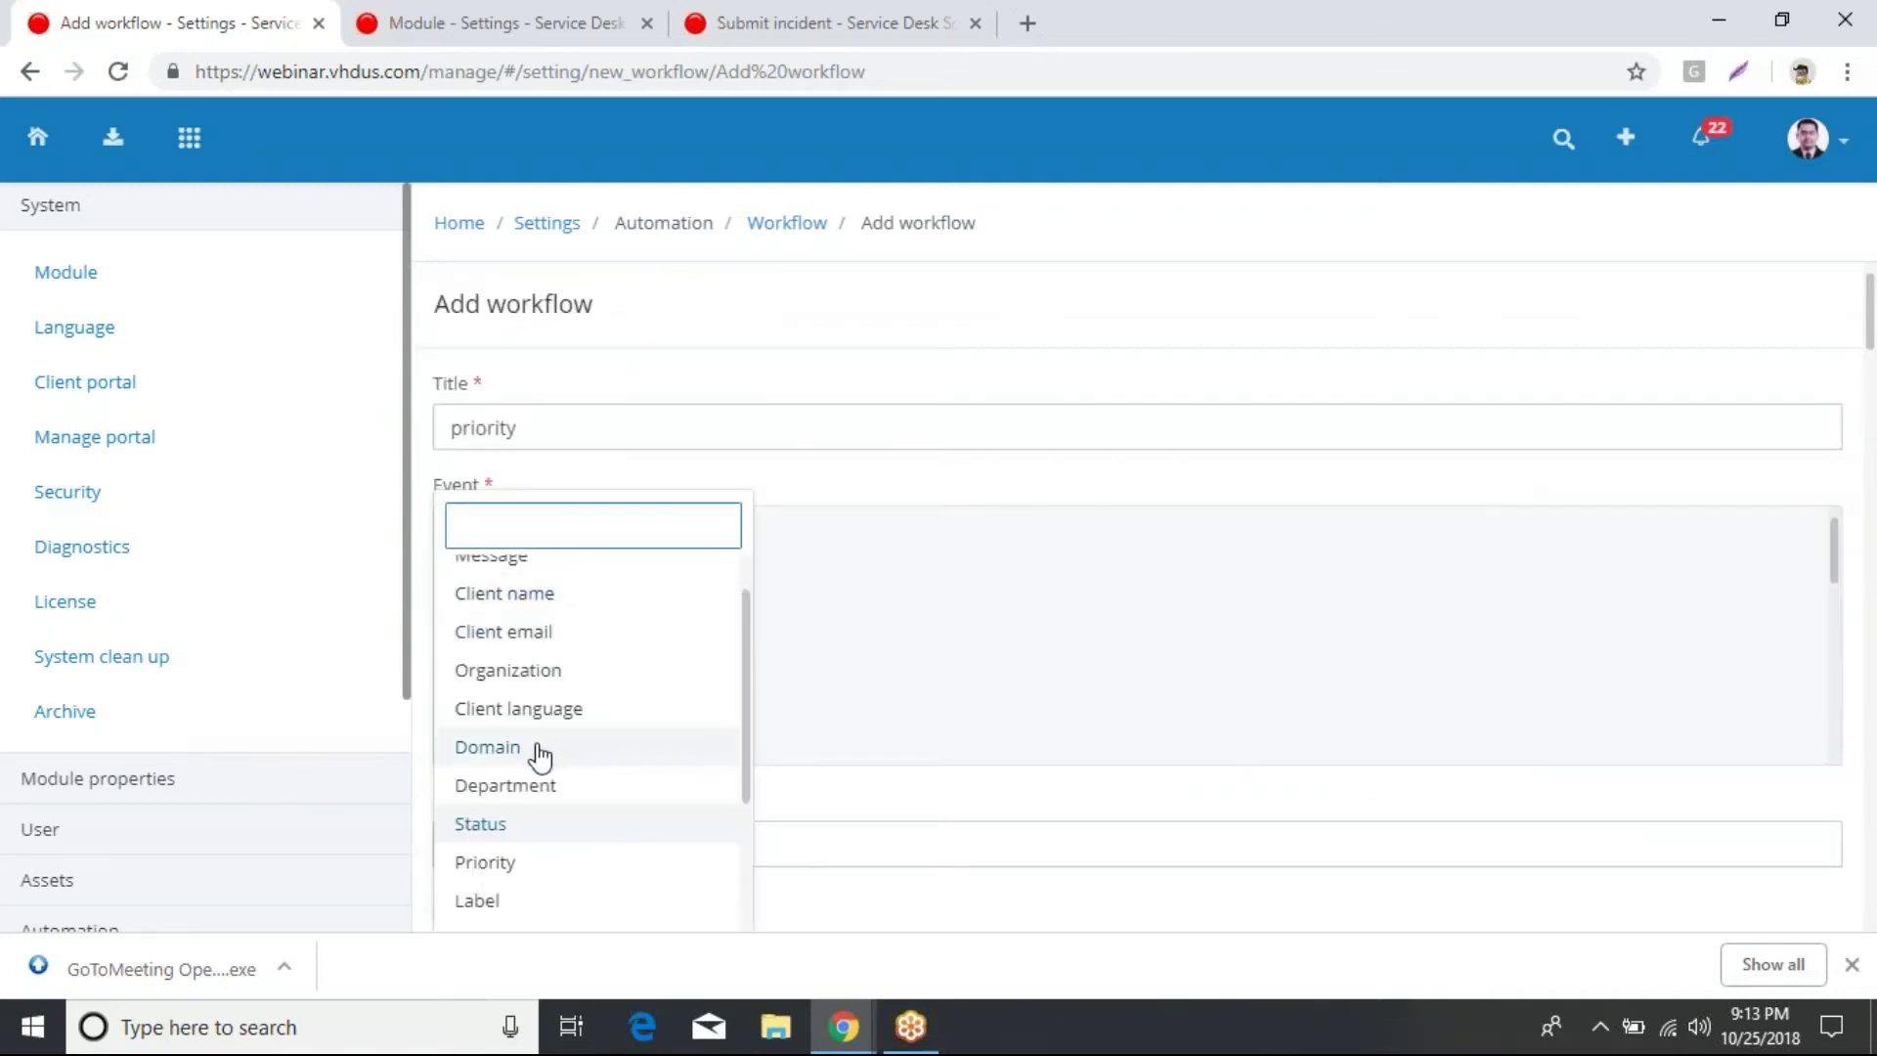
scroll(574, 714, "up", 1)
scroll(575, 715, "up", 1)
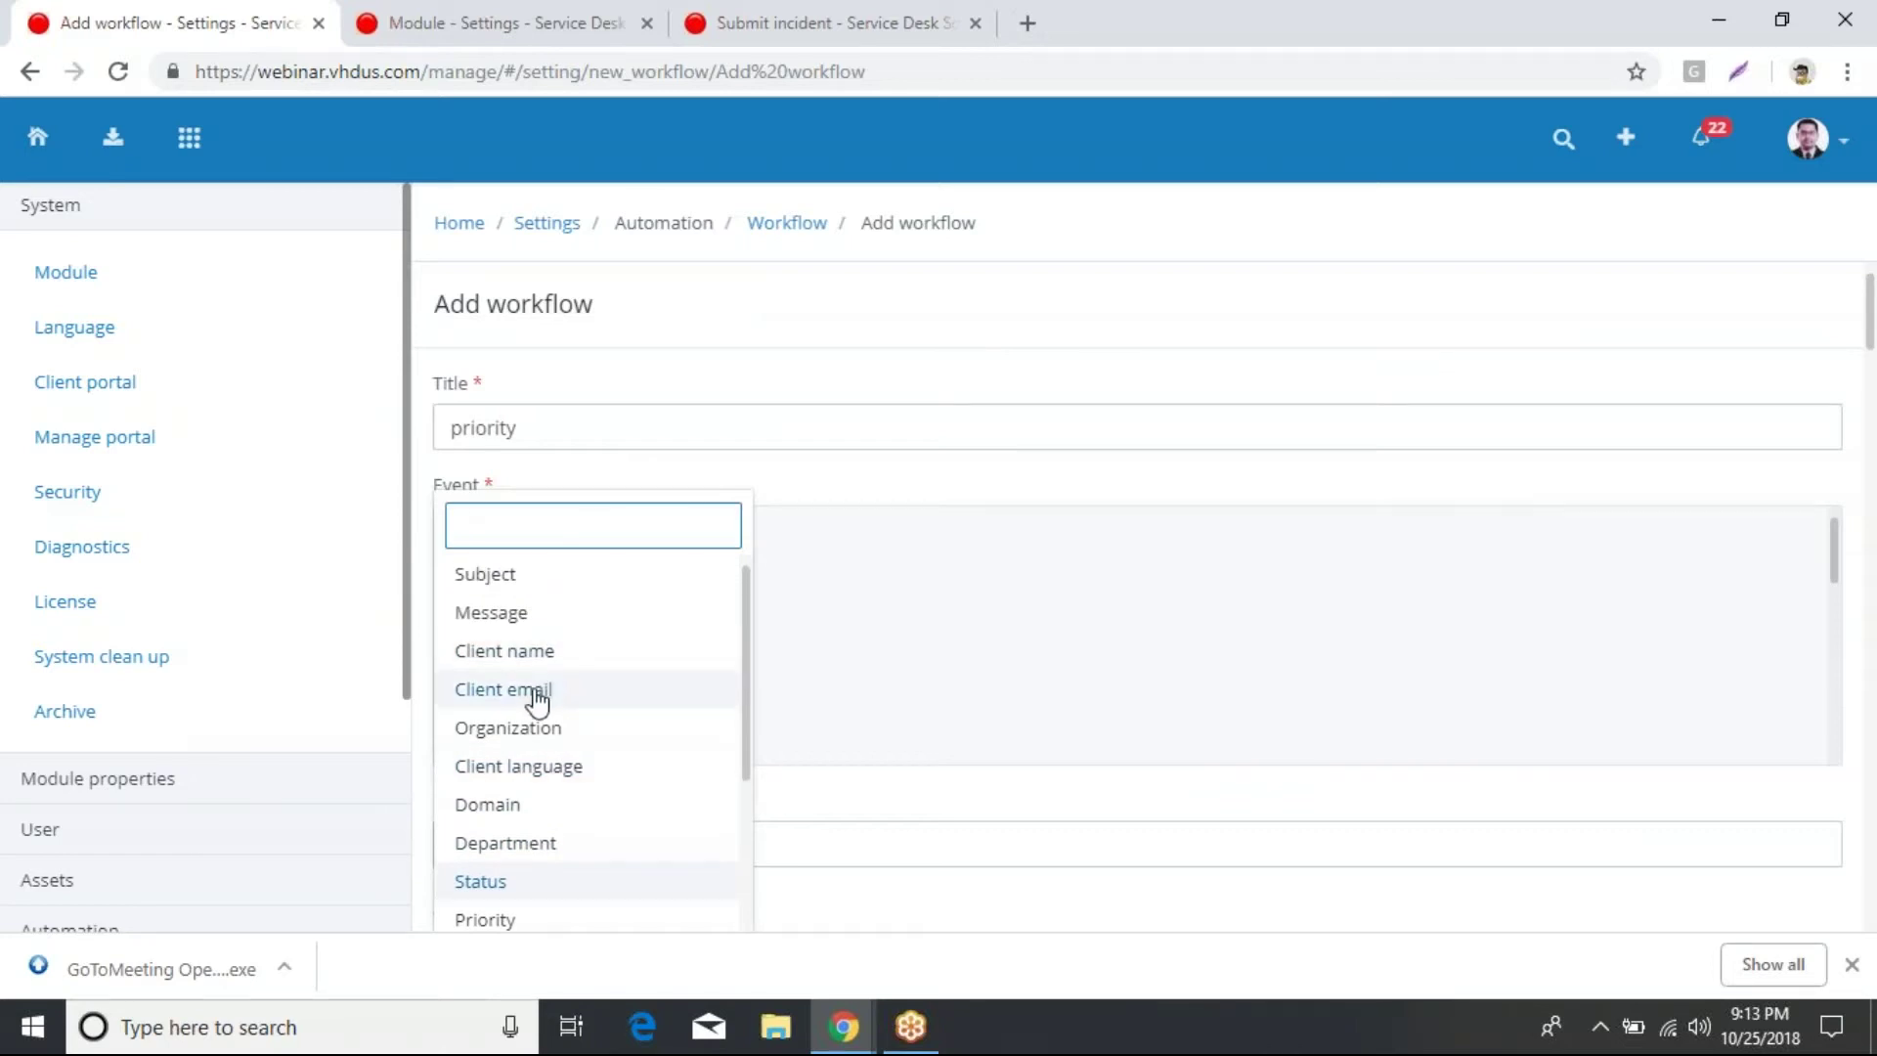
left_click(1130, 588)
scroll(1181, 703, "down", 1)
scroll(1198, 406, "down", 4)
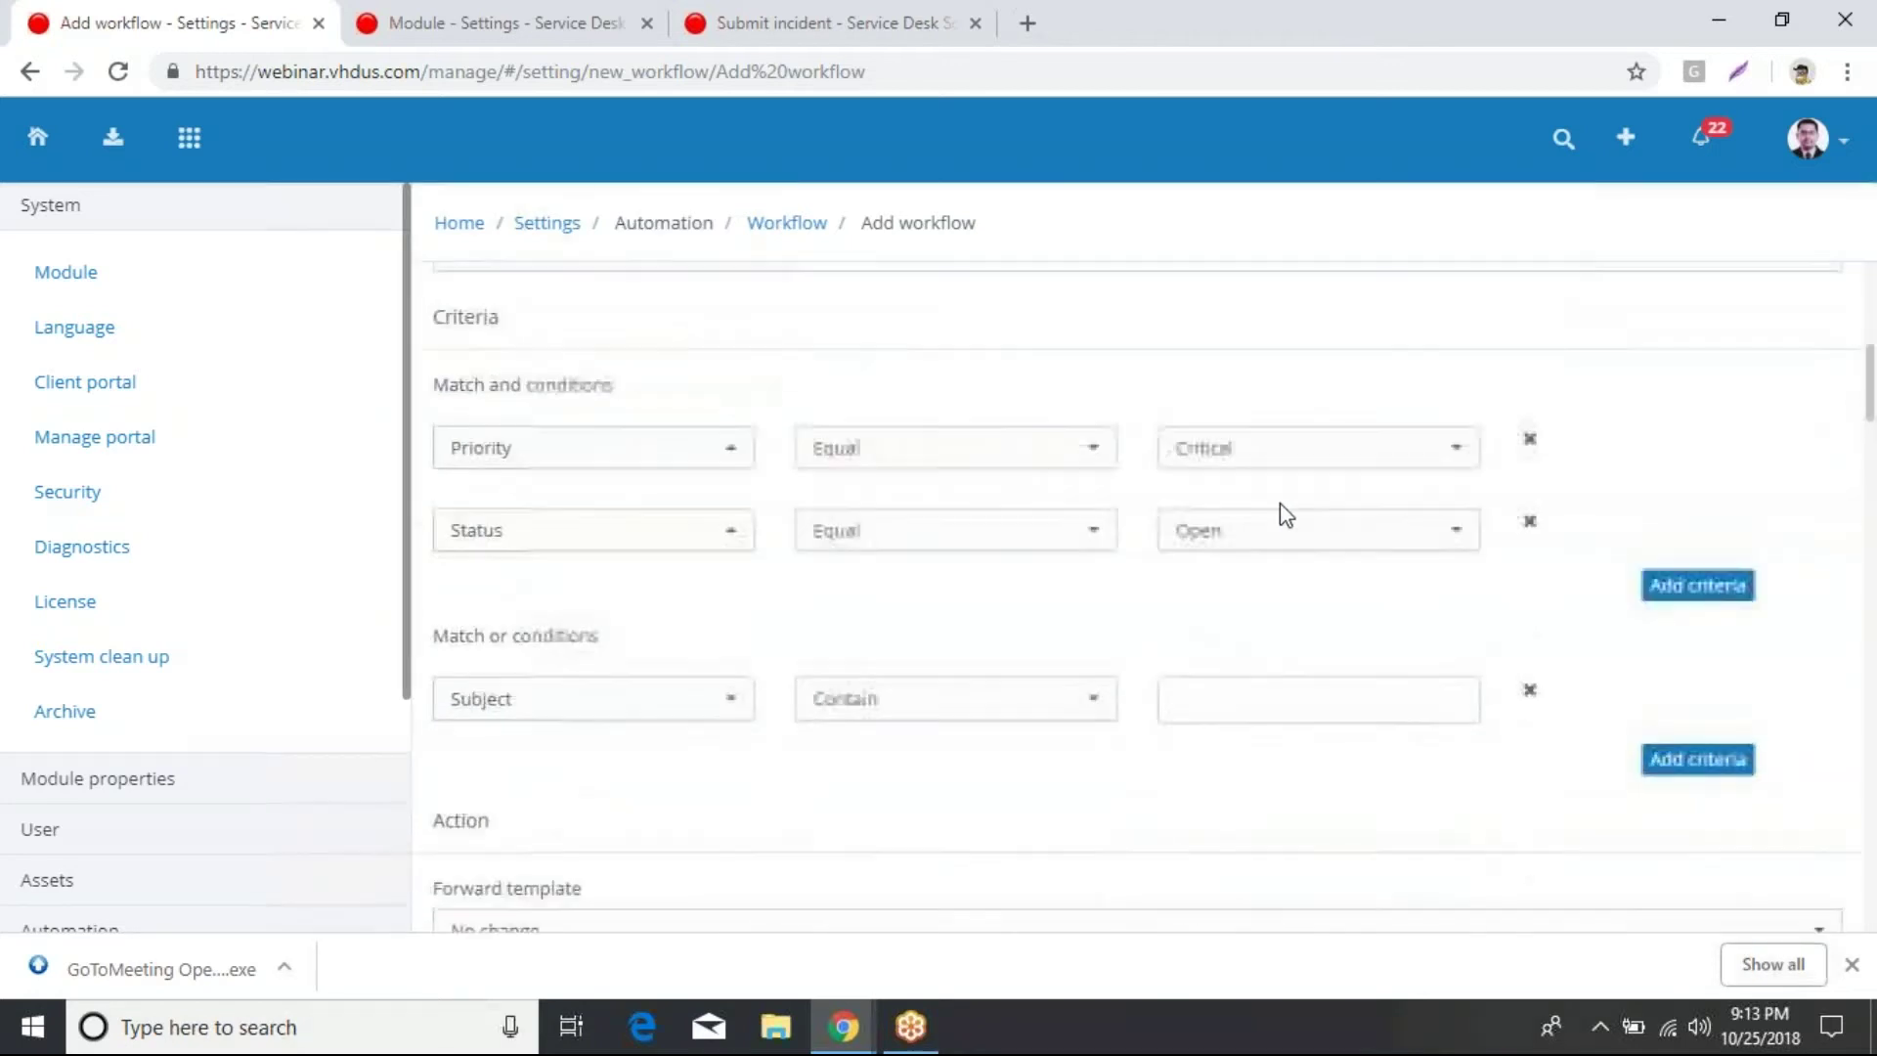
scroll(1283, 508, "down", 3)
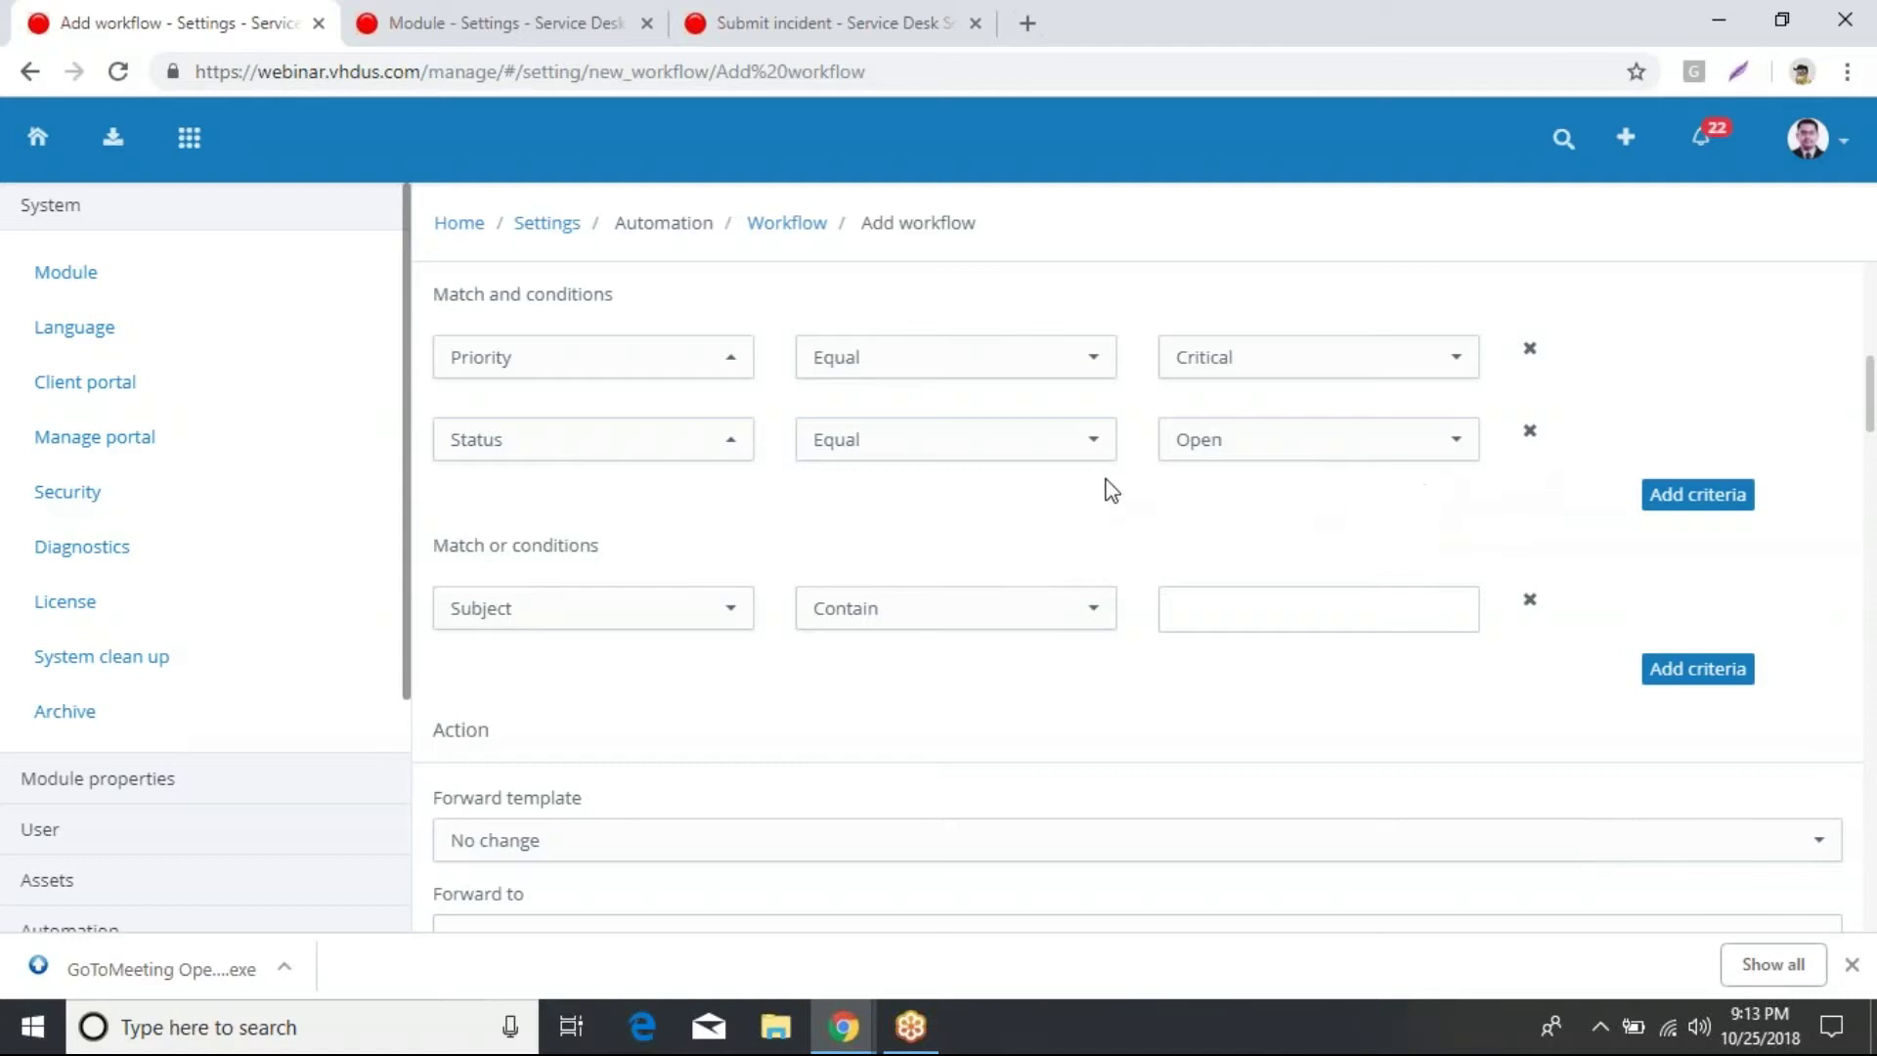
Step: Set the Status condition's value to Open, then move down into the Action section
left_click(1380, 464)
left_click(1039, 533)
scroll(665, 606, "down", 1)
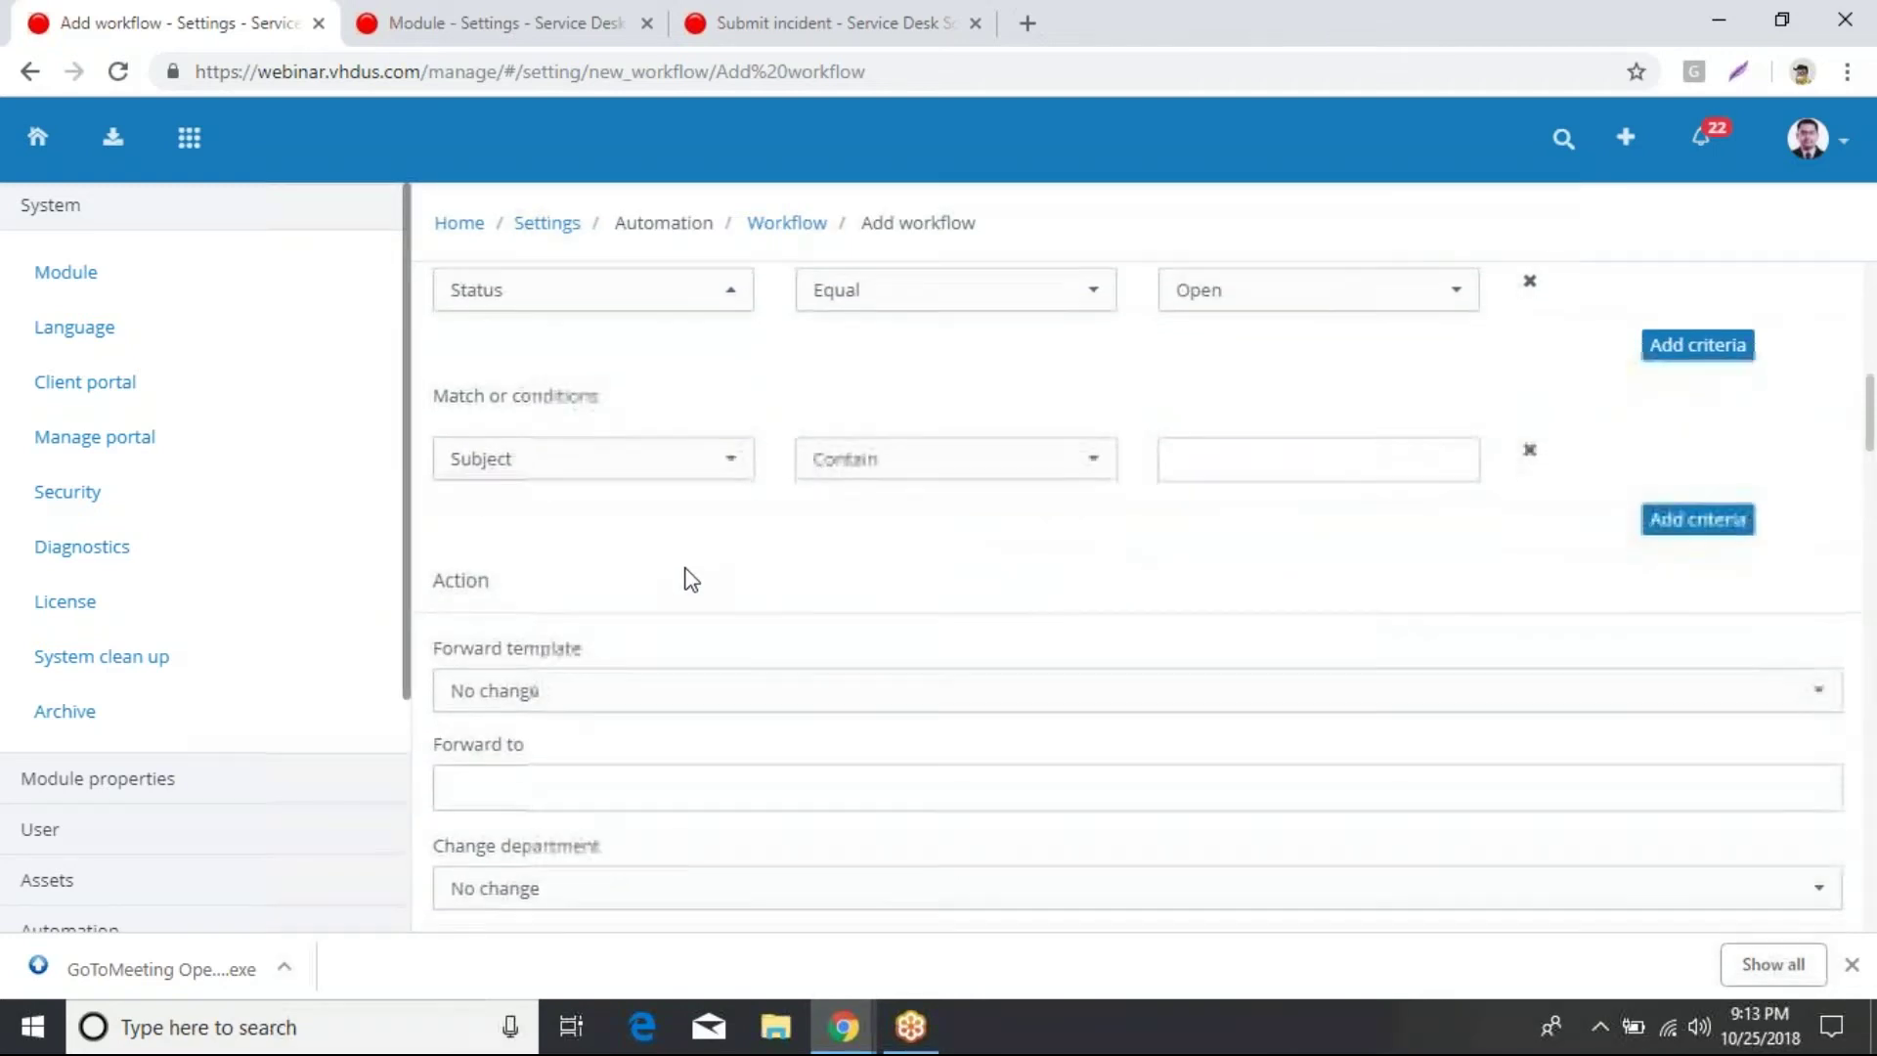
scroll(684, 567, "down", 2)
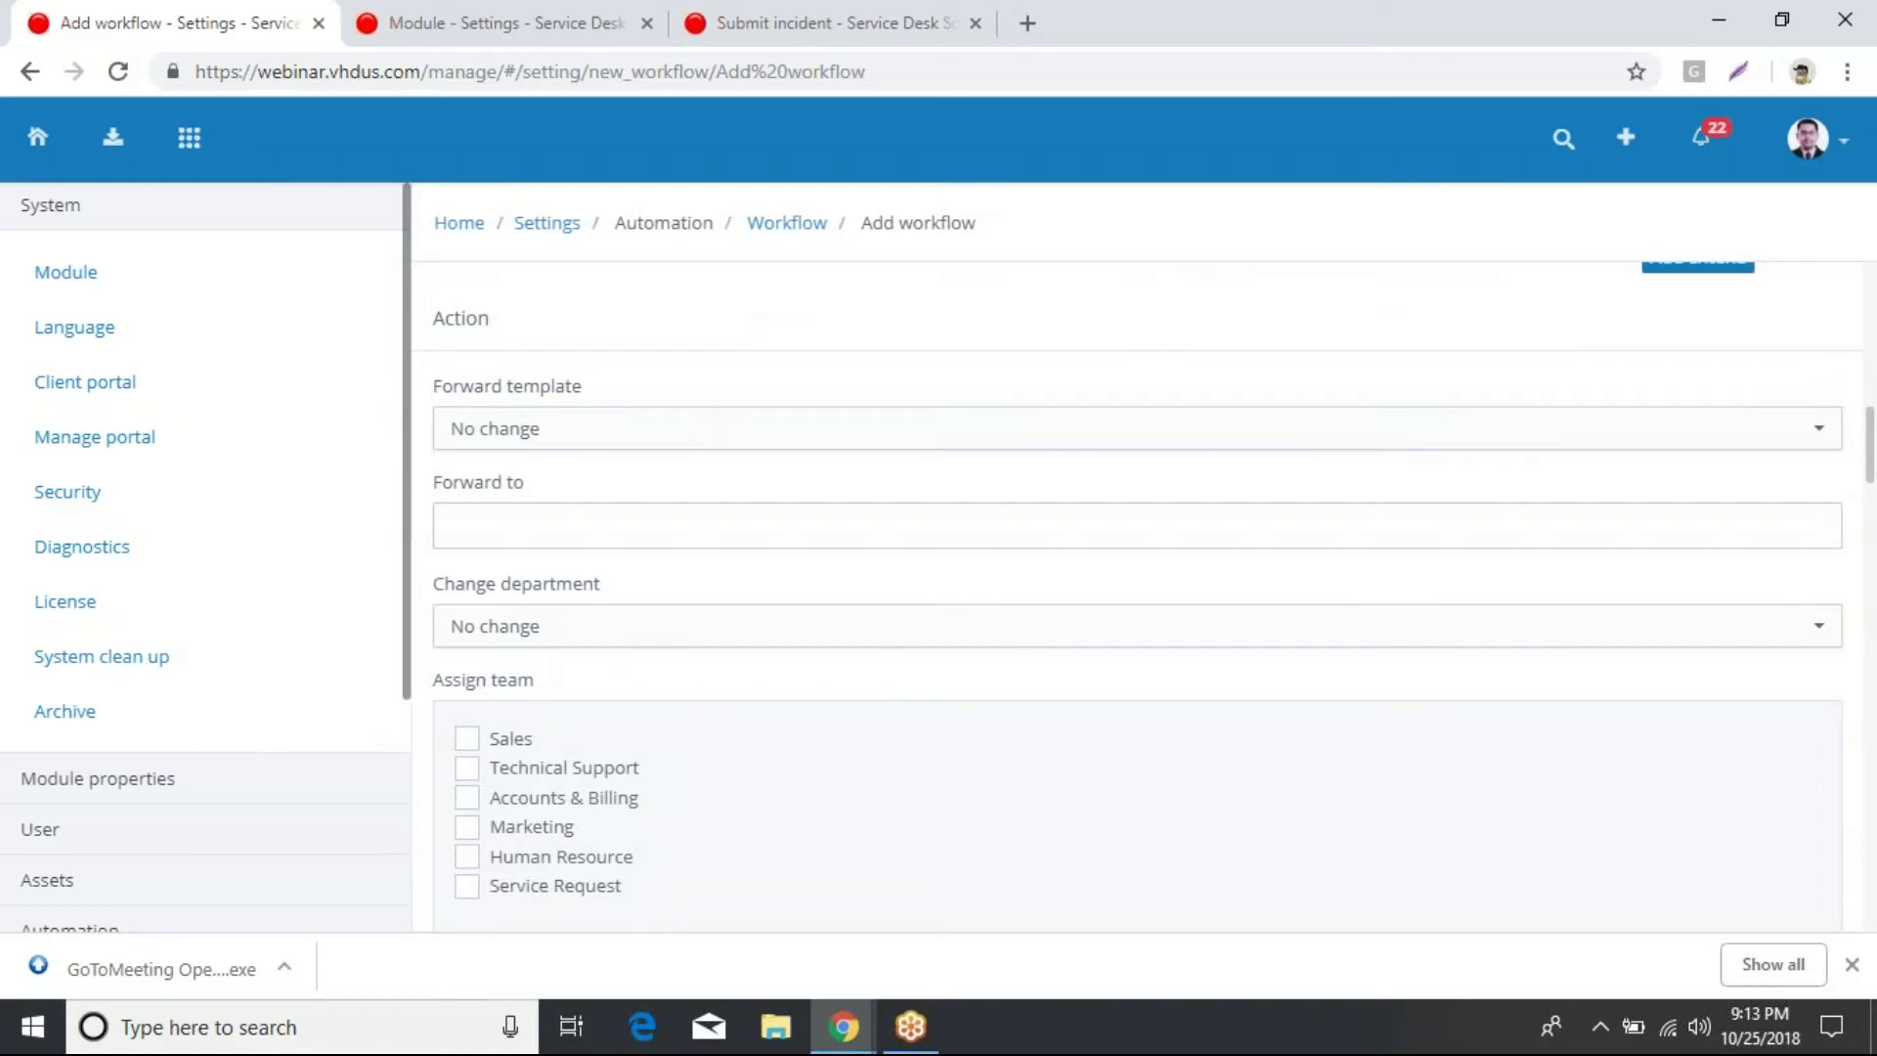
scroll(884, 512, "down", 1)
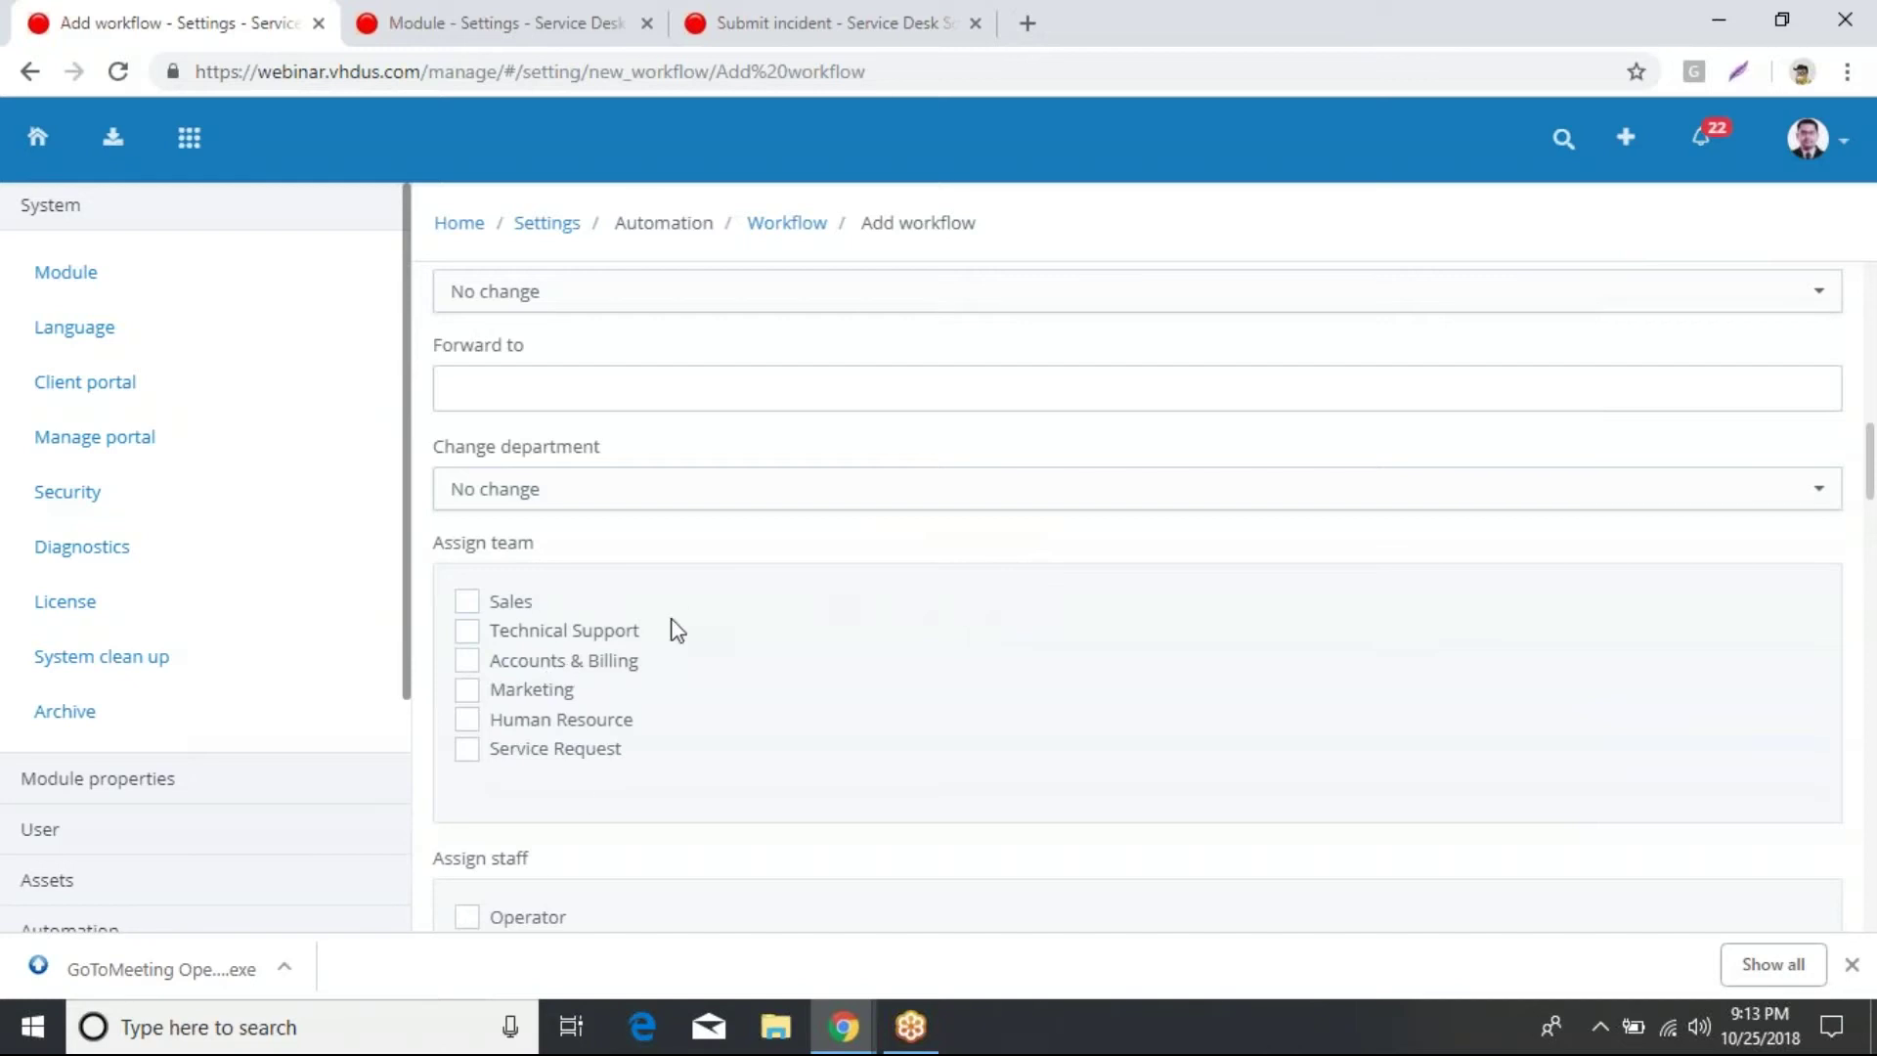
scroll(882, 657, "down", 3)
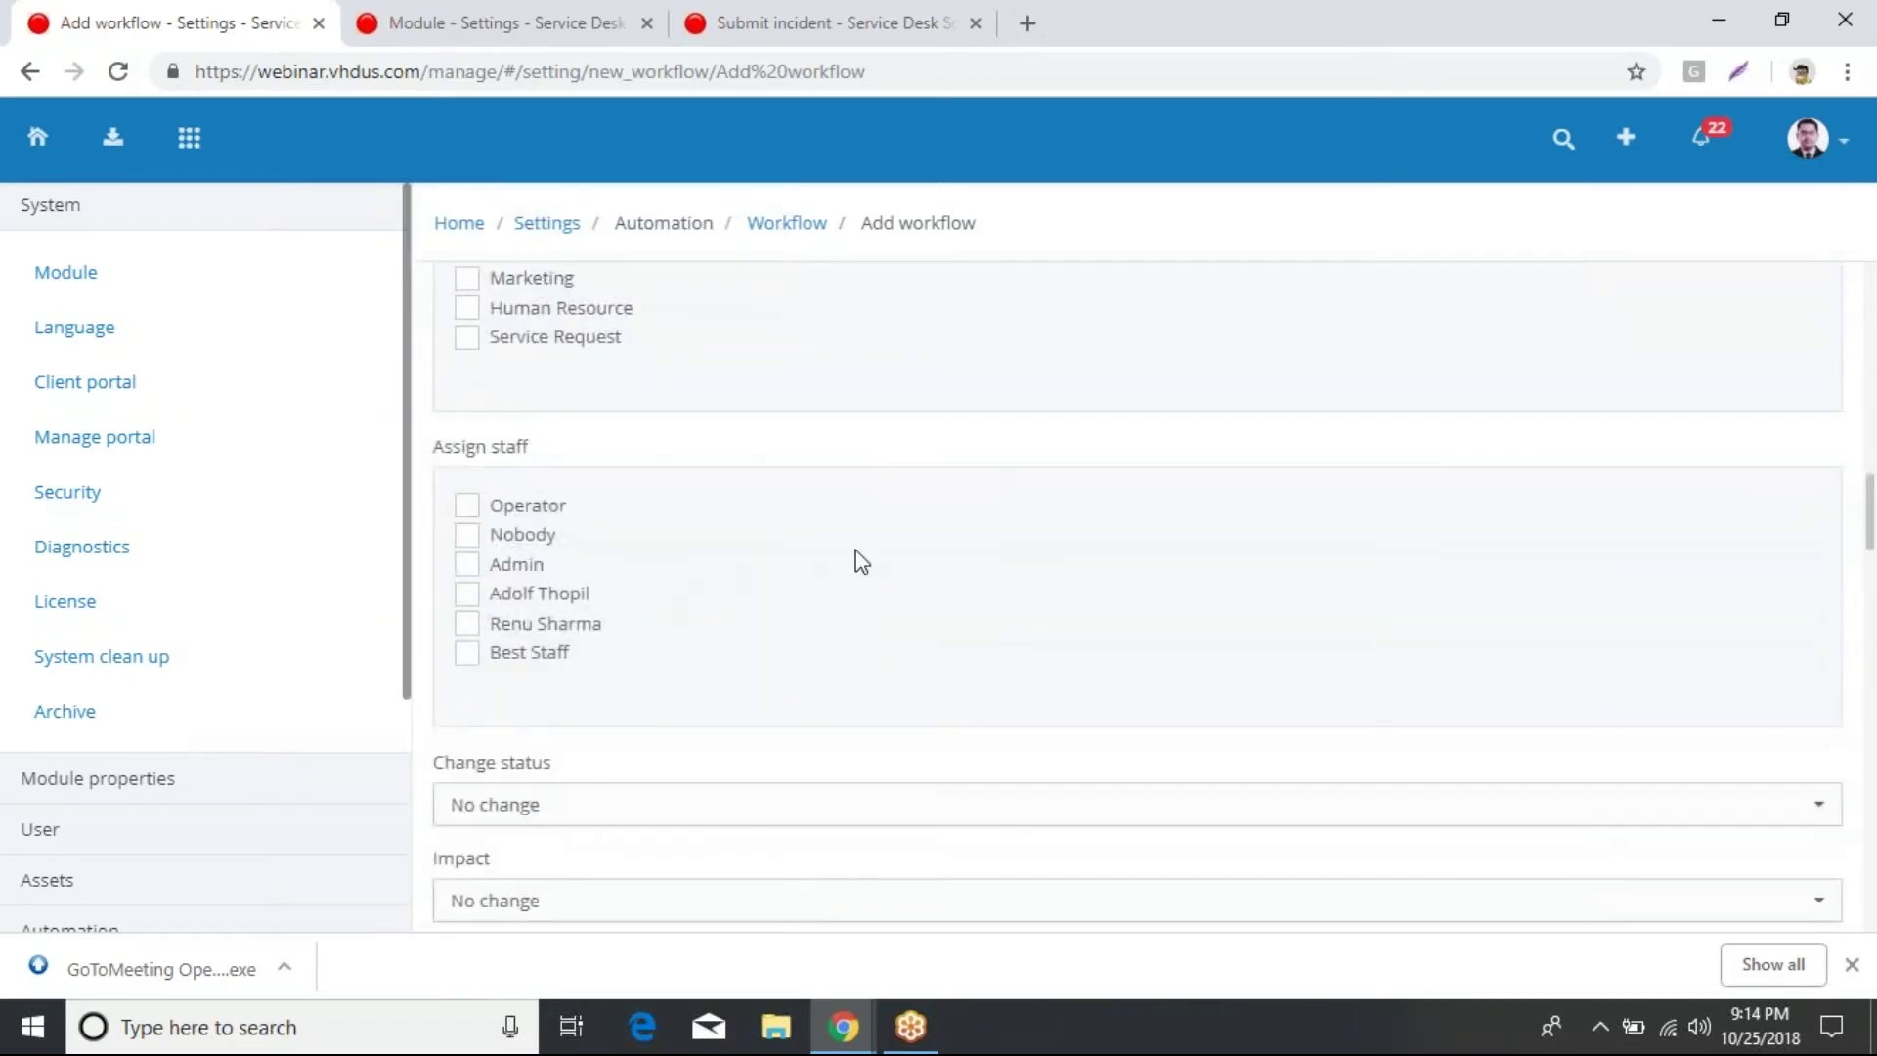
scroll(870, 576, "down", 2)
scroll(877, 599, "down", 1)
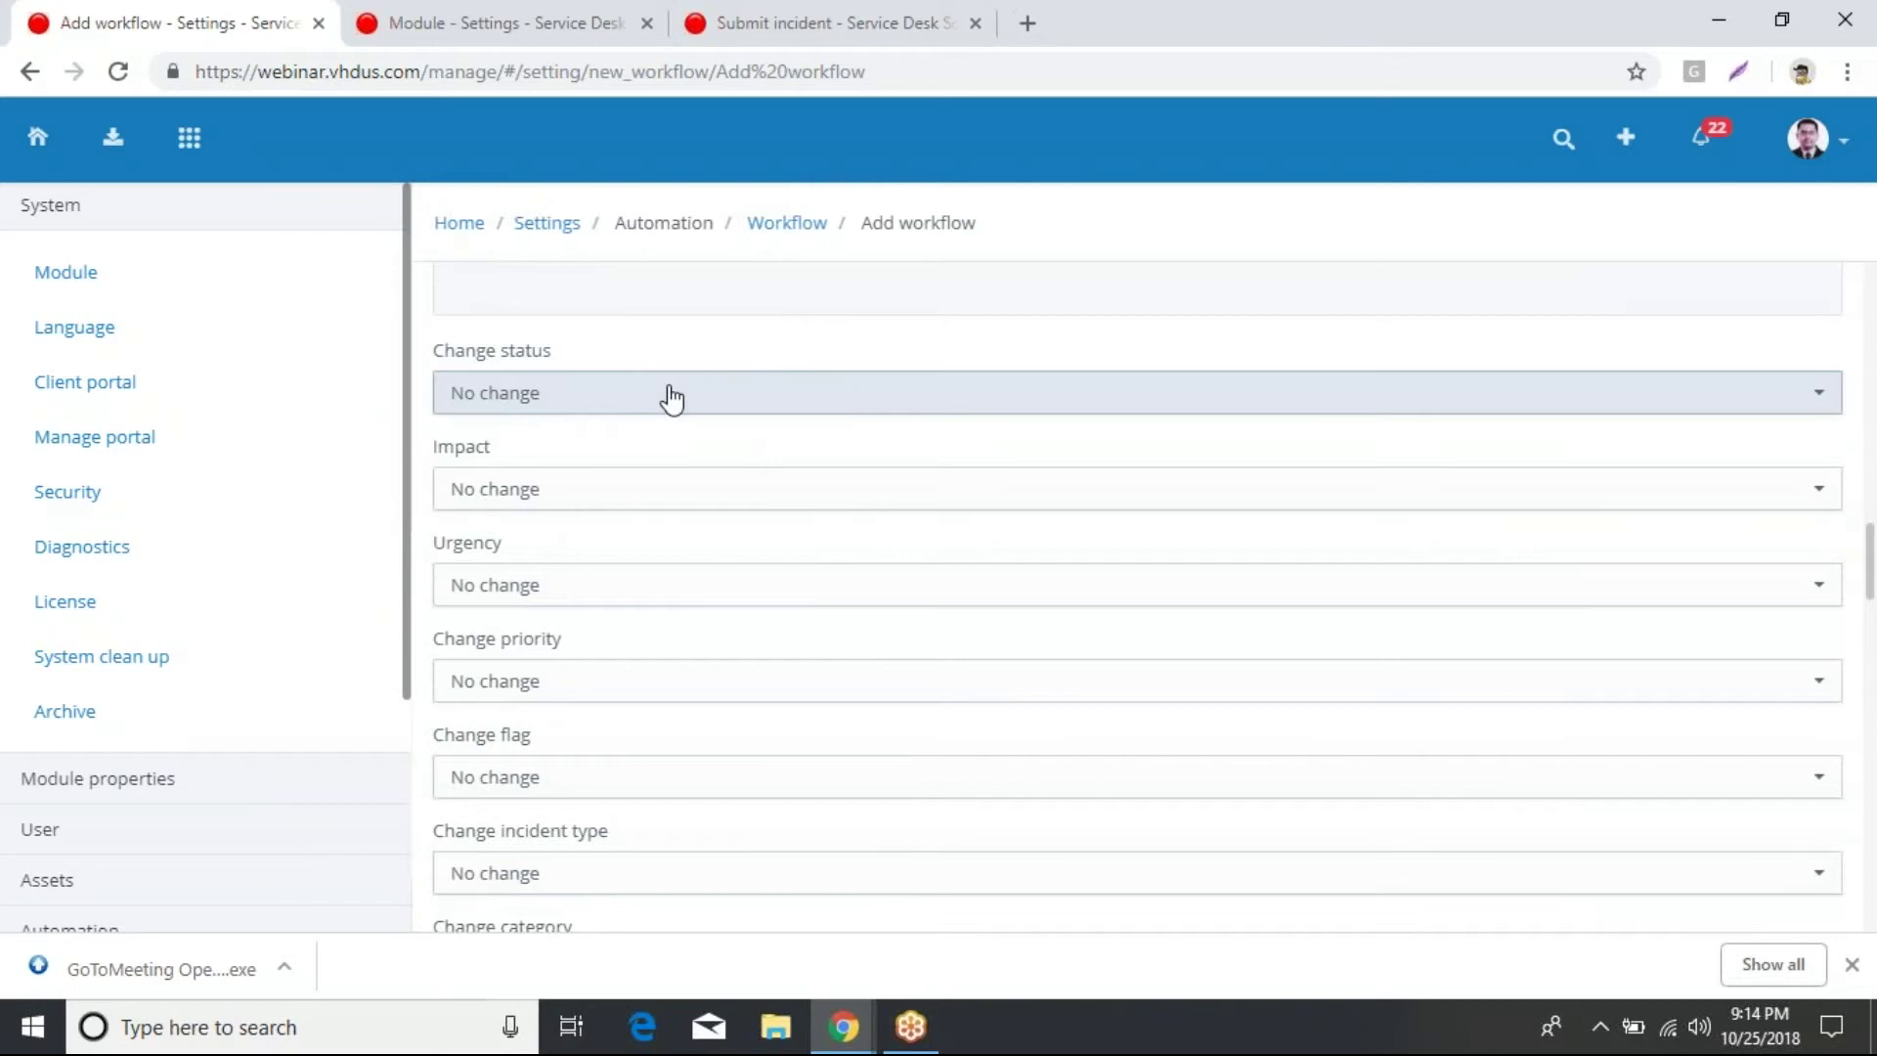
Step: Leave Impact at No change and show the Apply SLA choices
left_click(722, 519)
left_click(719, 538)
scroll(703, 533, "down", 1)
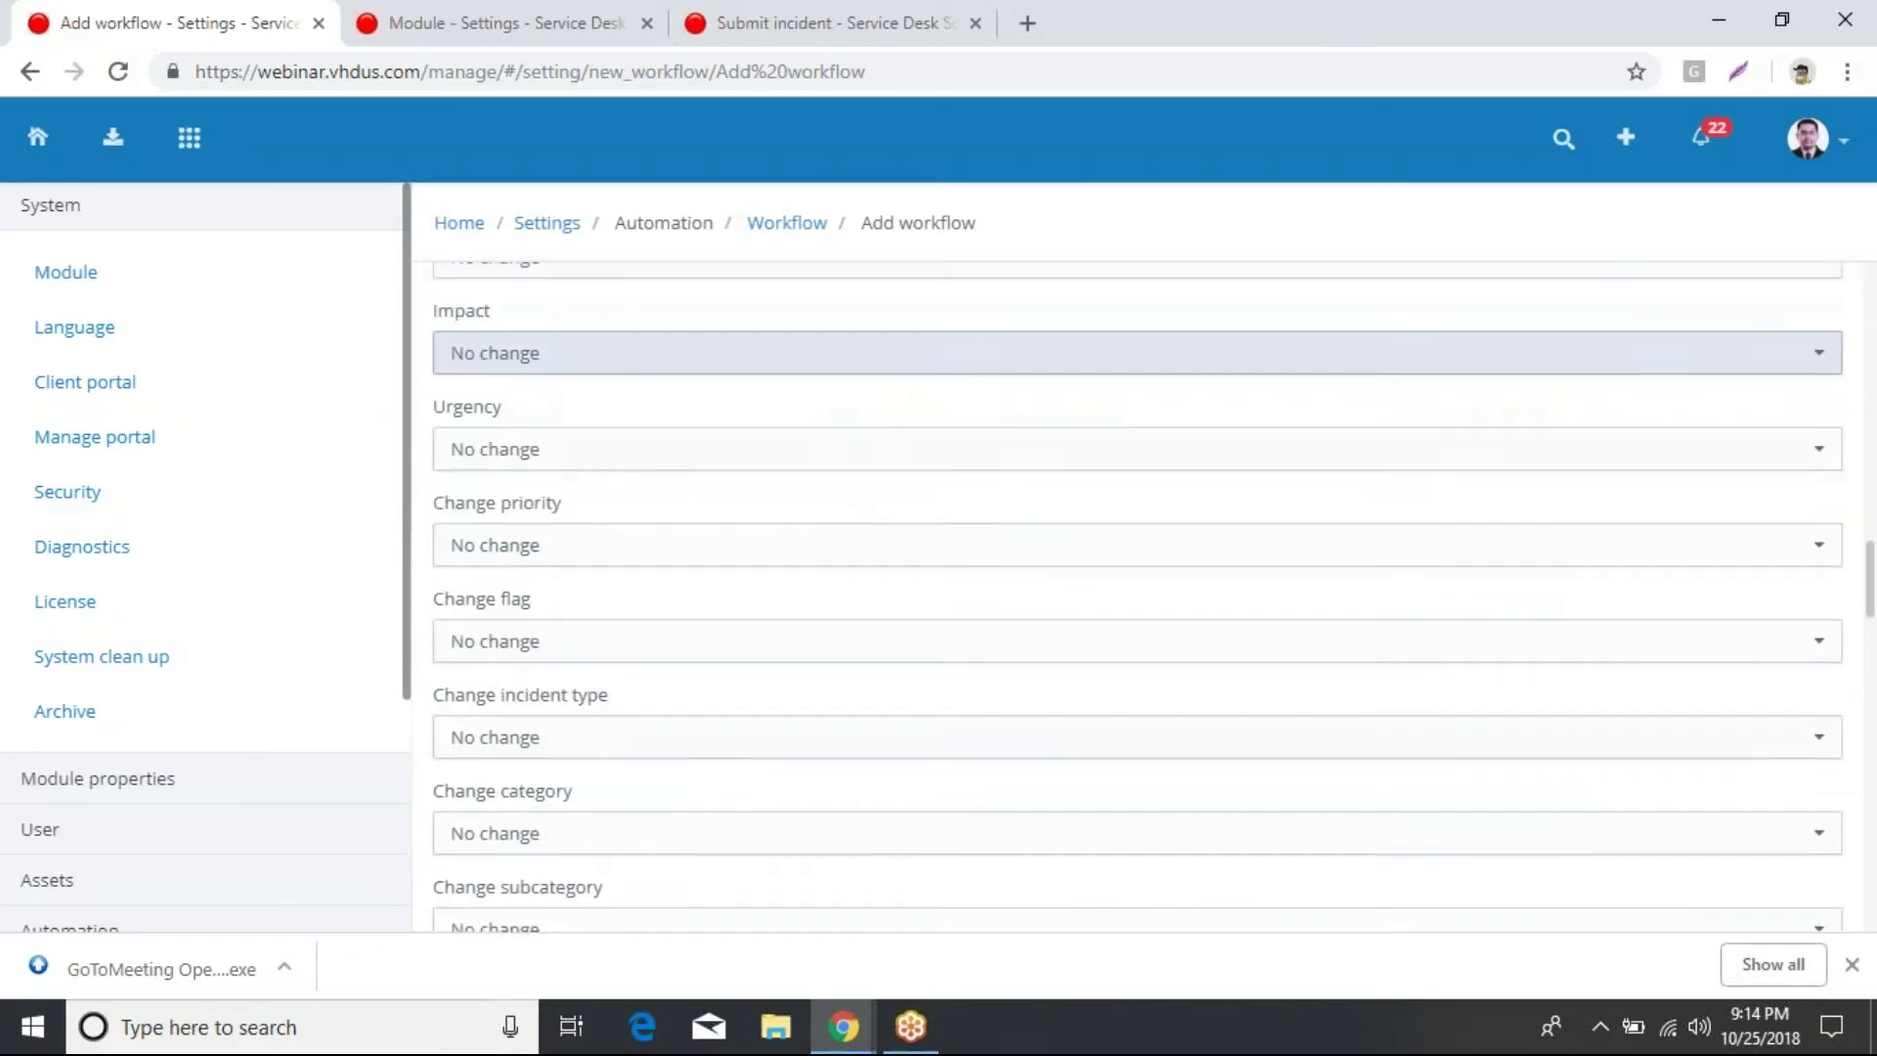
scroll(808, 508, "down", 2)
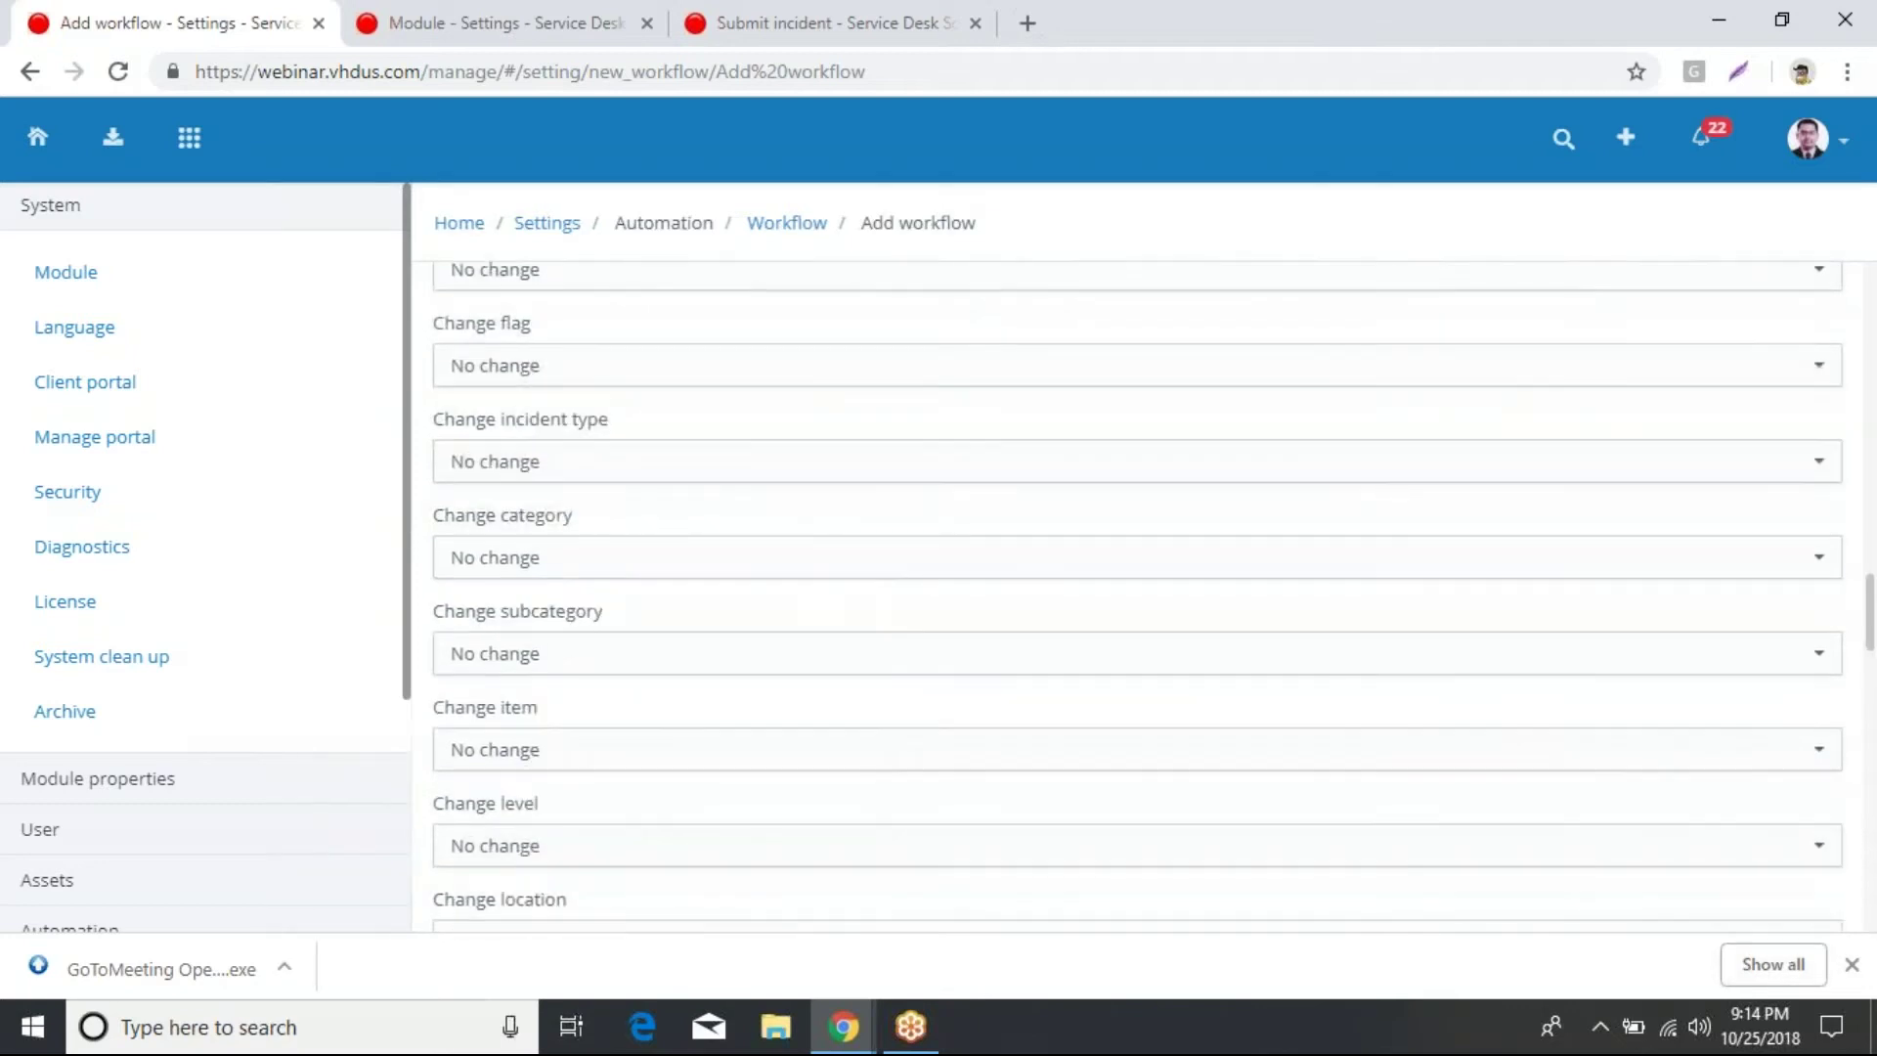
scroll(791, 420, "down", 2)
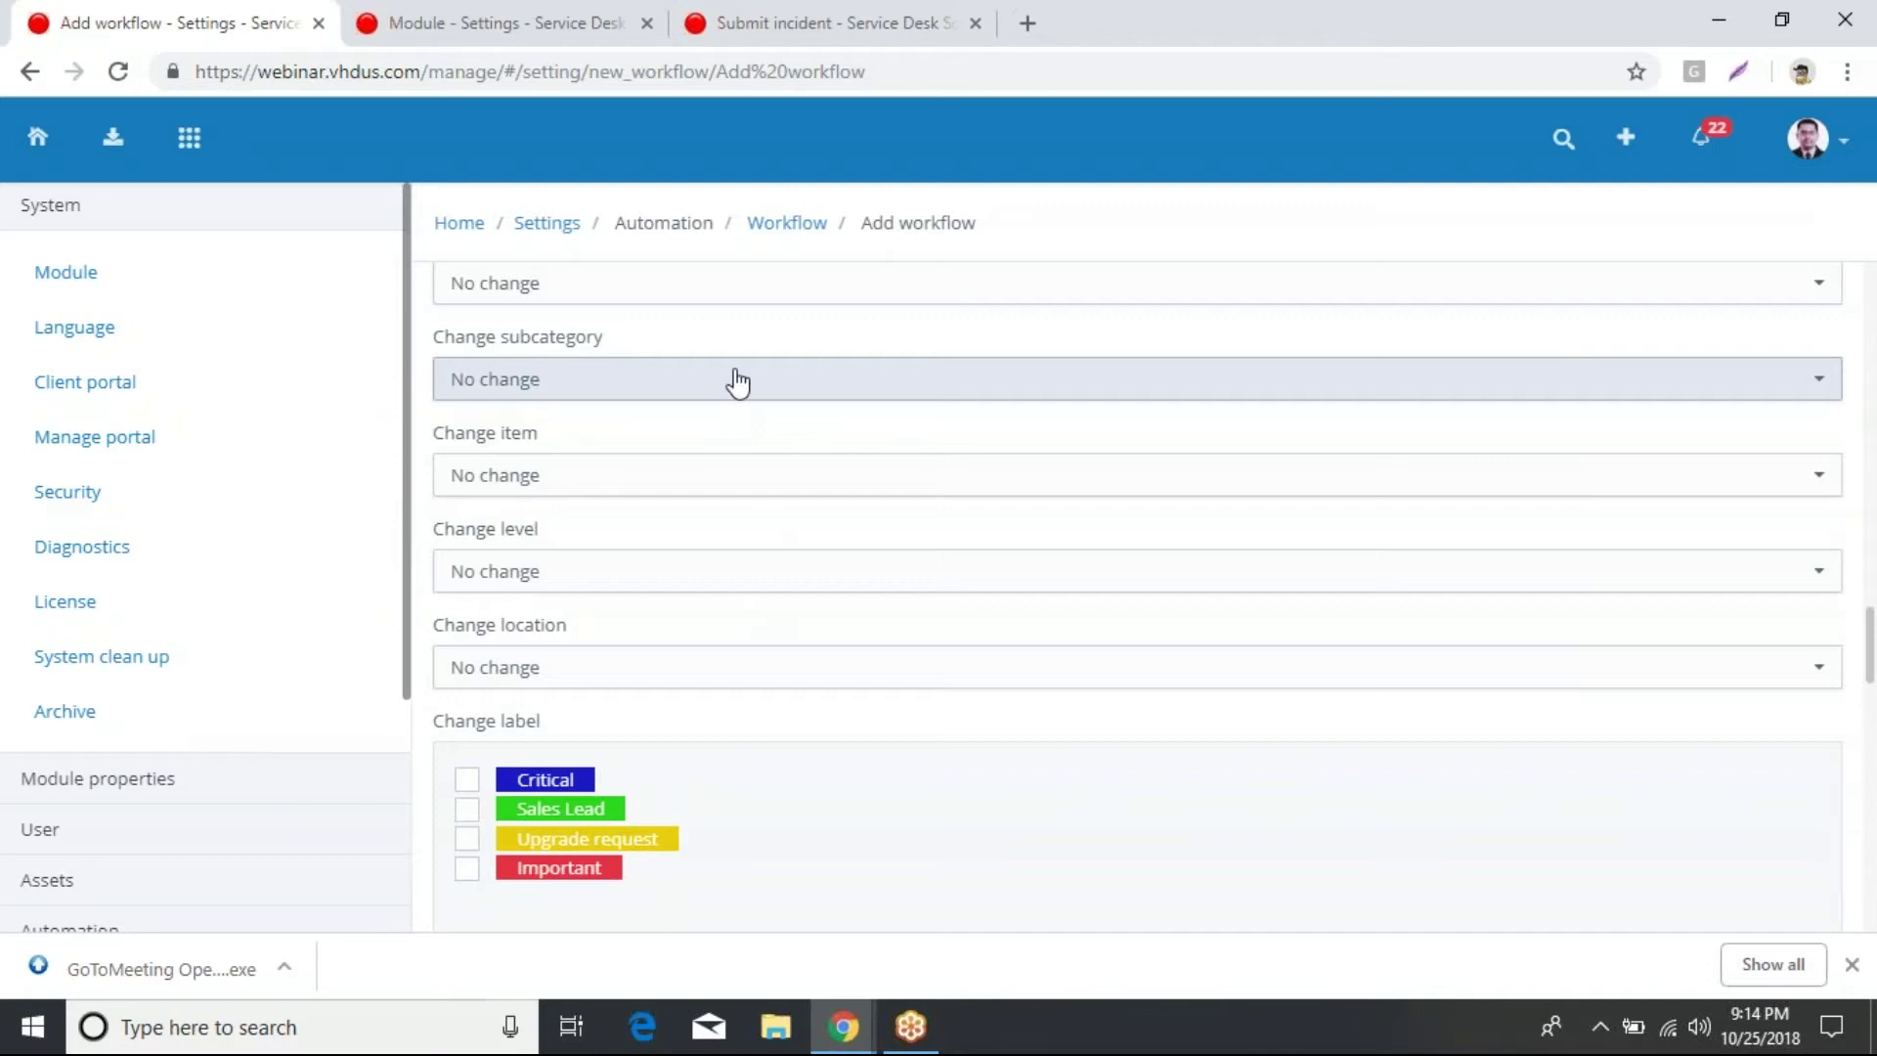
scroll(743, 565, "down", 1)
scroll(743, 572, "down", 1)
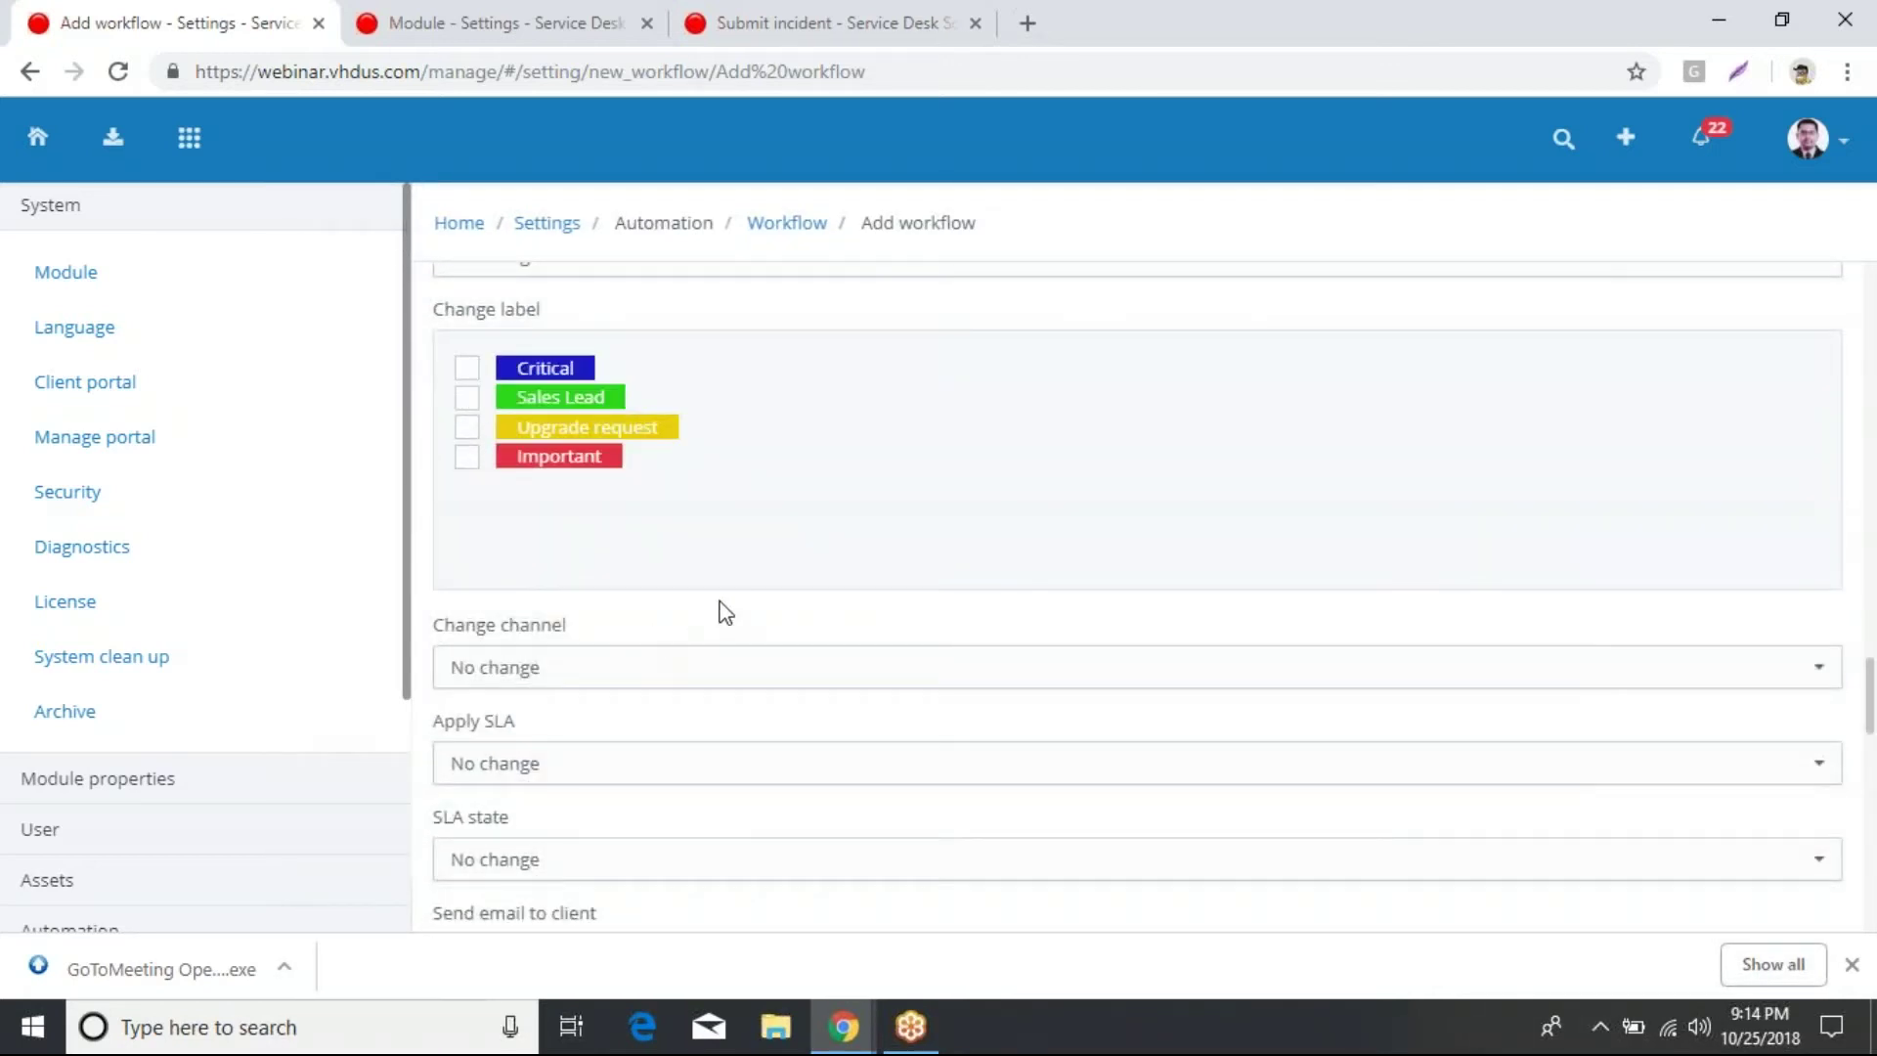
left_click(795, 787)
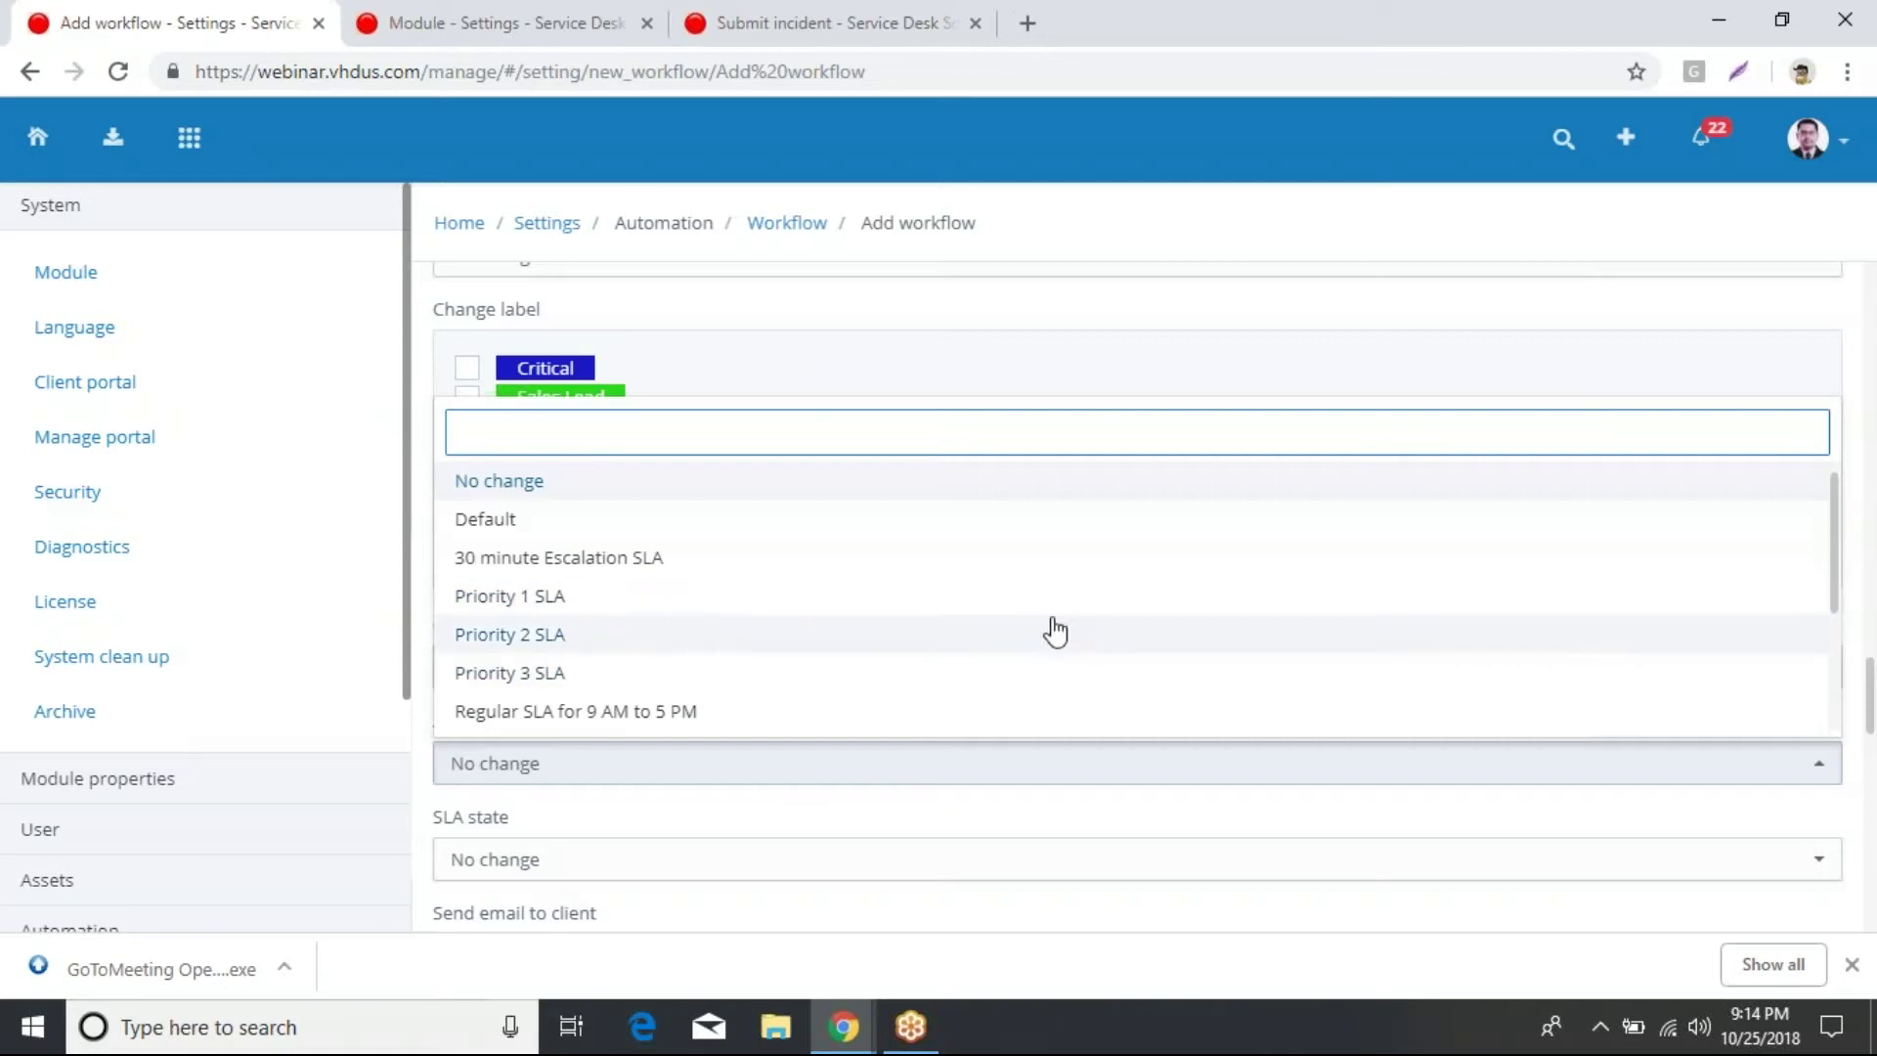
Step: Scroll down to the Status toggle and Add button at the form's end, then back up
scroll(1051, 631, "down", 1)
scroll(1103, 887, "down", 10)
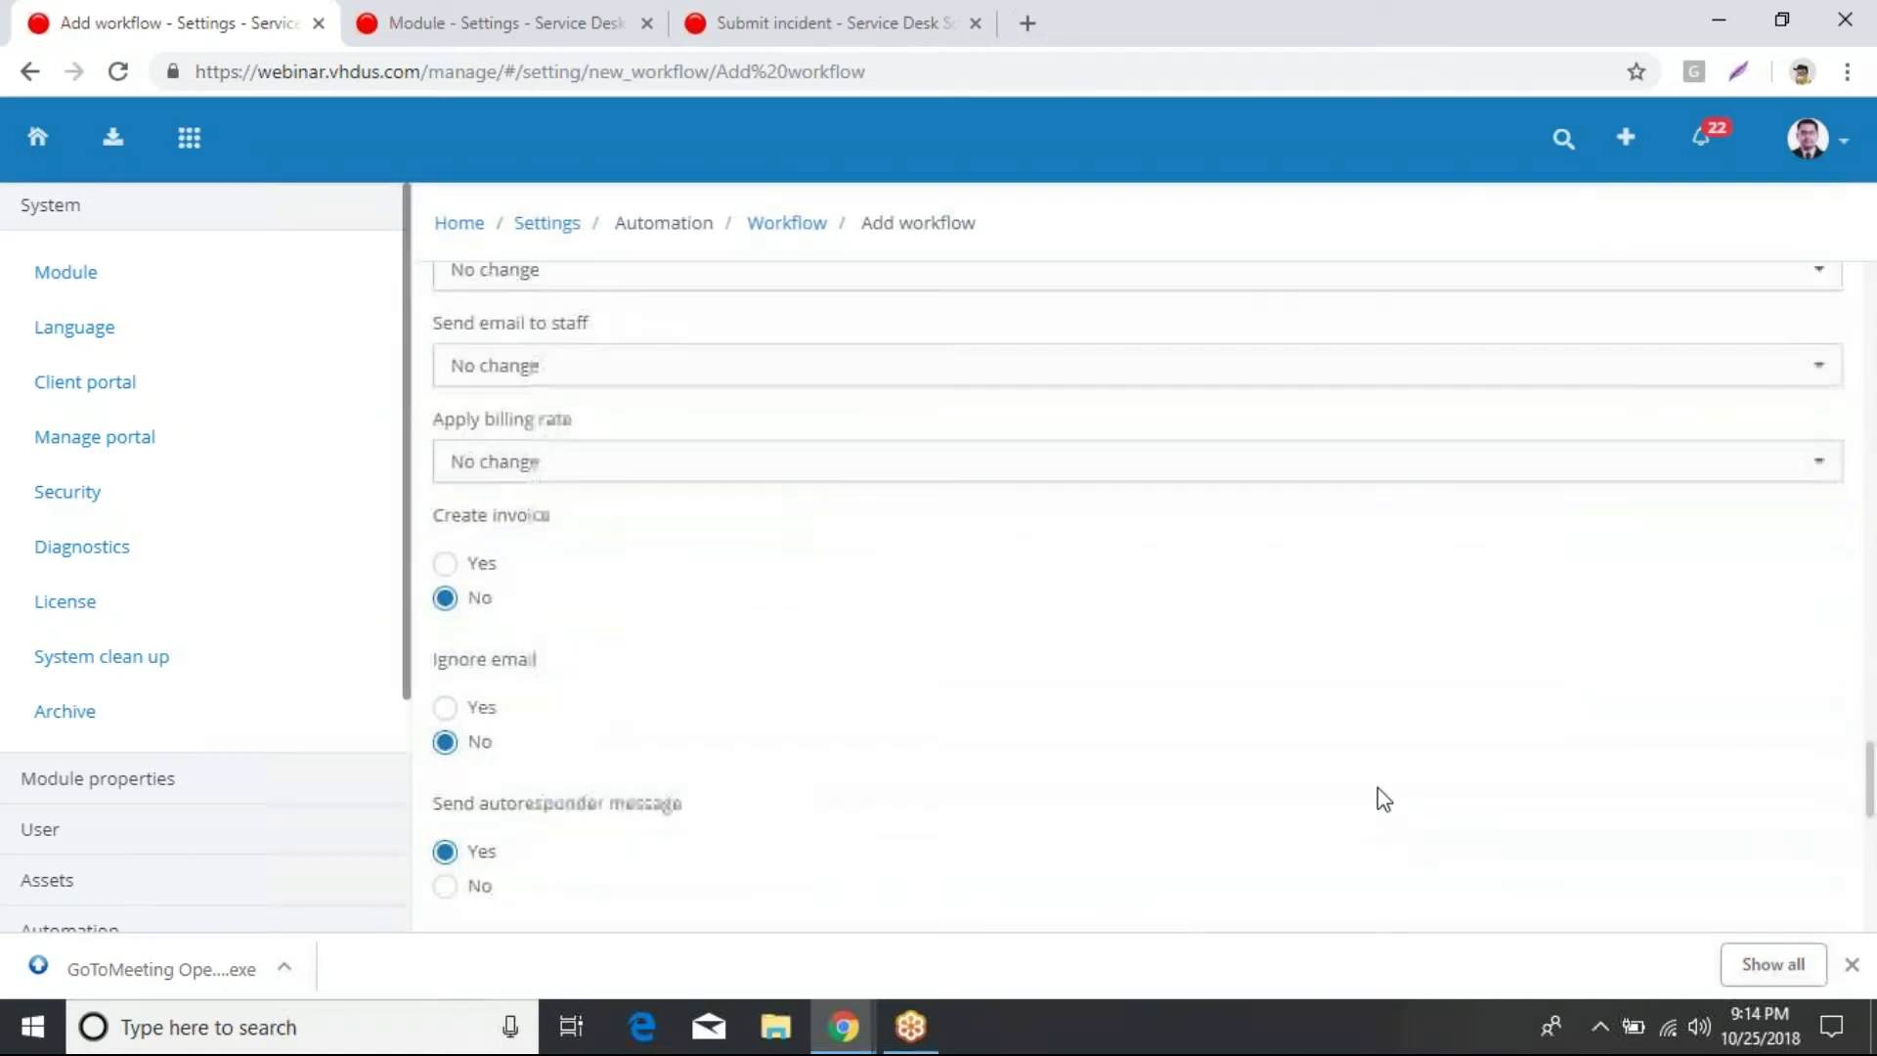
scroll(1376, 788, "down", 7)
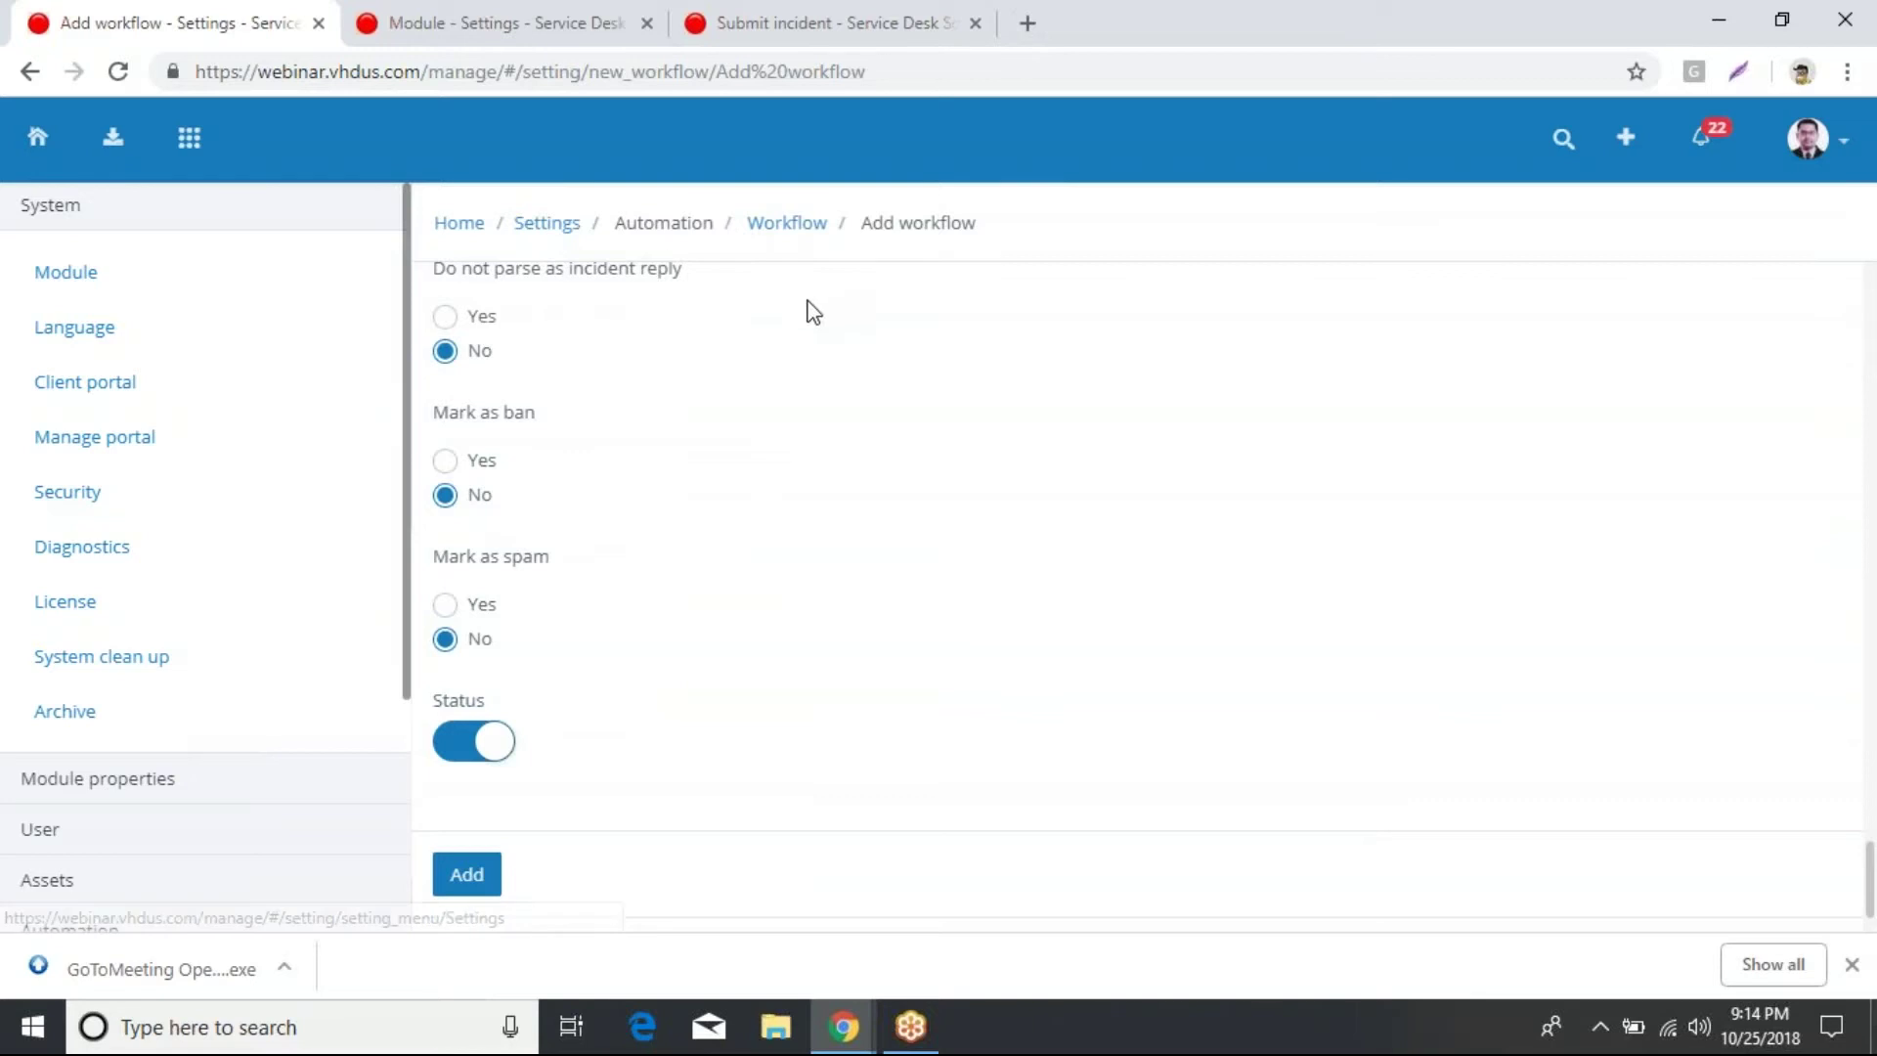
scroll(714, 279, "up", 4)
scroll(788, 304, "up", 3)
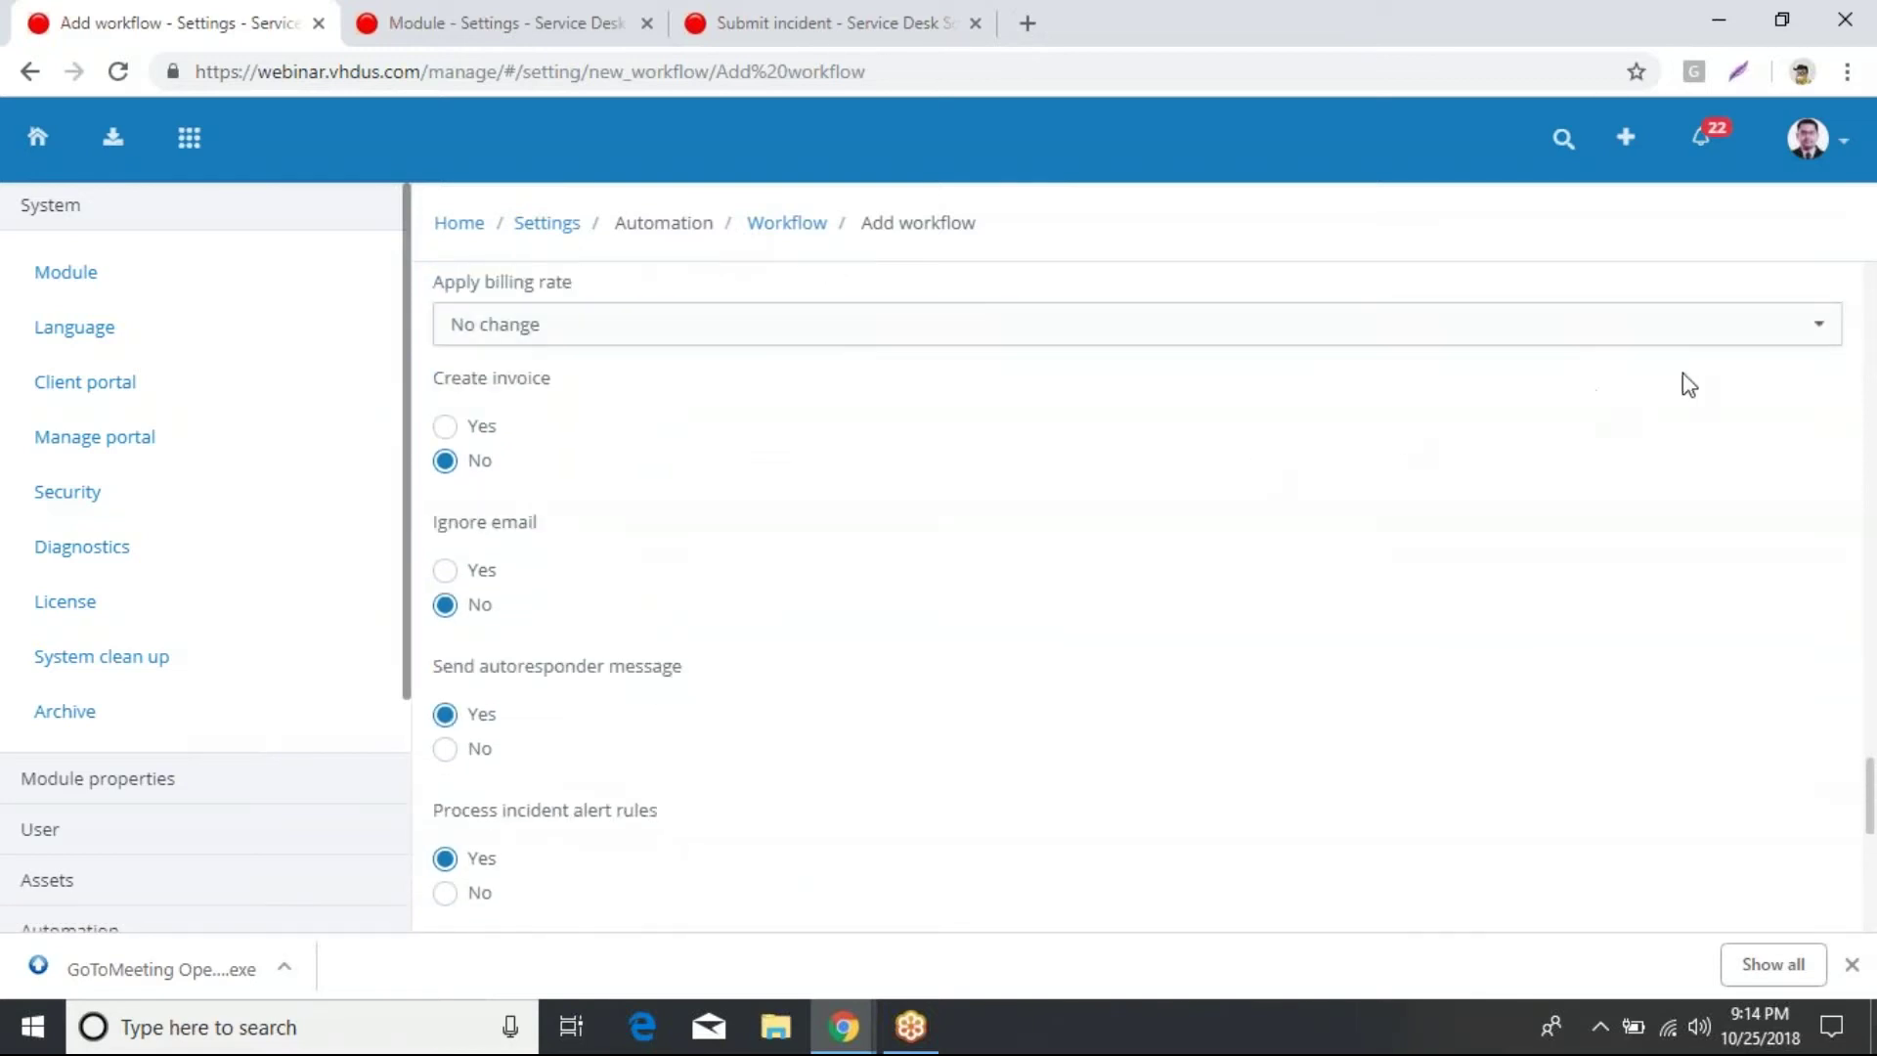
scroll(1239, 335, "down", 1)
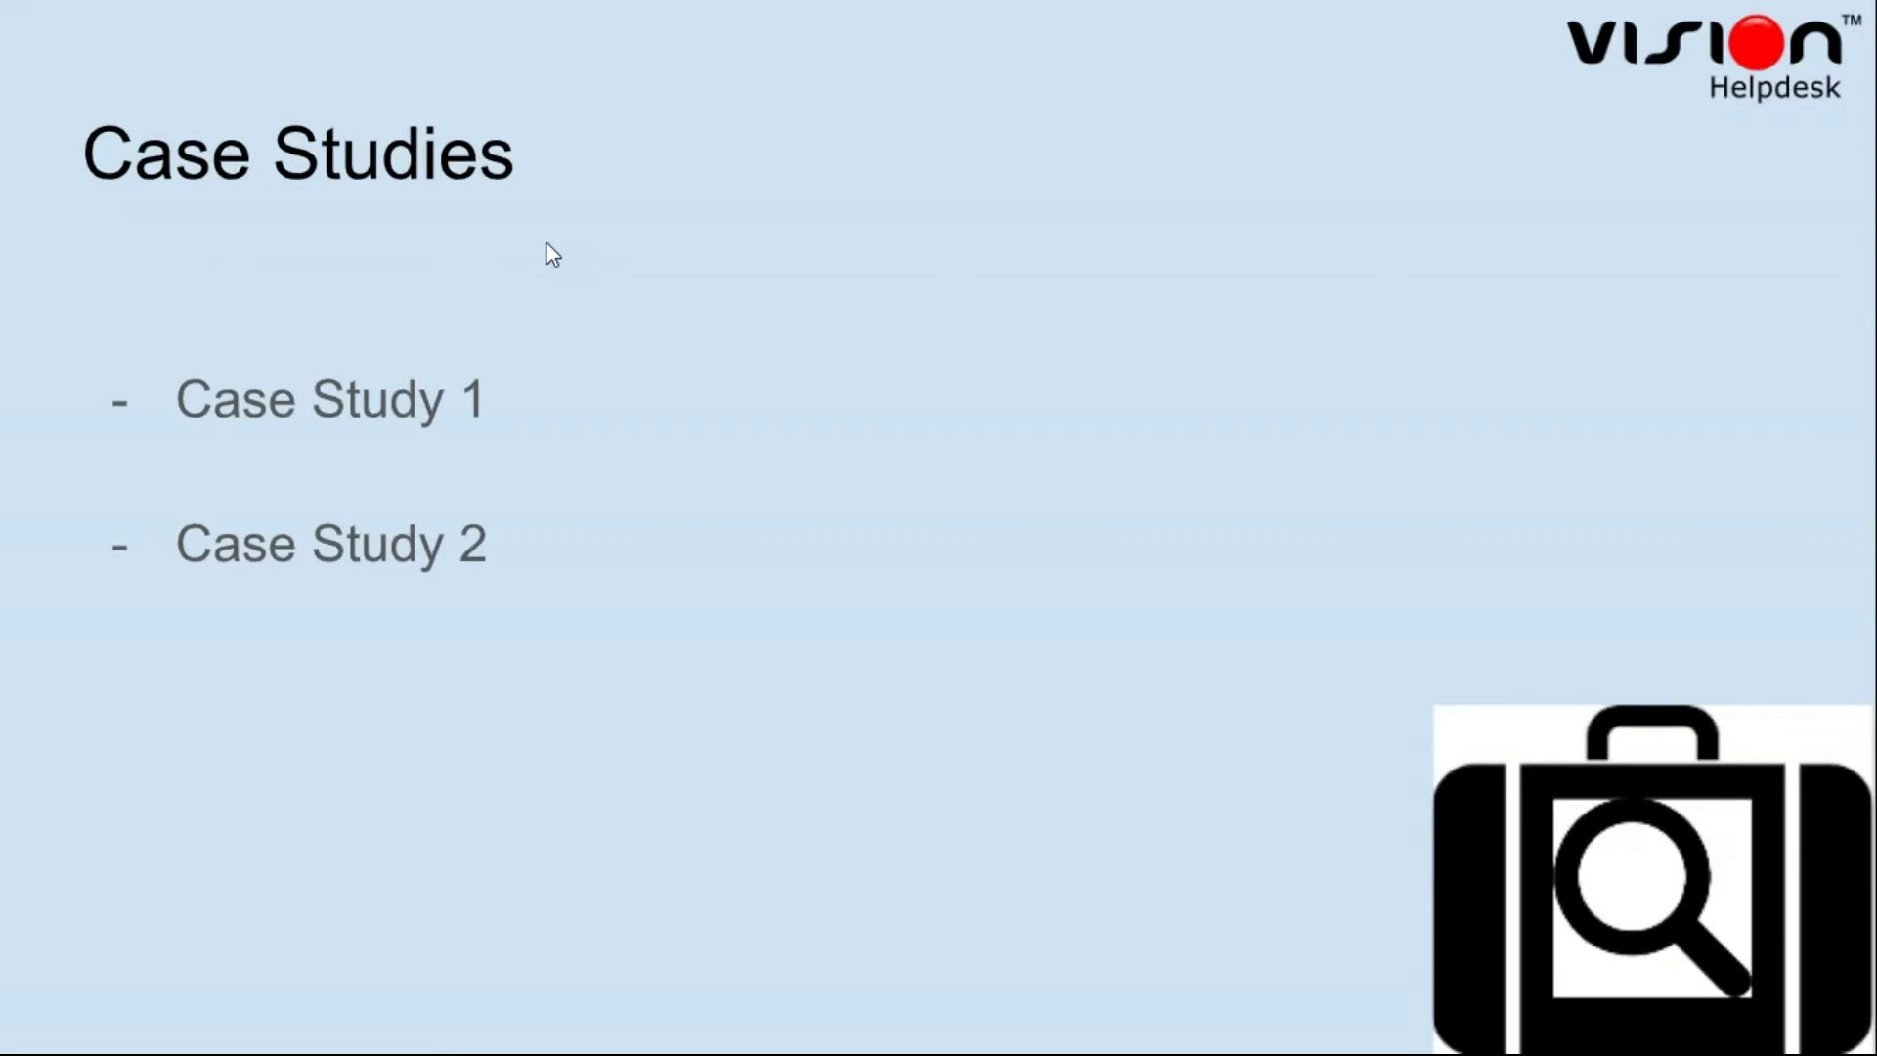
Step: Advance to the 'Case Study 1 - Automotive' slide and reveal its requirements text
key("Right")
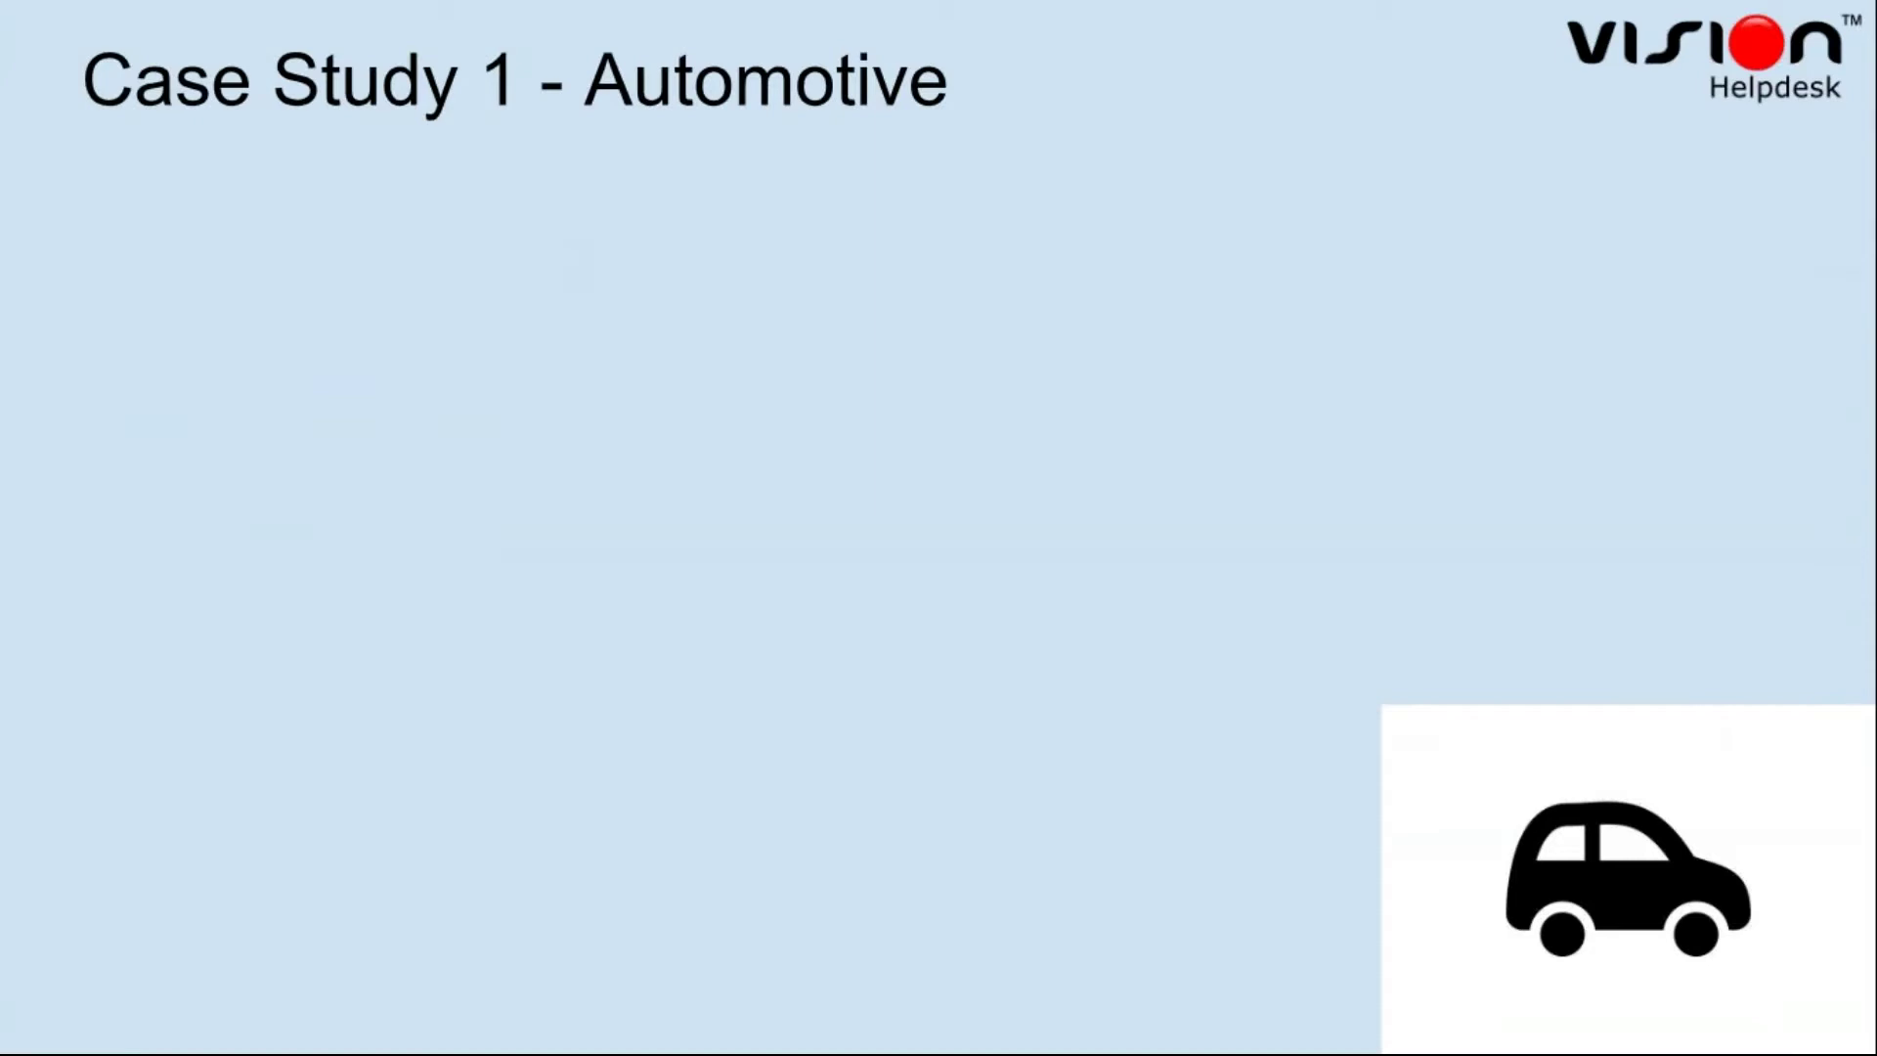
left_click(675, 329)
left_click(675, 330)
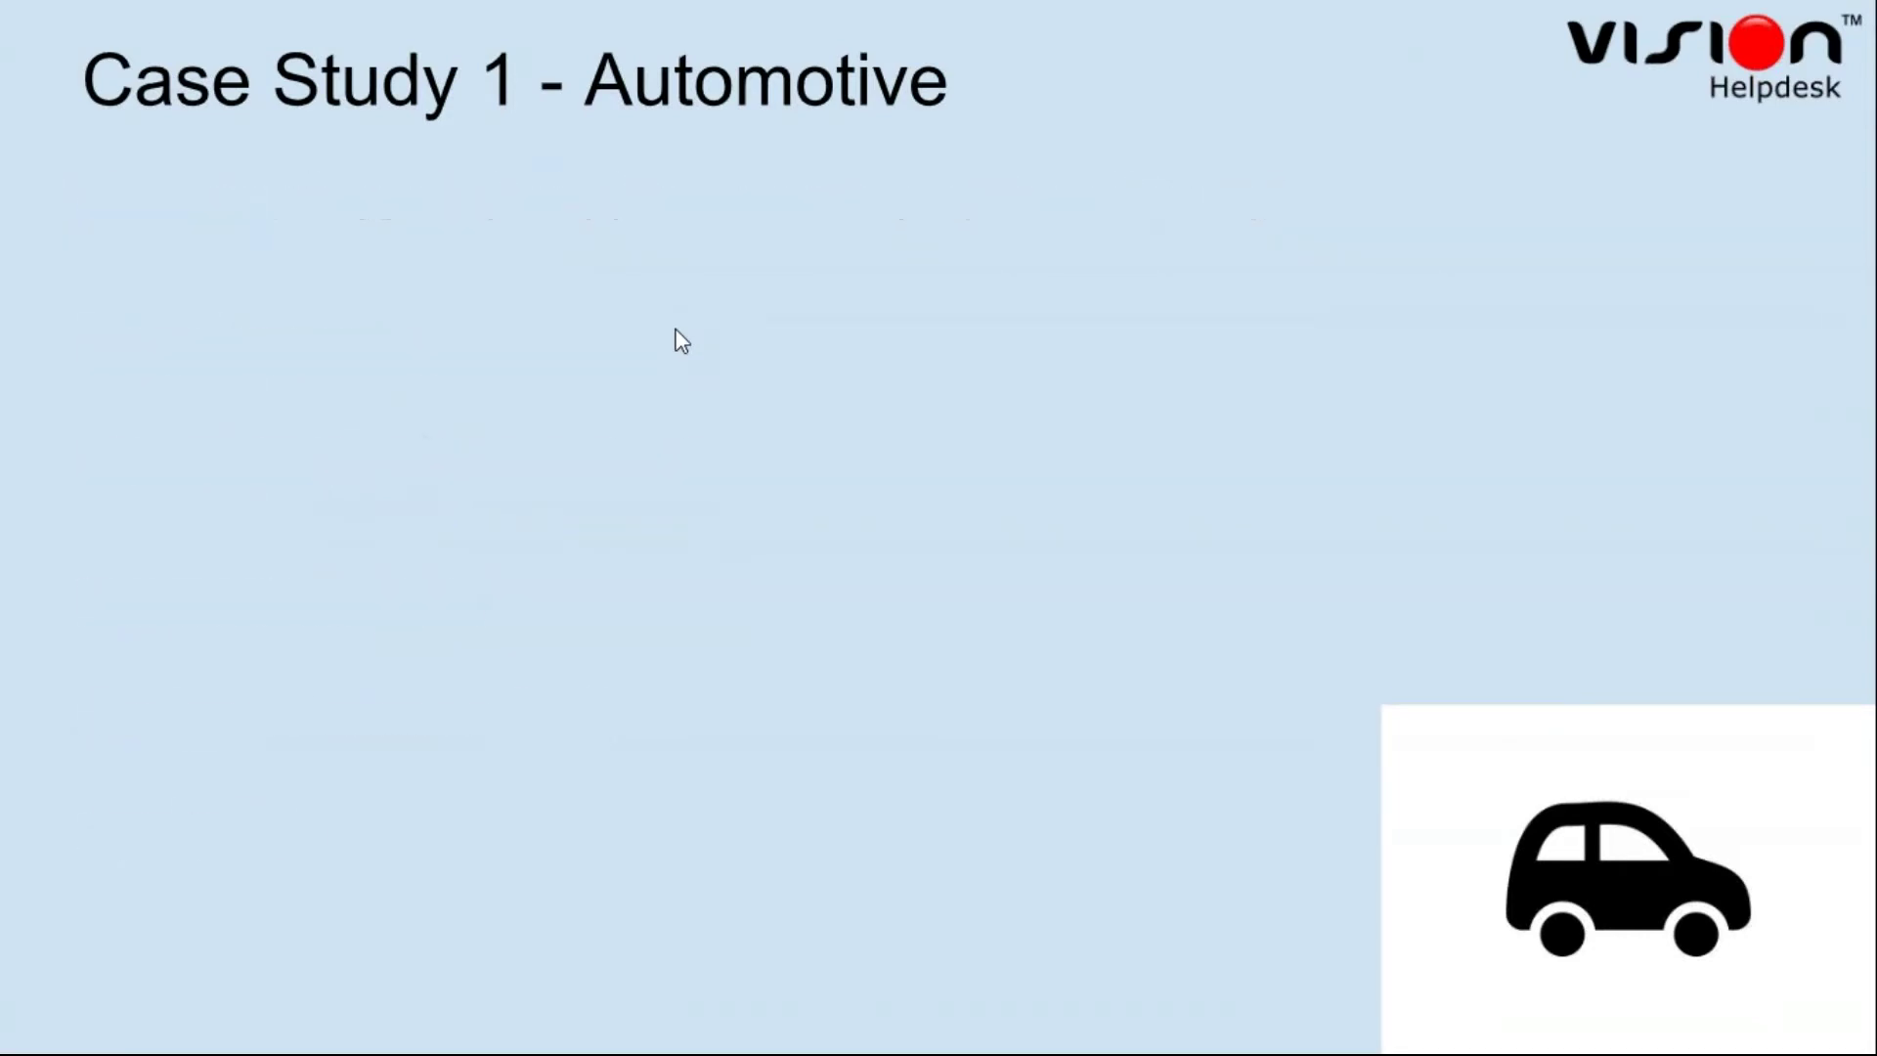
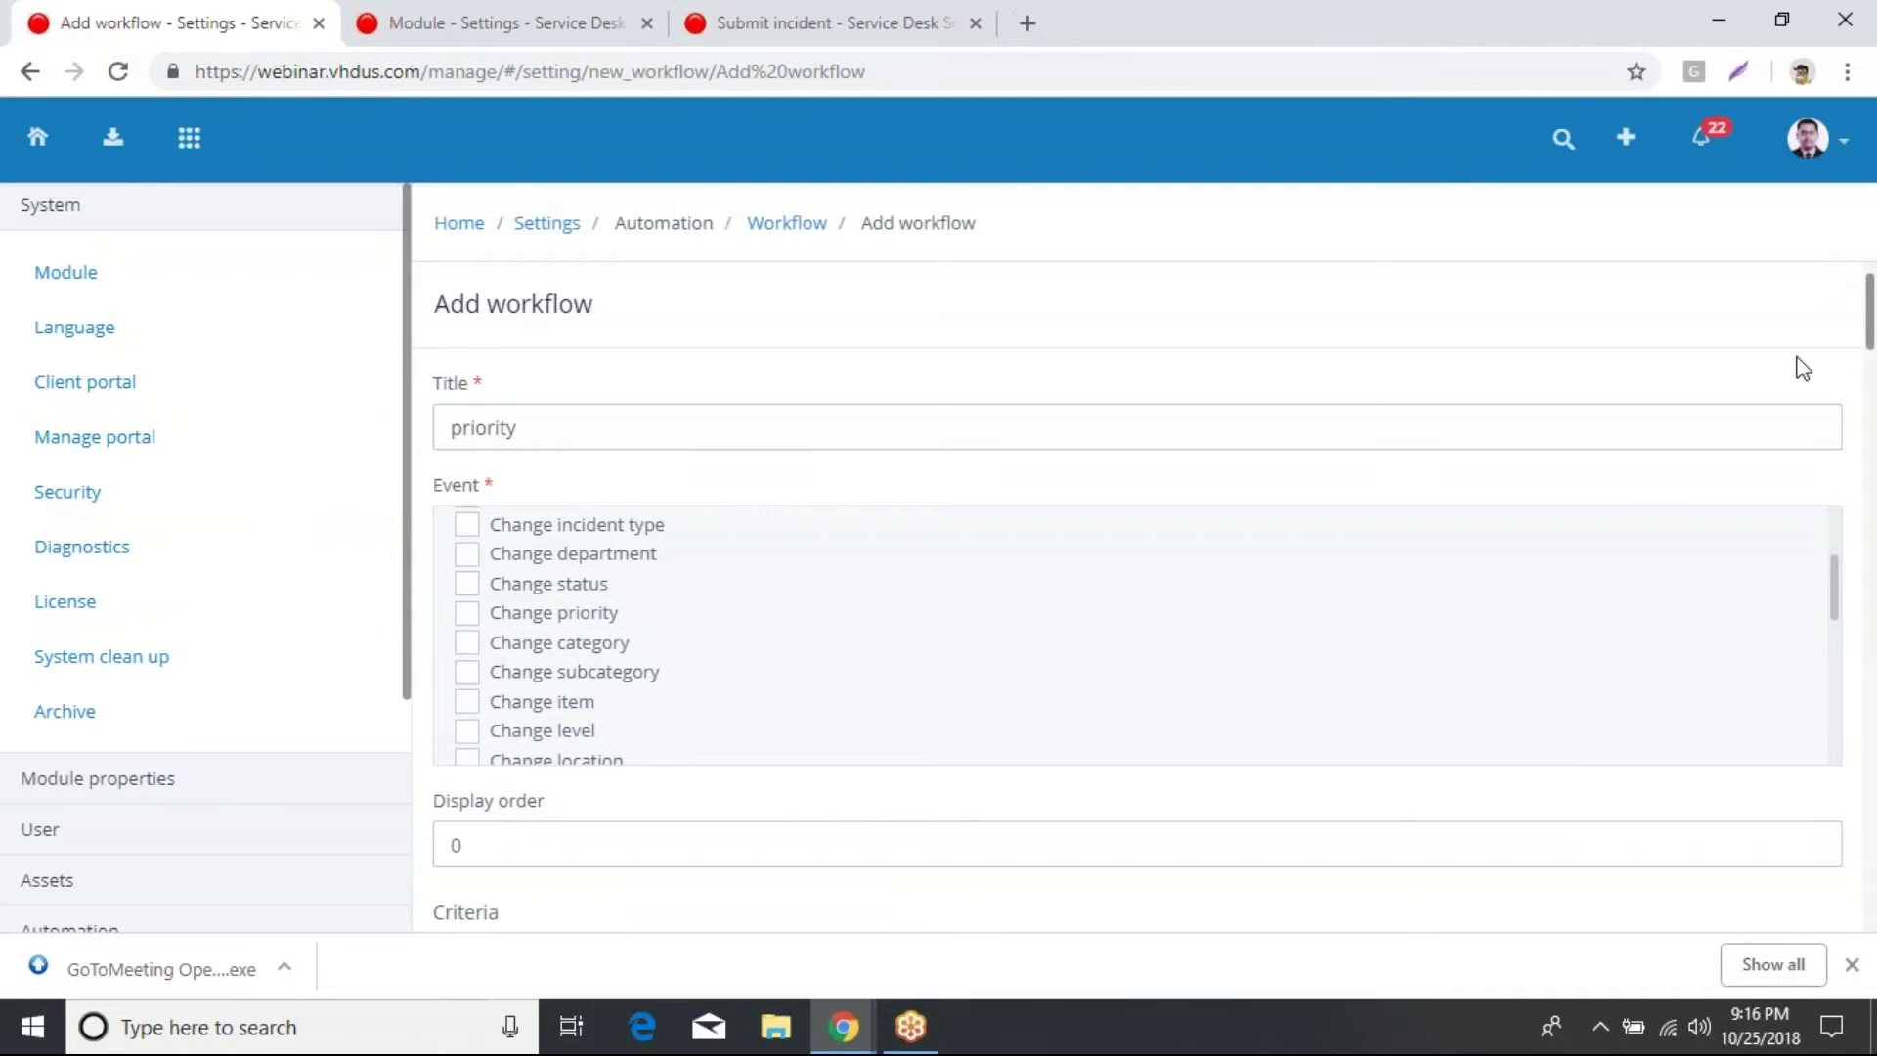
Step: Tick Client reply next to New incident as a triggering event for the priority workflow
left_click(771, 446)
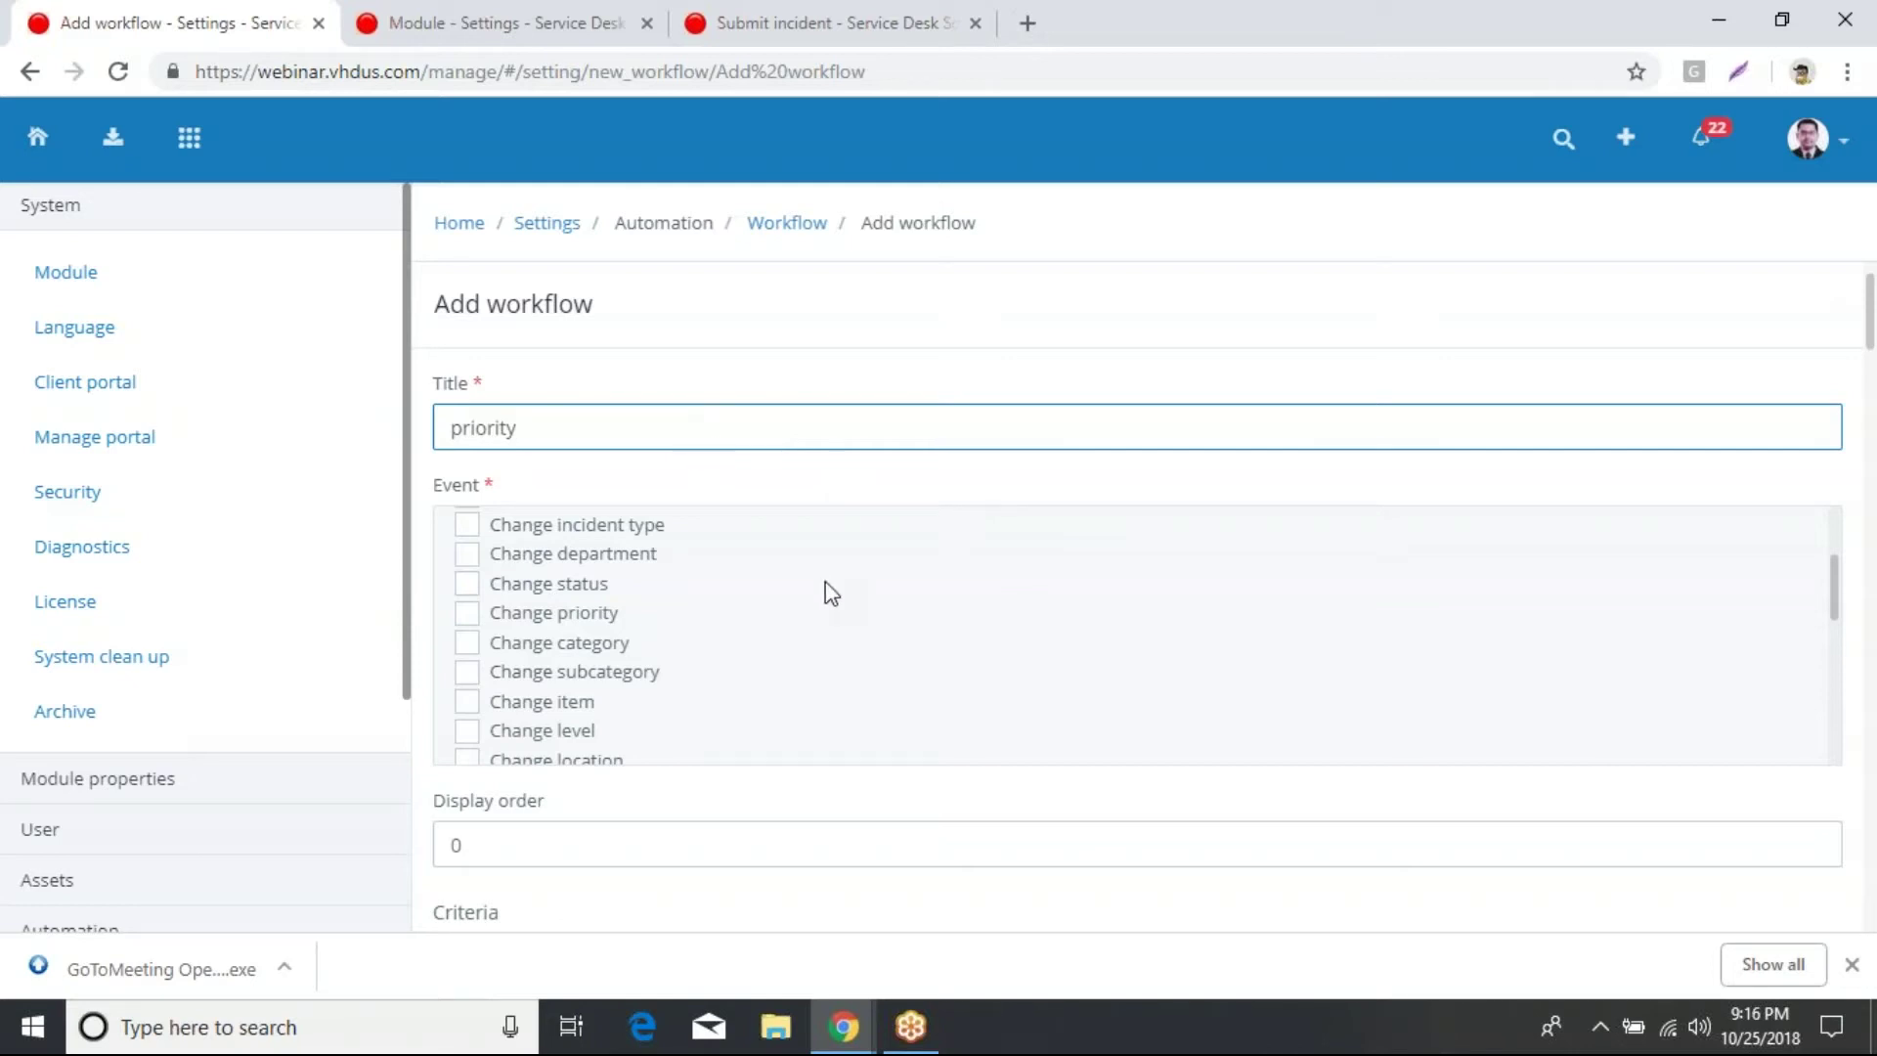
scroll(1123, 678, "up", 3)
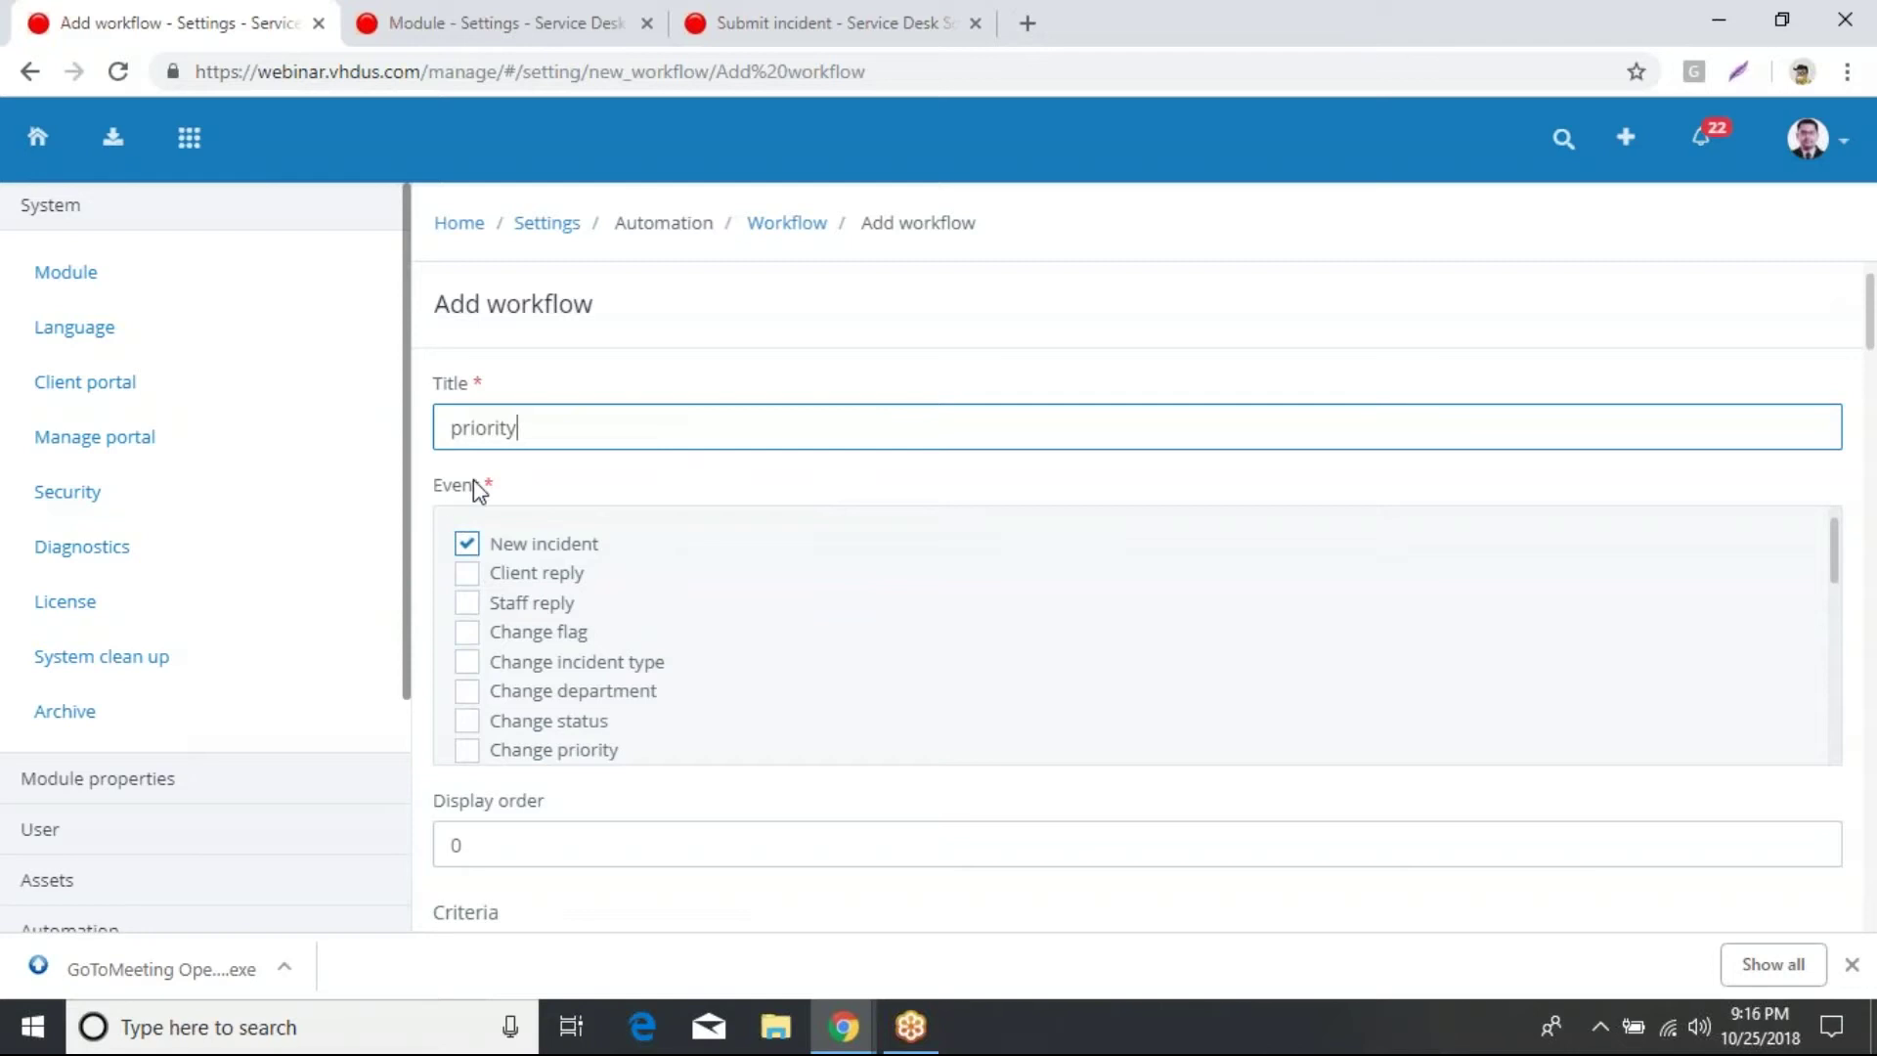
left_click(473, 576)
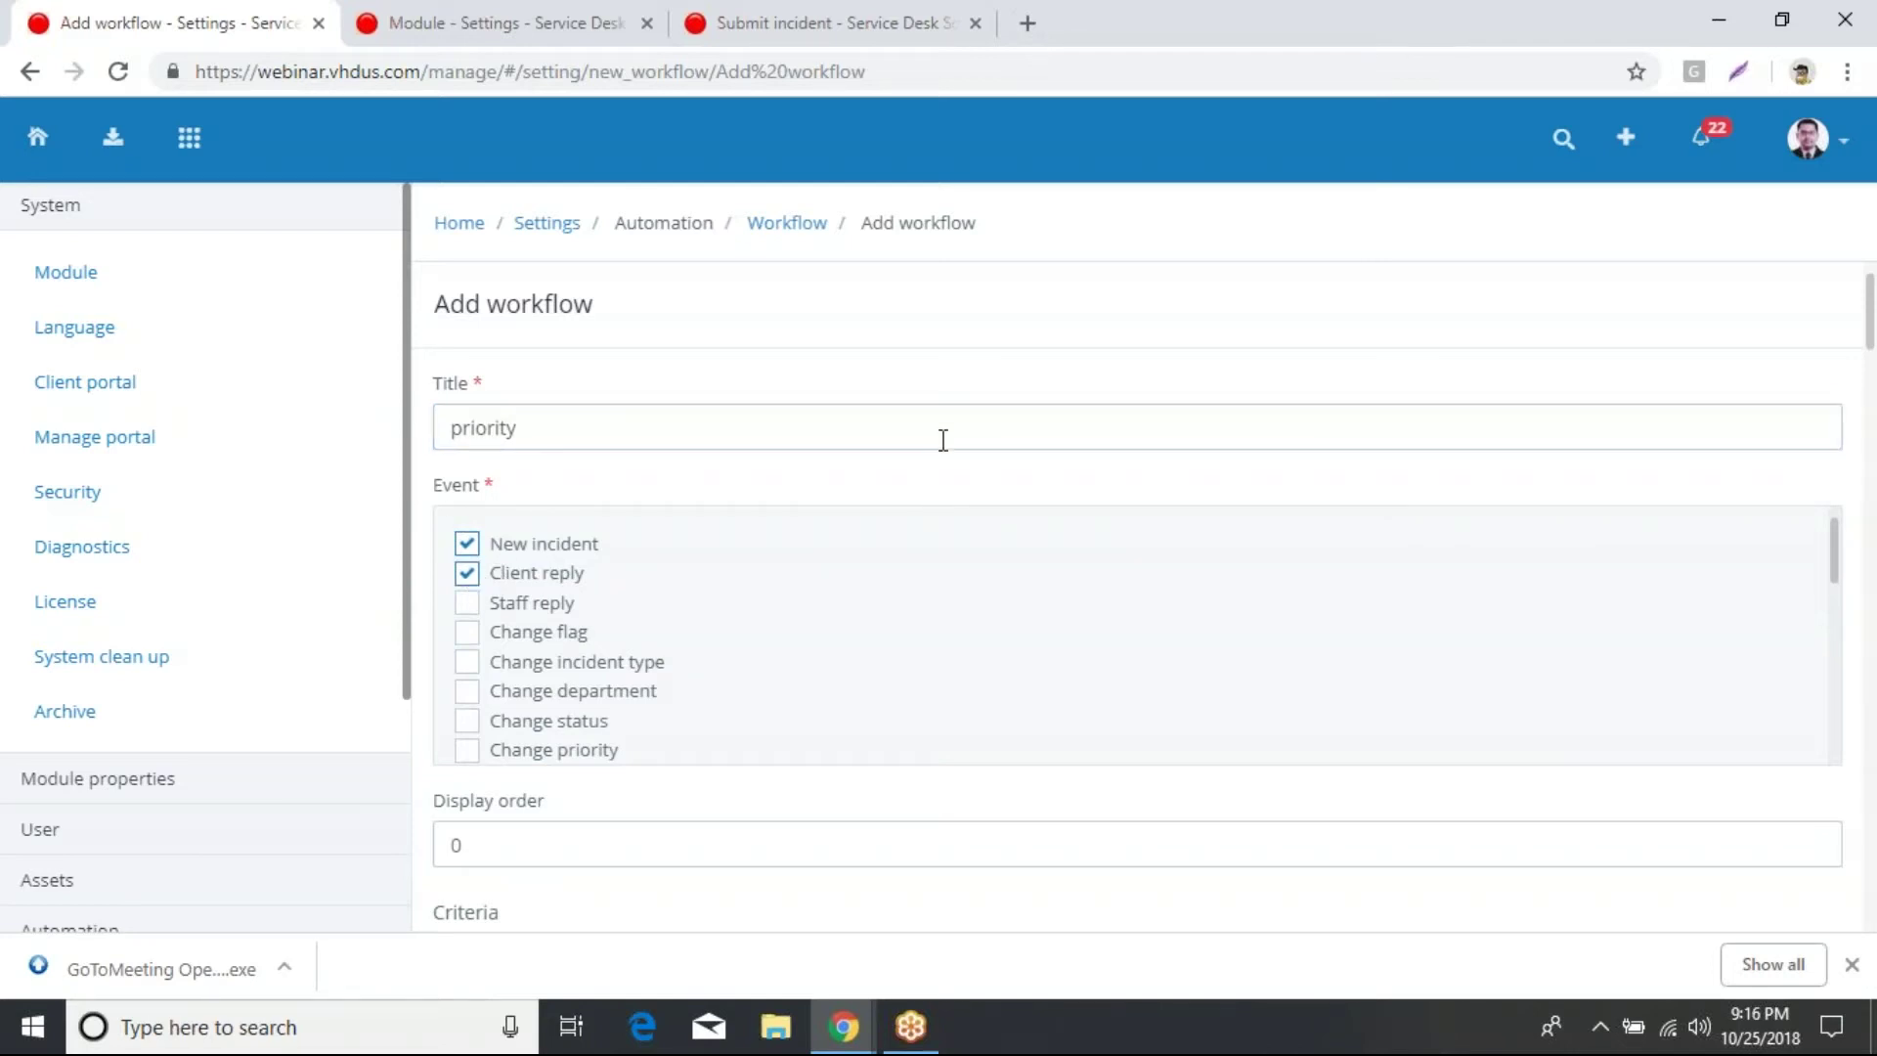
left_click_drag(1871, 322, 1872, 408)
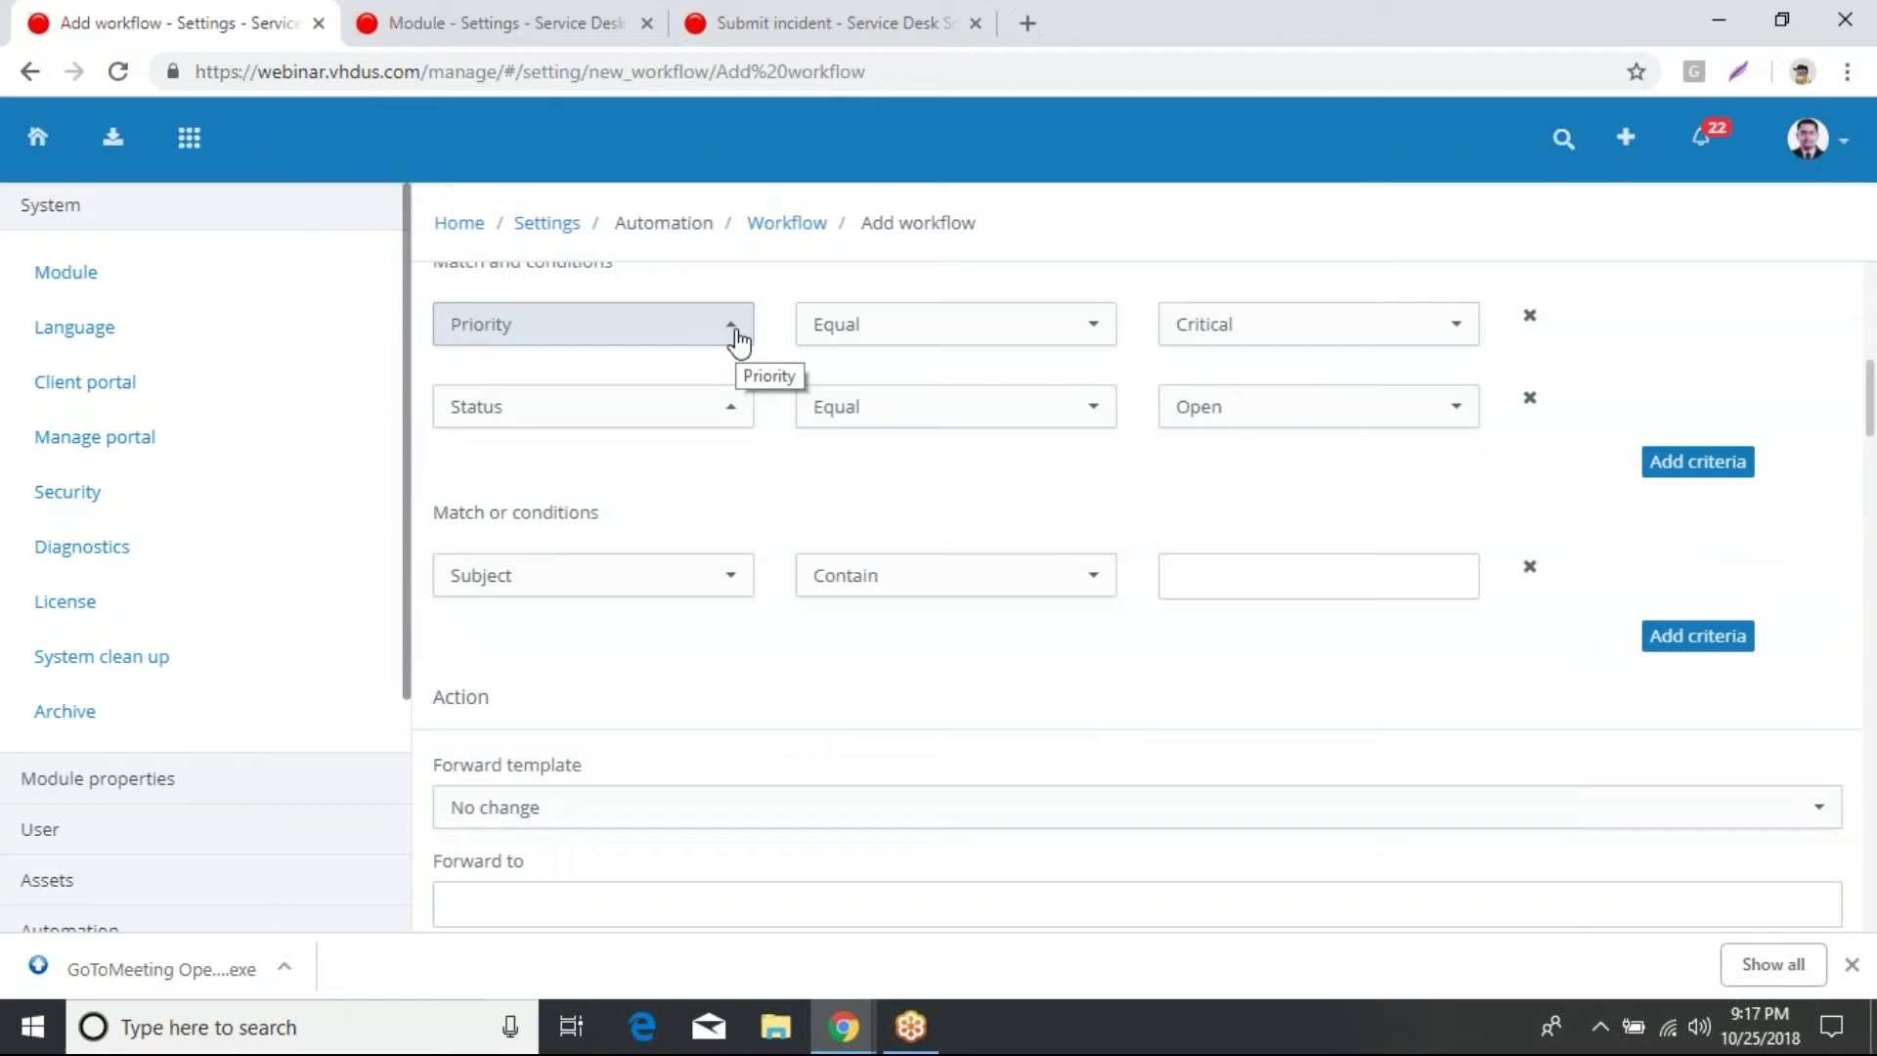
Step: Change the Priority condition value from Critical to Medium, keeping Status Equal Open
left_click(1412, 345)
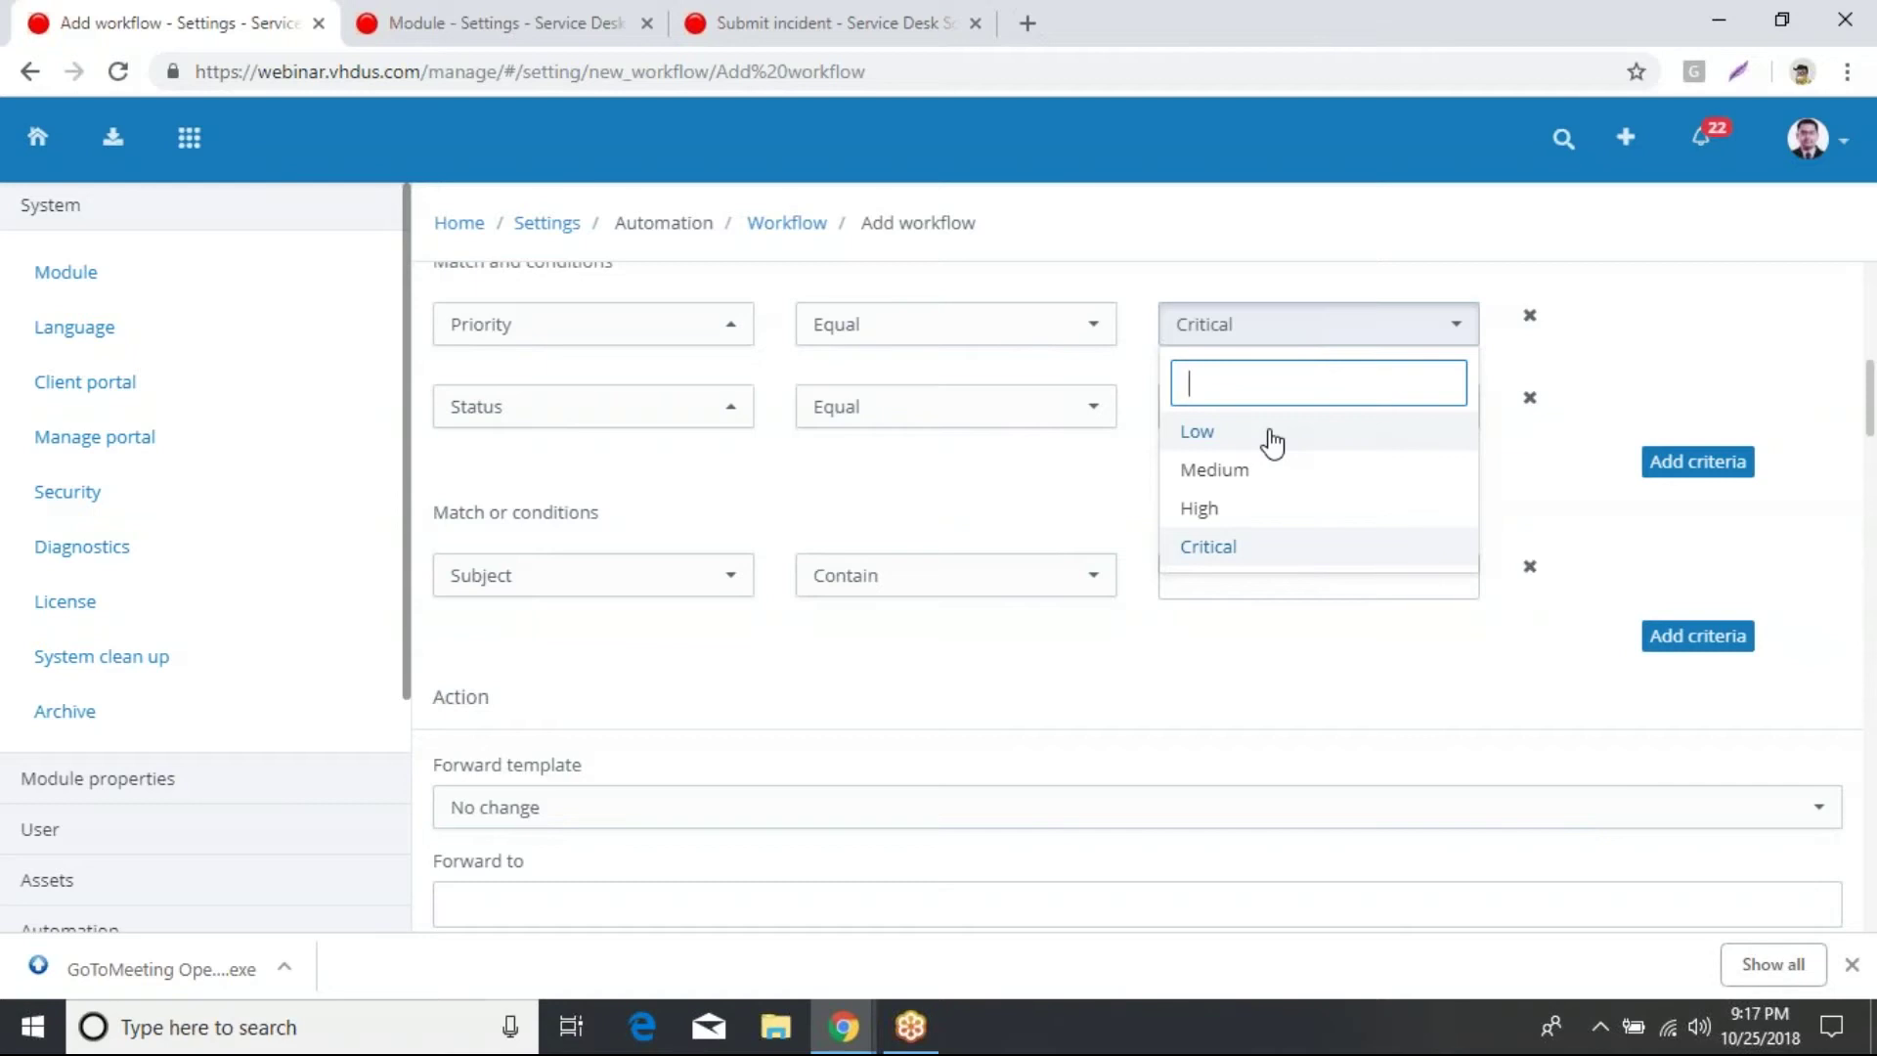
left_click(1239, 476)
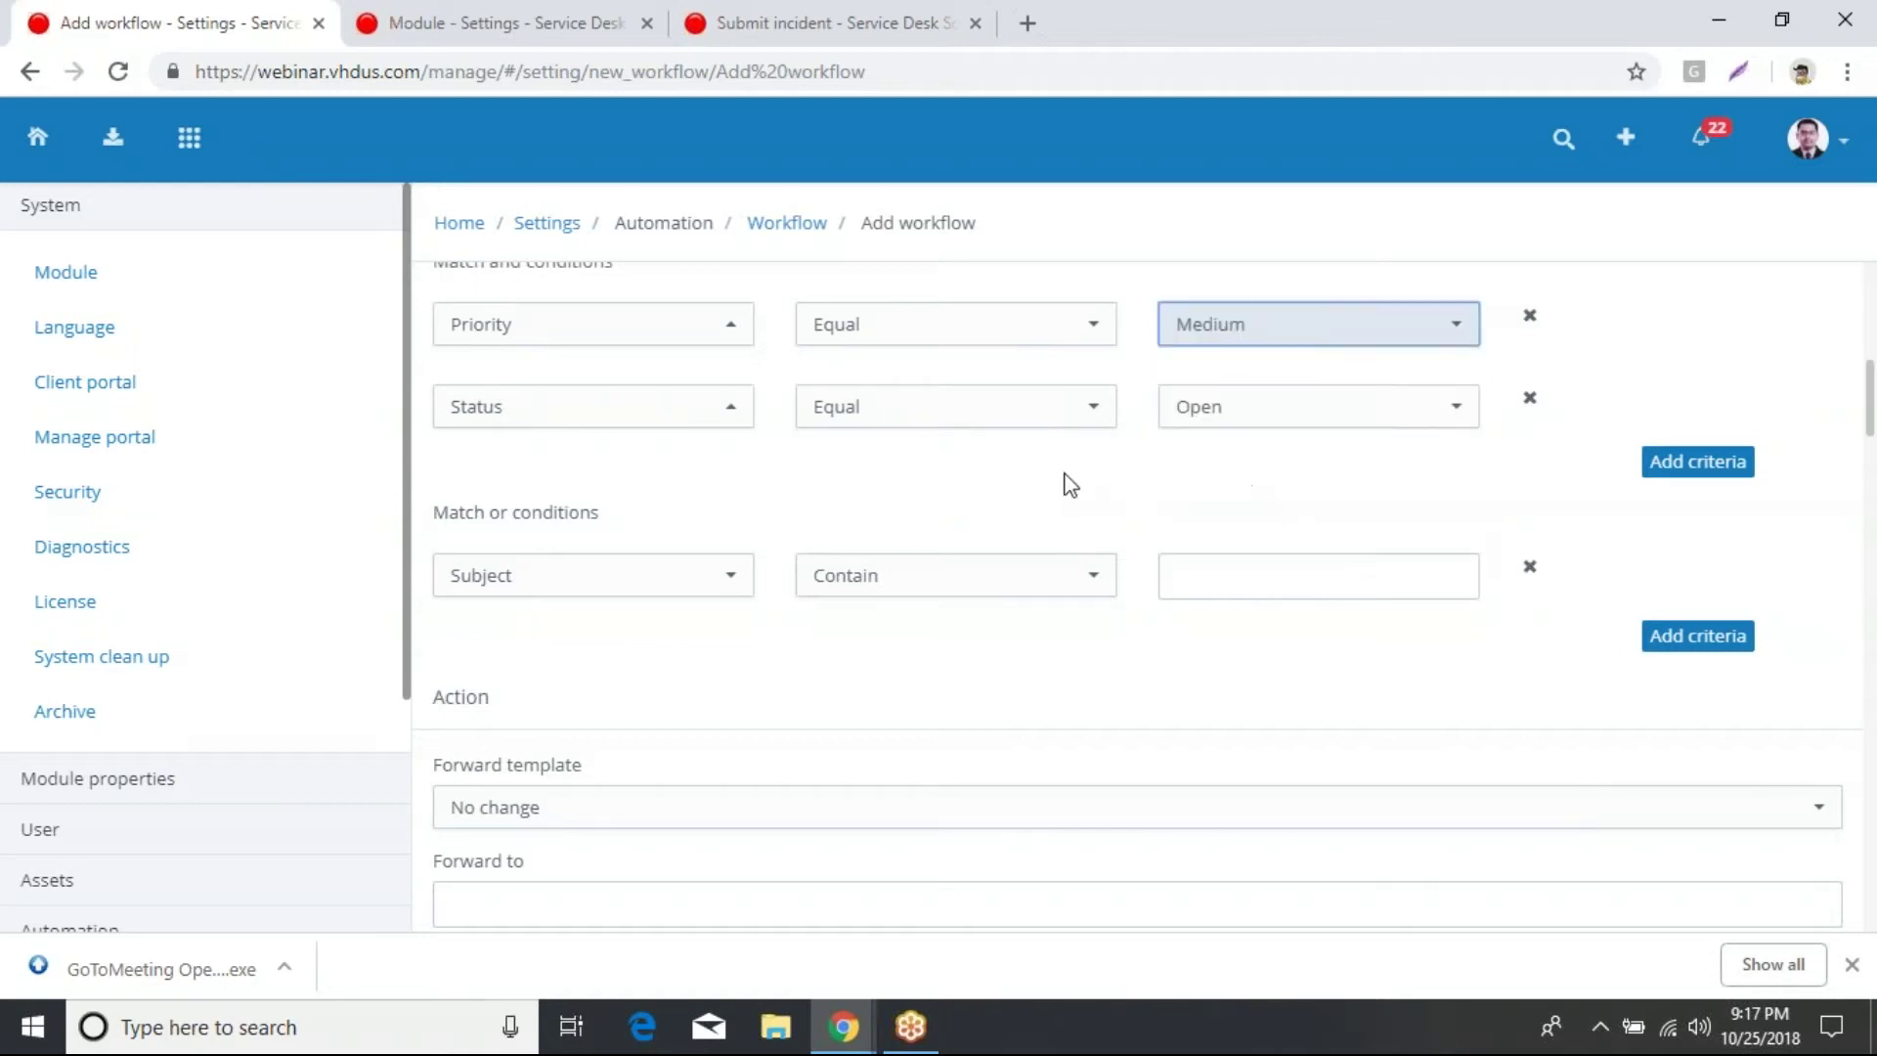
scroll(1269, 553, "down", 2)
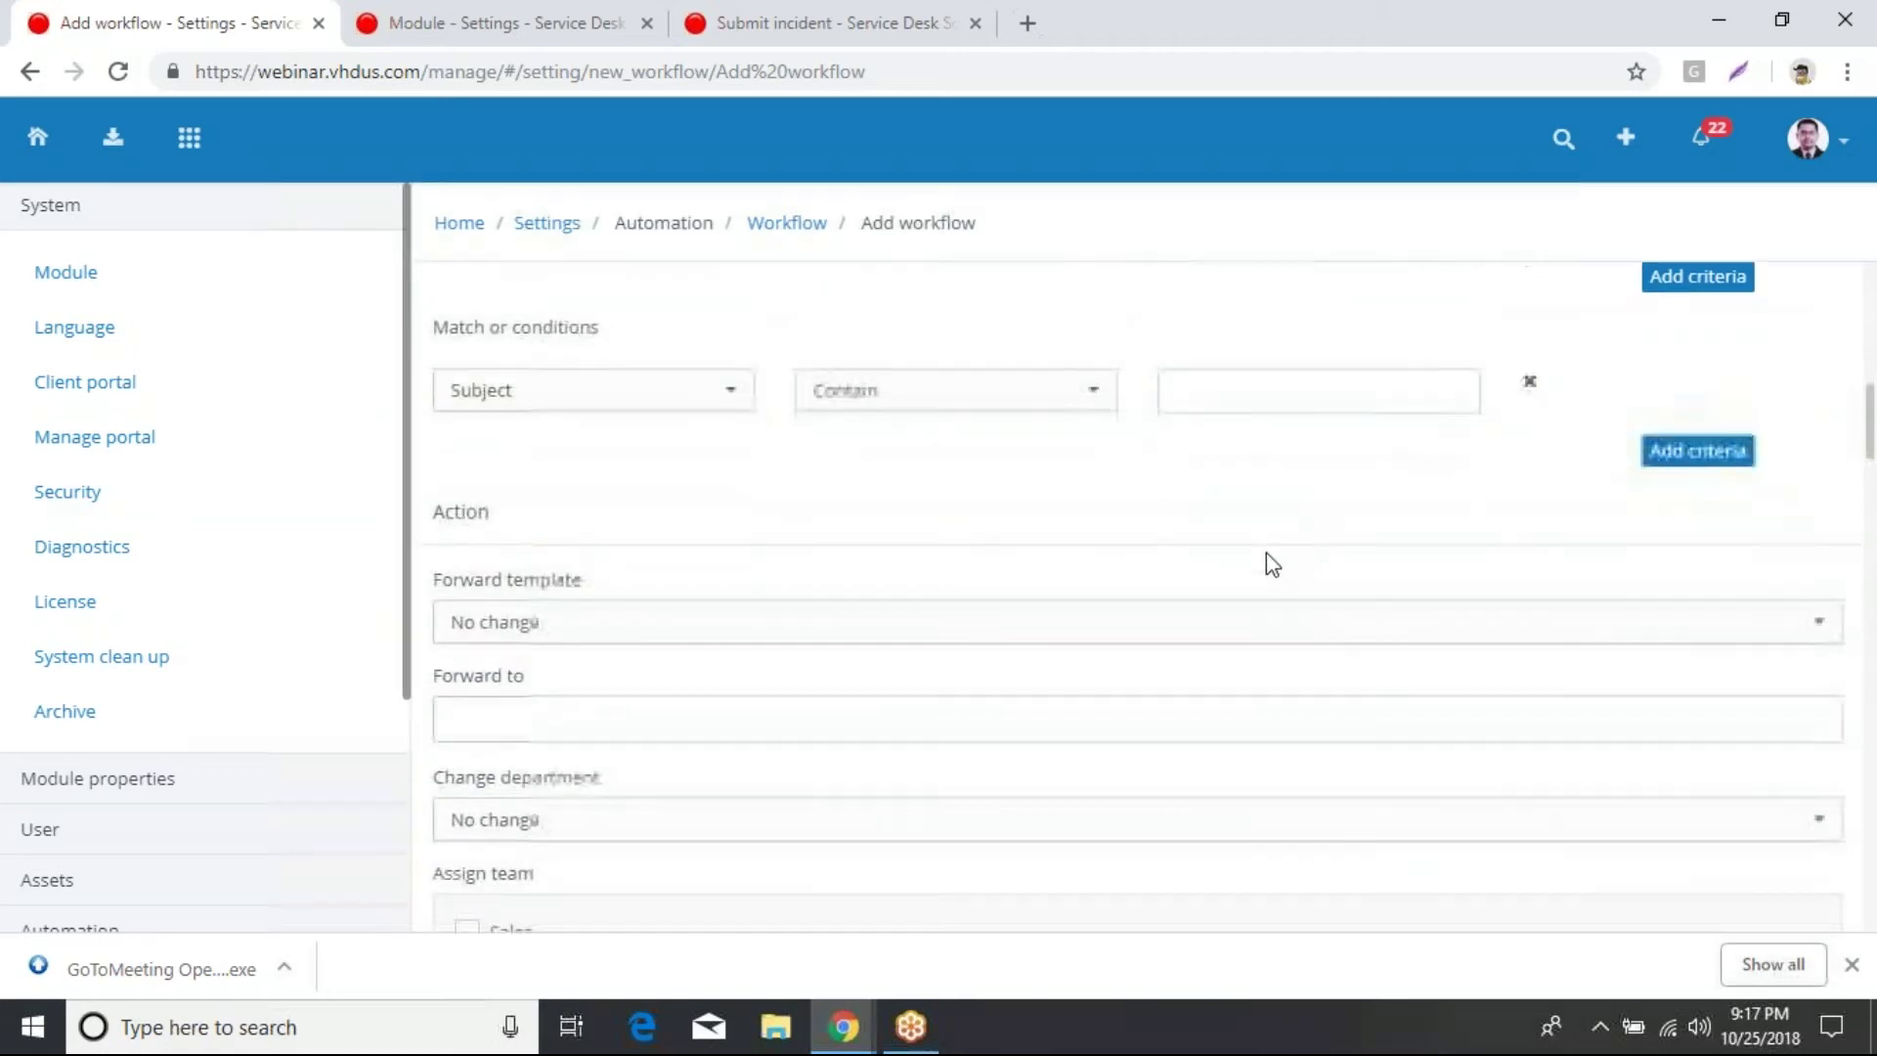
scroll(1265, 553, "down", 2)
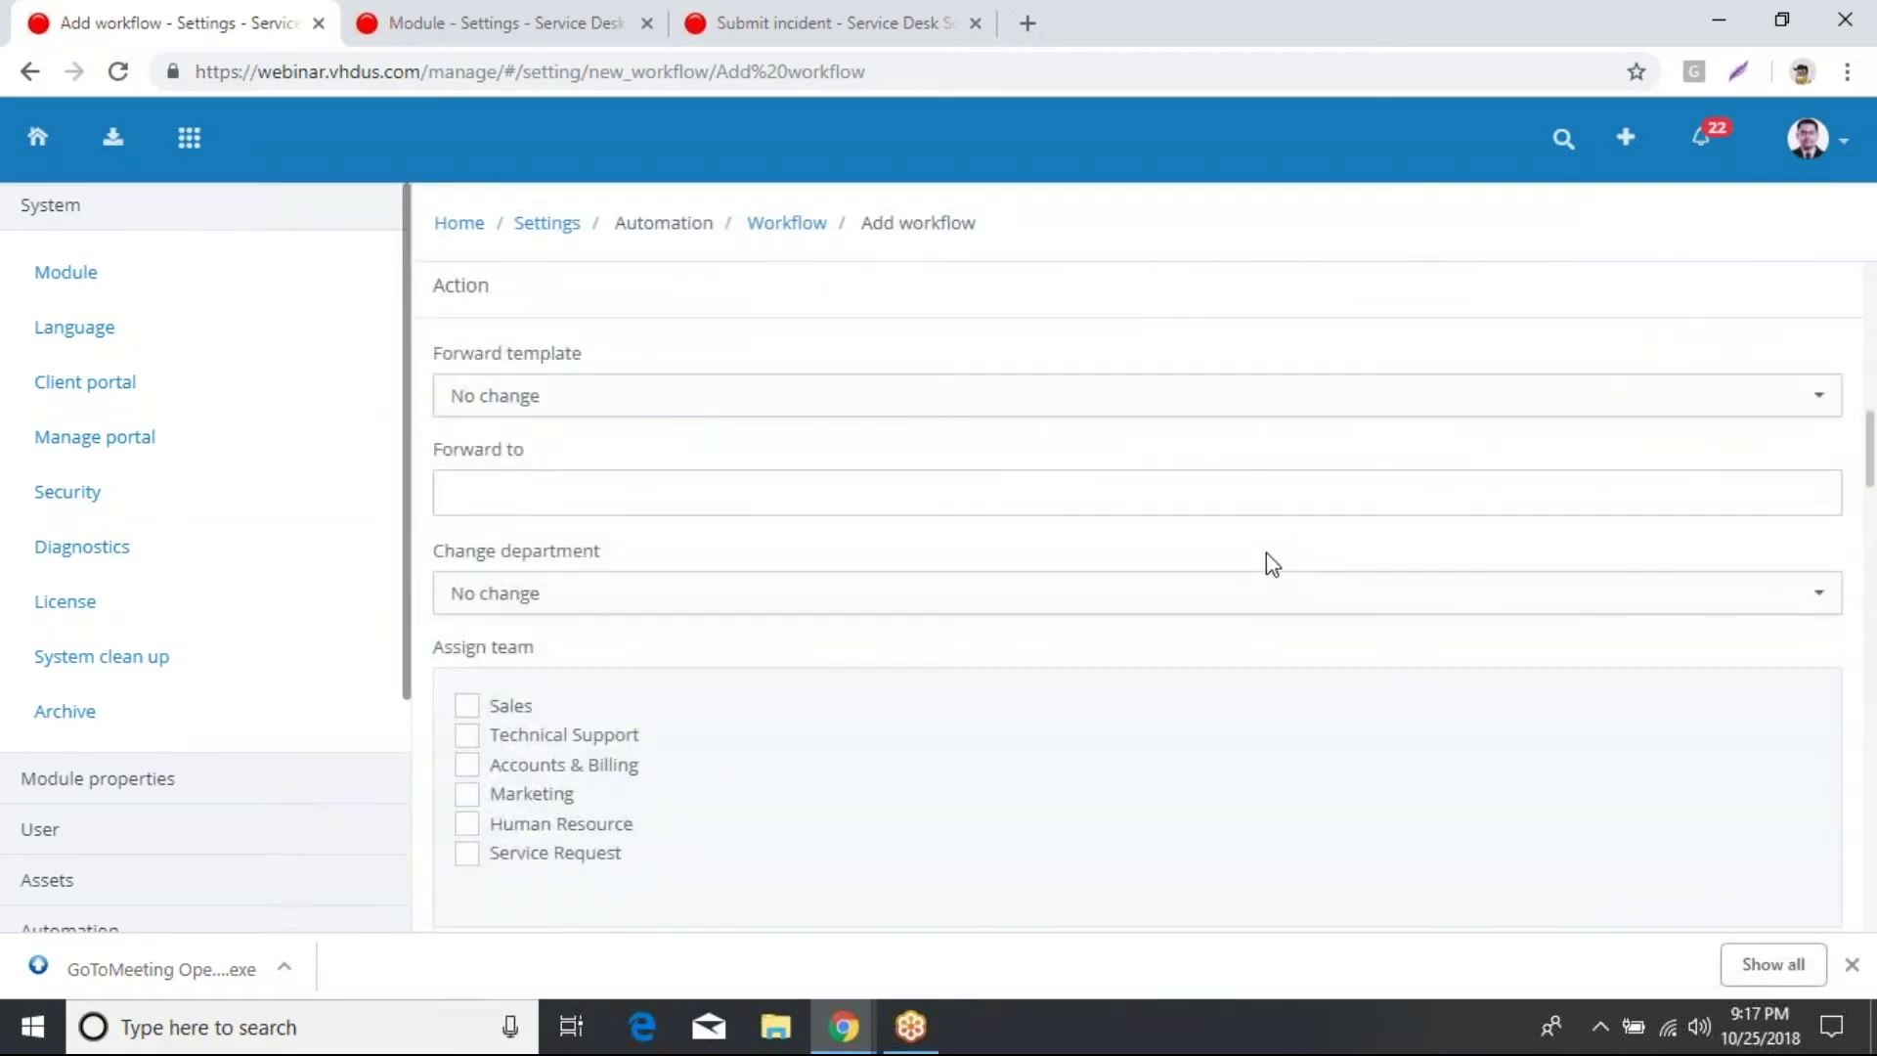
Step: Forward matching incidents using the Alert template to the recipient's e-mail address
left_click(943, 416)
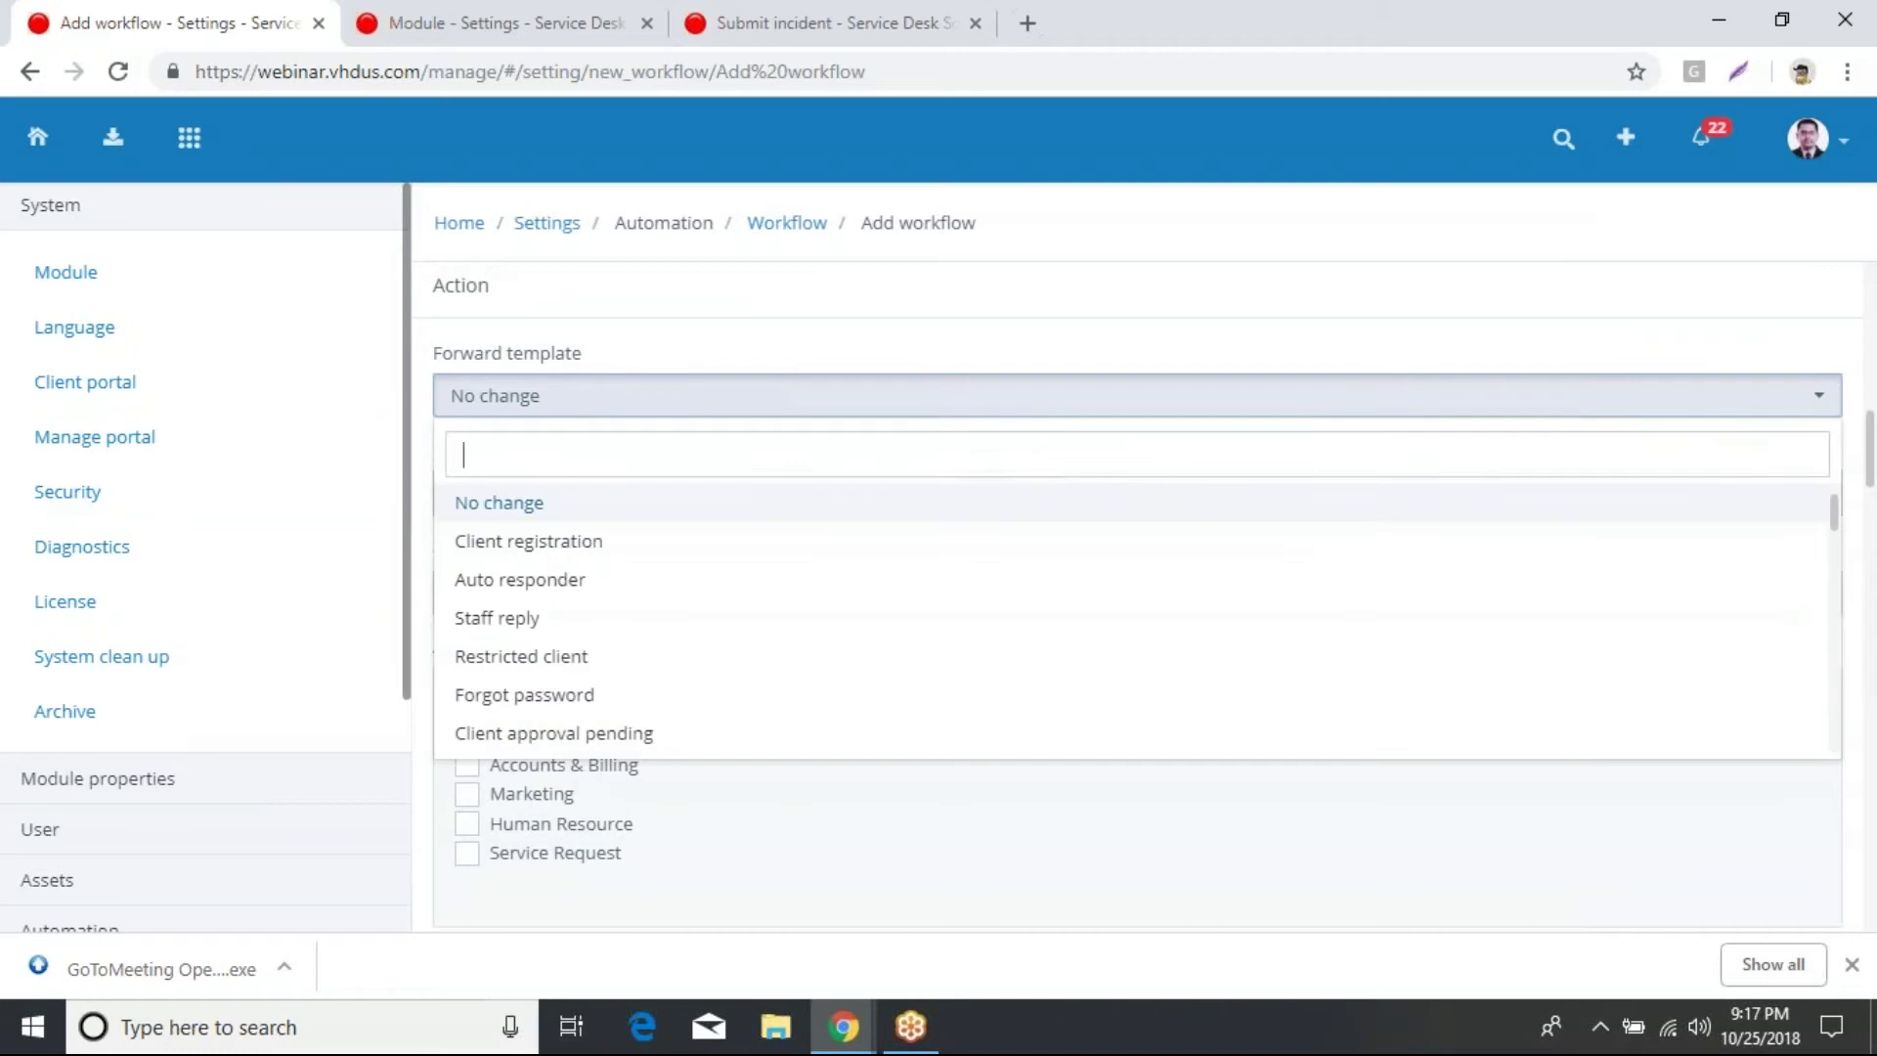
scroll(945, 557, "down", 2)
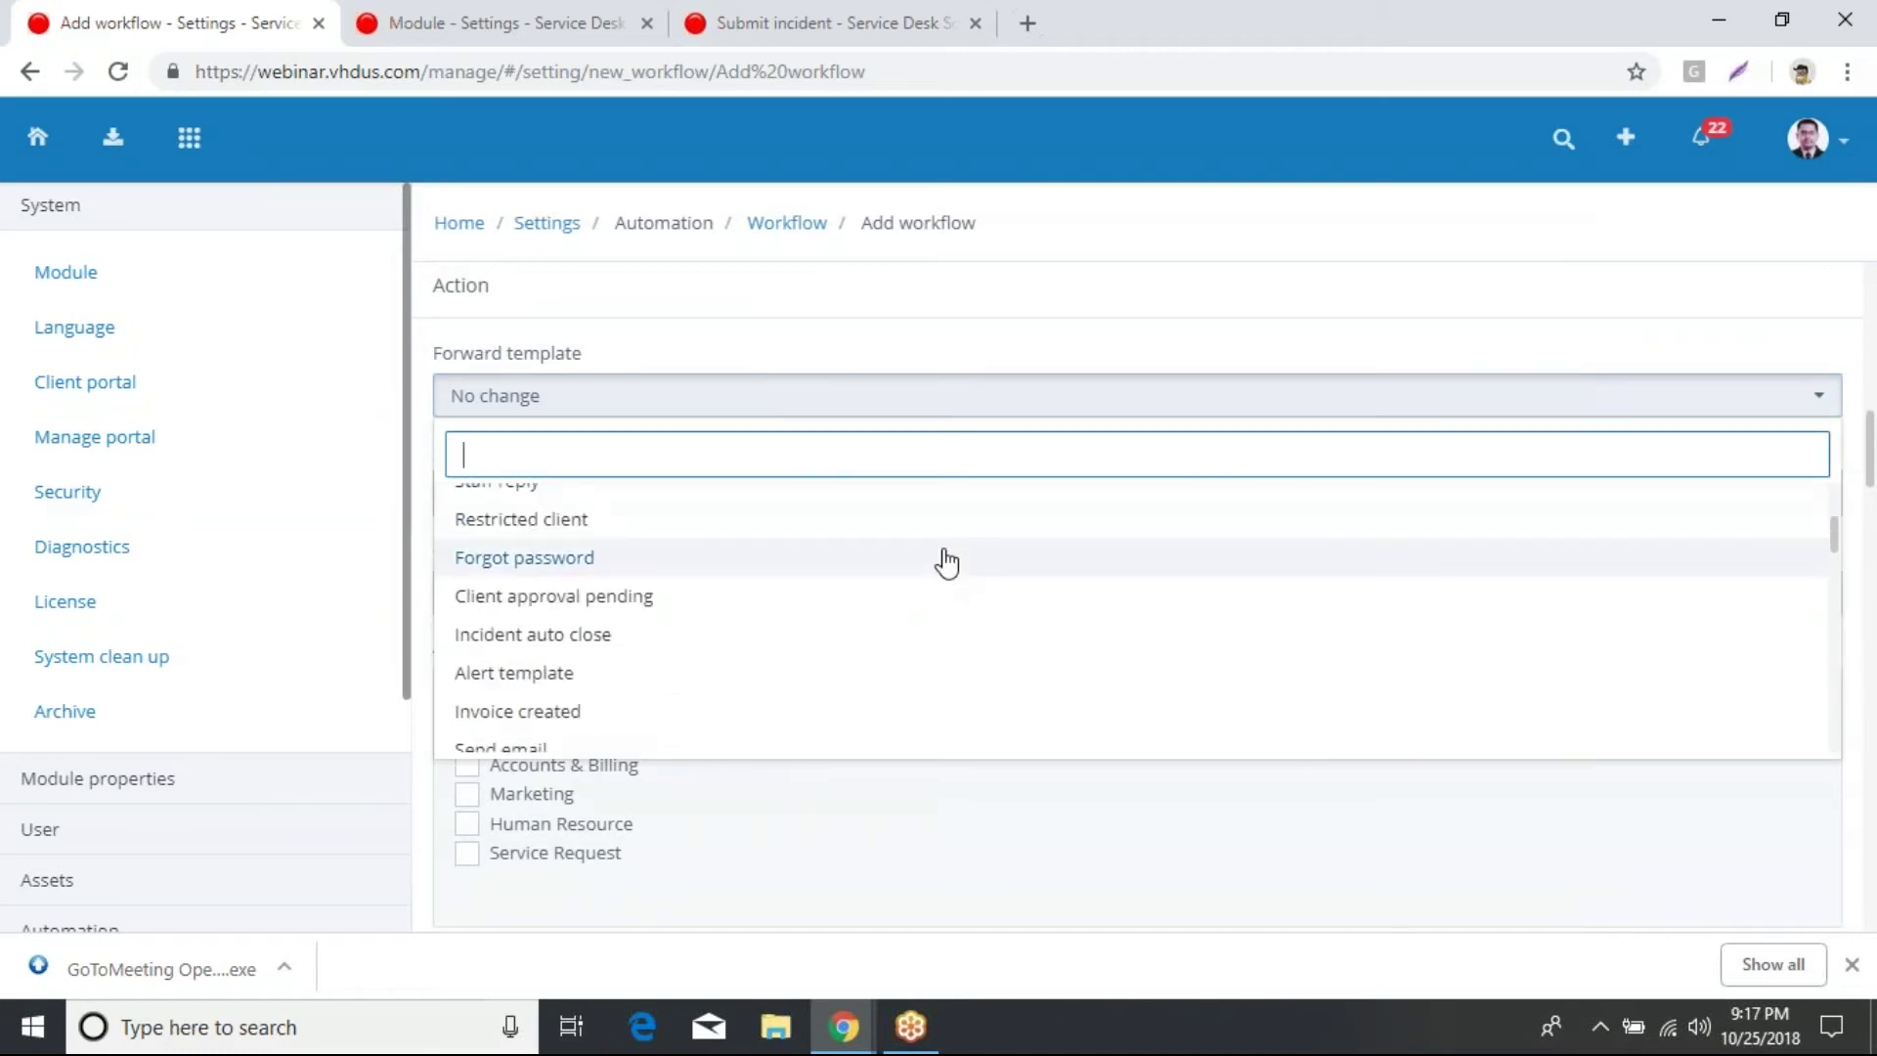
left_click(533, 674)
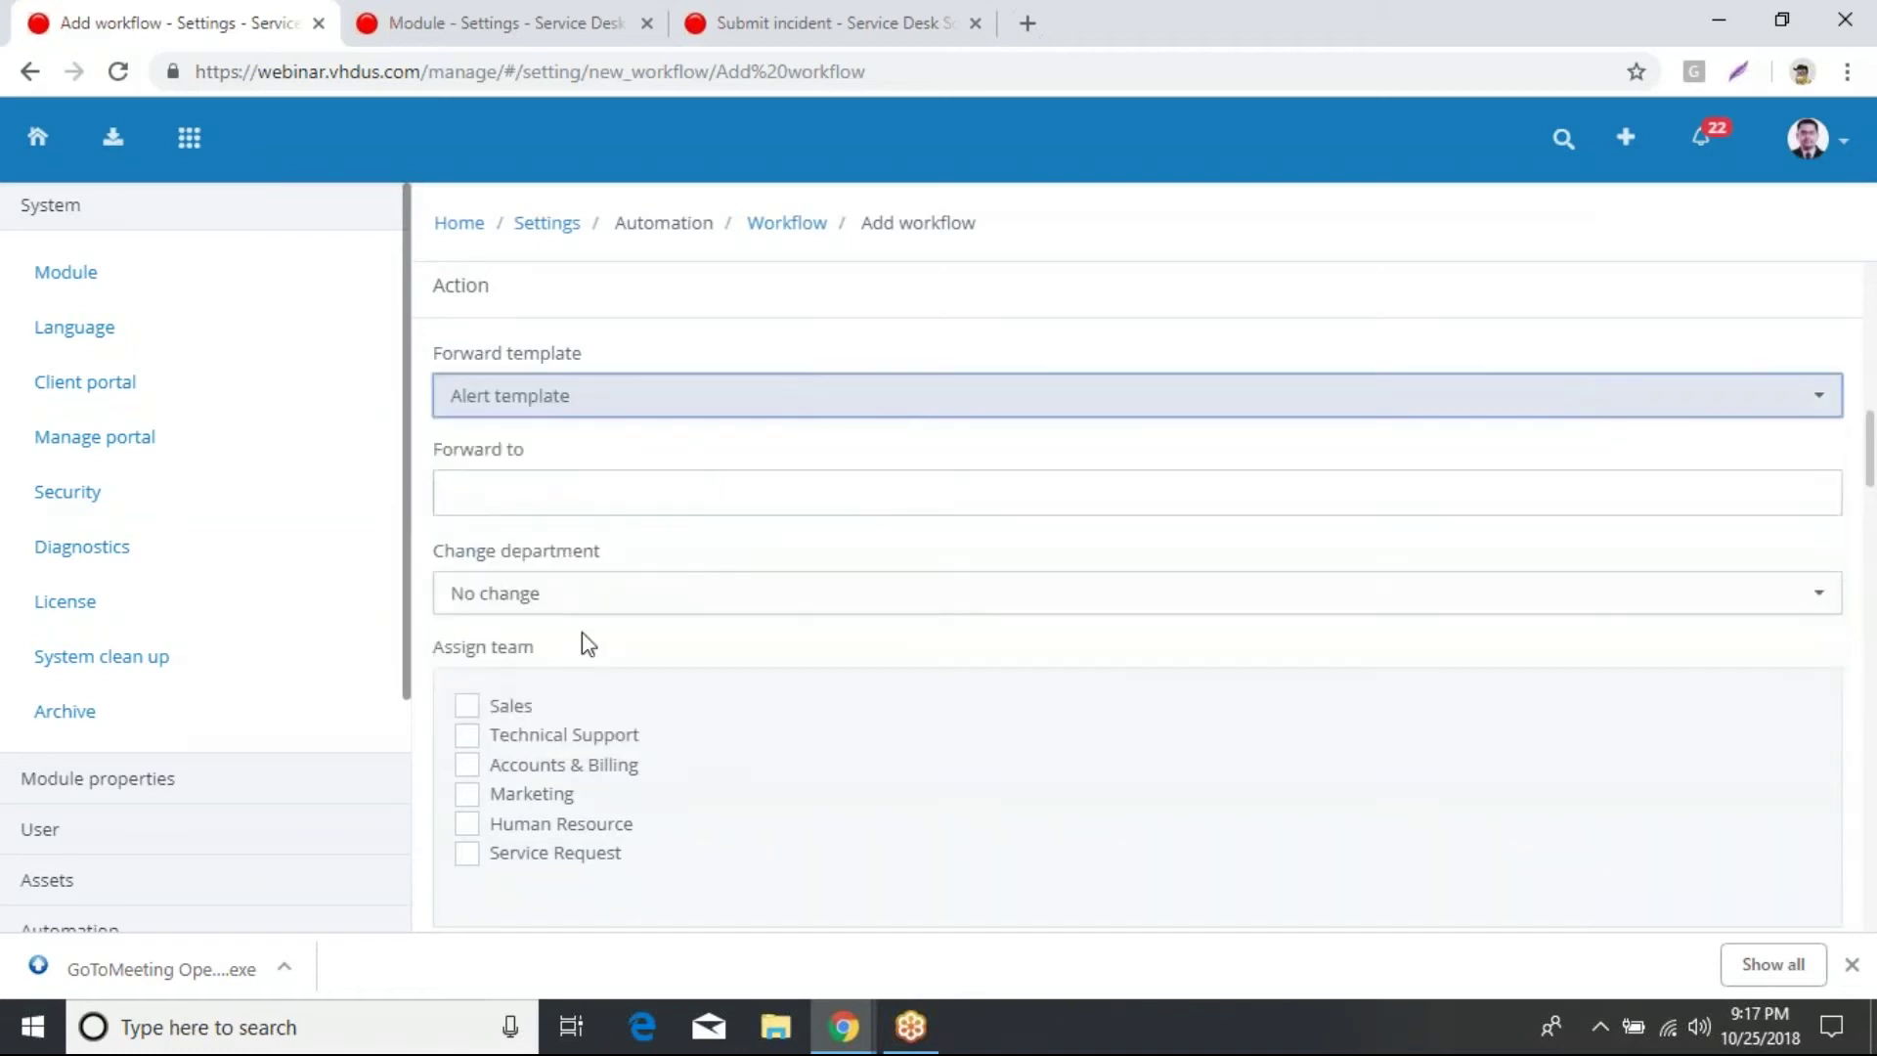
left_click(646, 495)
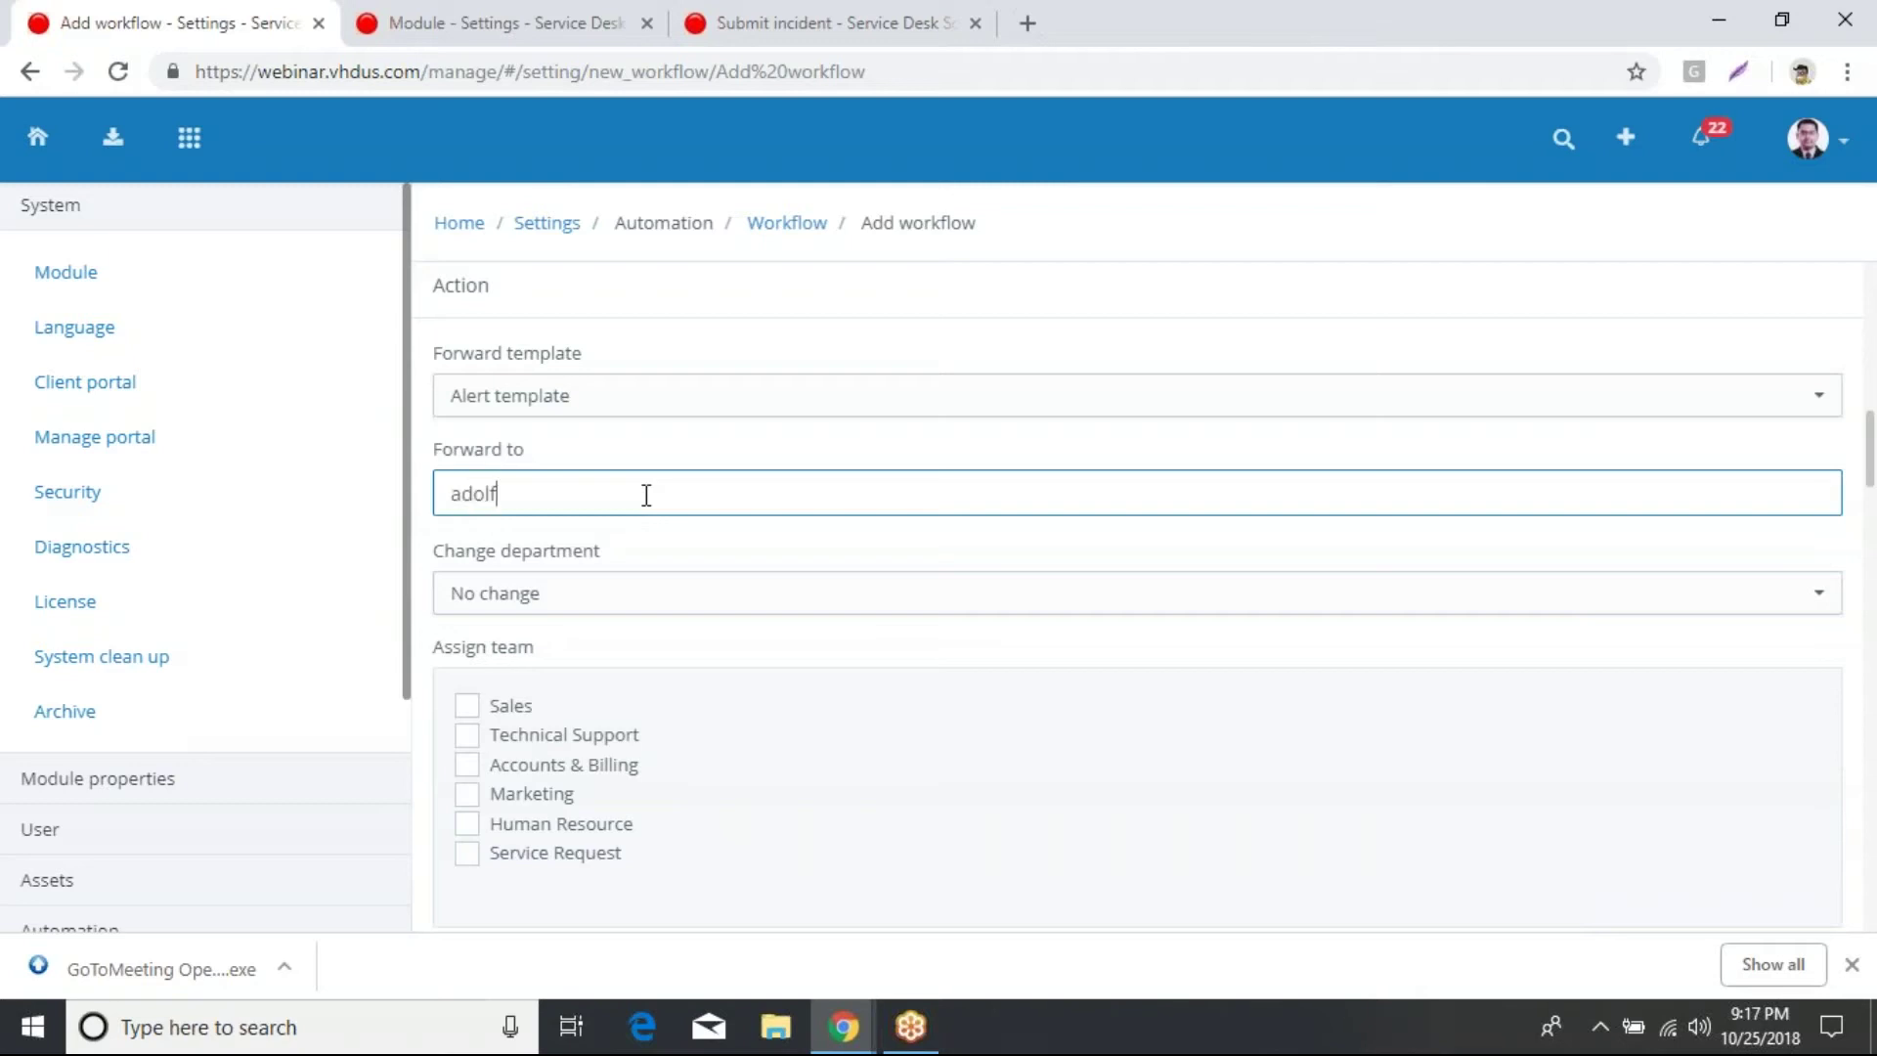
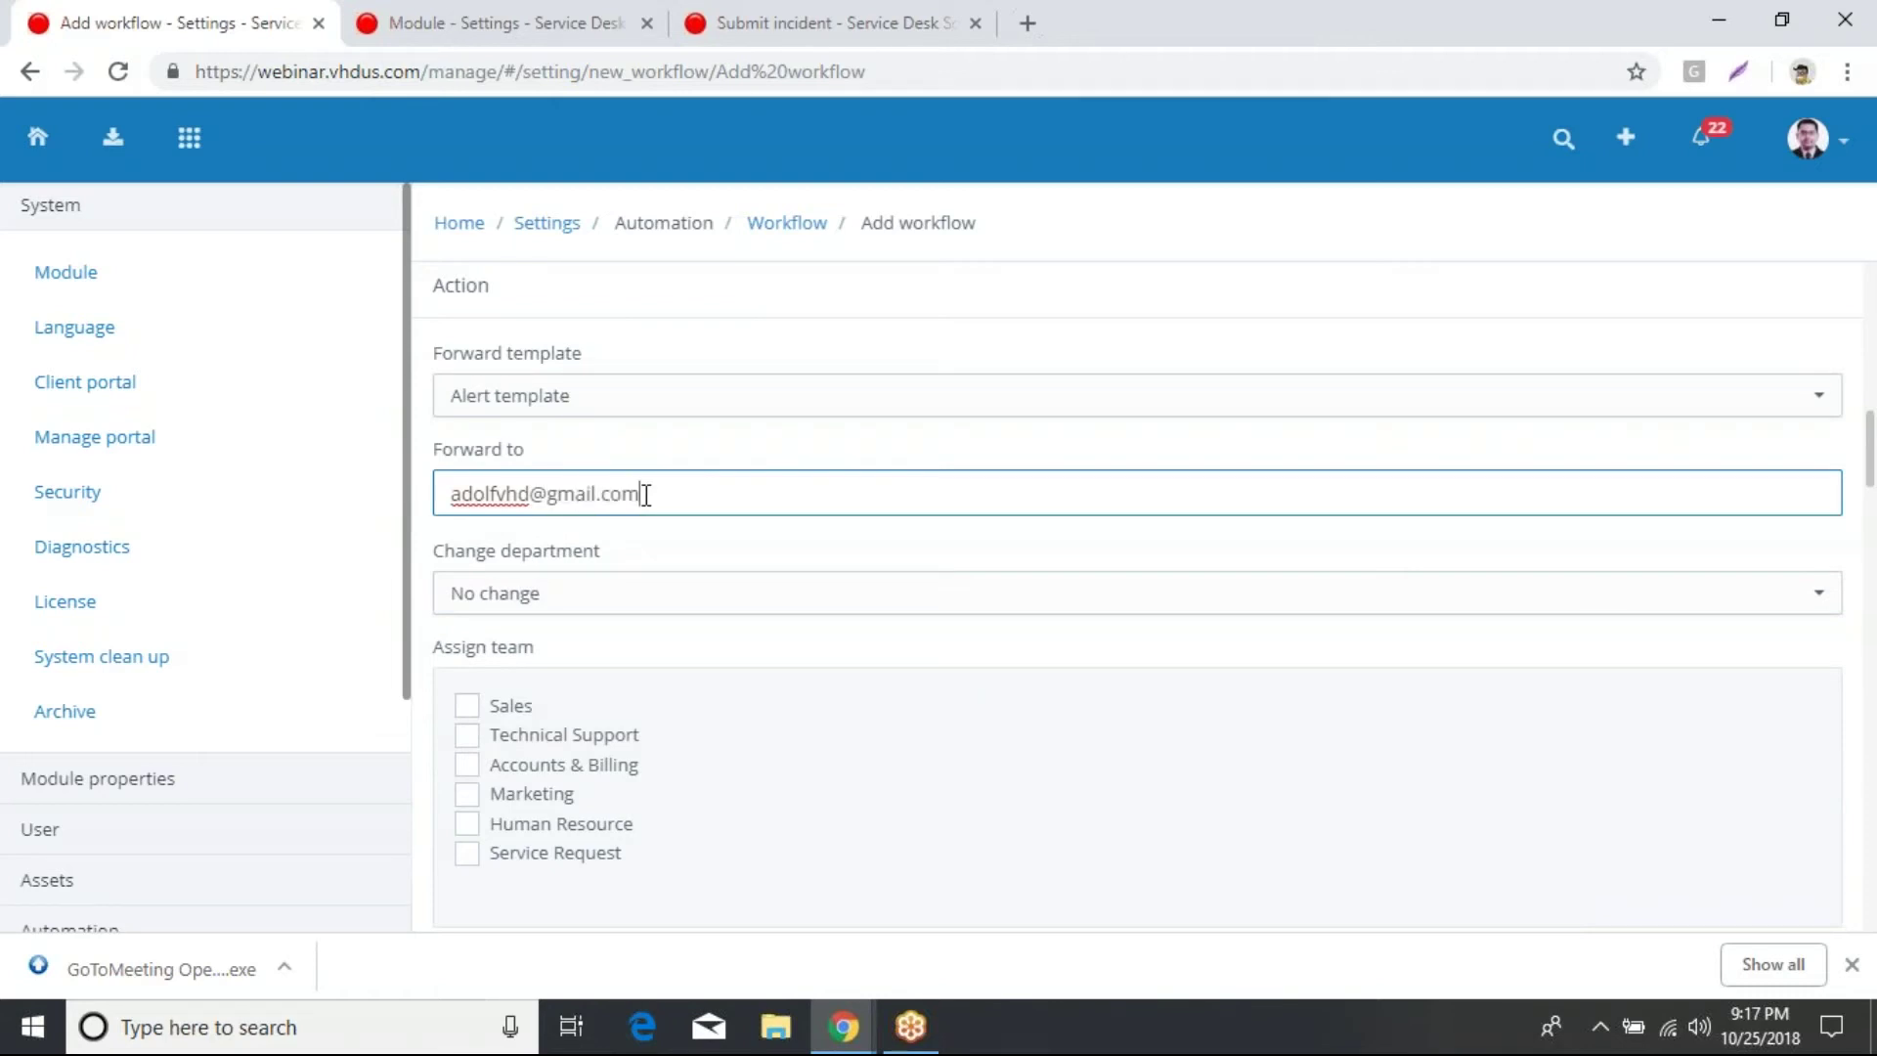
Step: Tick Technical Support under Assign team and Best Staff under Assign staff
scroll(837, 557, "down", 3)
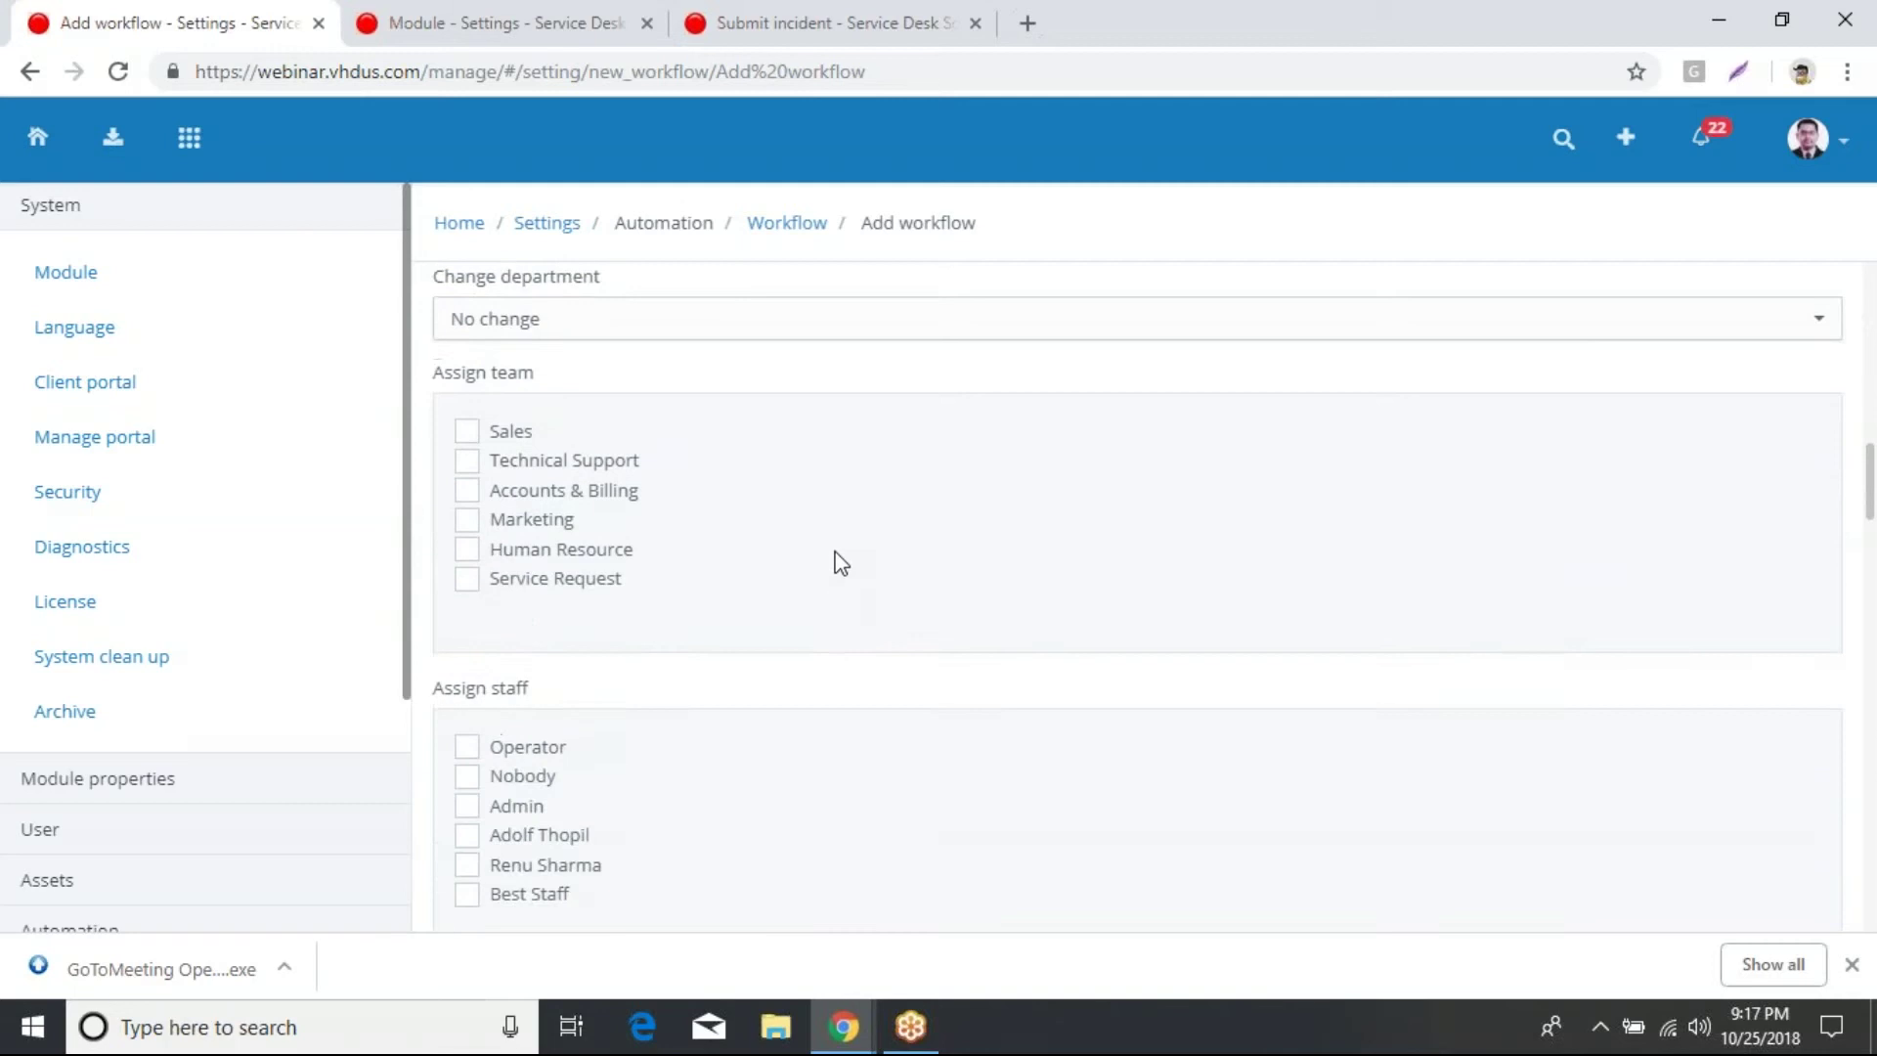
scroll(840, 562, "up", 1)
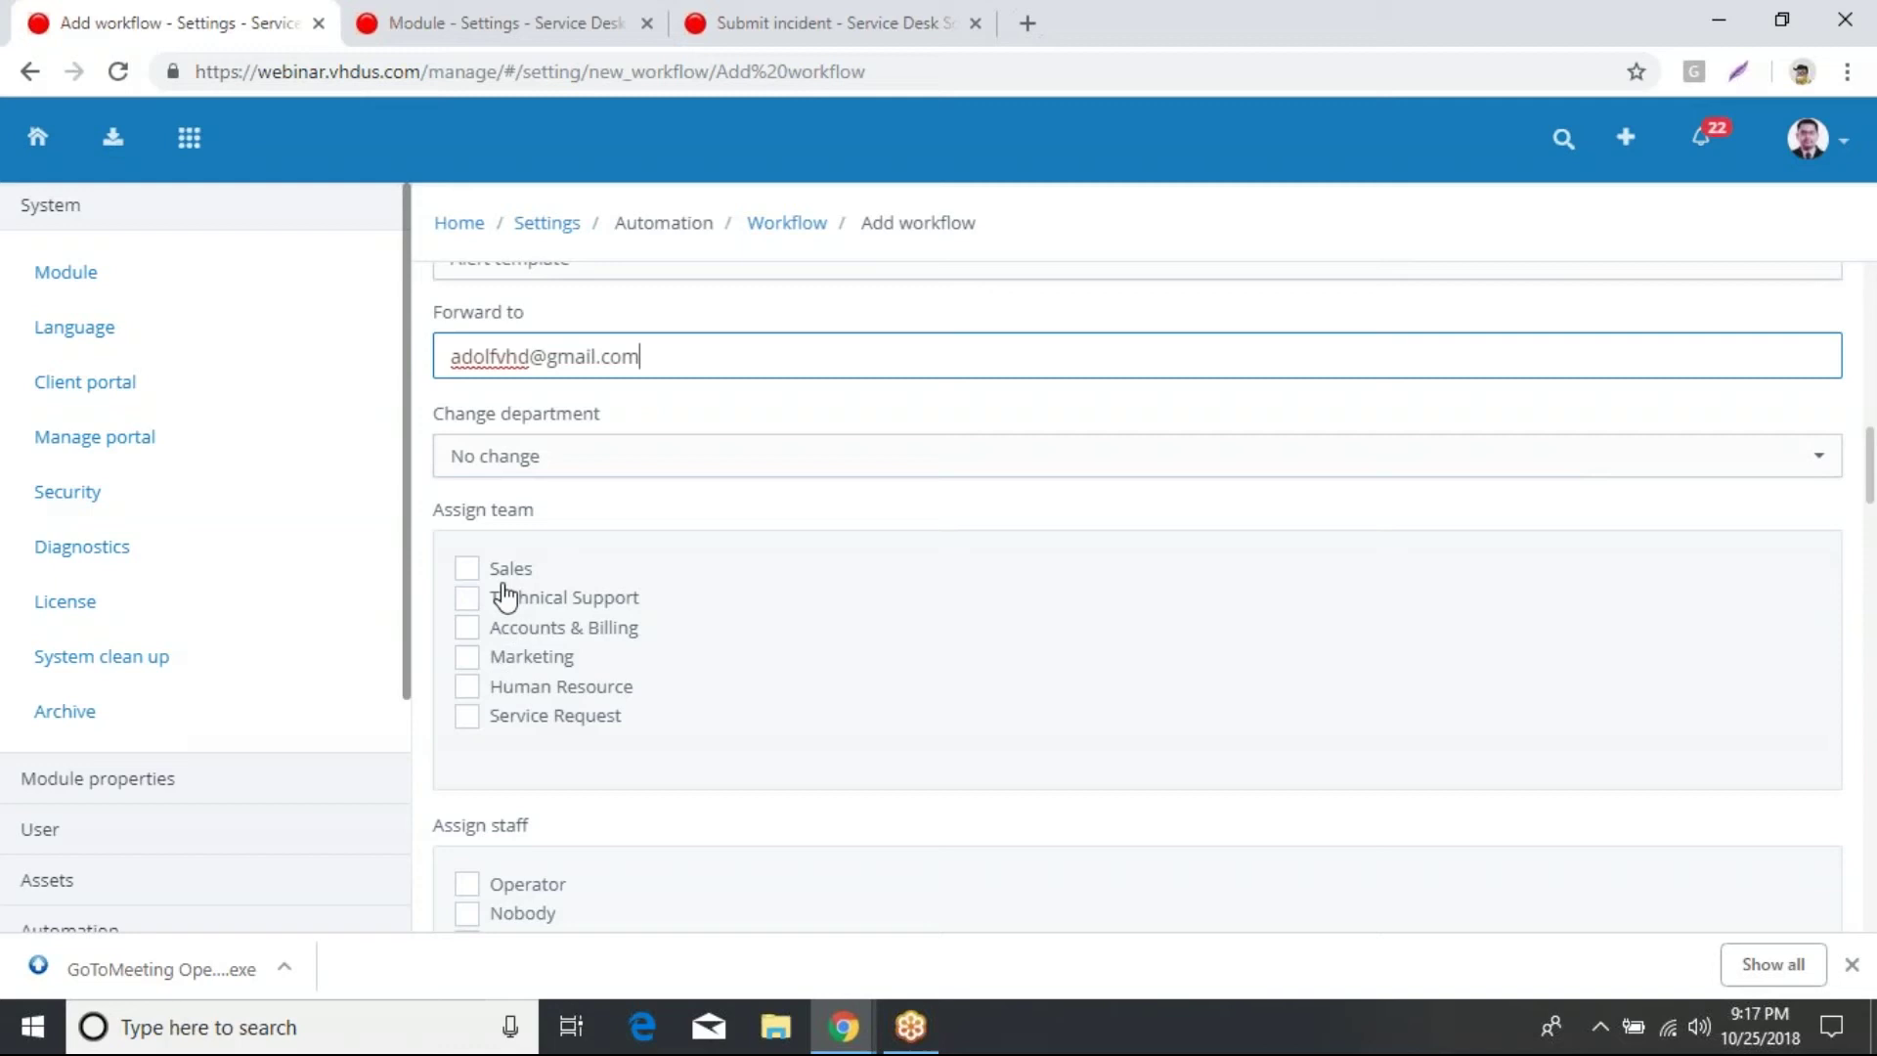
scroll(854, 666, "up", 4)
scroll(811, 642, "up", 4)
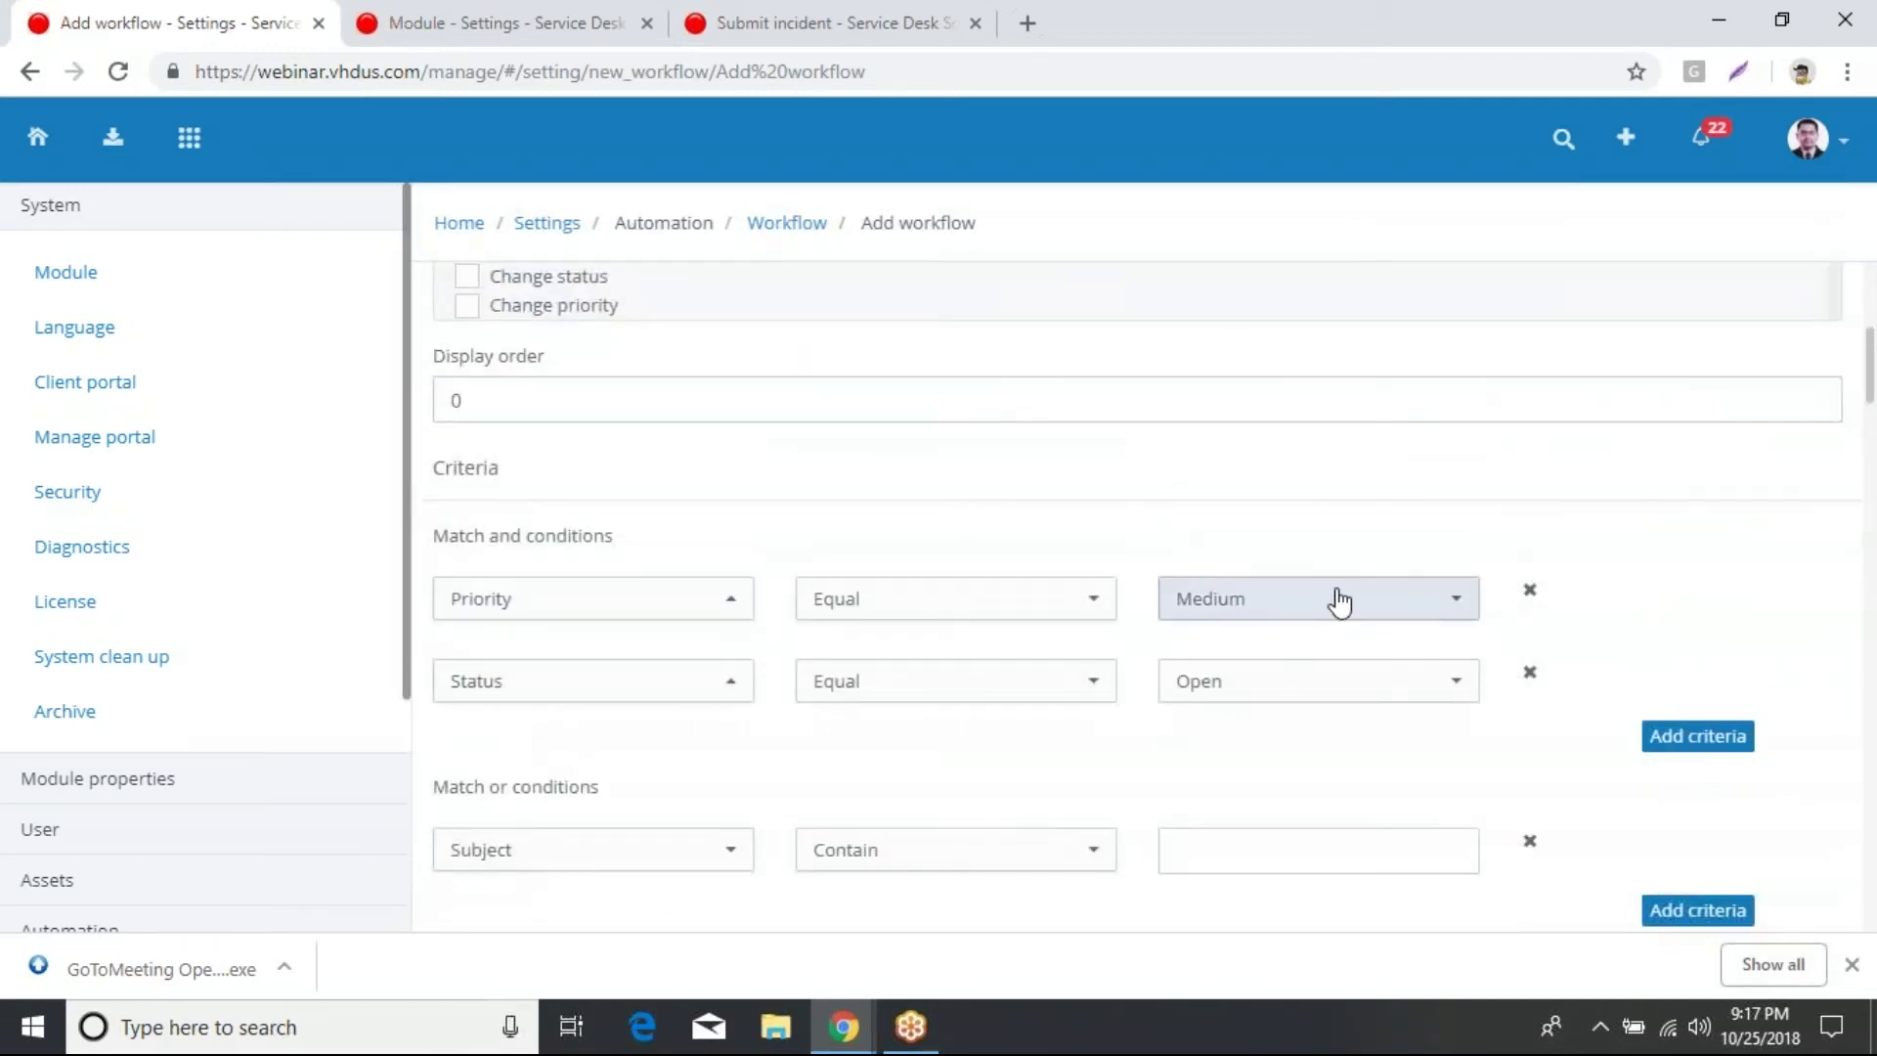
scroll(1388, 782, "down", 5)
scroll(1369, 823, "down", 1)
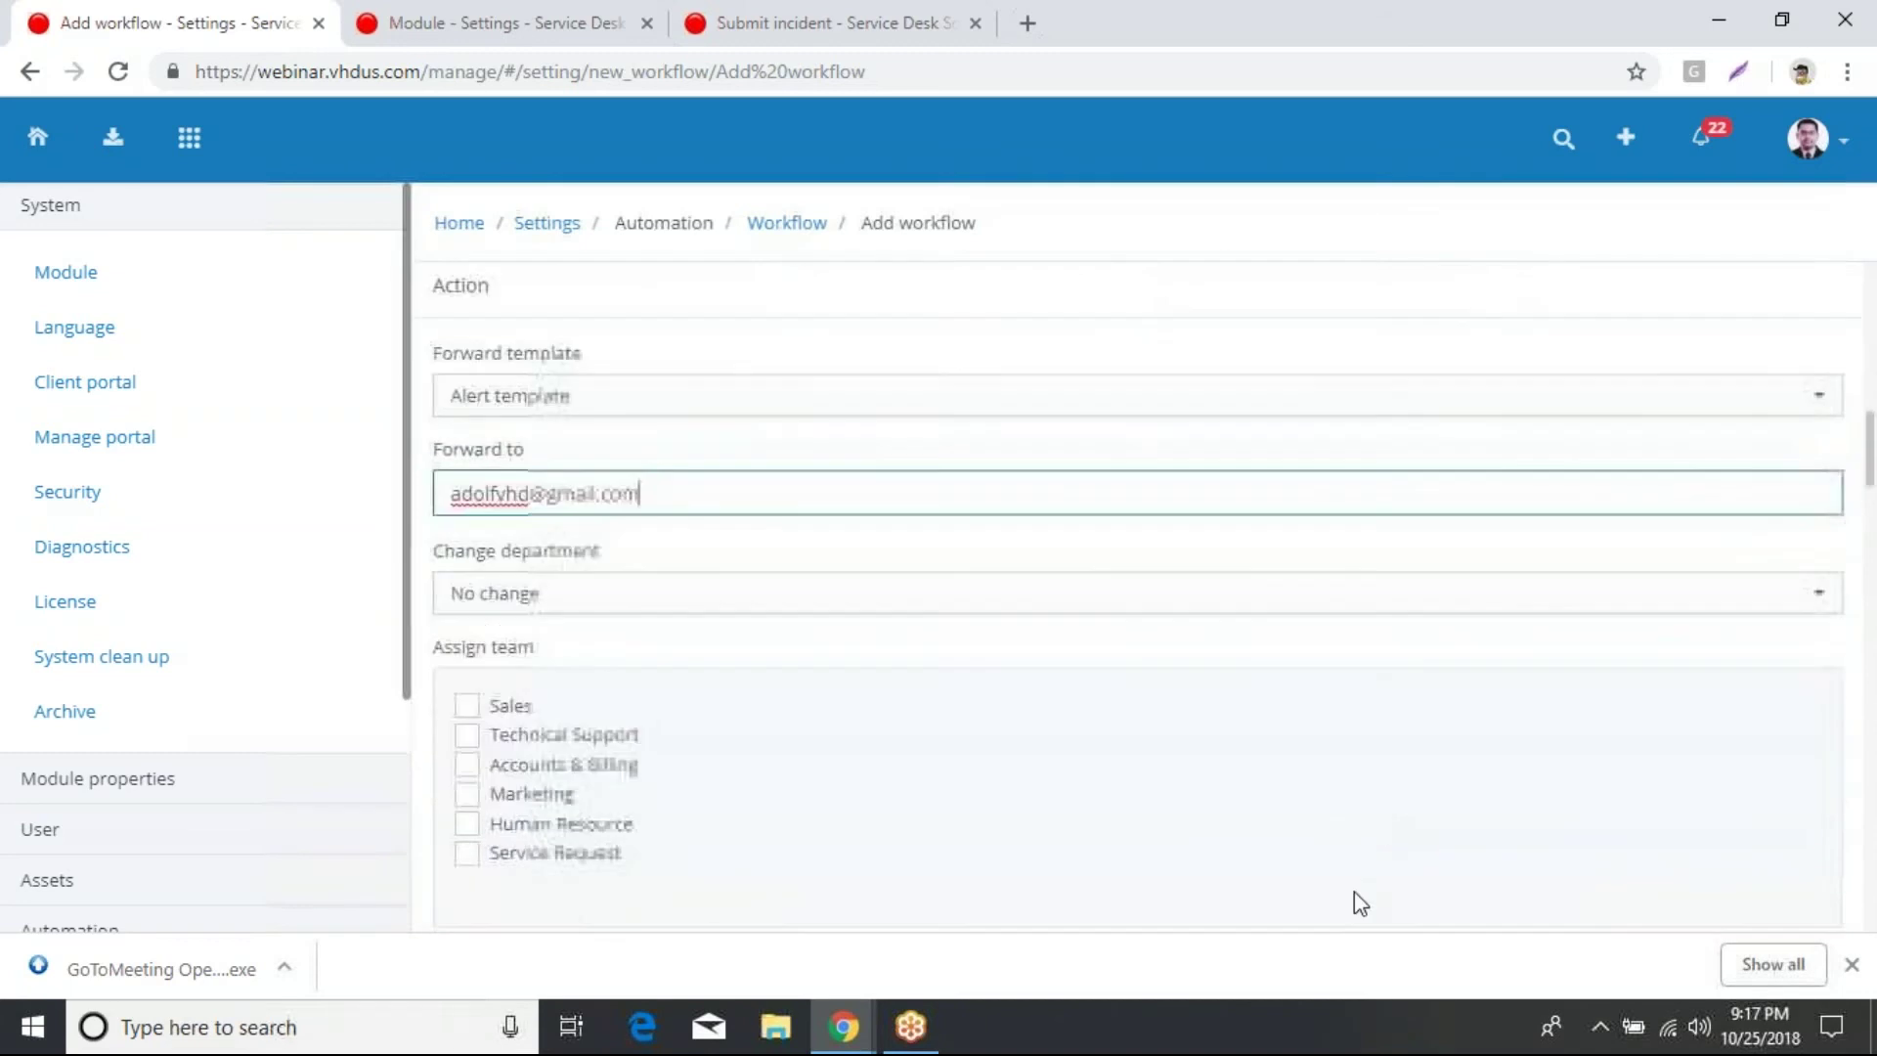
left_click(504, 743)
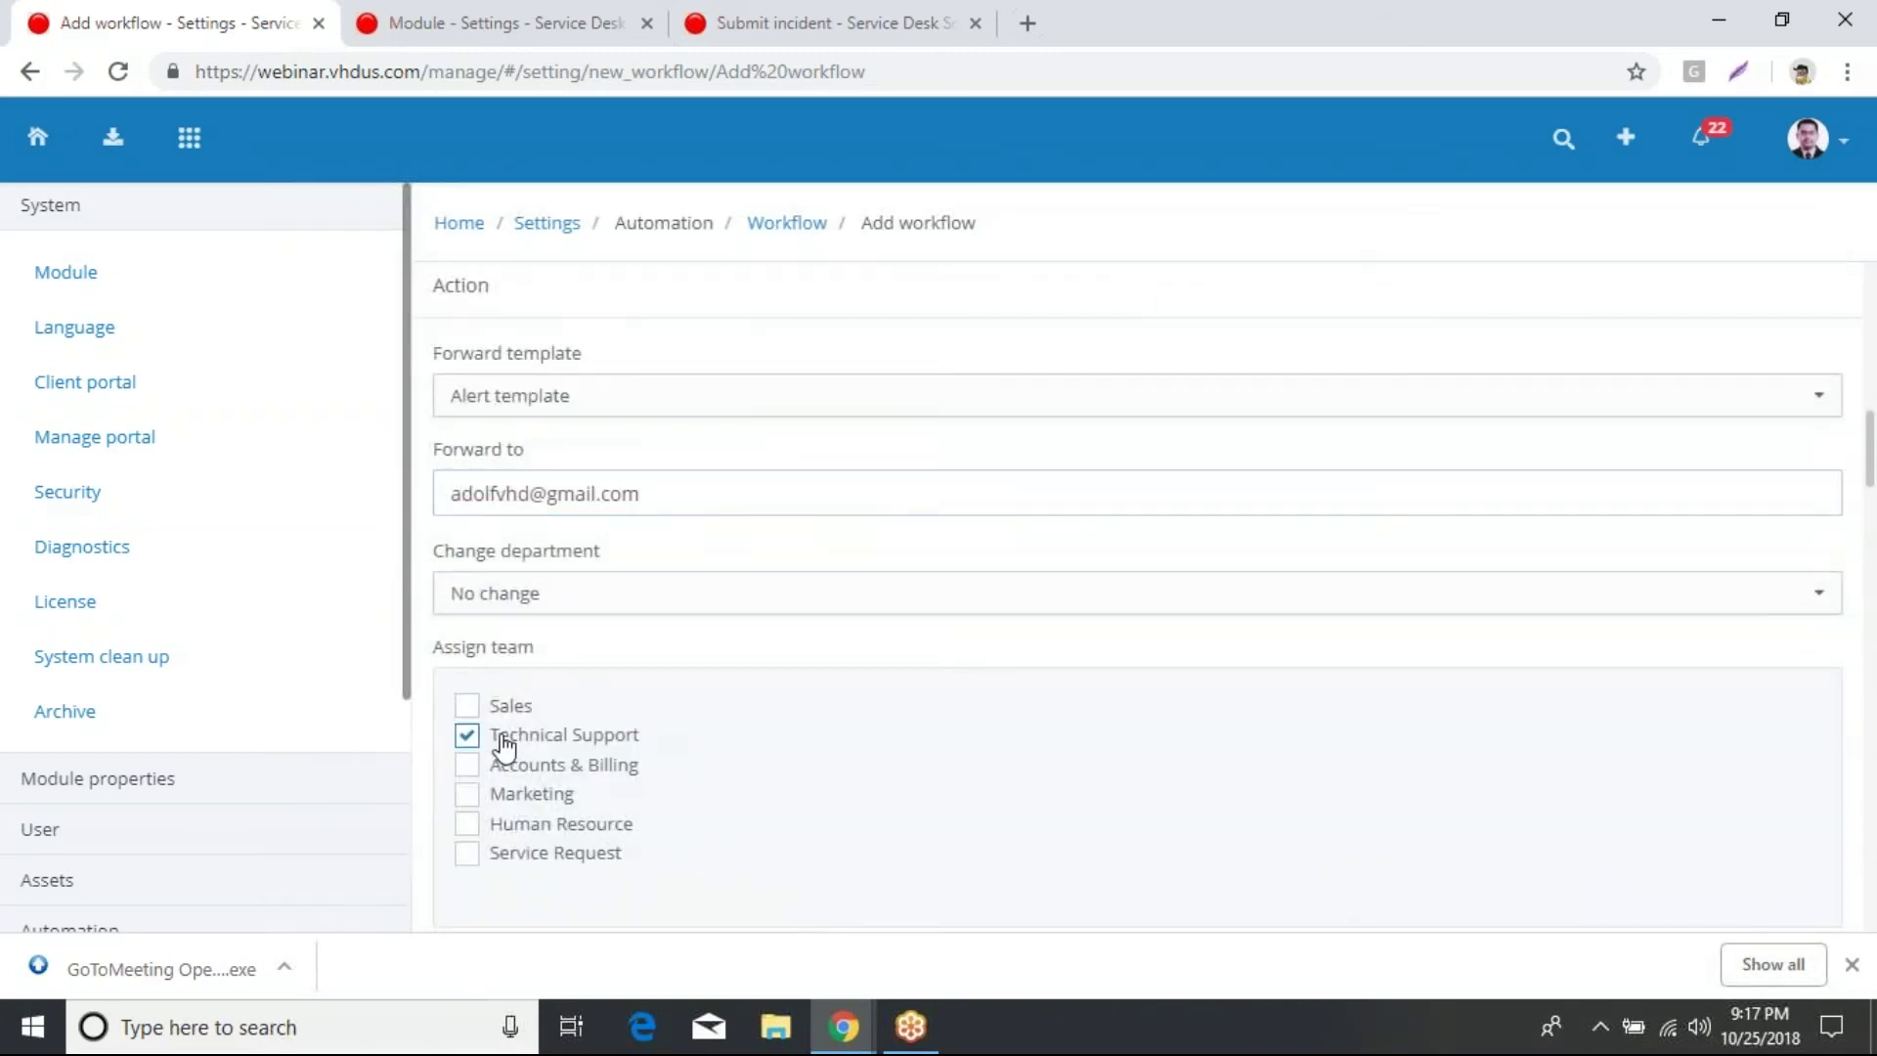
scroll(1065, 557, "down", 3)
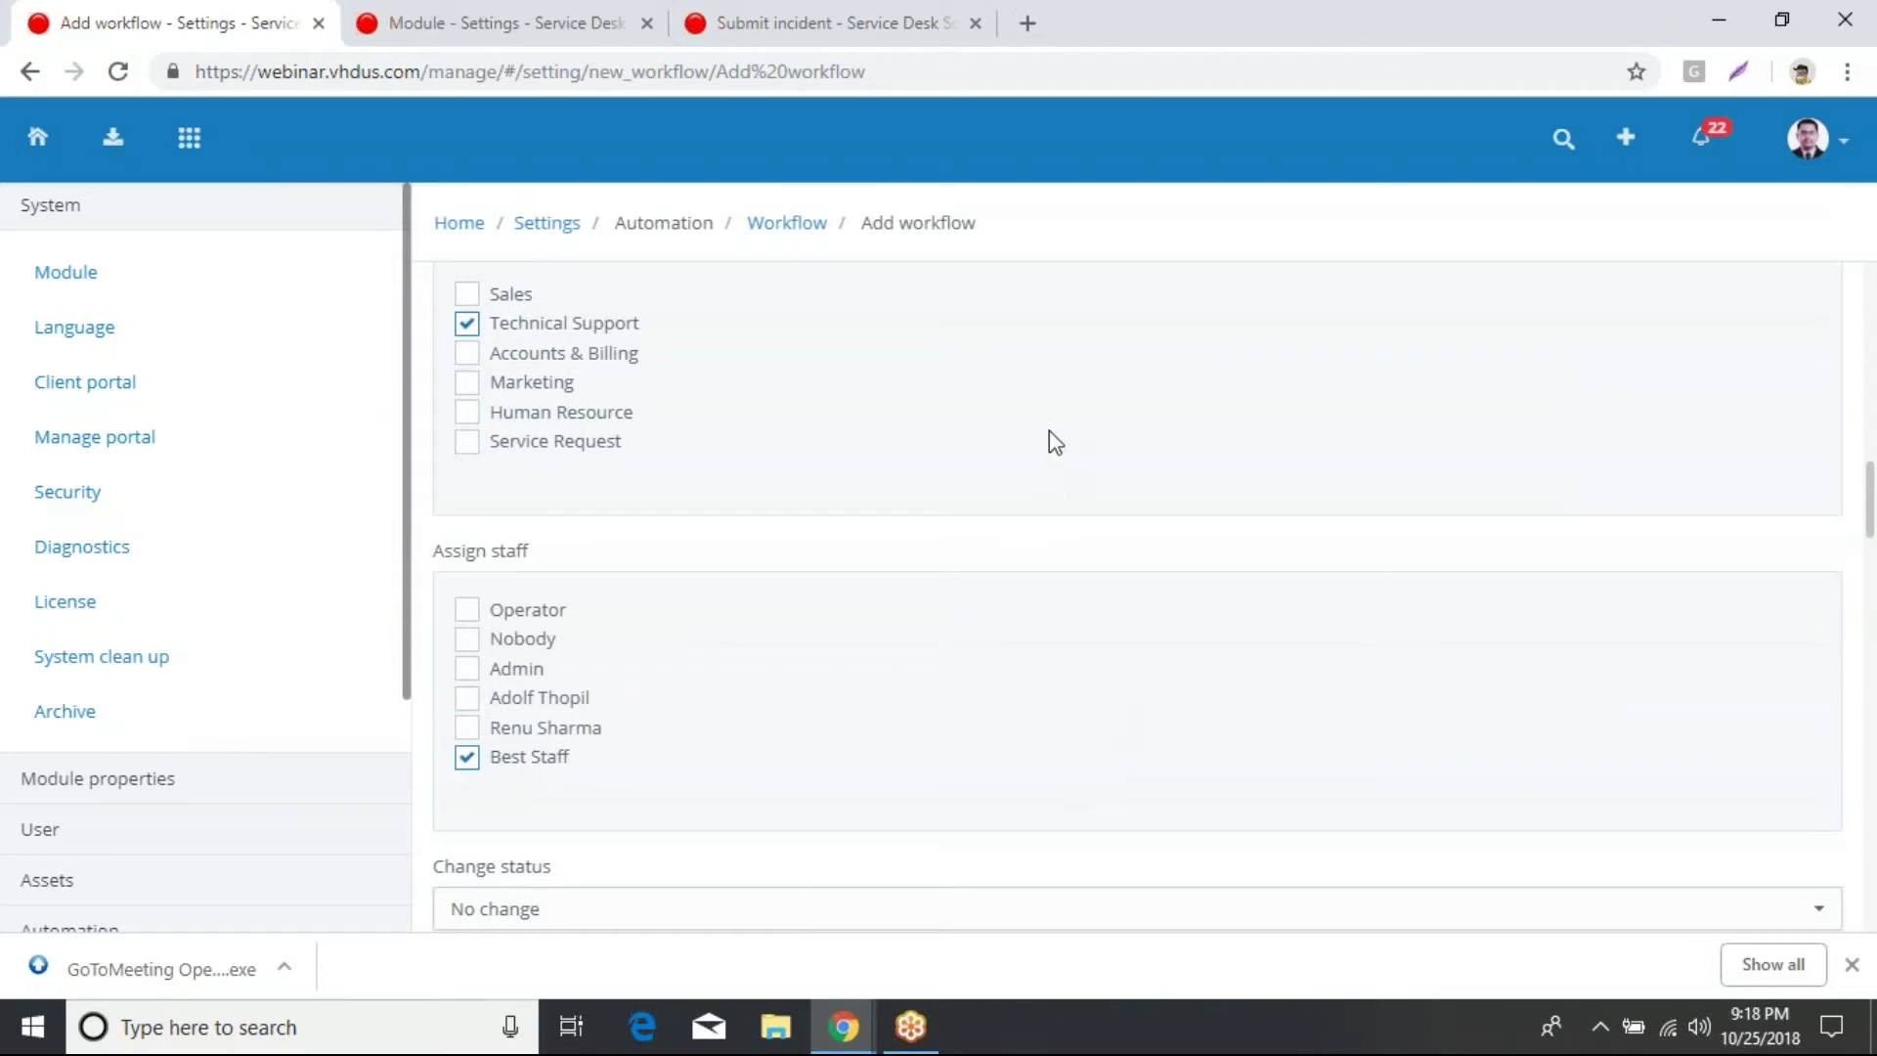
scroll(1101, 618, "down", 1)
scroll(1101, 618, "down", 5)
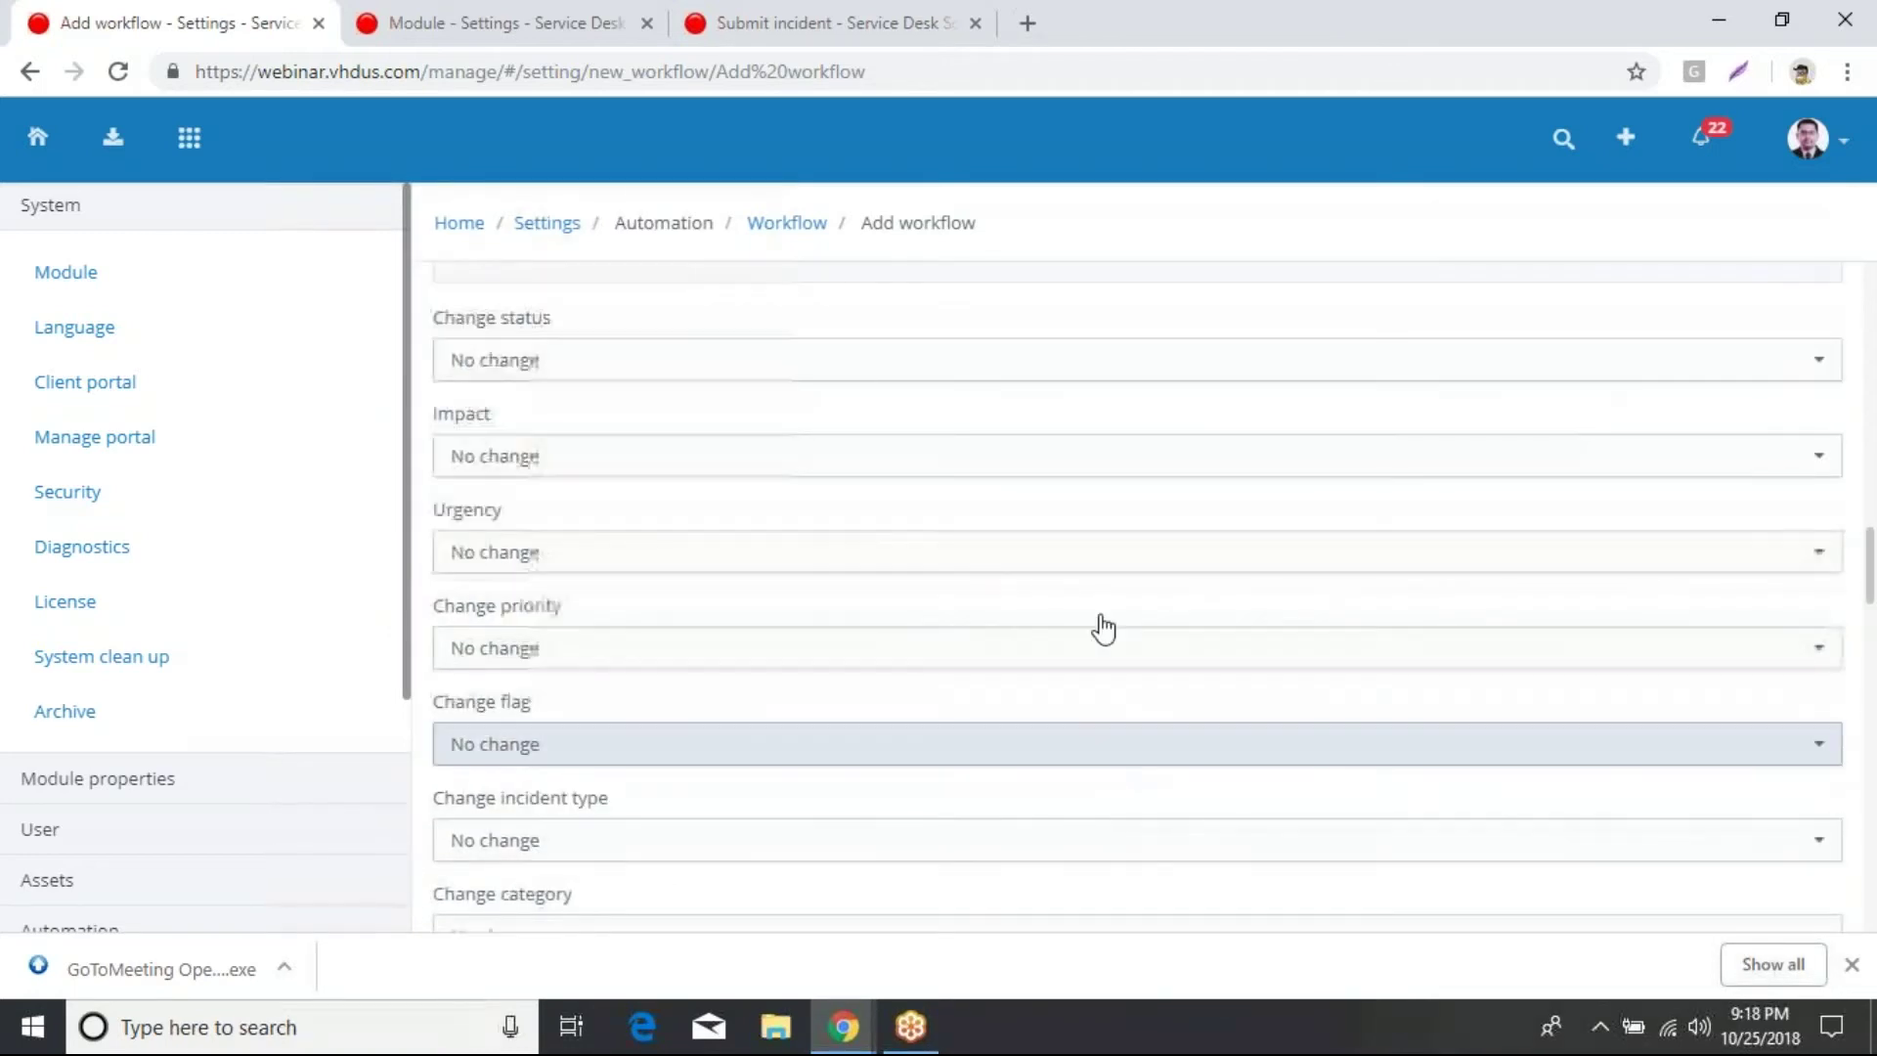
Step: Choose Priority 2 SLA as the SLA the workflow applies
scroll(1067, 452, "down", 4)
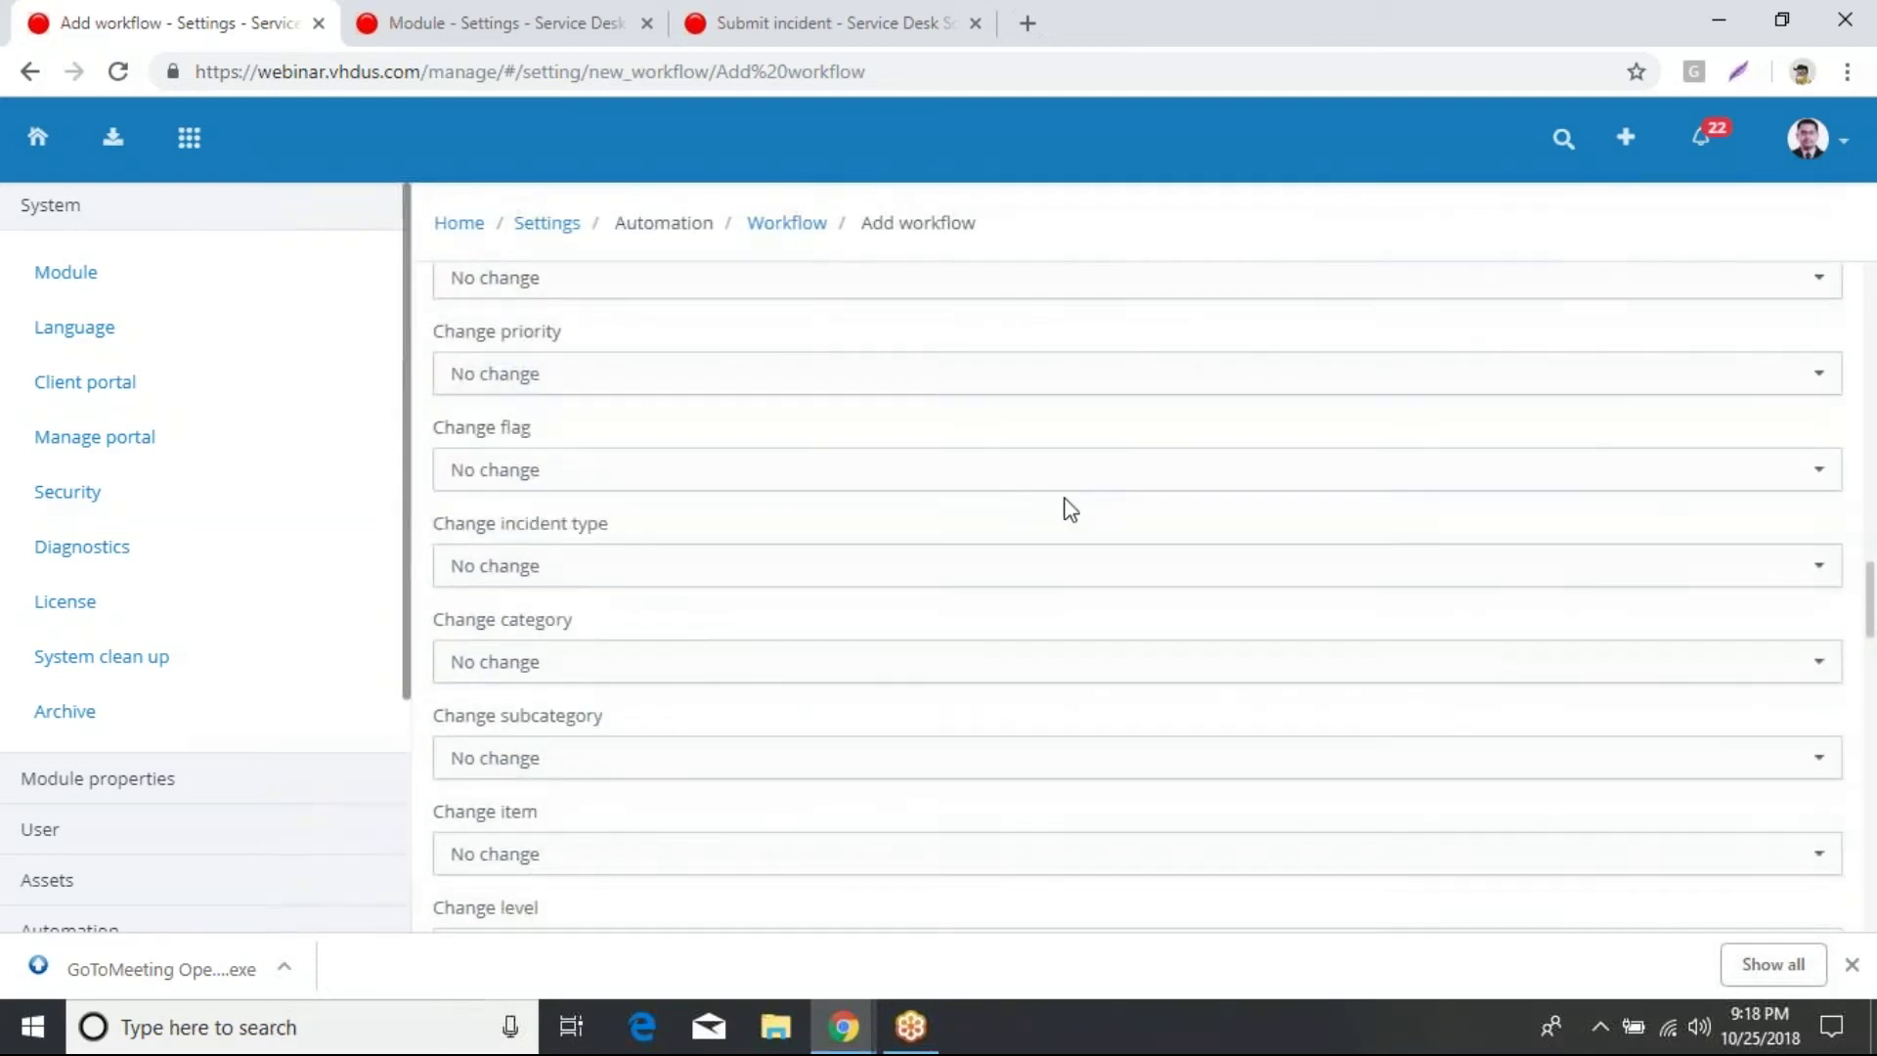
scroll(1070, 508, "down", 1)
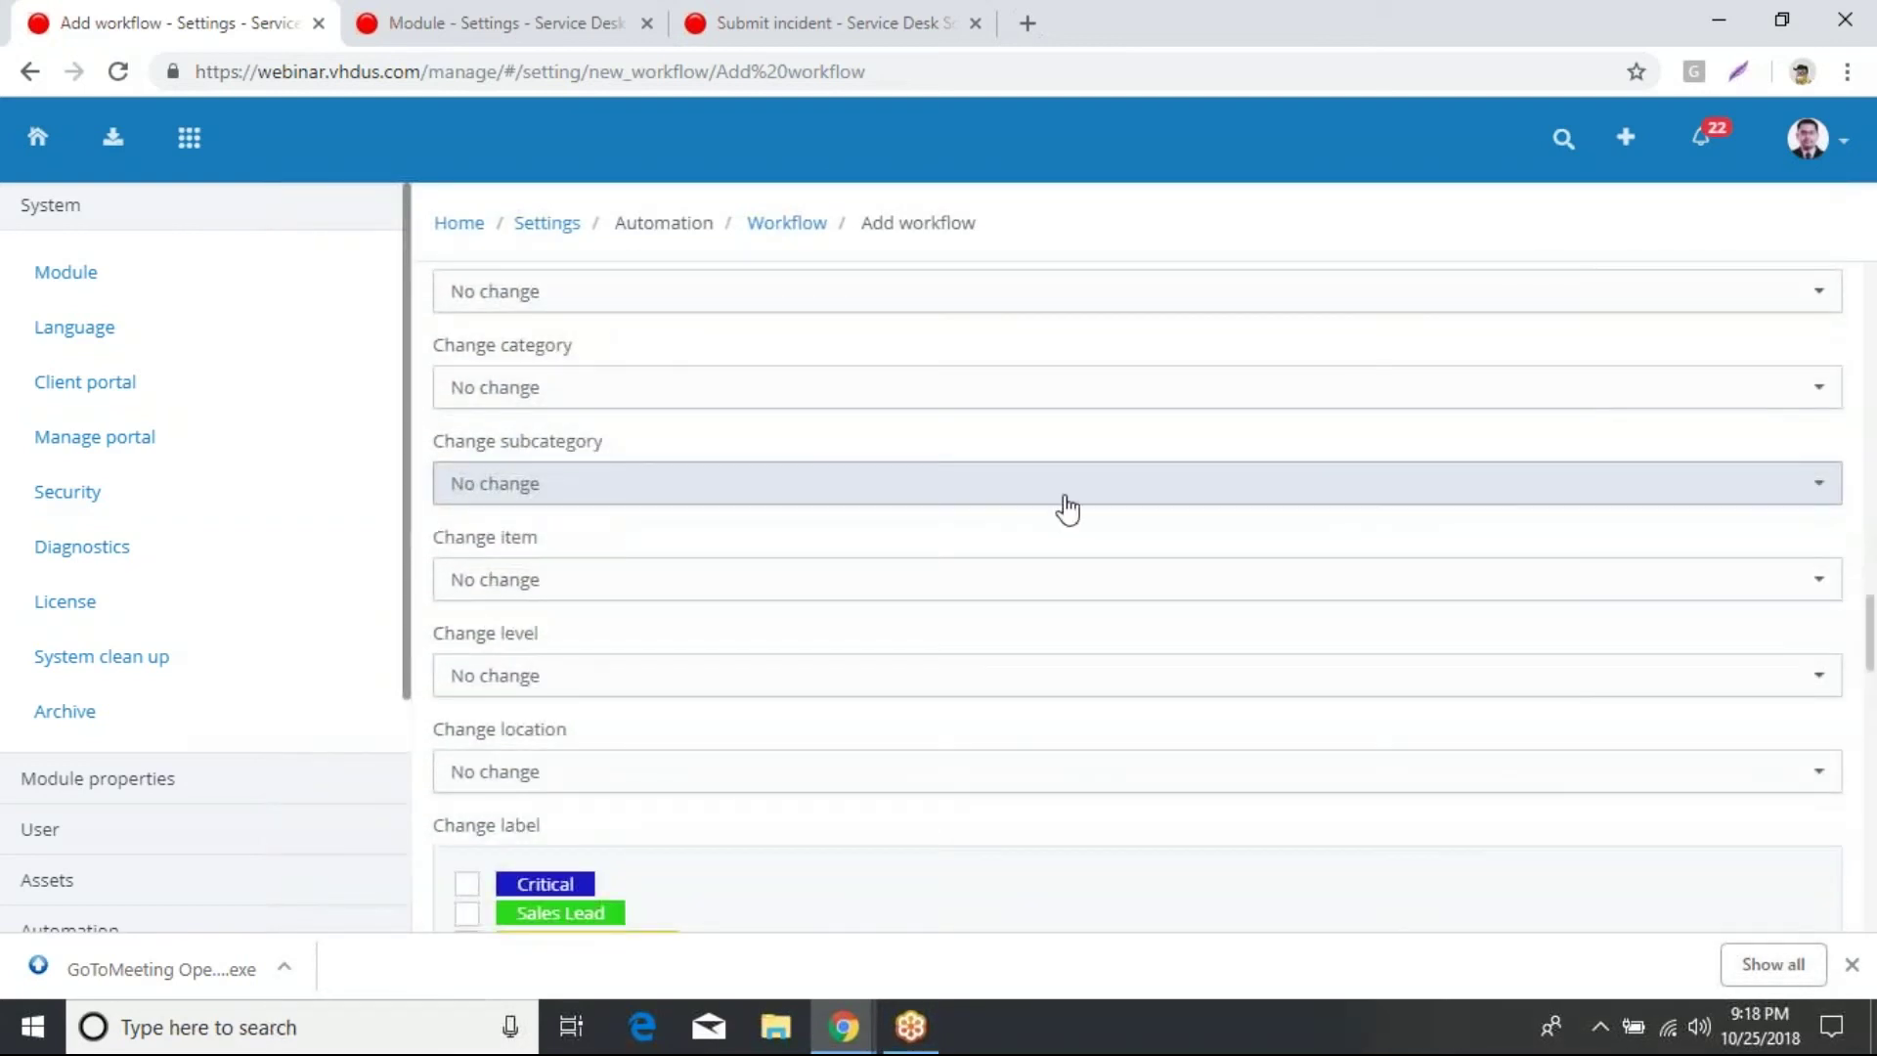
scroll(1068, 501, "down", 1)
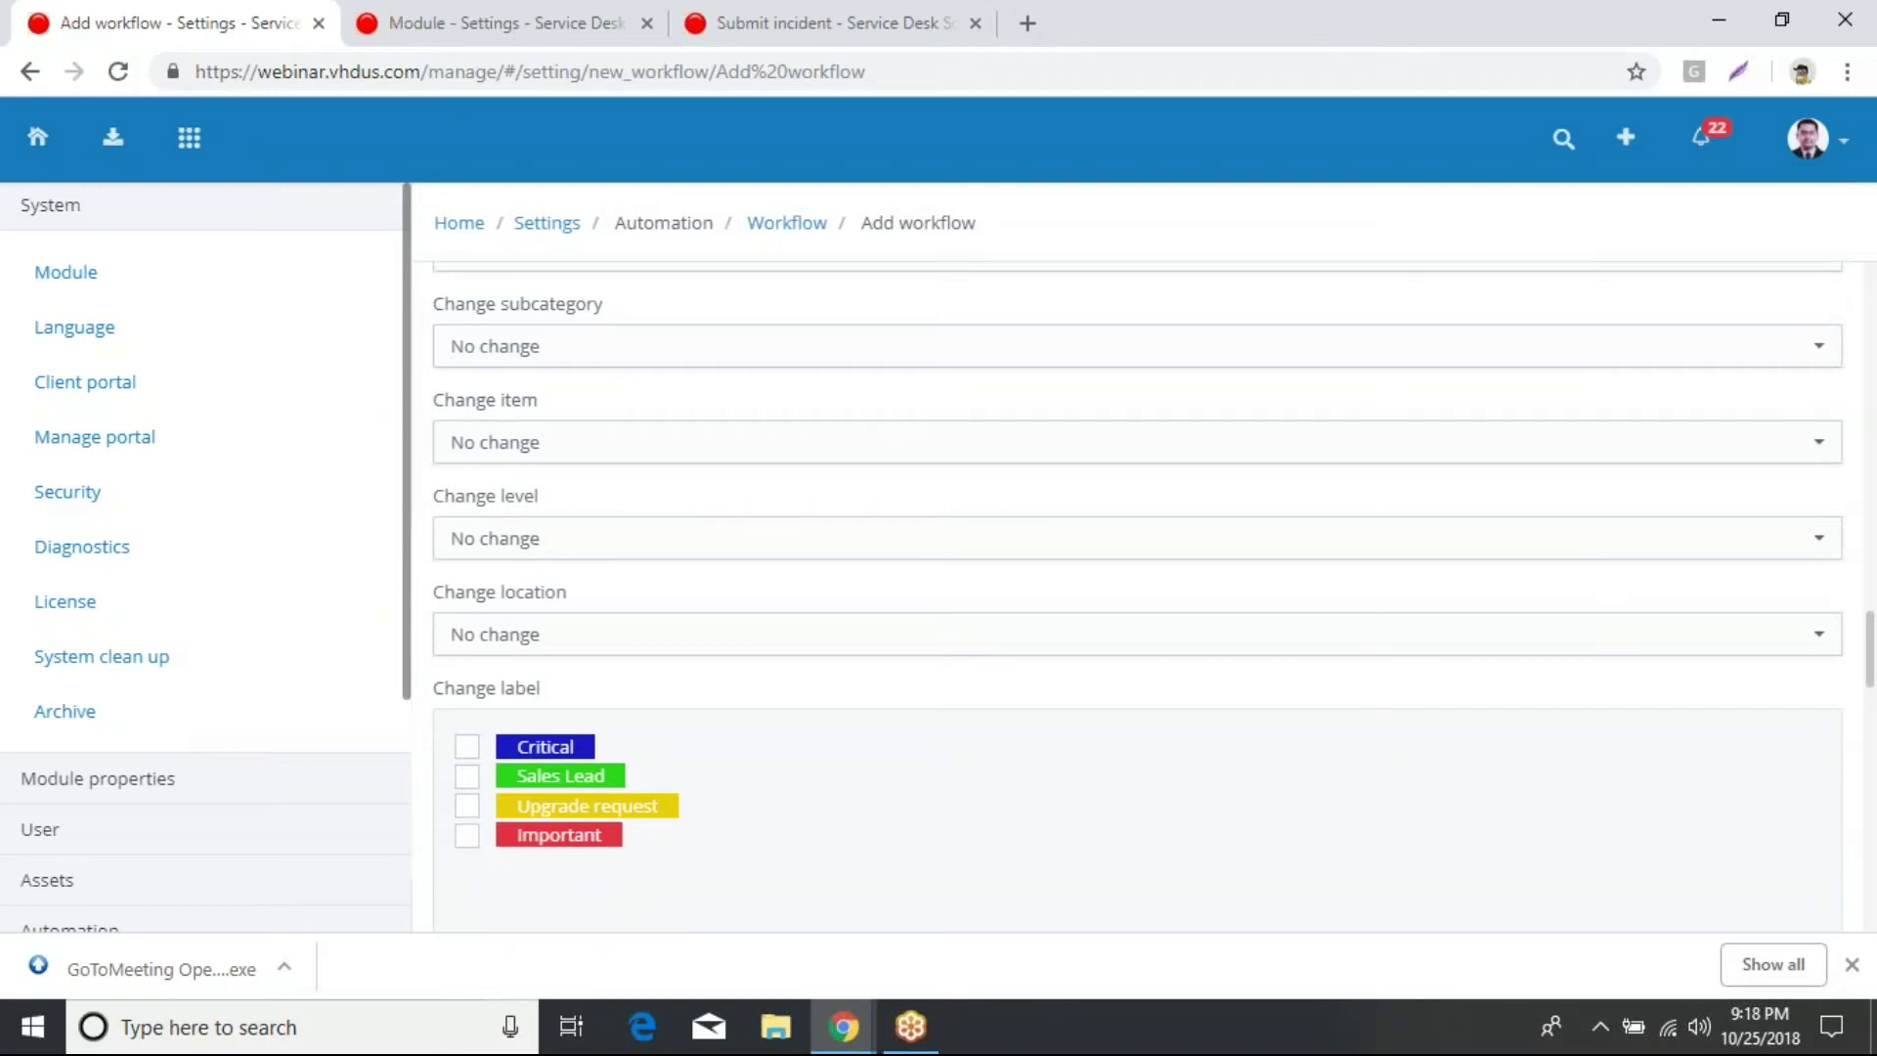
scroll(1082, 549, "down", 3)
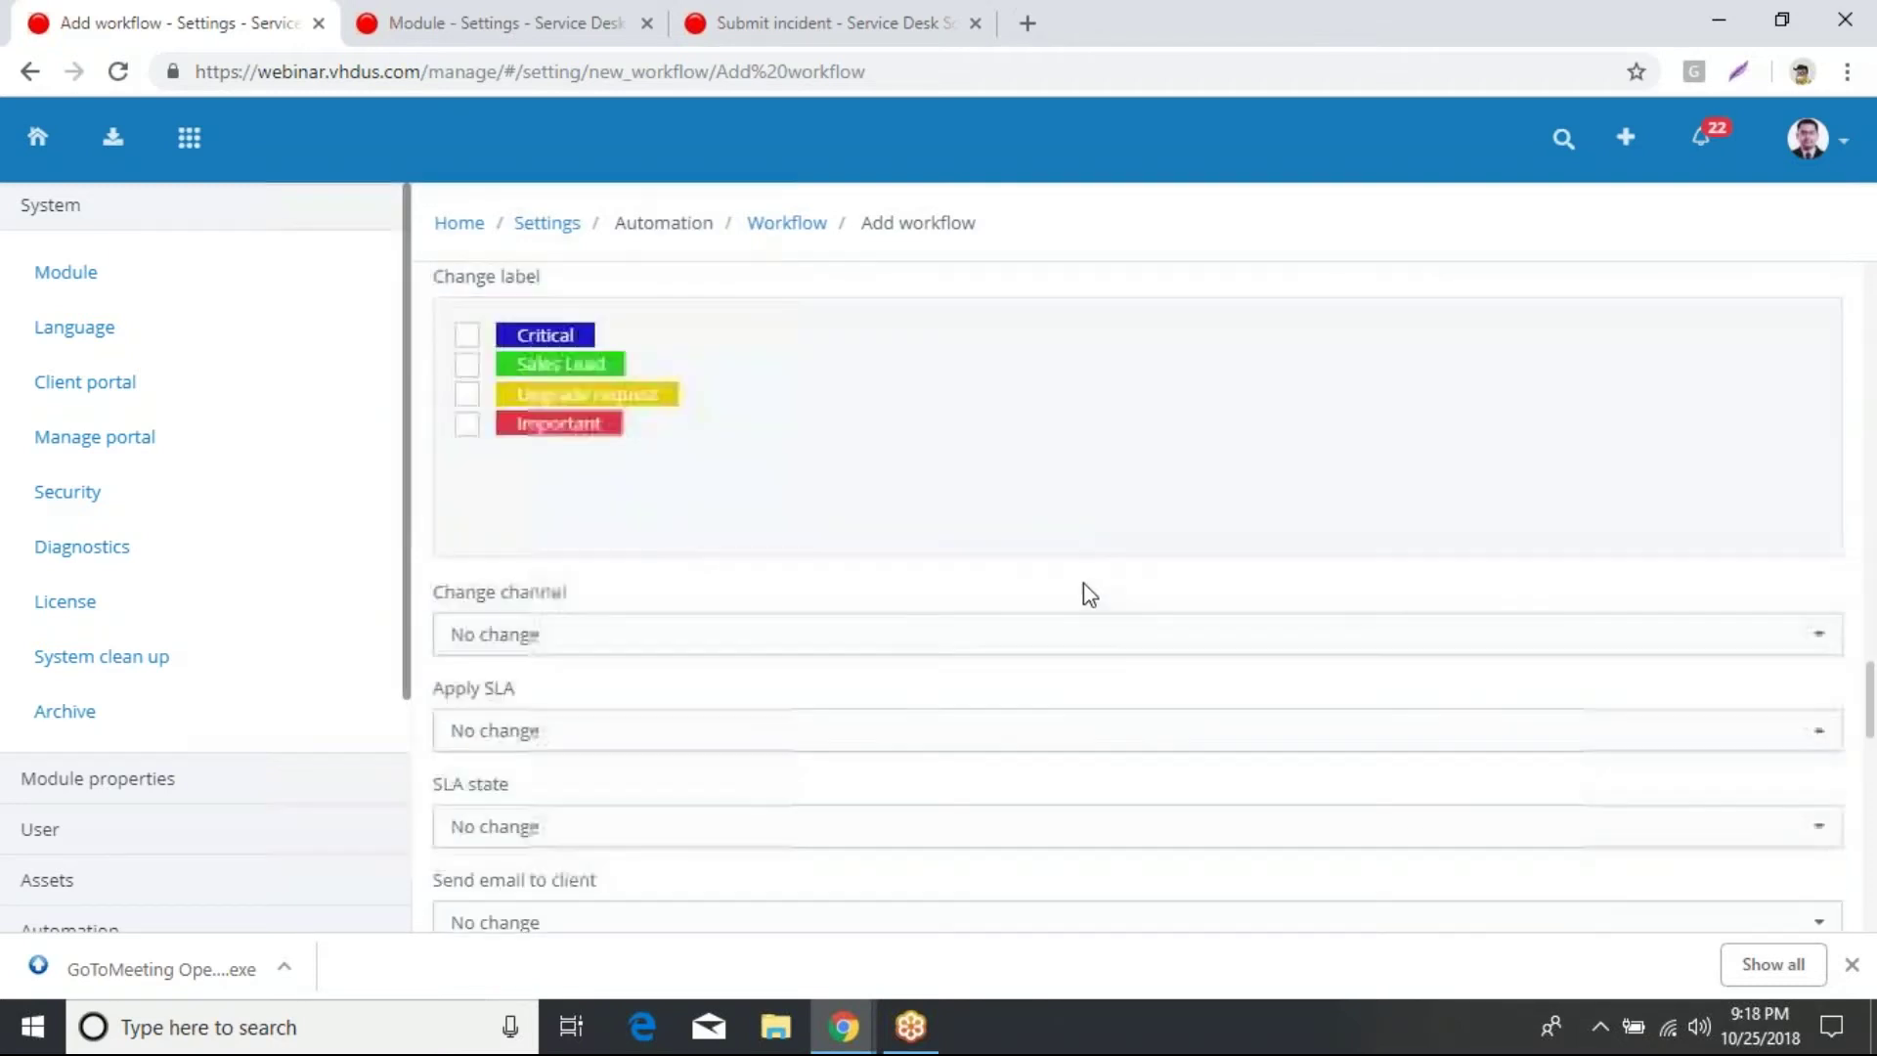
left_click(948, 754)
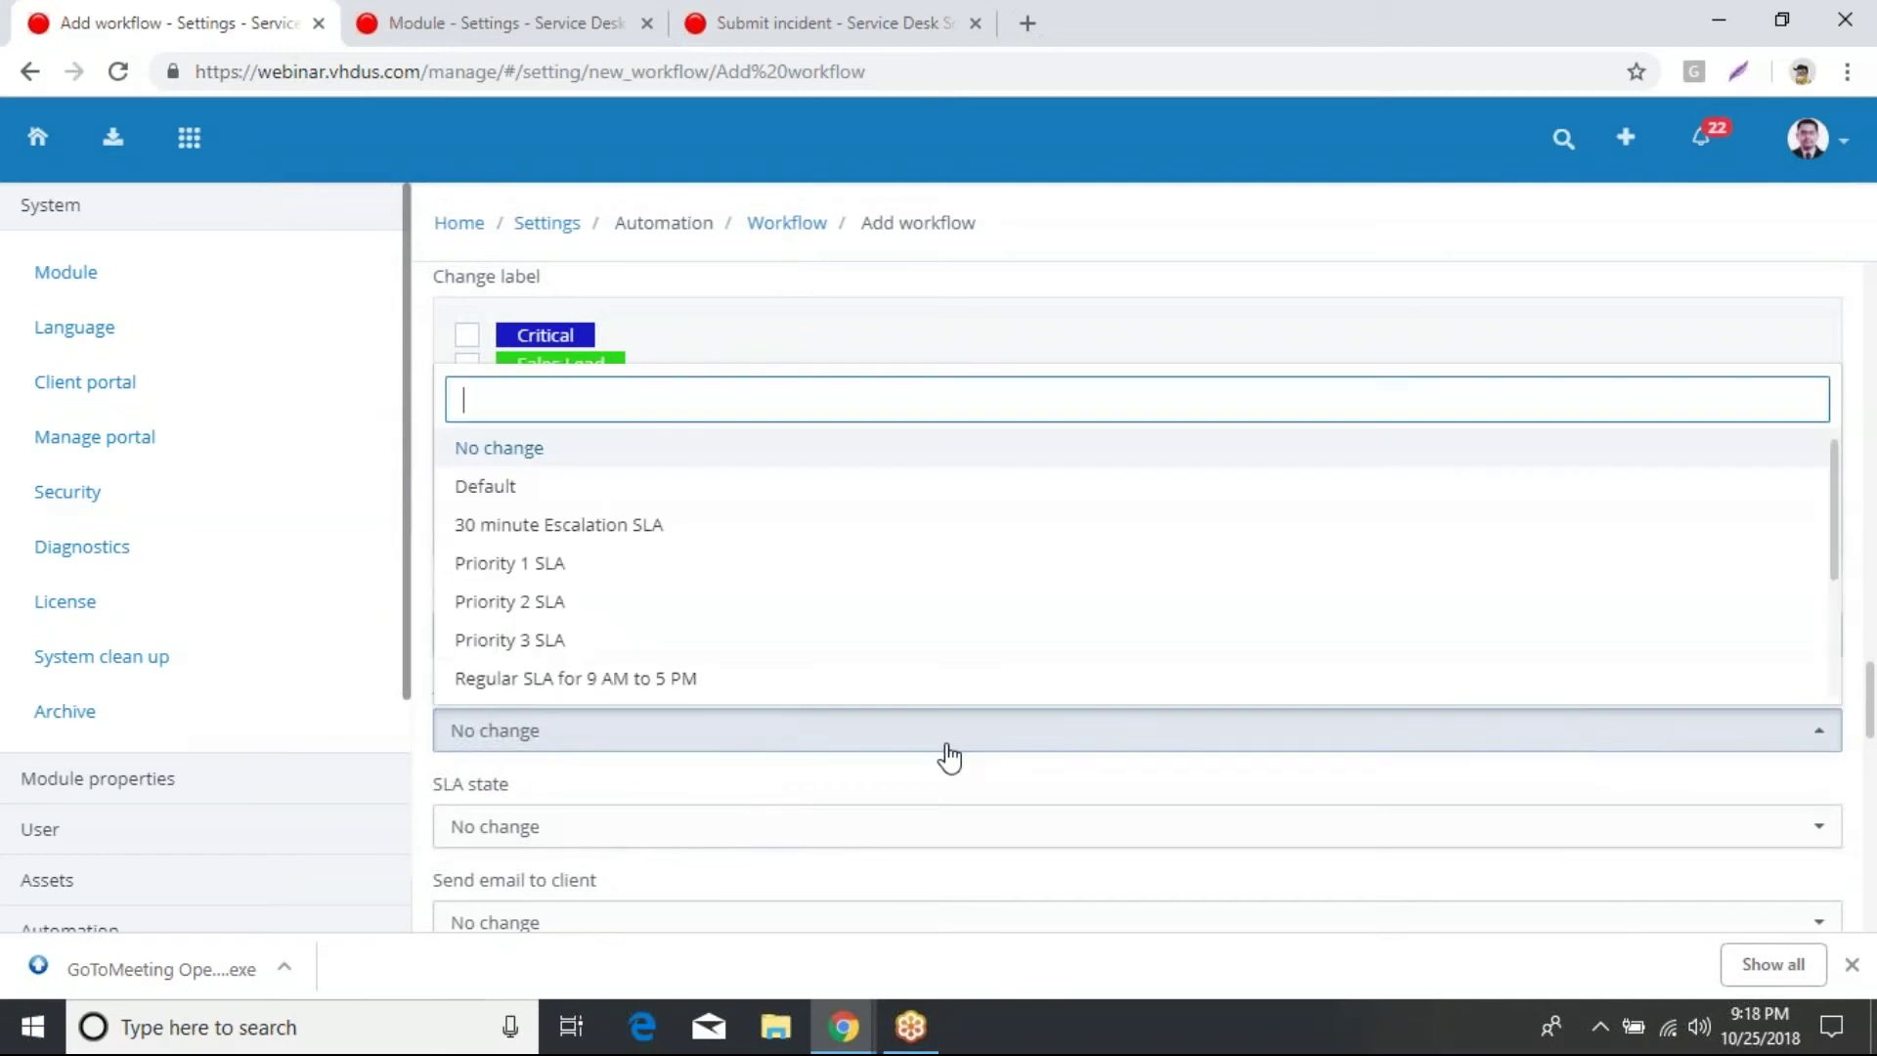
left_click(555, 603)
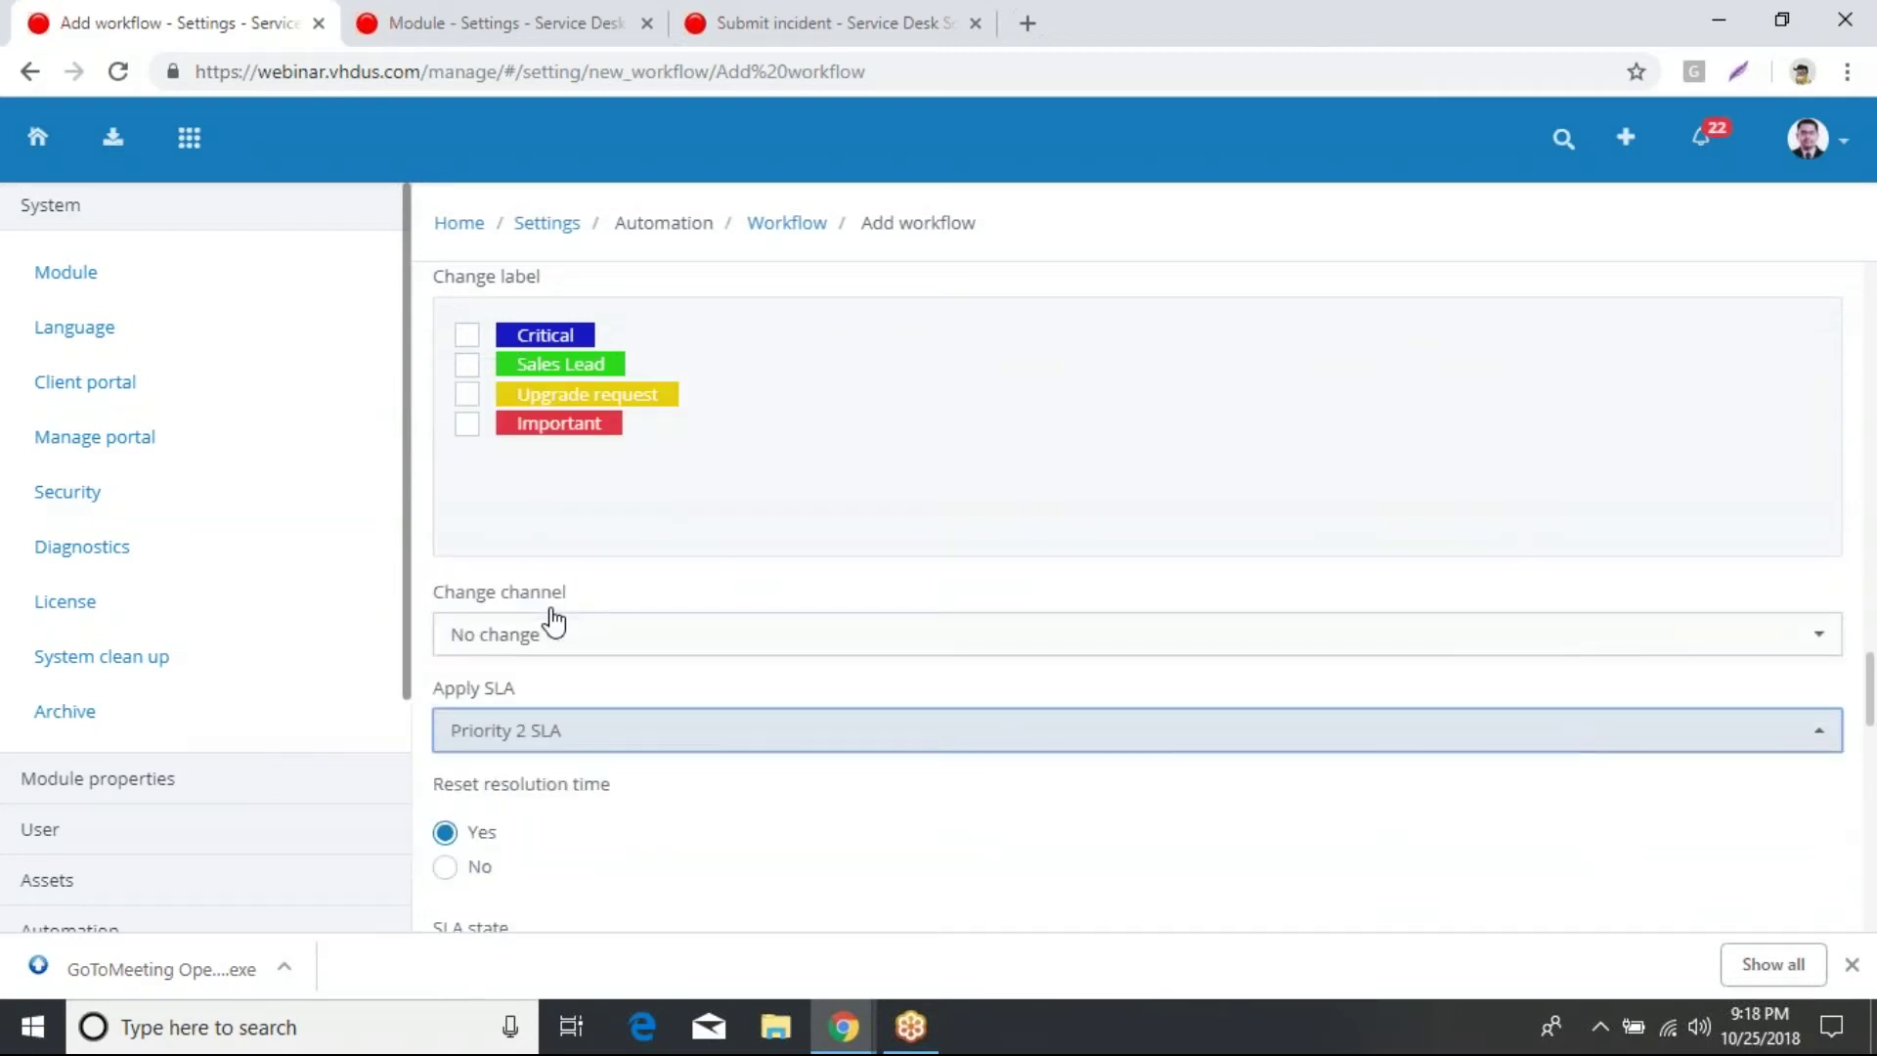
Step: Scroll back up through the workflow form to review the configured settings
scroll(1049, 519, "down", 6)
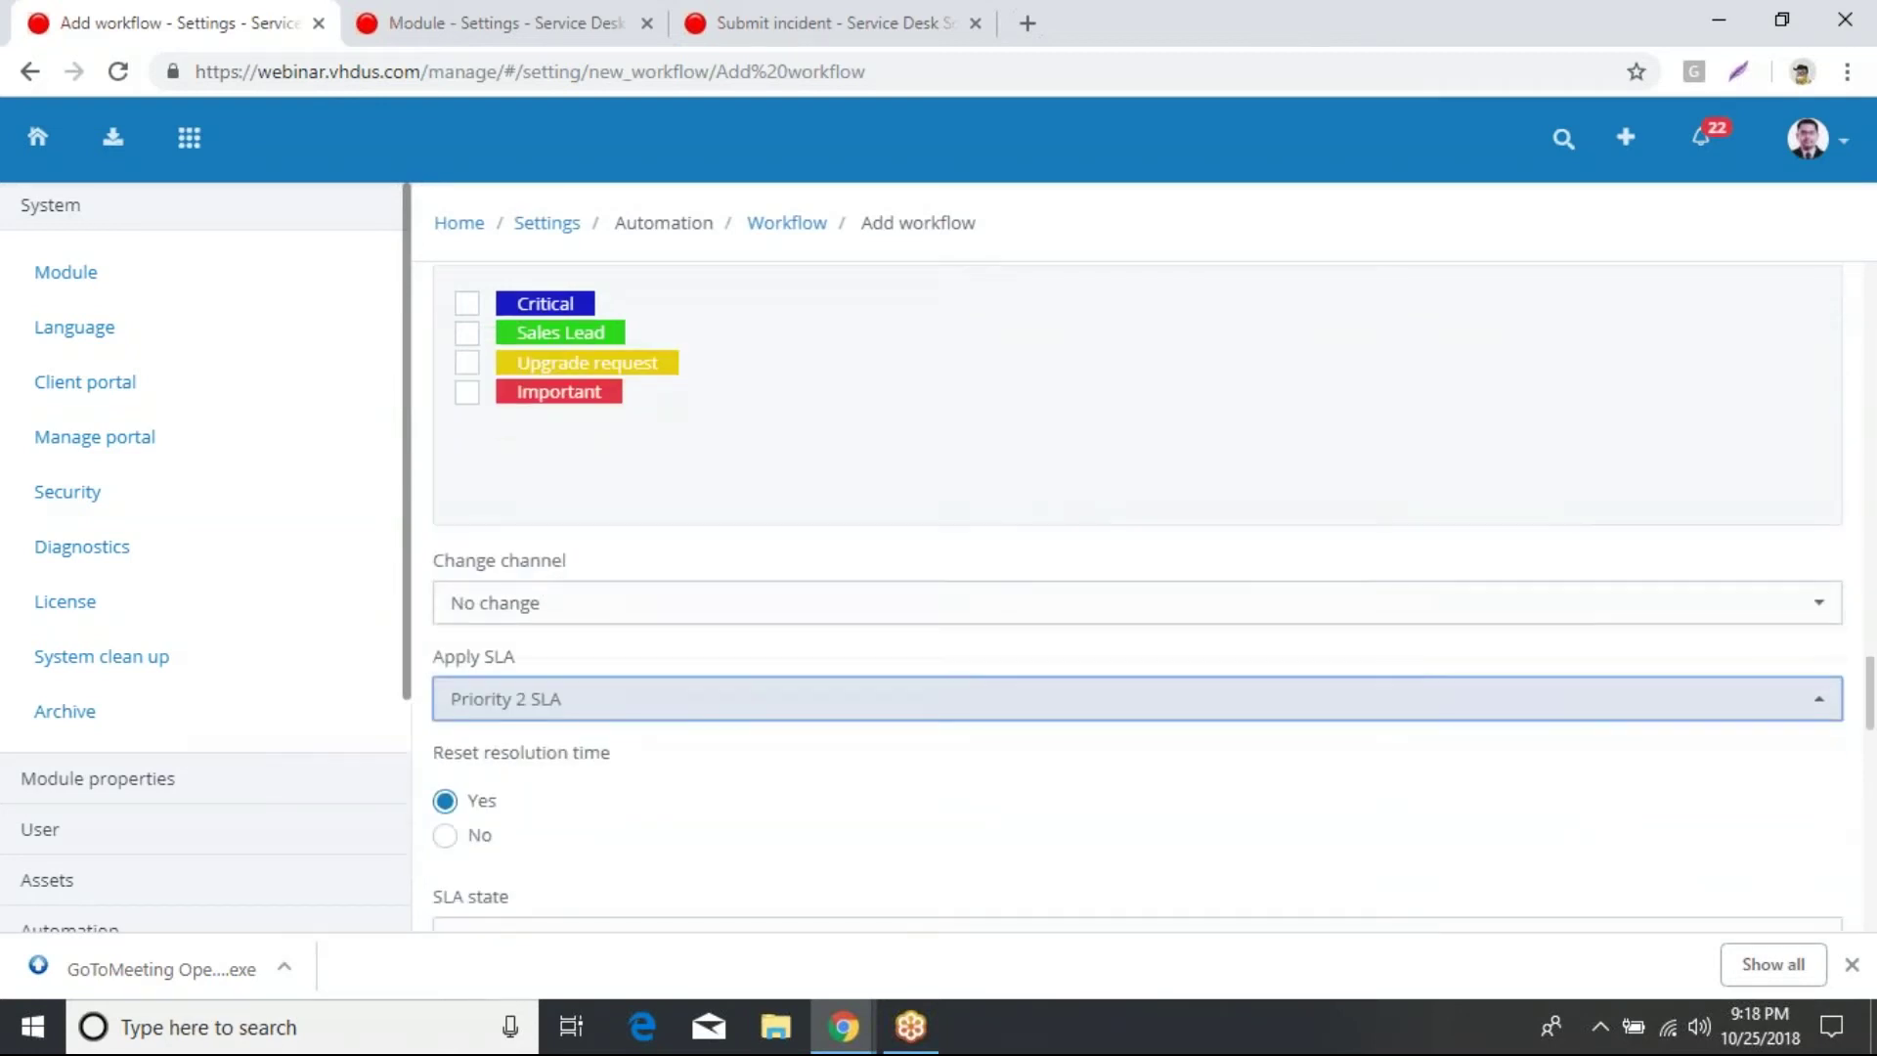
scroll(1083, 562, "down", 10)
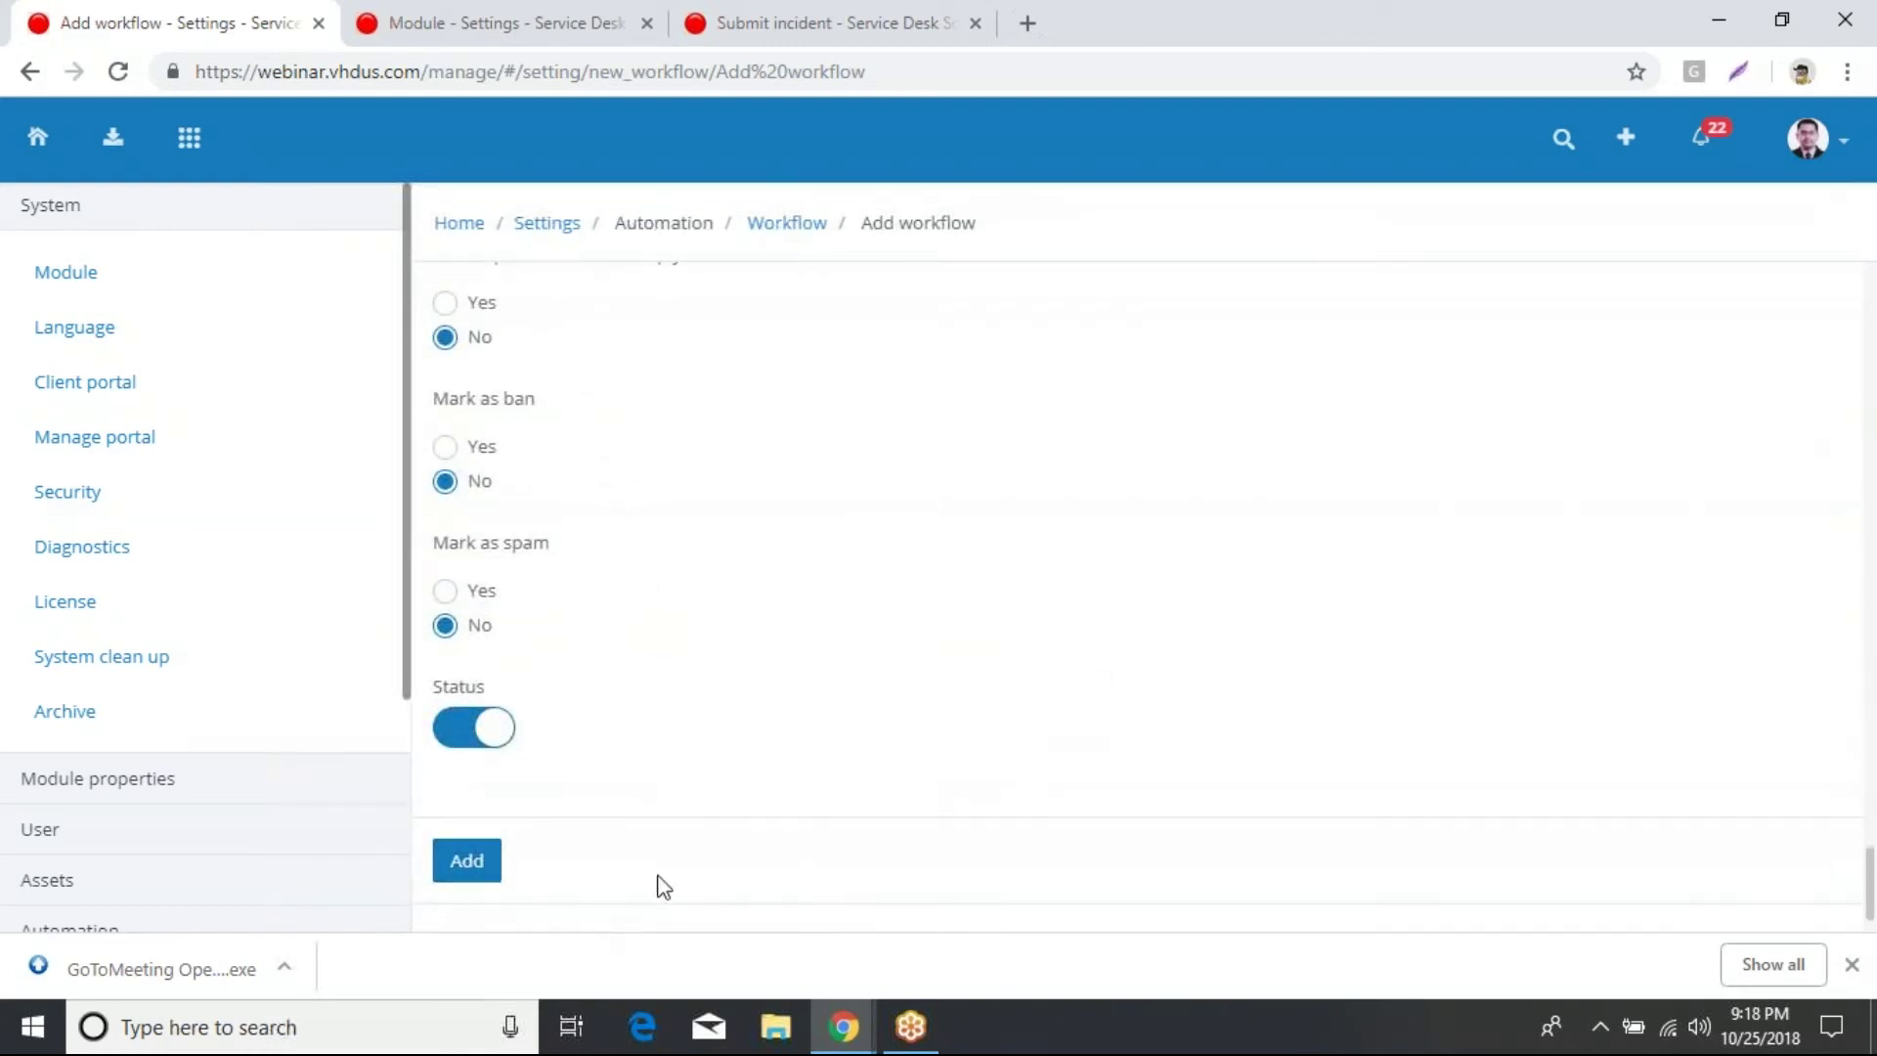
scroll(753, 876, "up", 7)
scroll(751, 864, "up", 4)
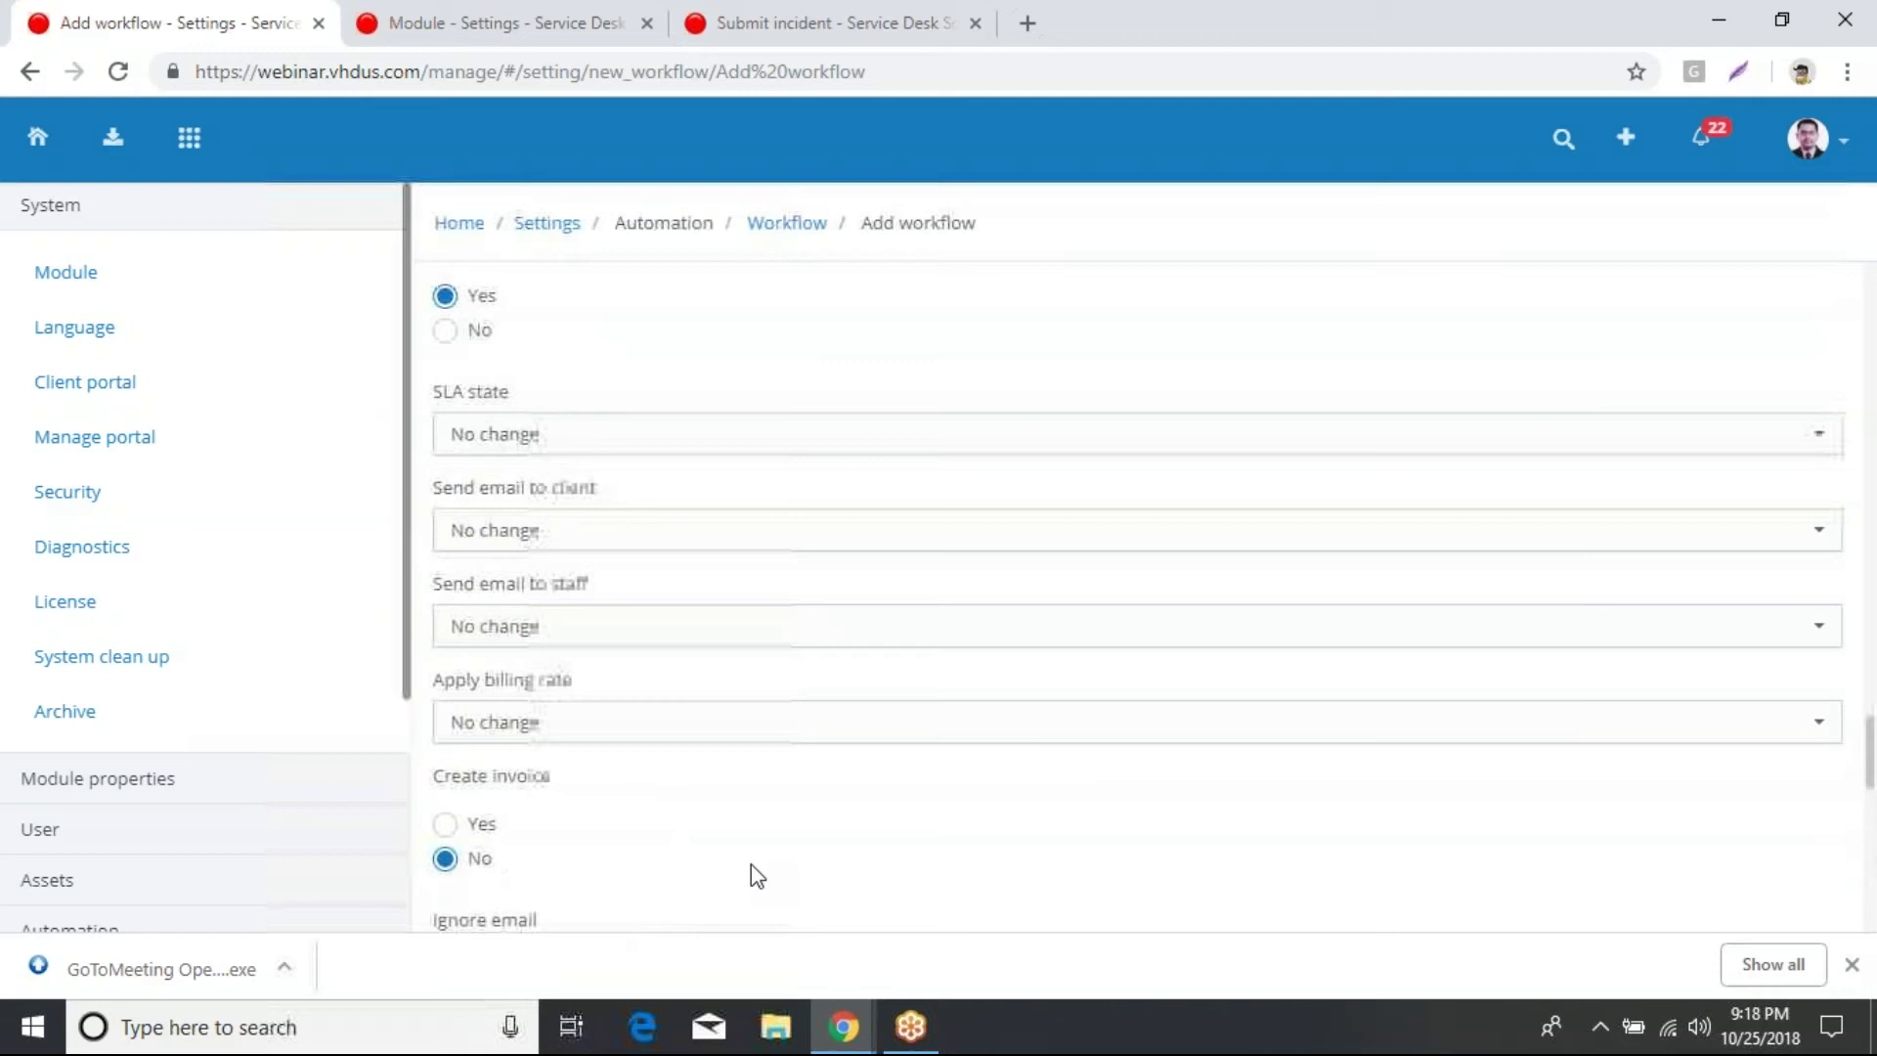
scroll(751, 864, "up", 1)
scroll(751, 864, "down", 1)
scroll(750, 864, "up", 10)
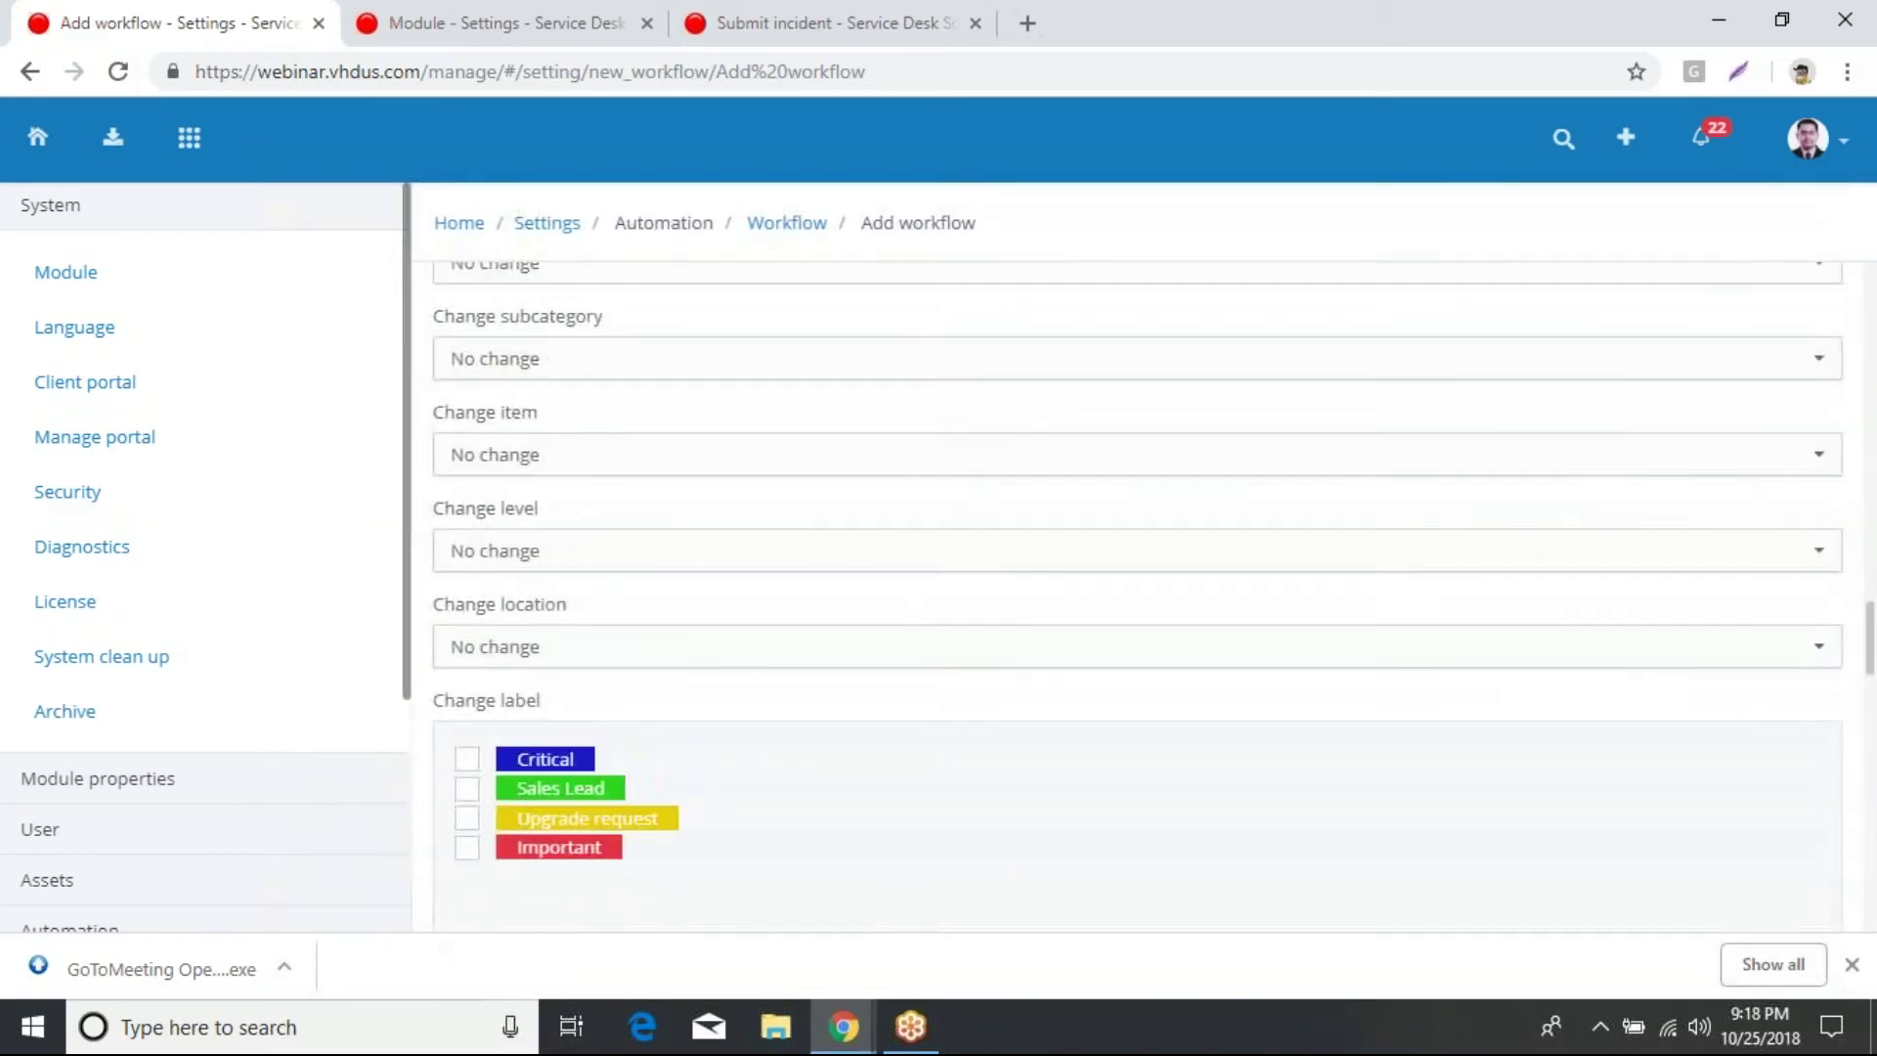
scroll(751, 852, "up", 7)
scroll(762, 684, "up", 14)
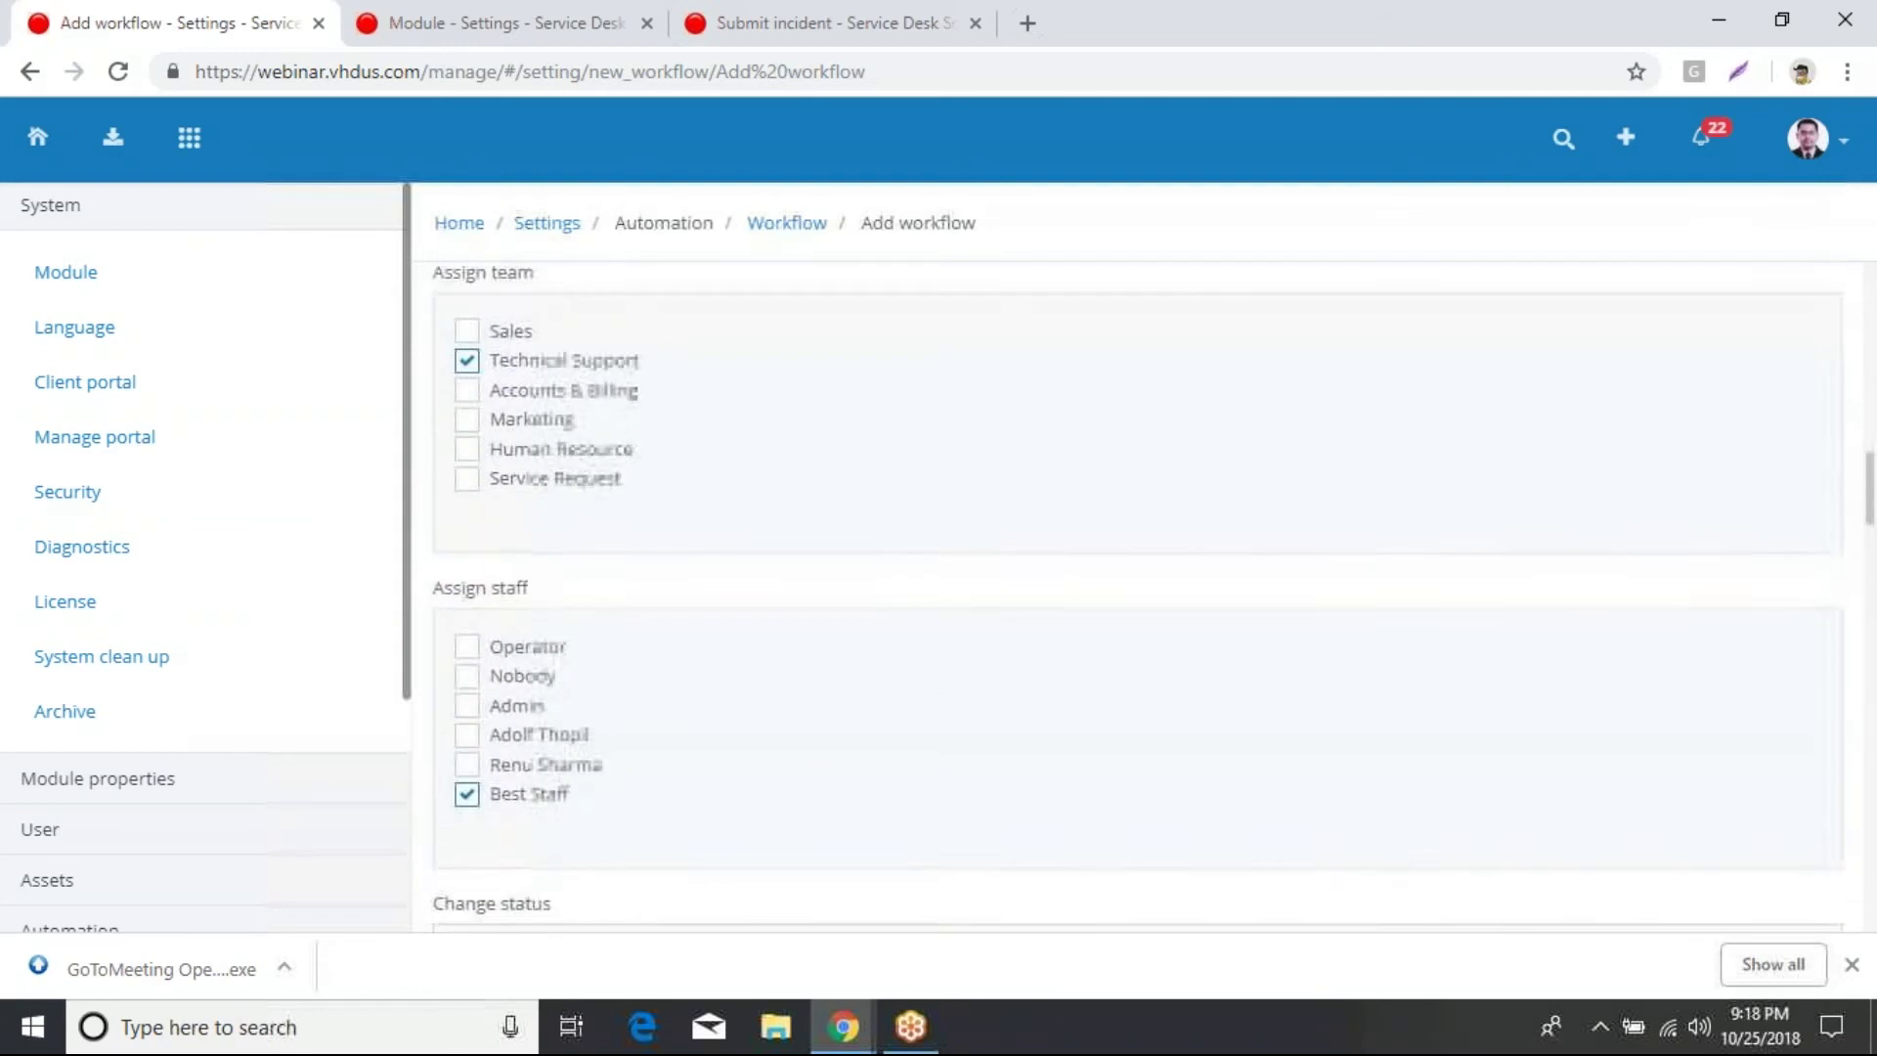
Step: Return to Settings and open the SLA list showing the Priority 1–3 SLAs
left_click(556, 230)
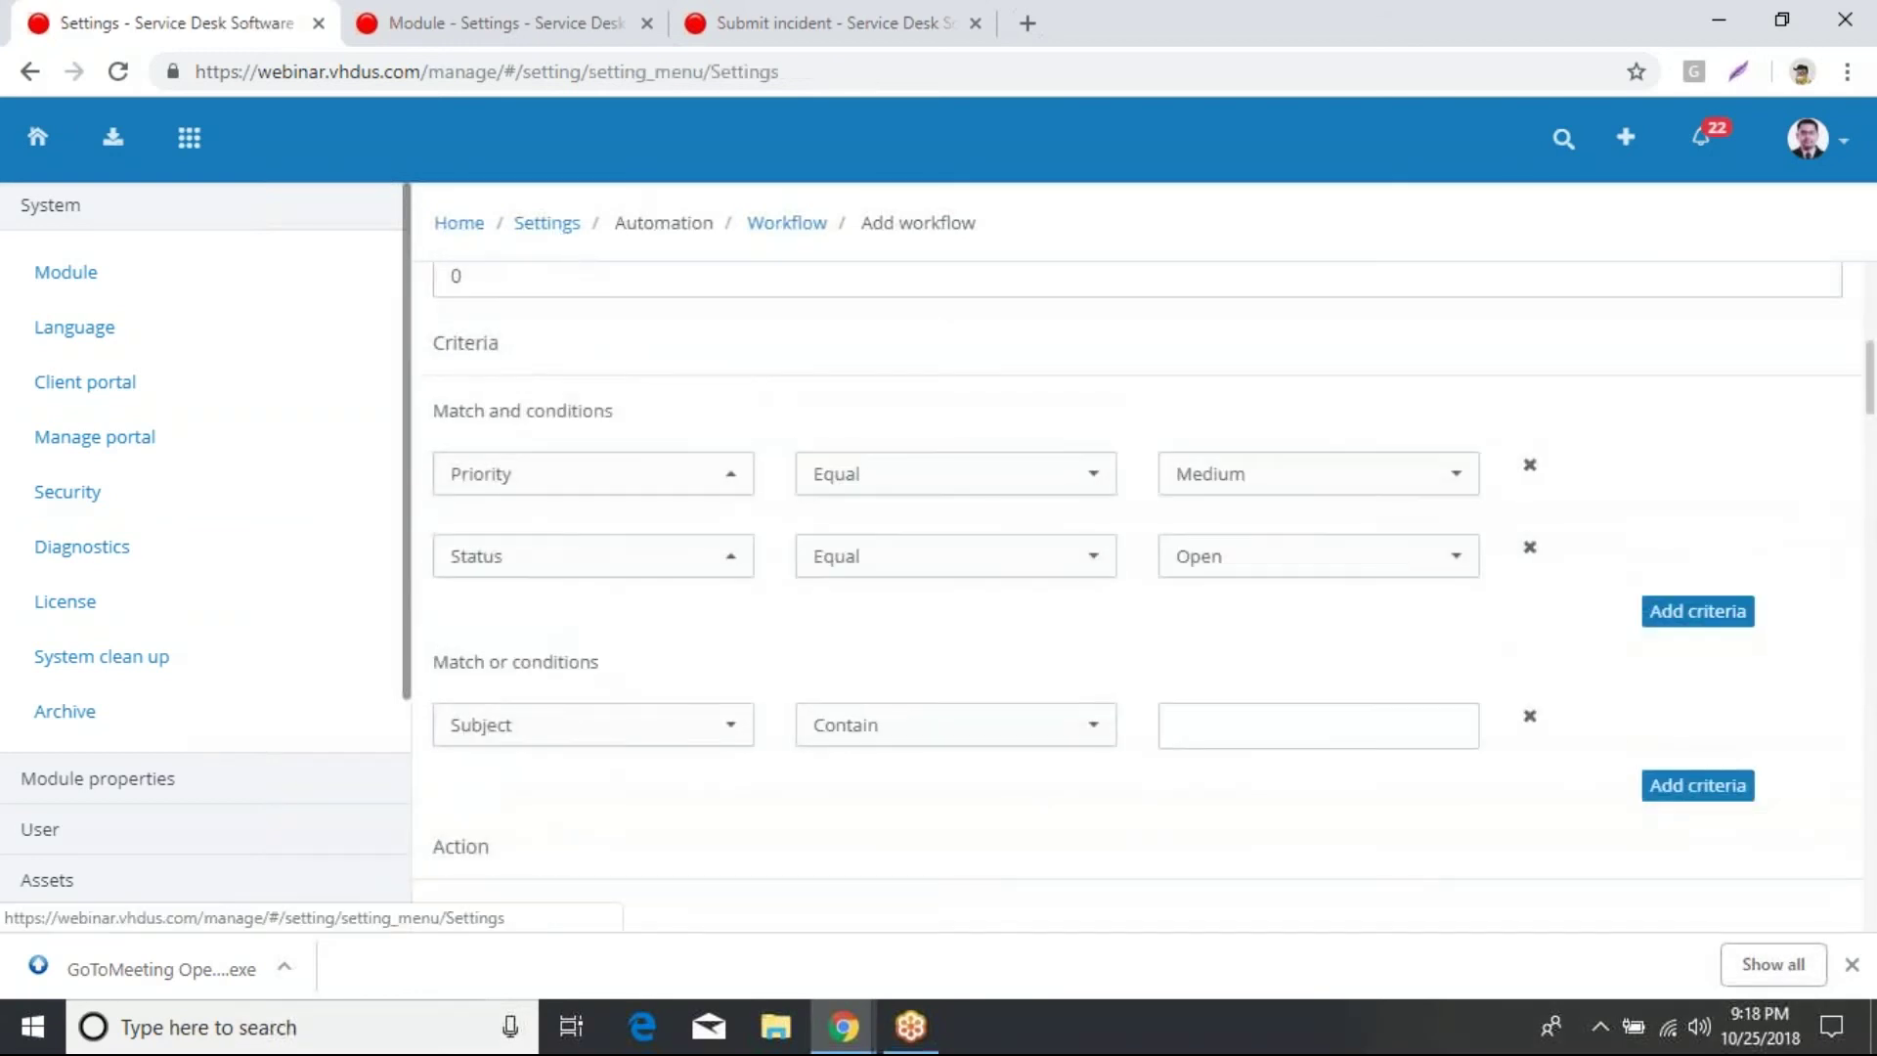
scroll(1070, 678, "down", 3)
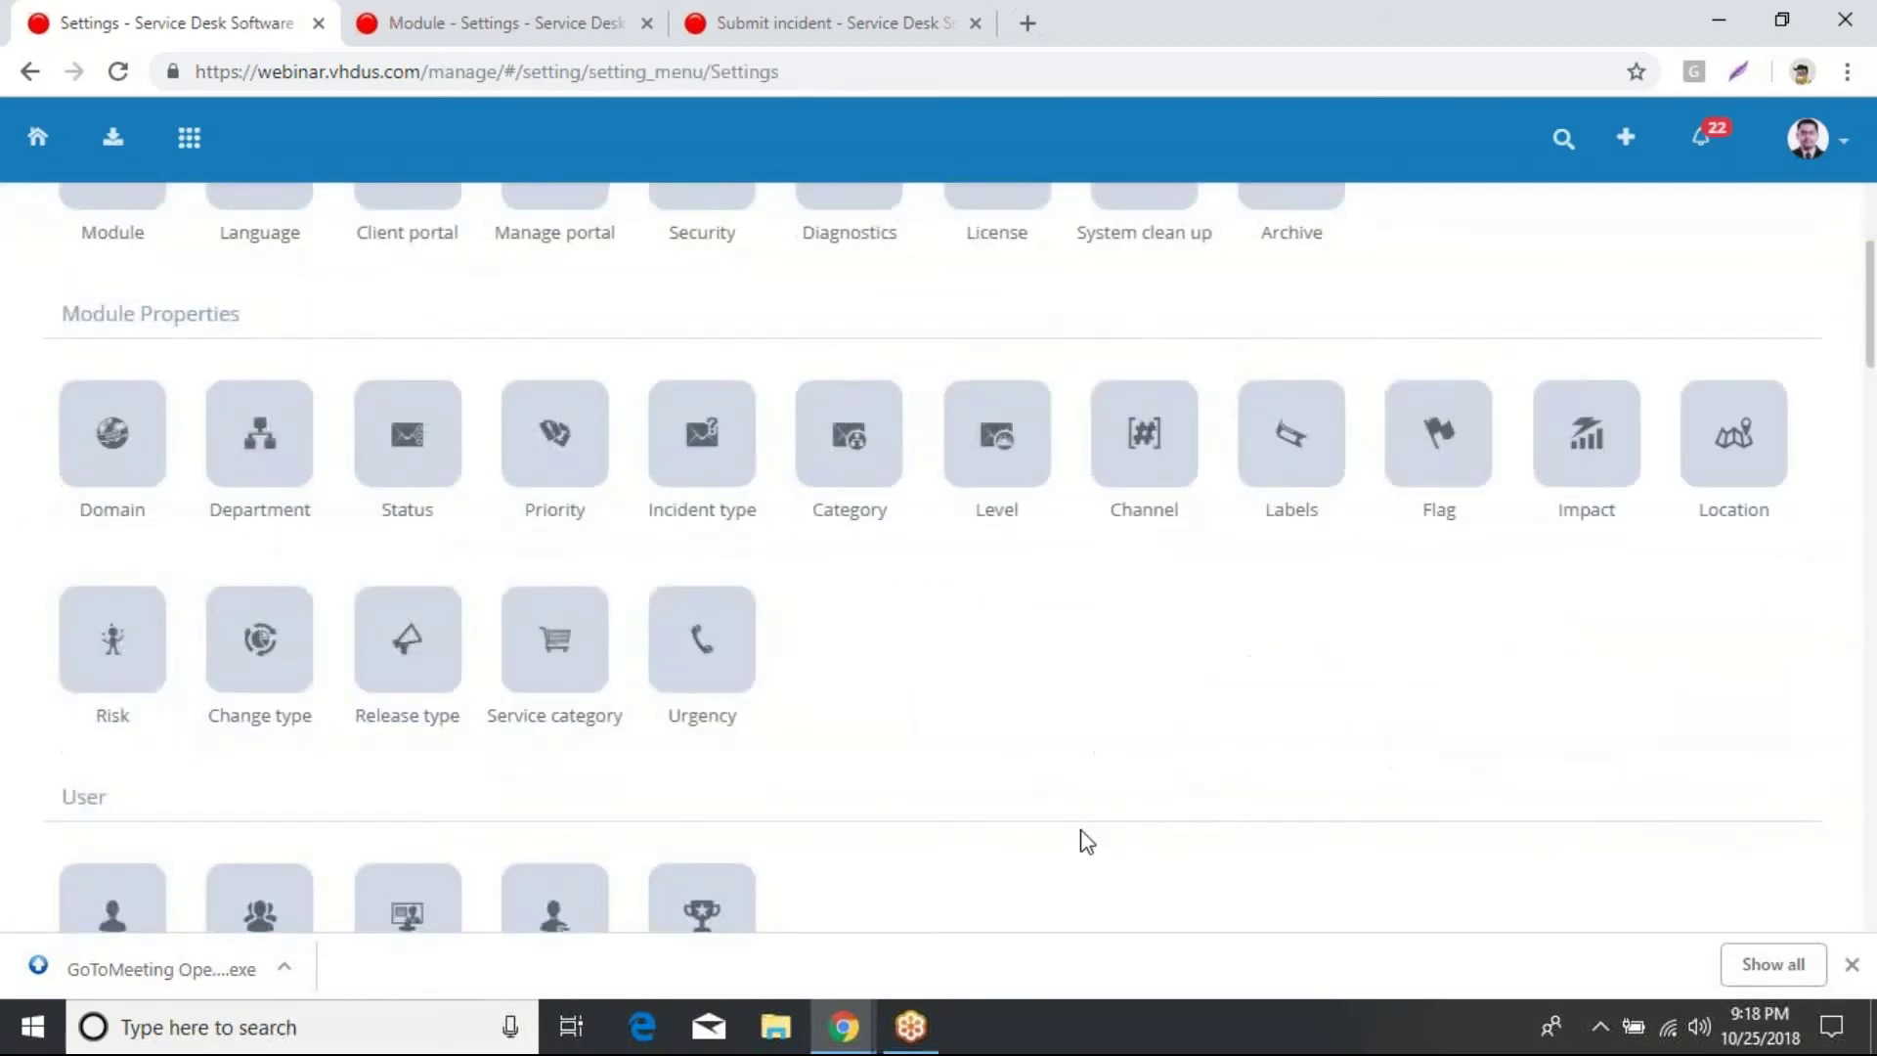
scroll(1081, 841, "down", 15)
scroll(625, 596, "up", 4)
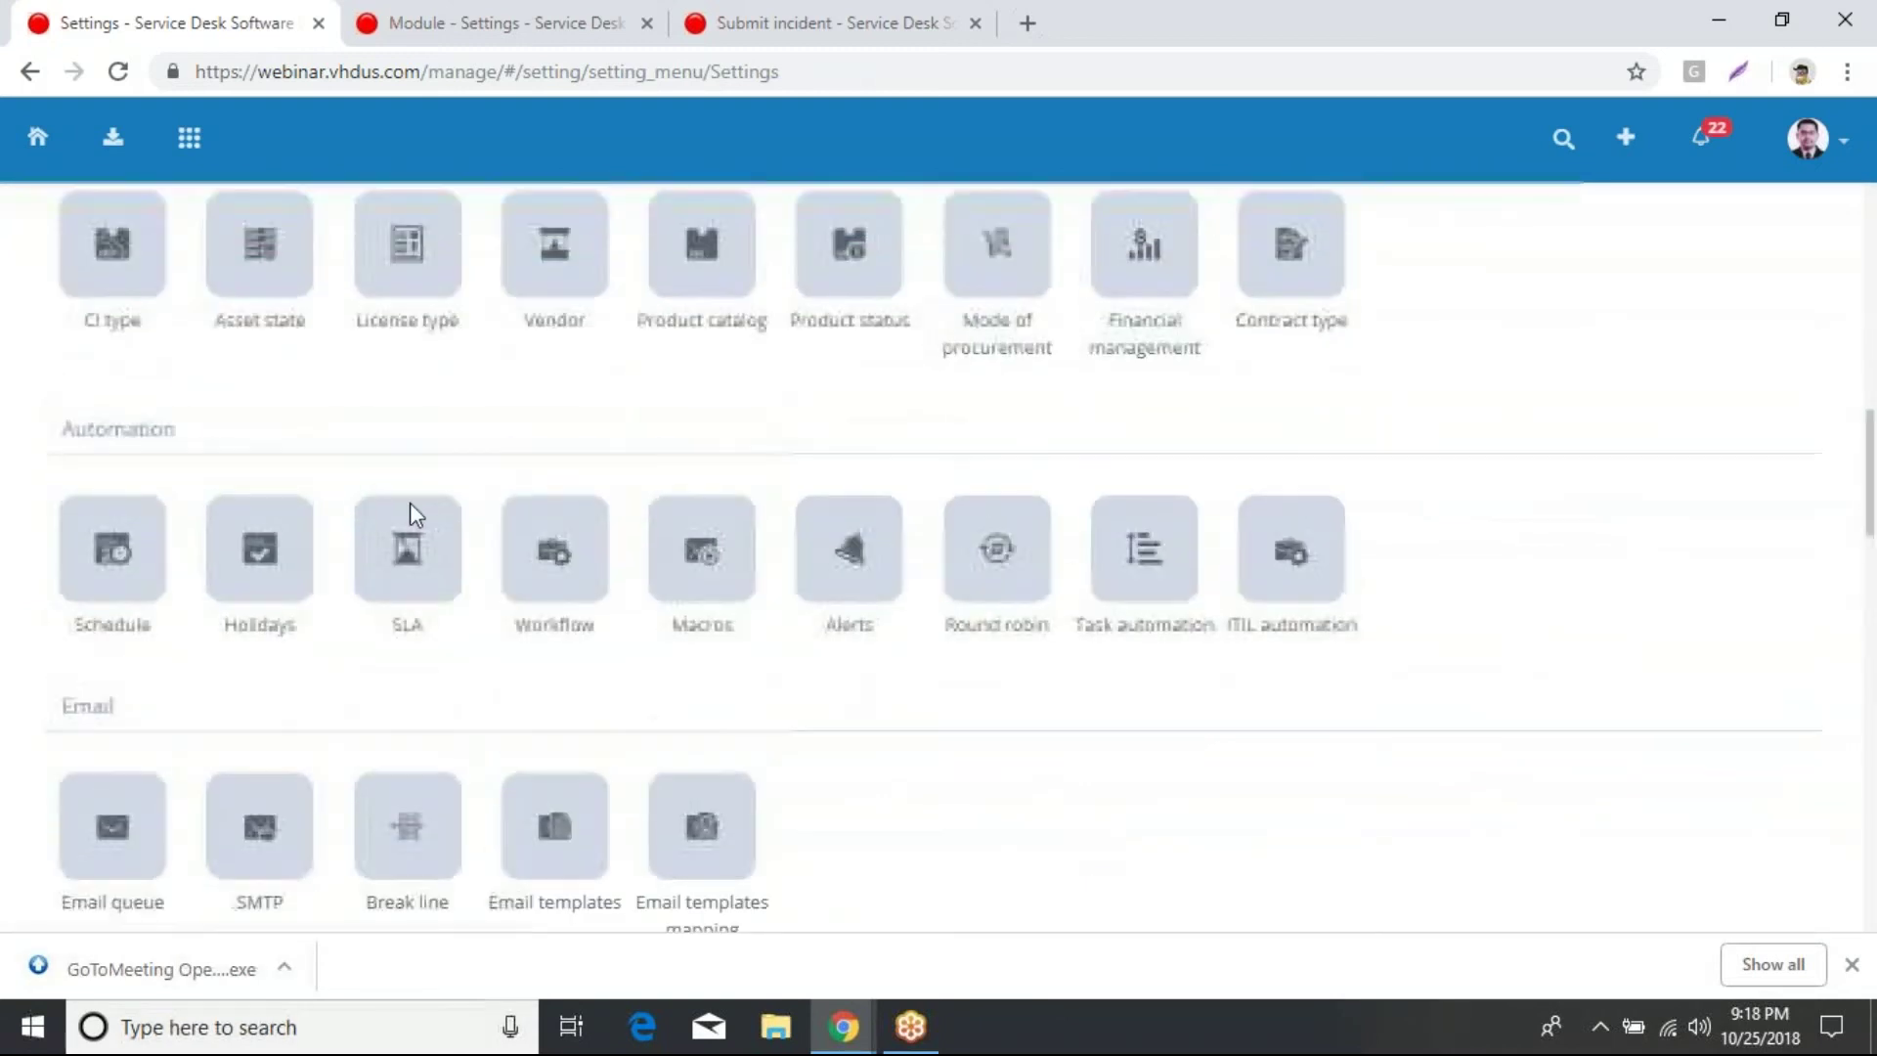
left_click(436, 583)
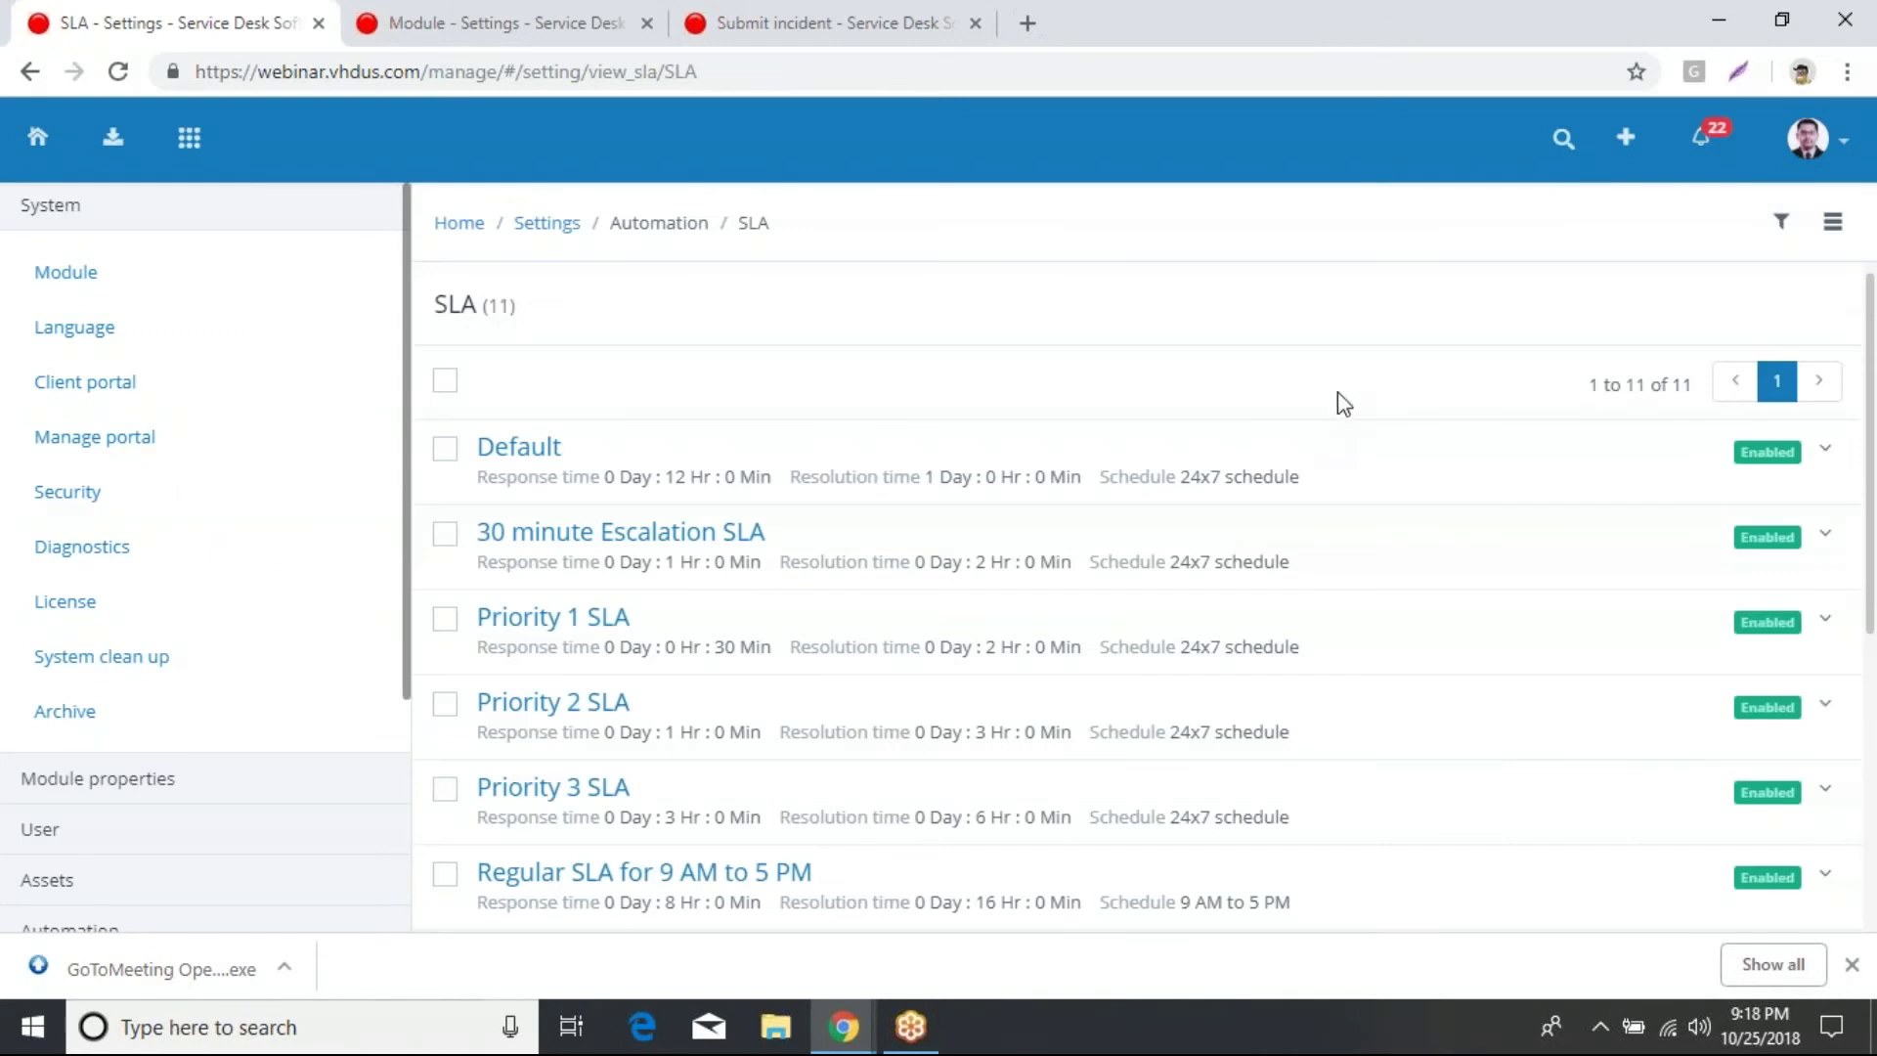
Step: Open the Add SLA form to look over the new-SLA fields
left_click(1841, 229)
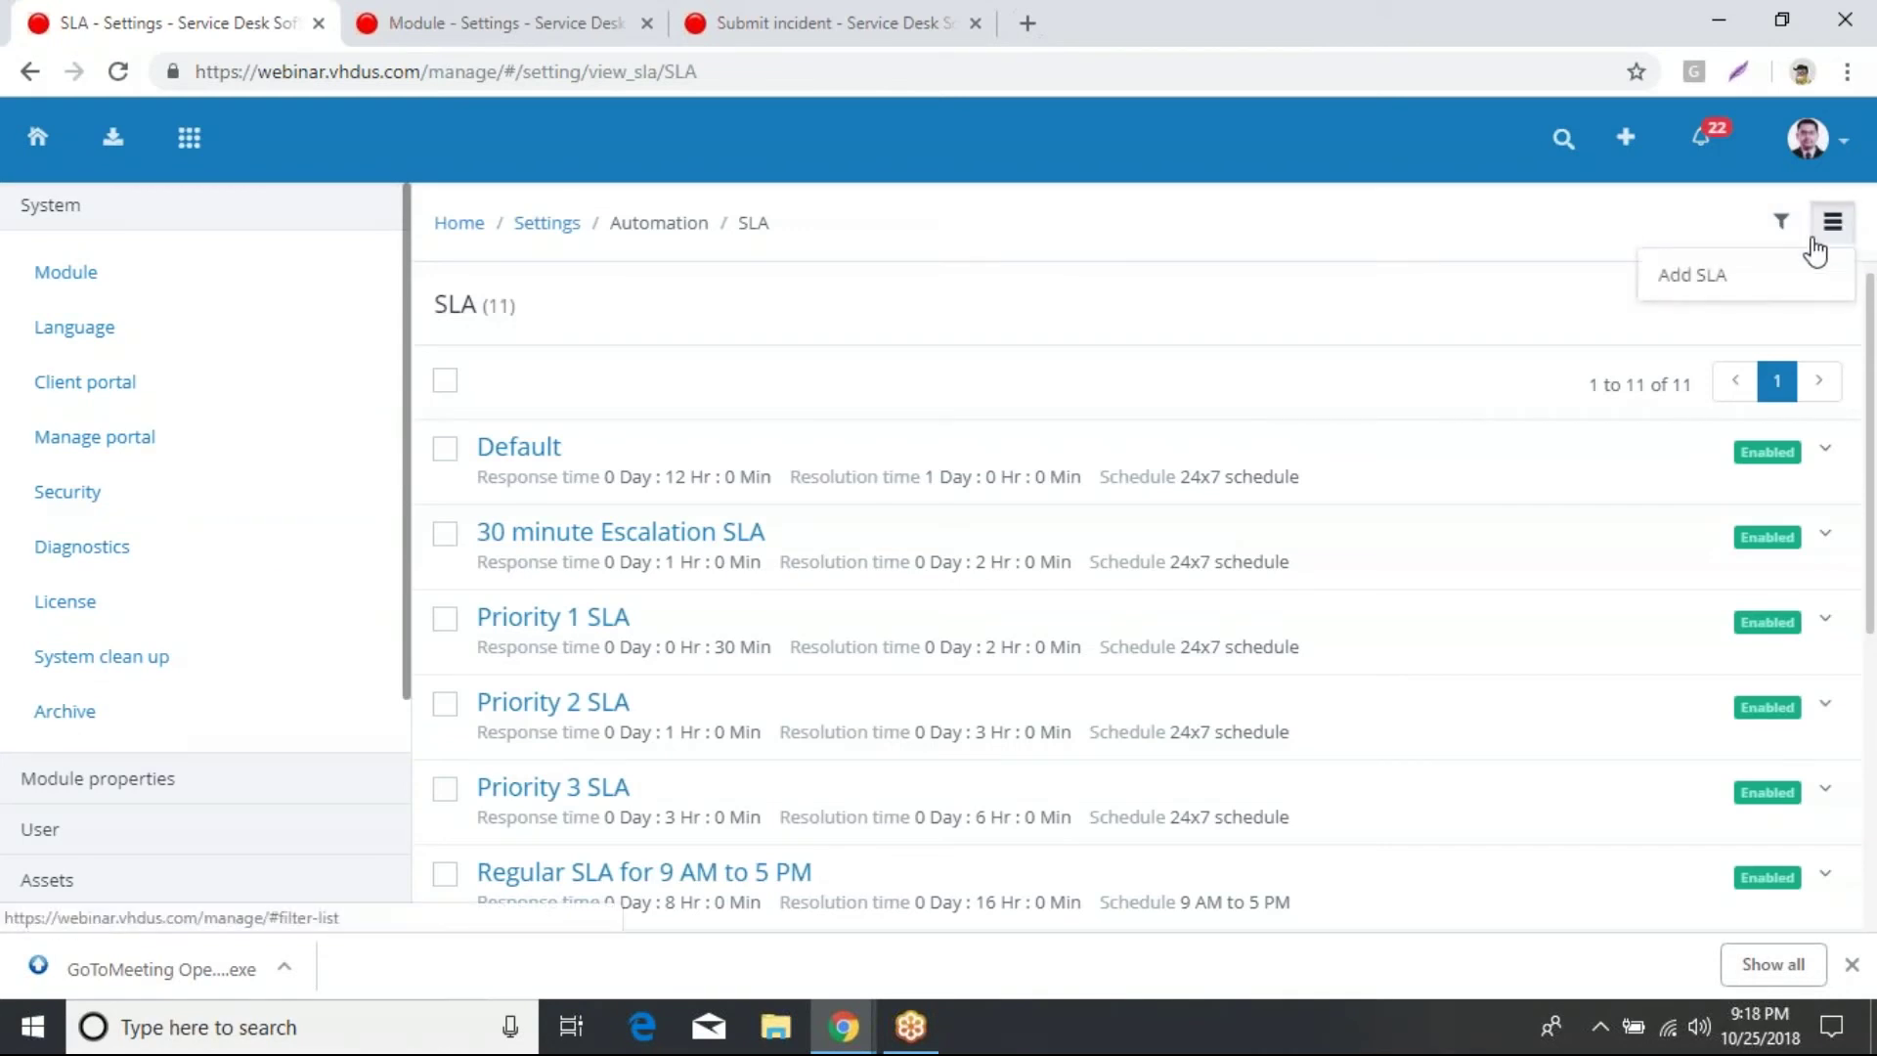
left_click(1715, 281)
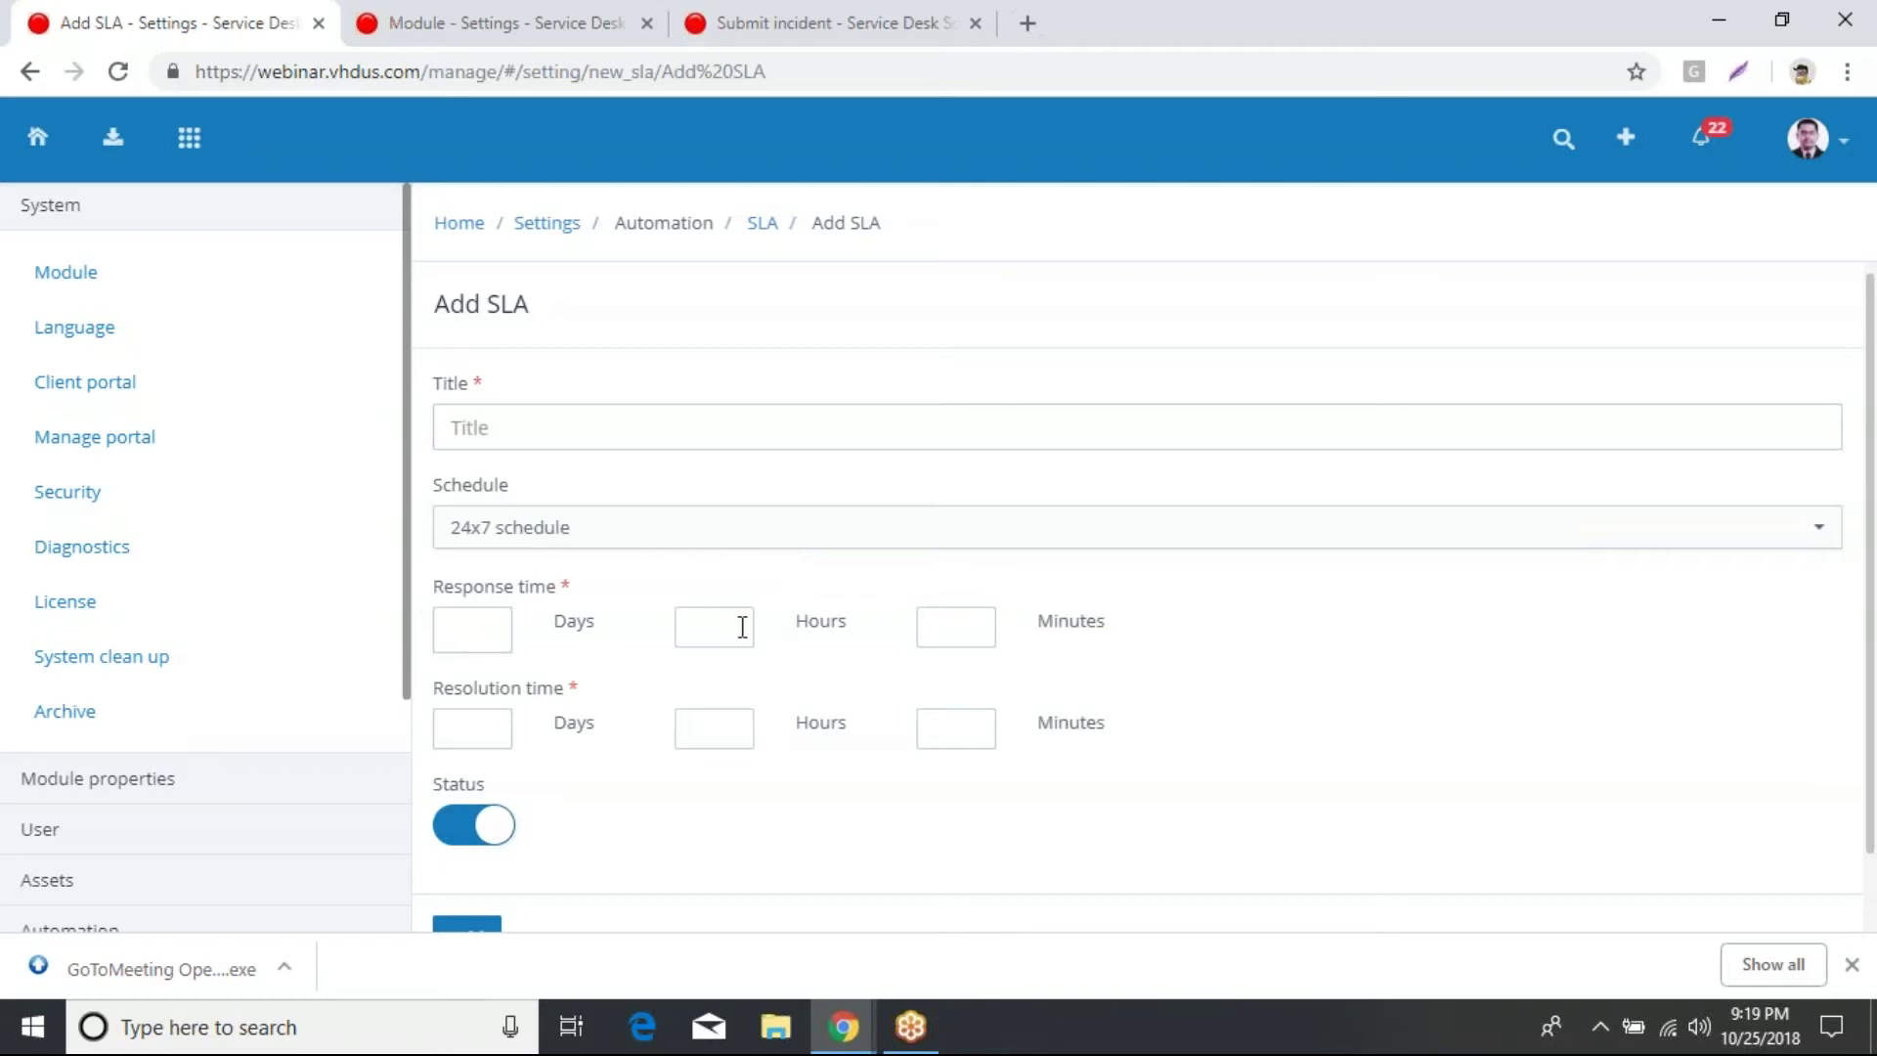
scroll(762, 640, "down", 1)
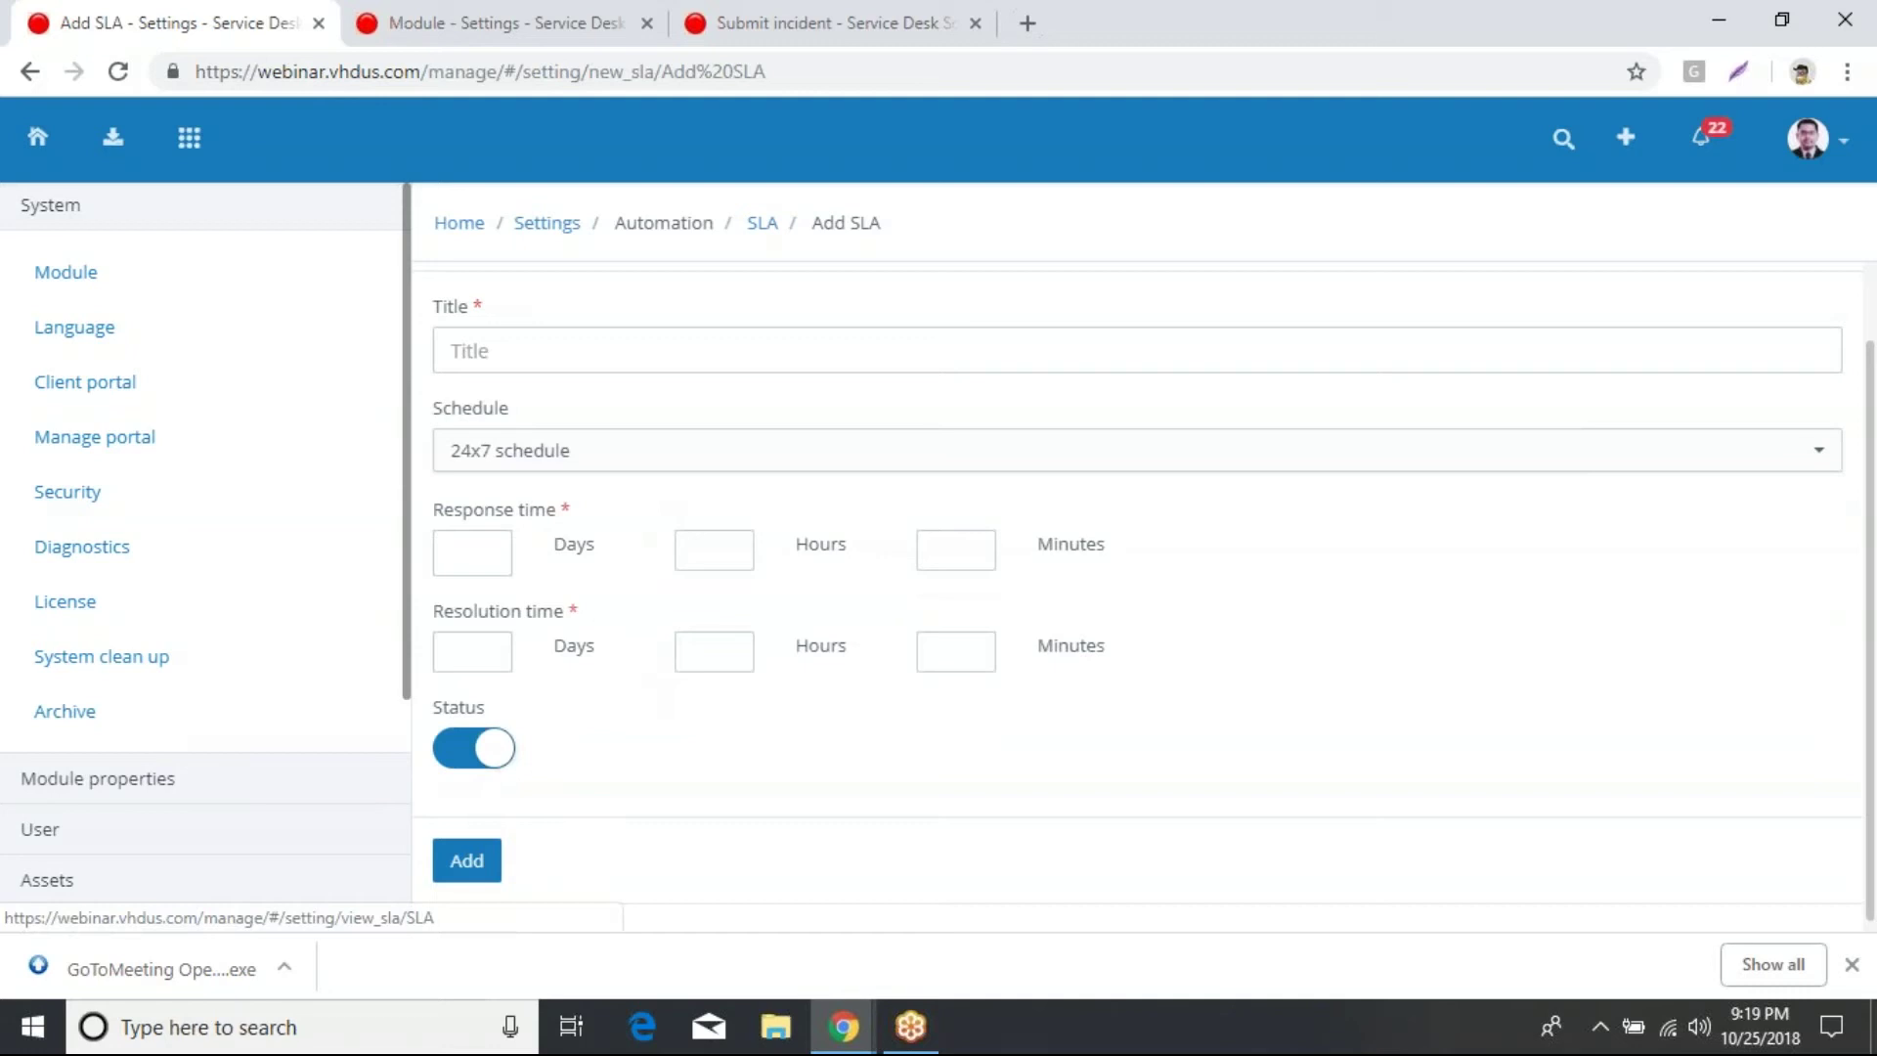
Step: Go back to the SLA list and then to the main Settings page
left_click(762, 223)
scroll(692, 466, "down", 3)
scroll(692, 466, "up", 2)
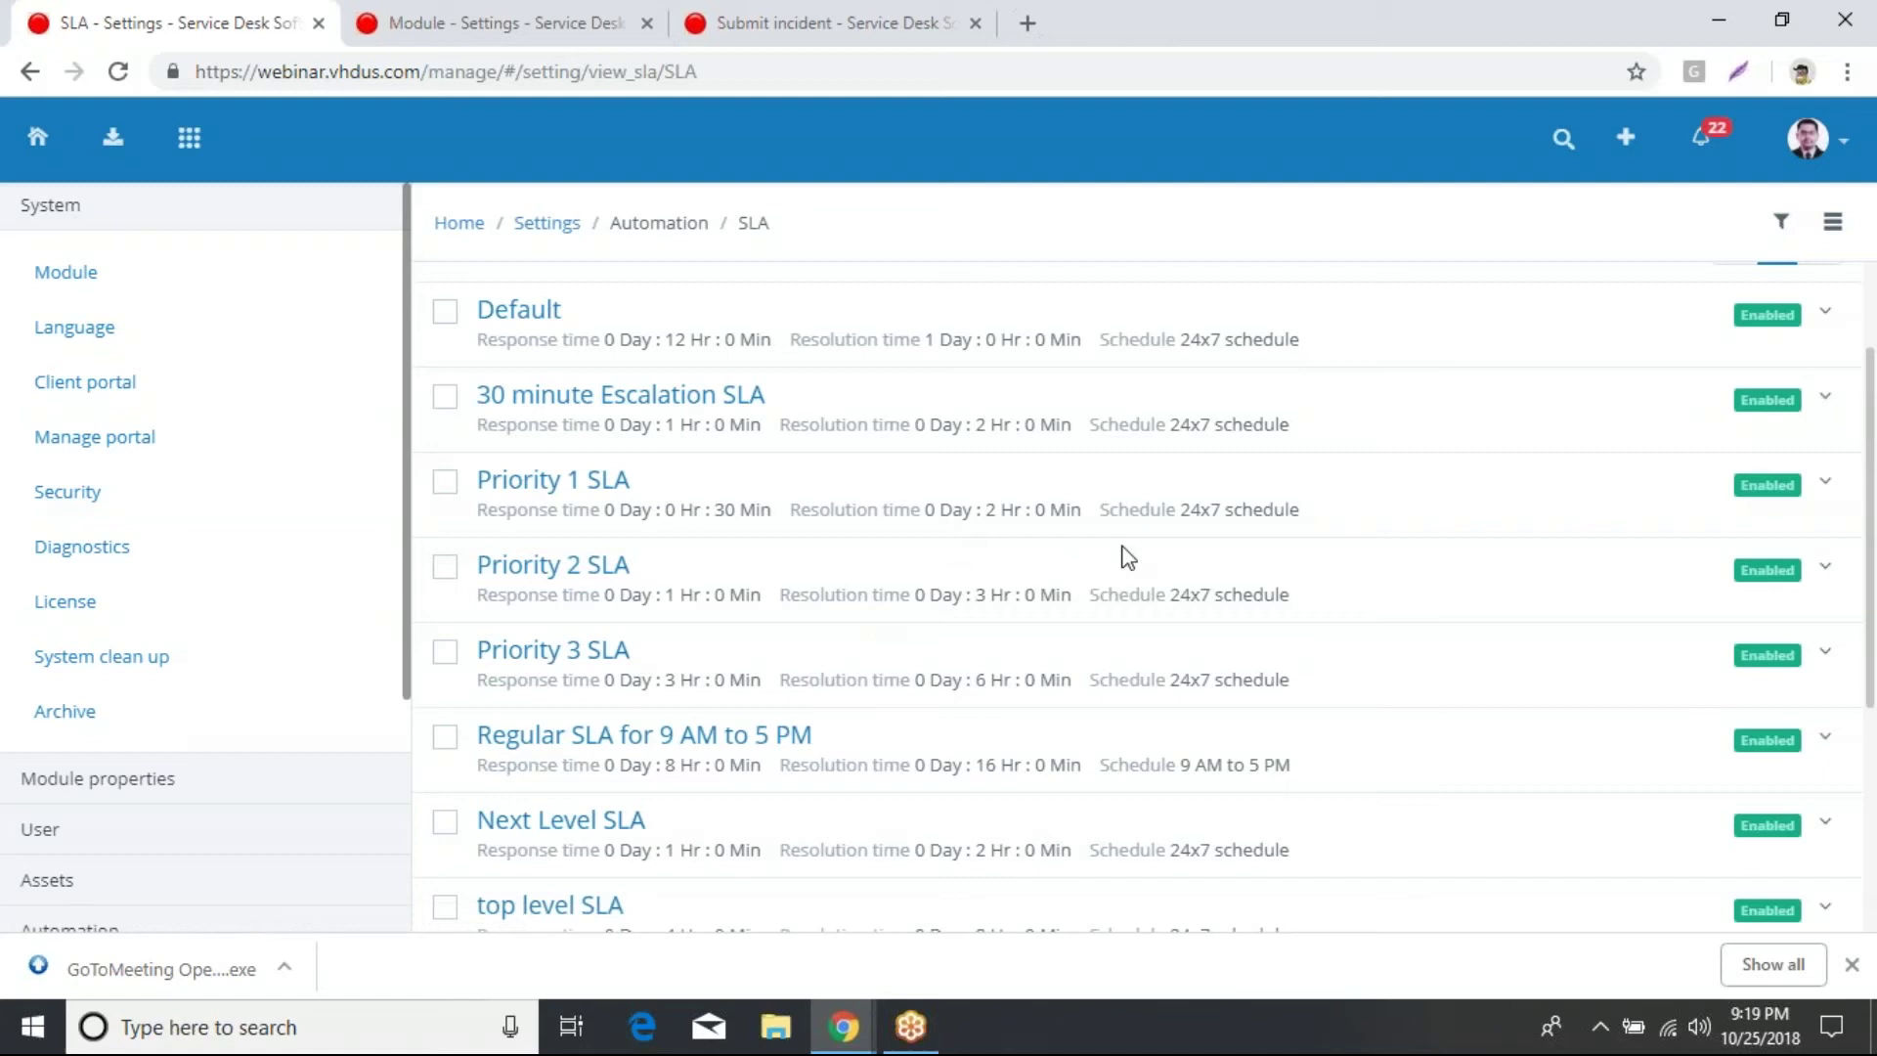
scroll(1128, 557, "up", 2)
left_click(558, 232)
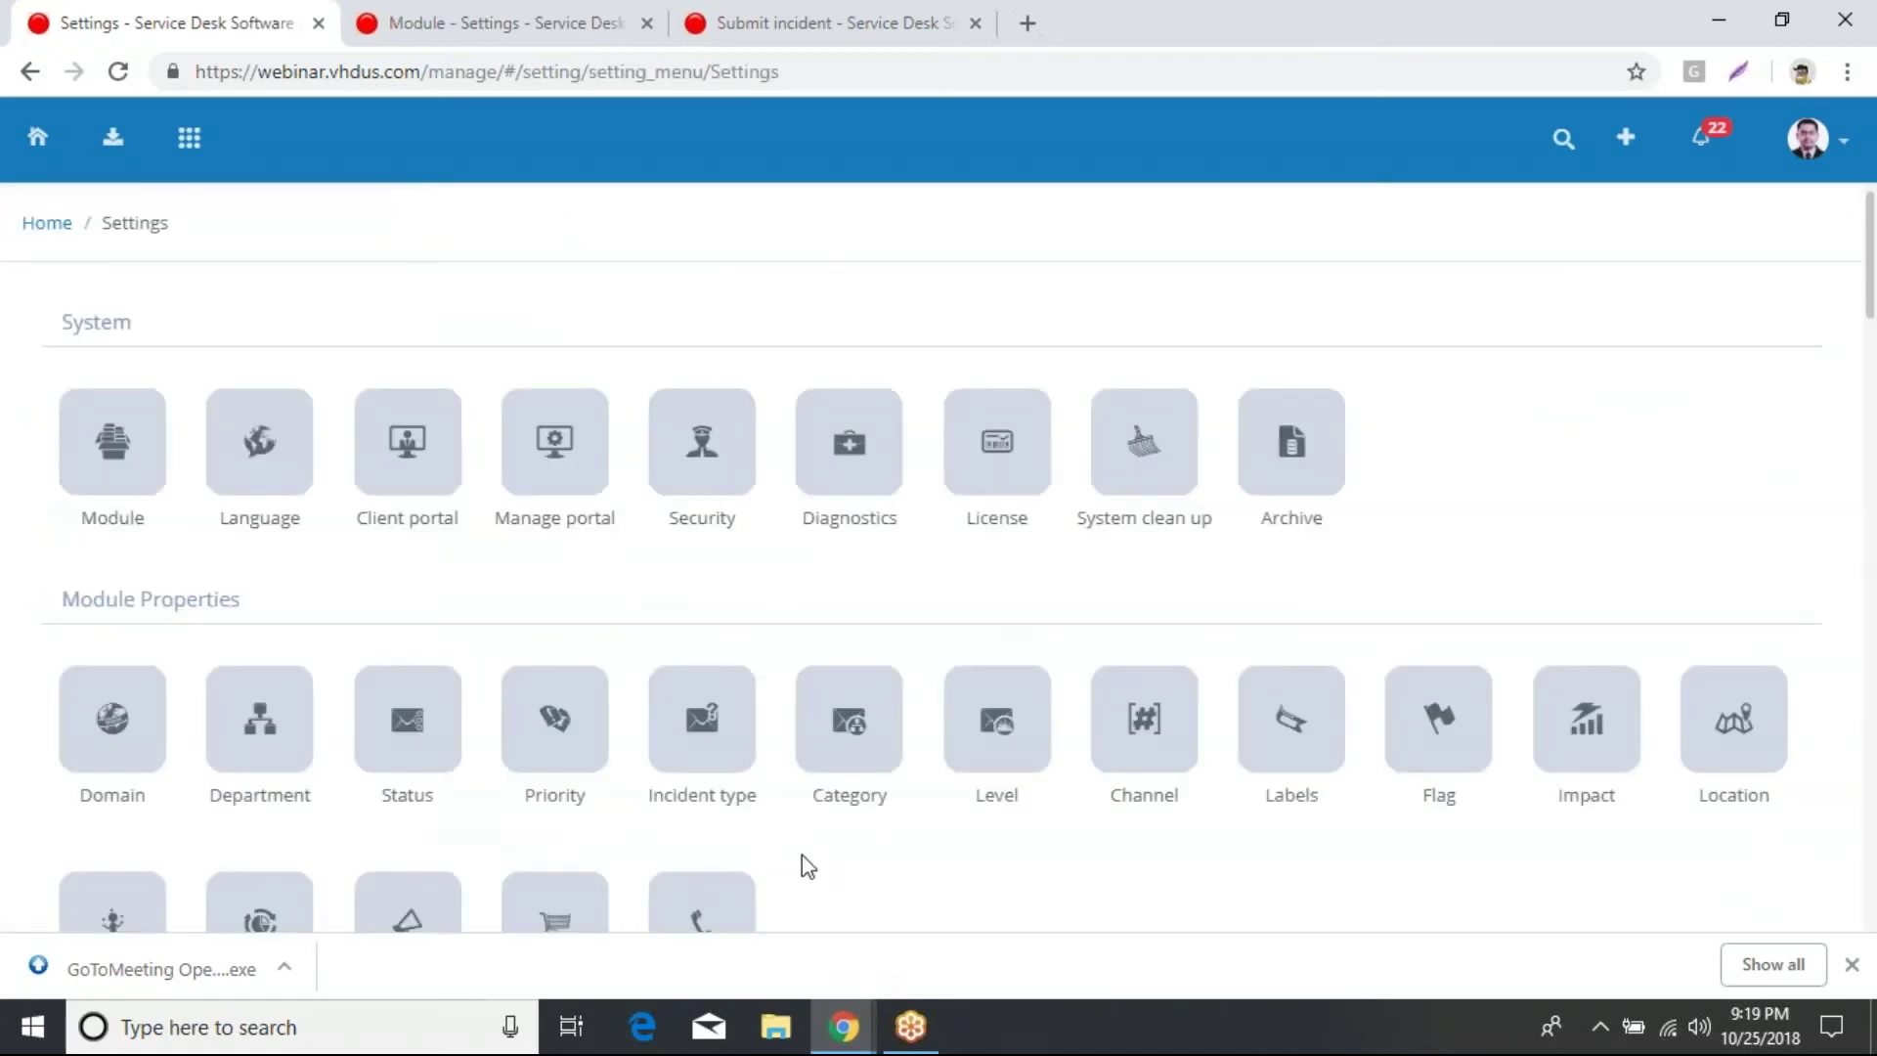
Step: Return to the slideshow and advance to slide 7, 'Case Study 2 - Web Hosting', with its requirements shown
key("alt+Tab")
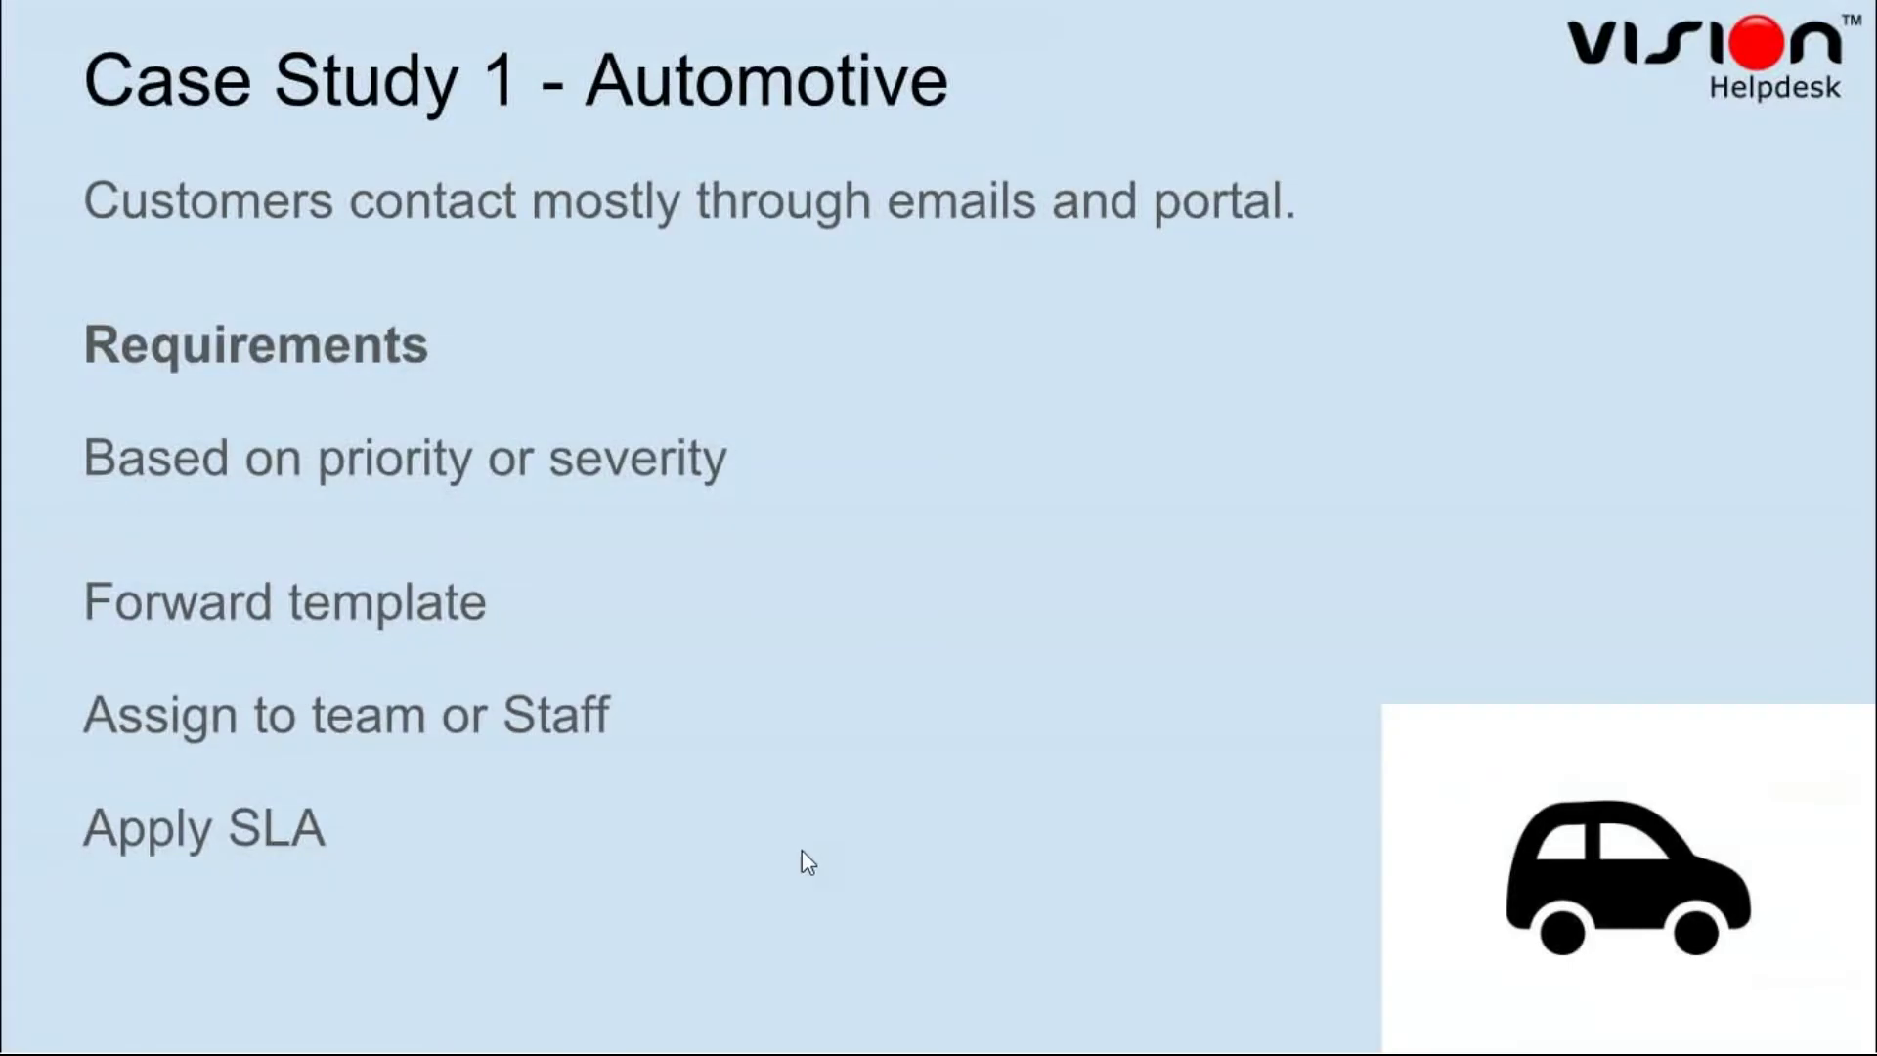
left_click(802, 854)
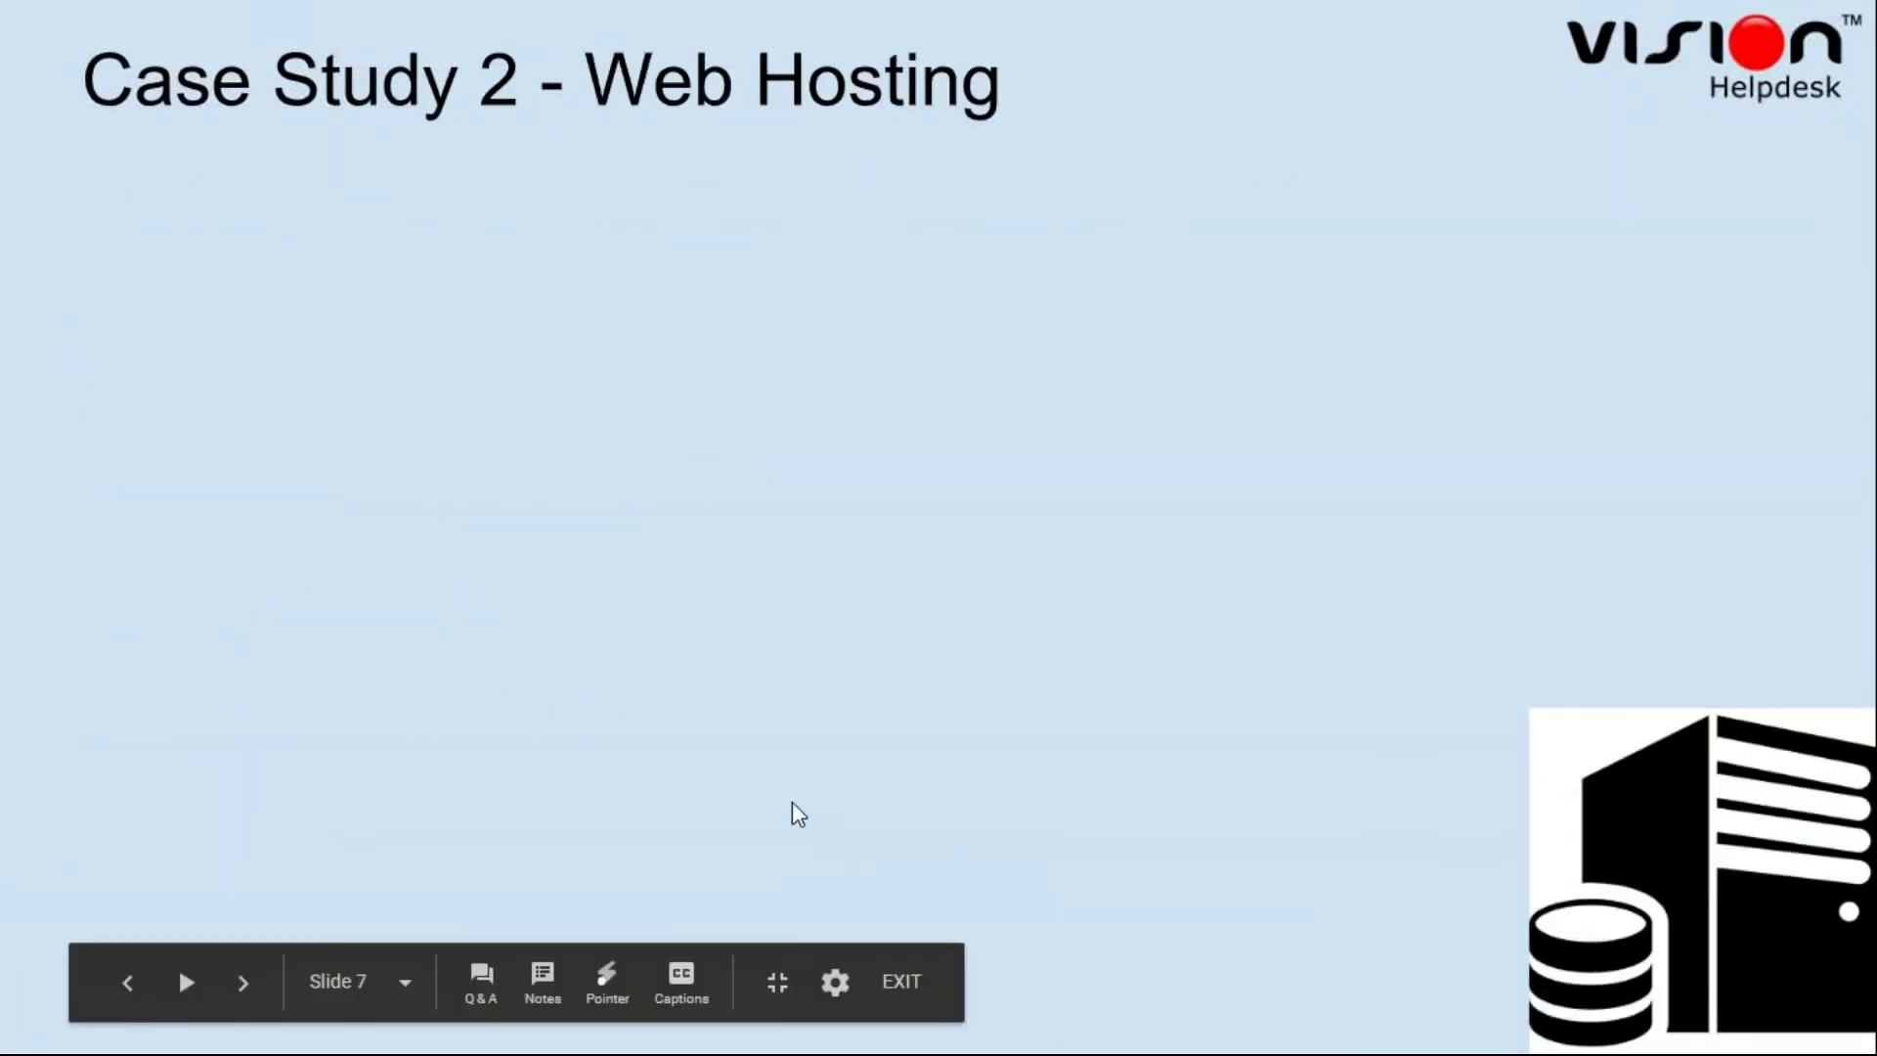
left_click(784, 811)
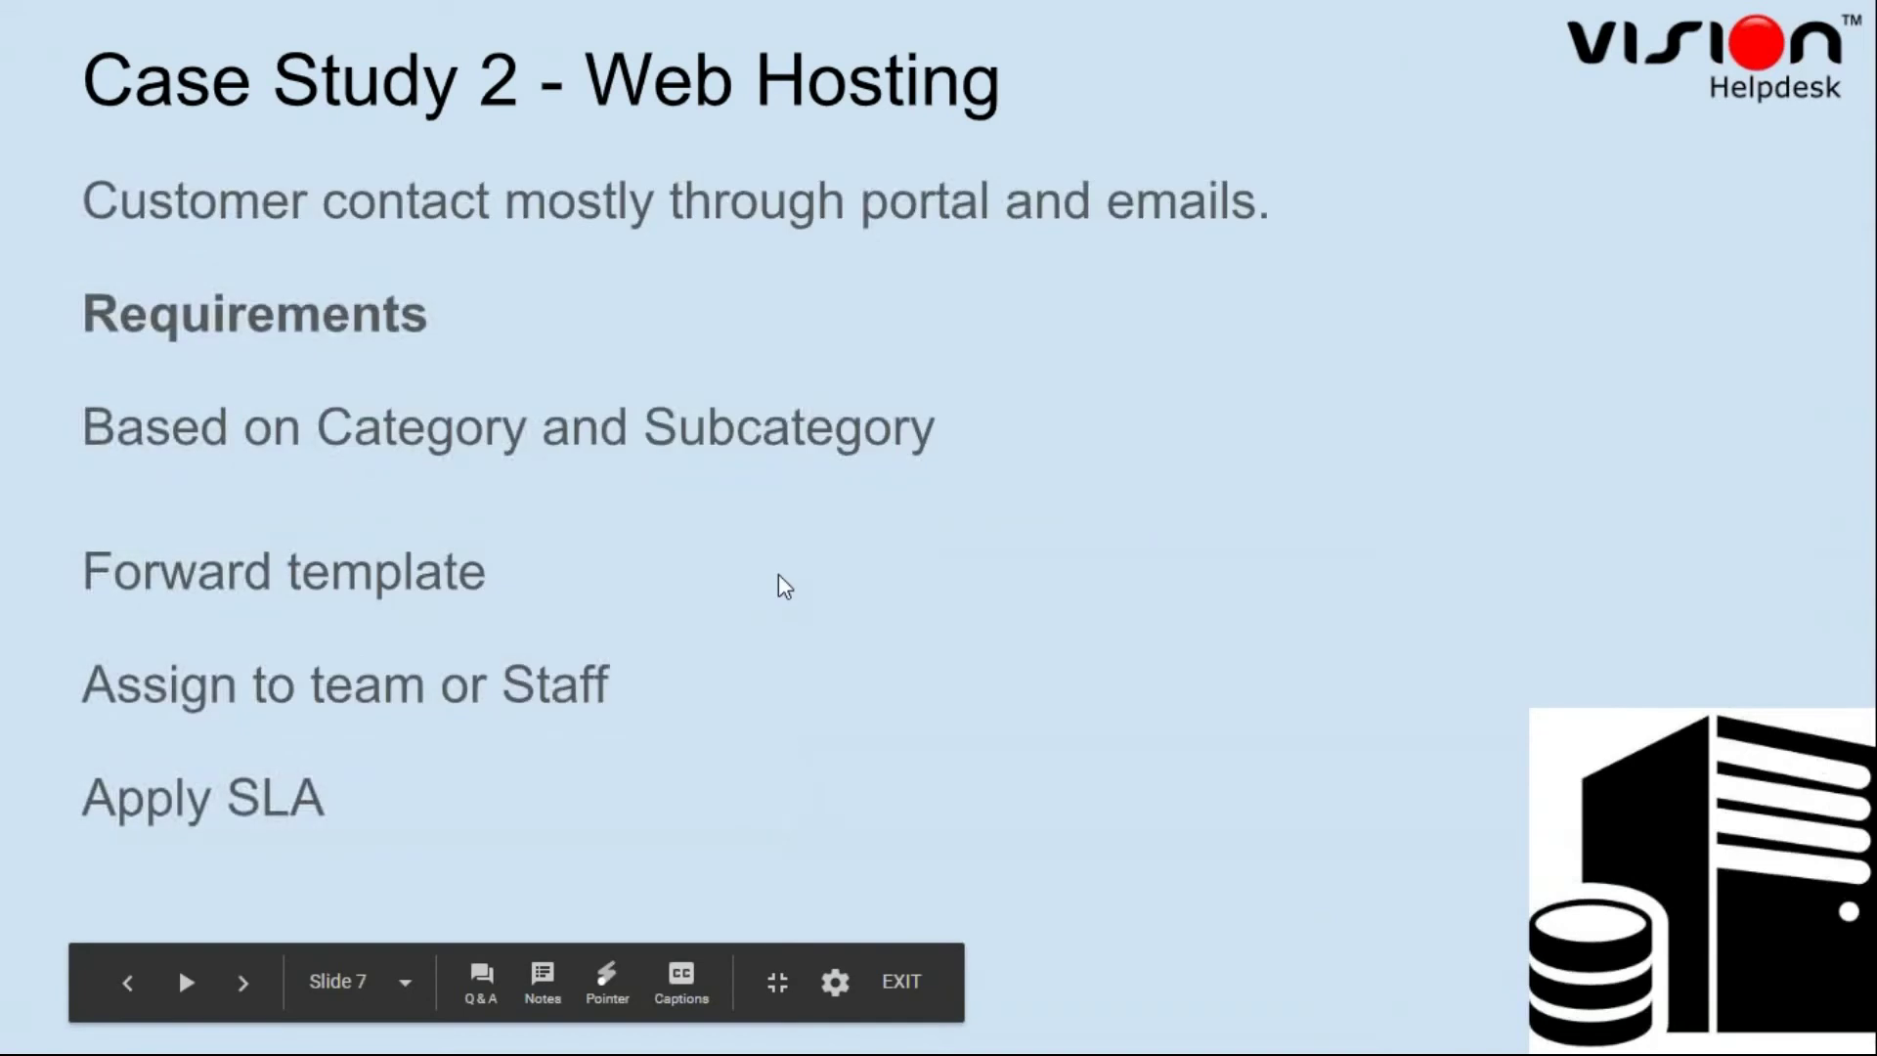
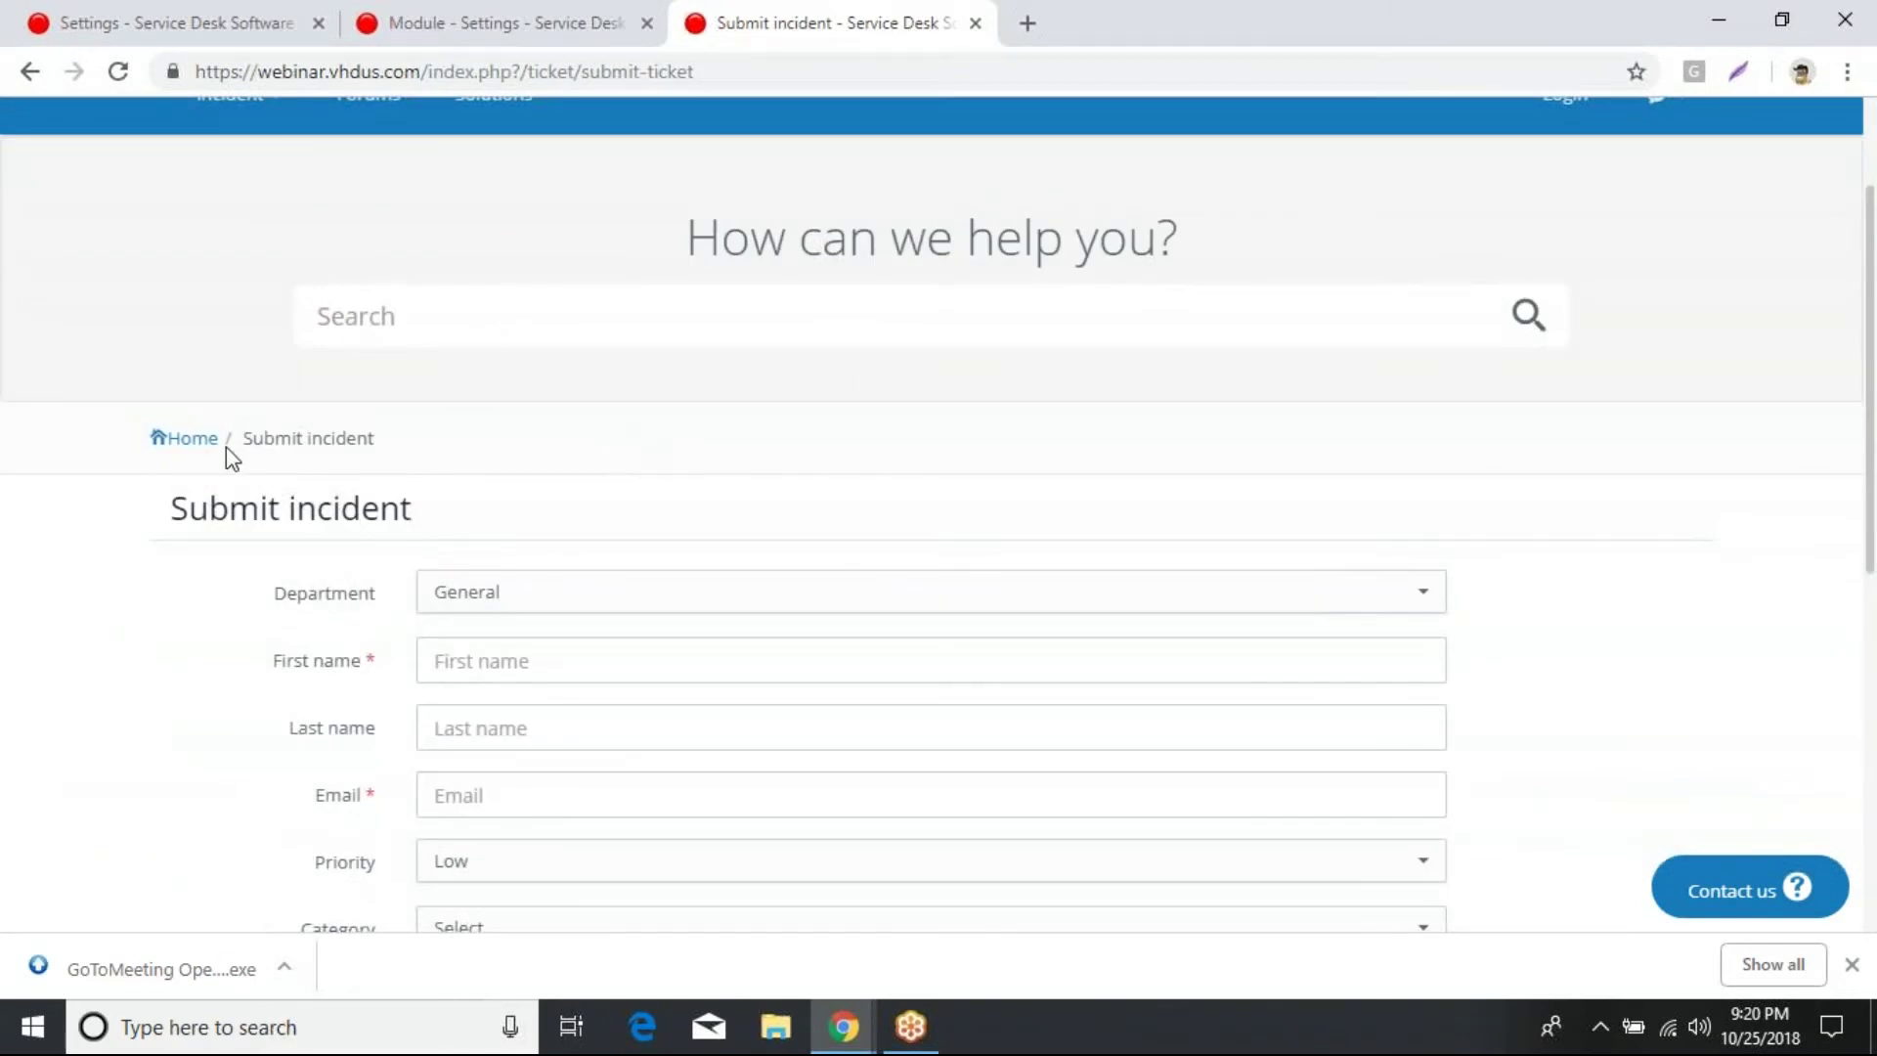
scroll(658, 435, "down", 2)
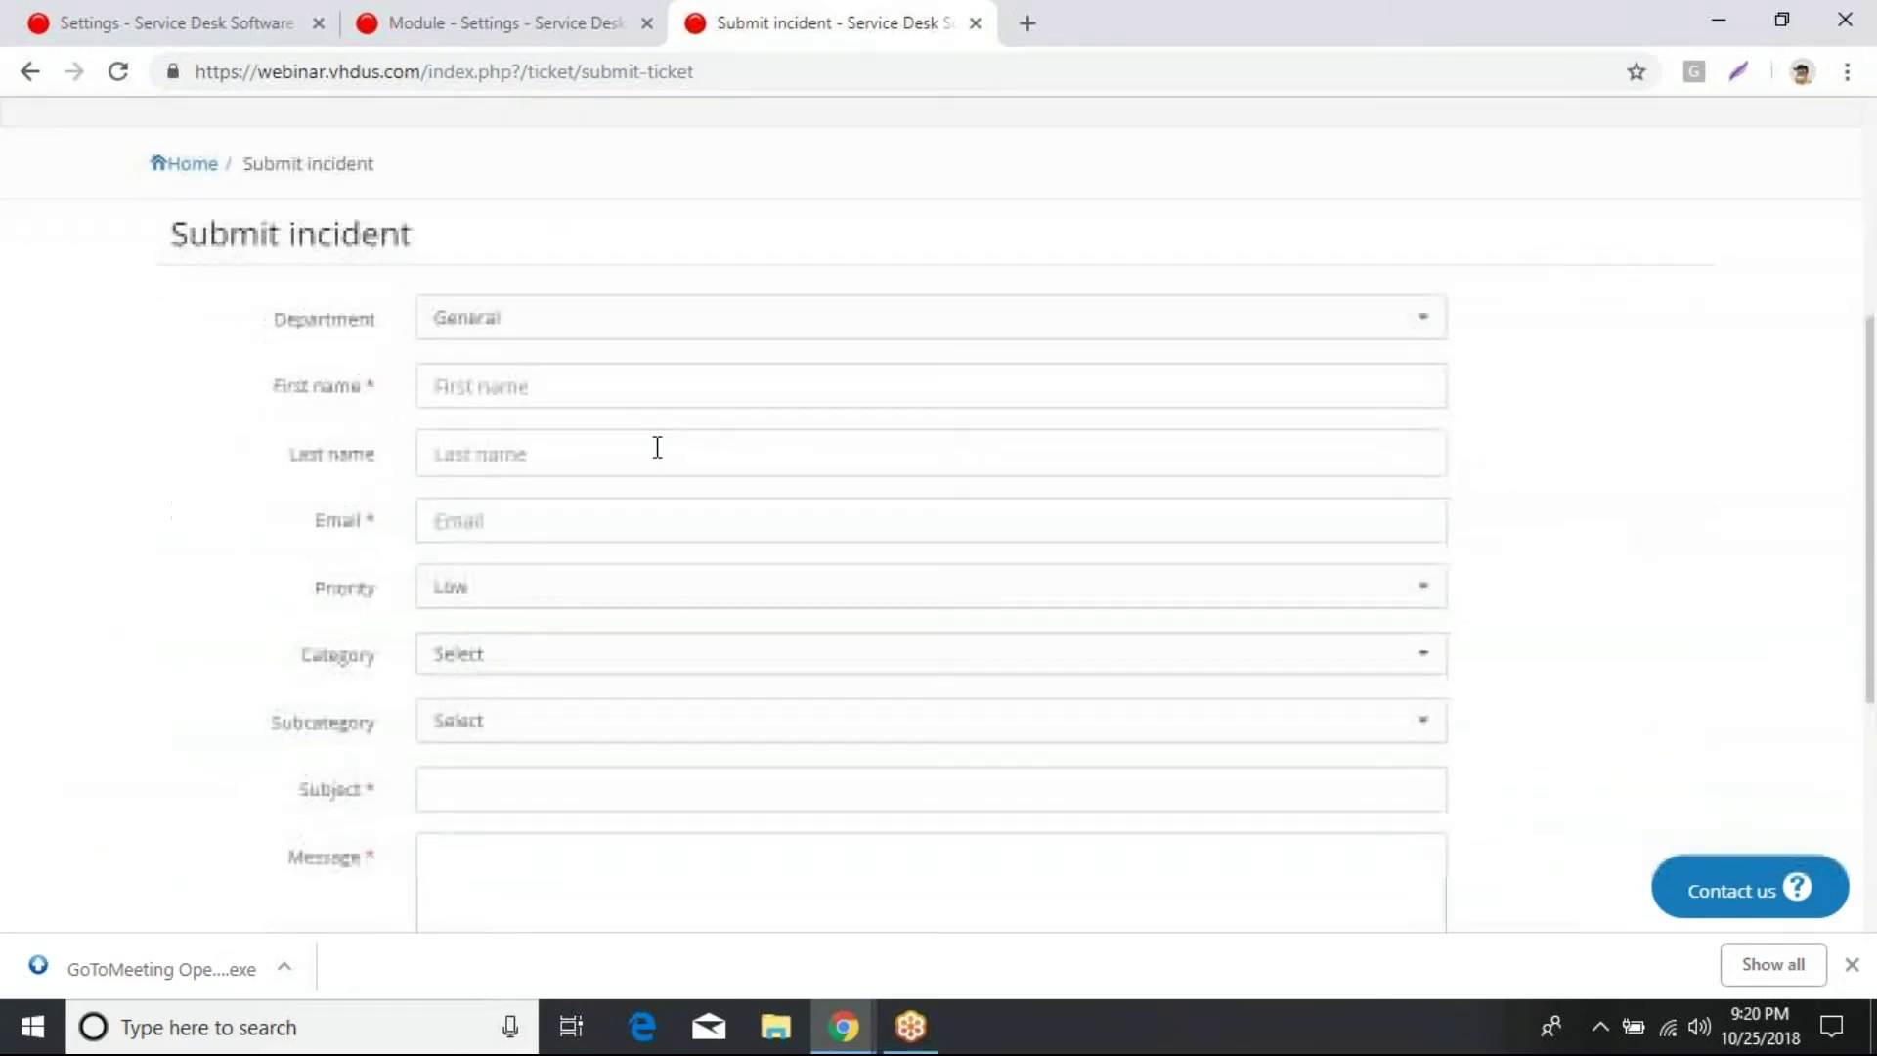
Step: Choose Technical as the incident's department
left_click(1043, 330)
left_click(1557, 276)
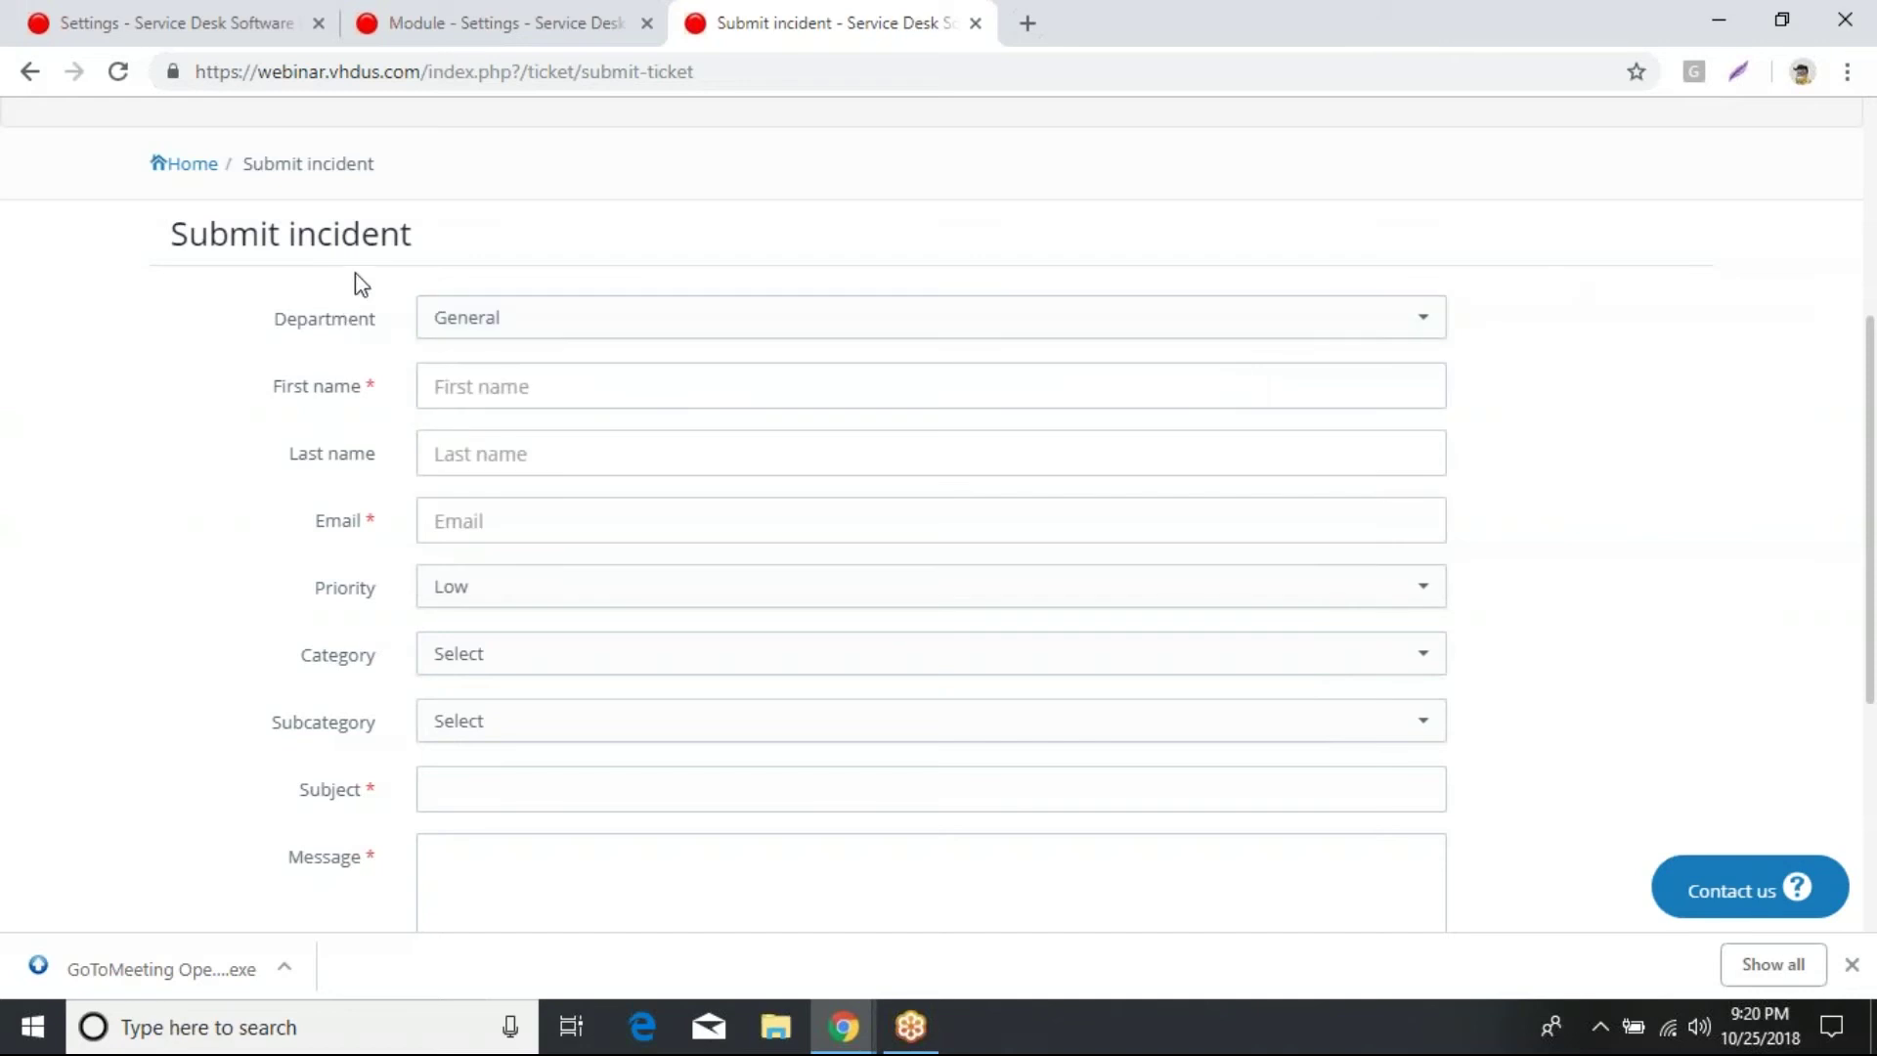
left_click(978, 324)
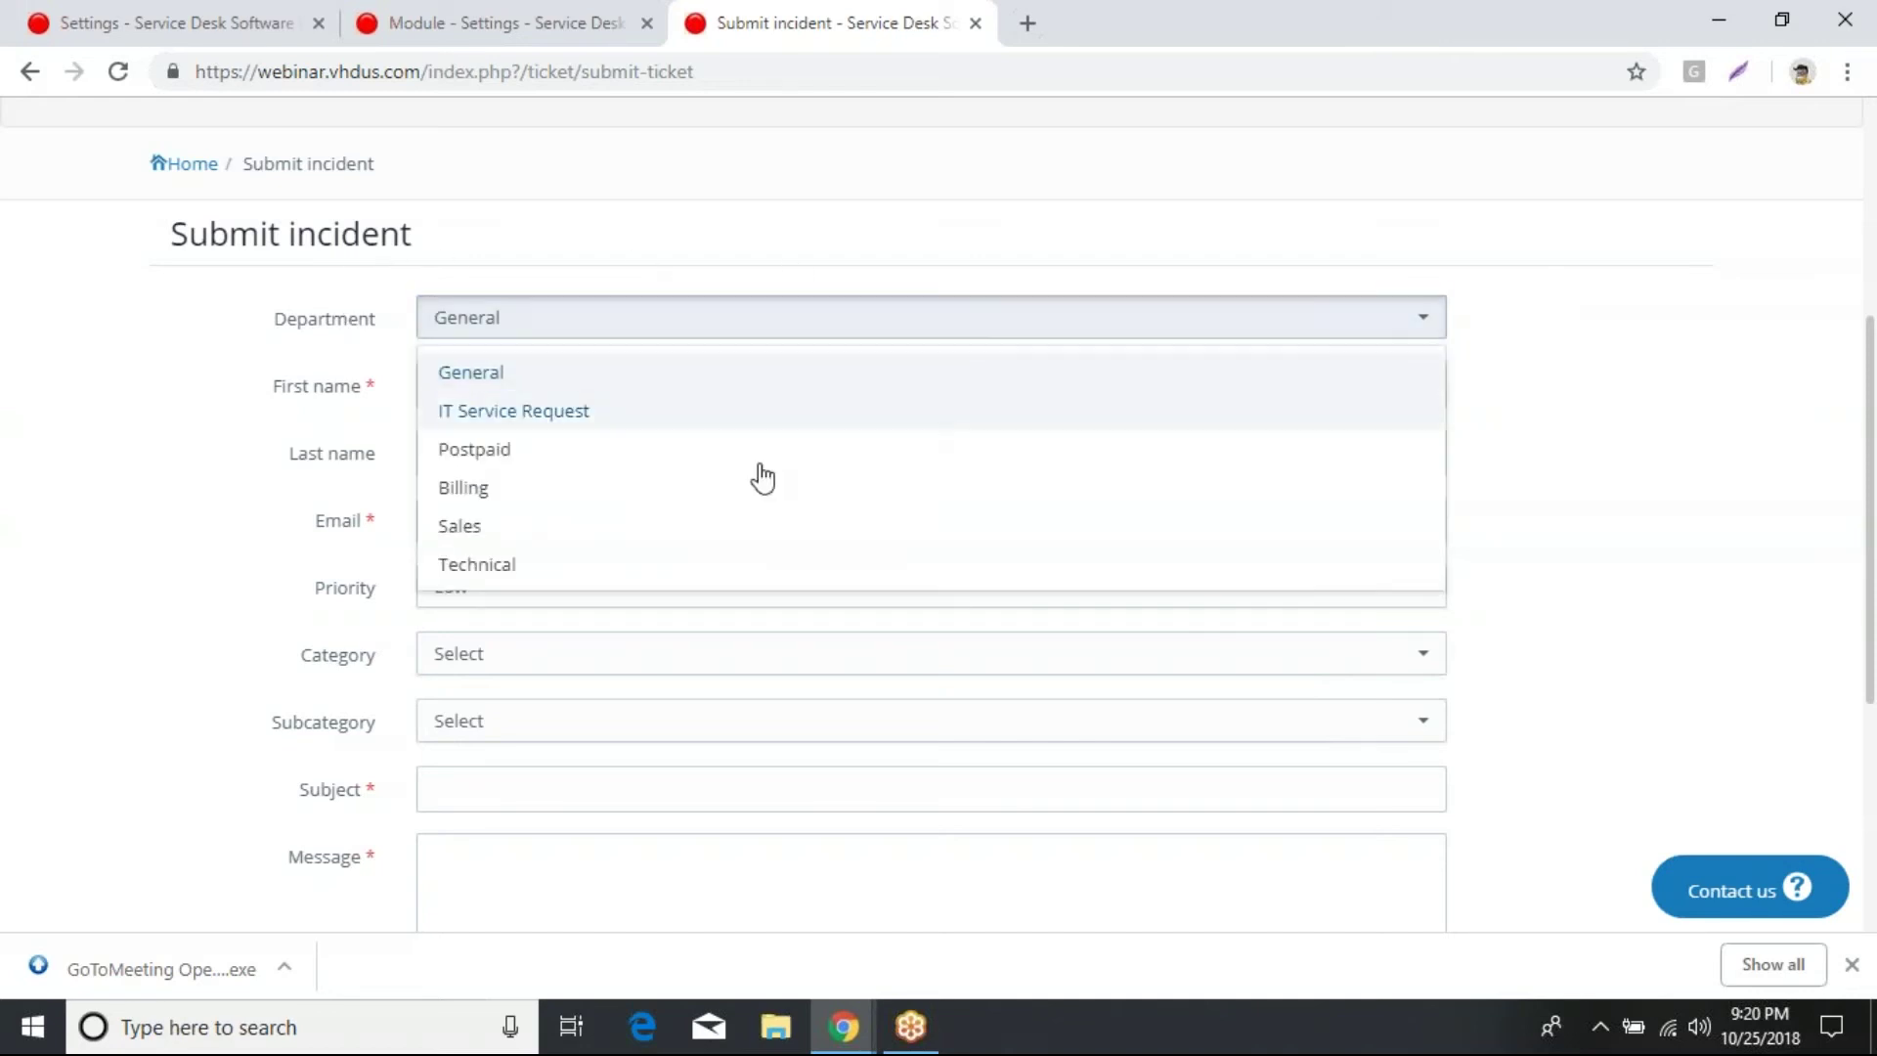
left_click(494, 564)
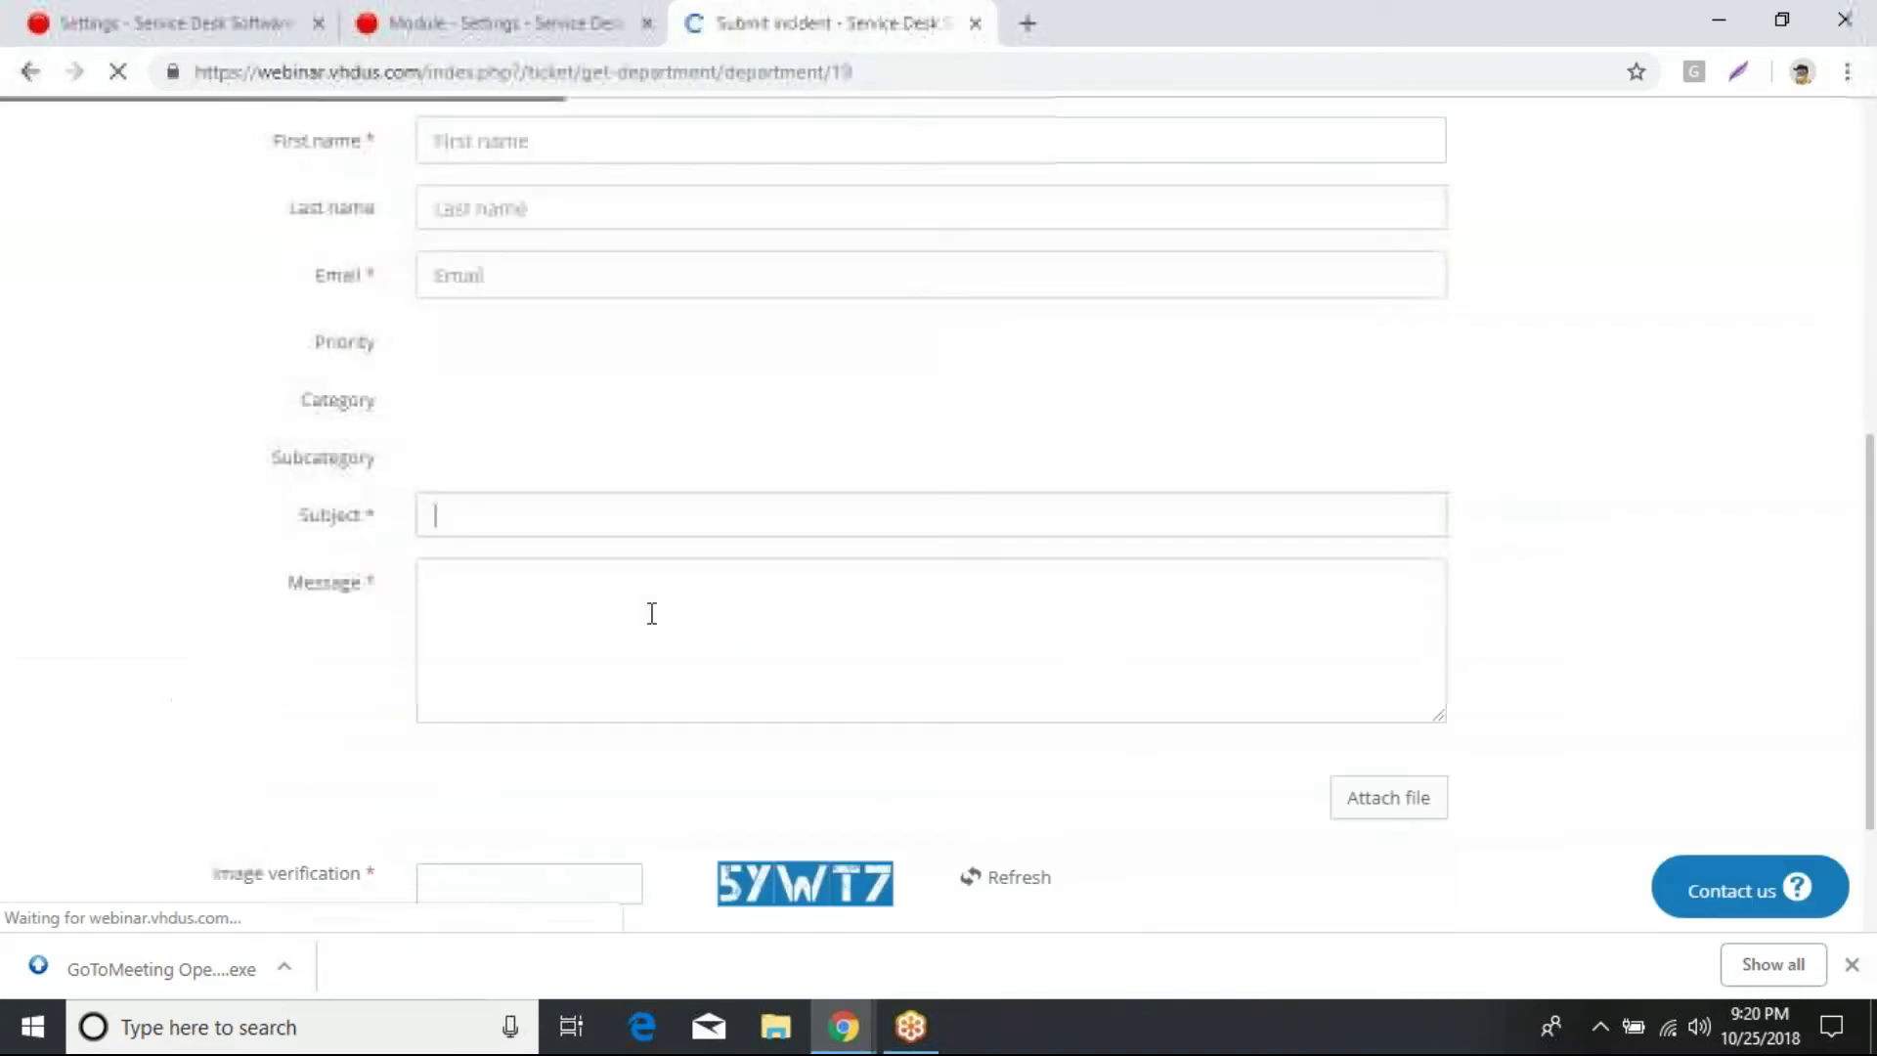
Step: Enter the customer's first name, last name and e-mail address
left_click(625, 624)
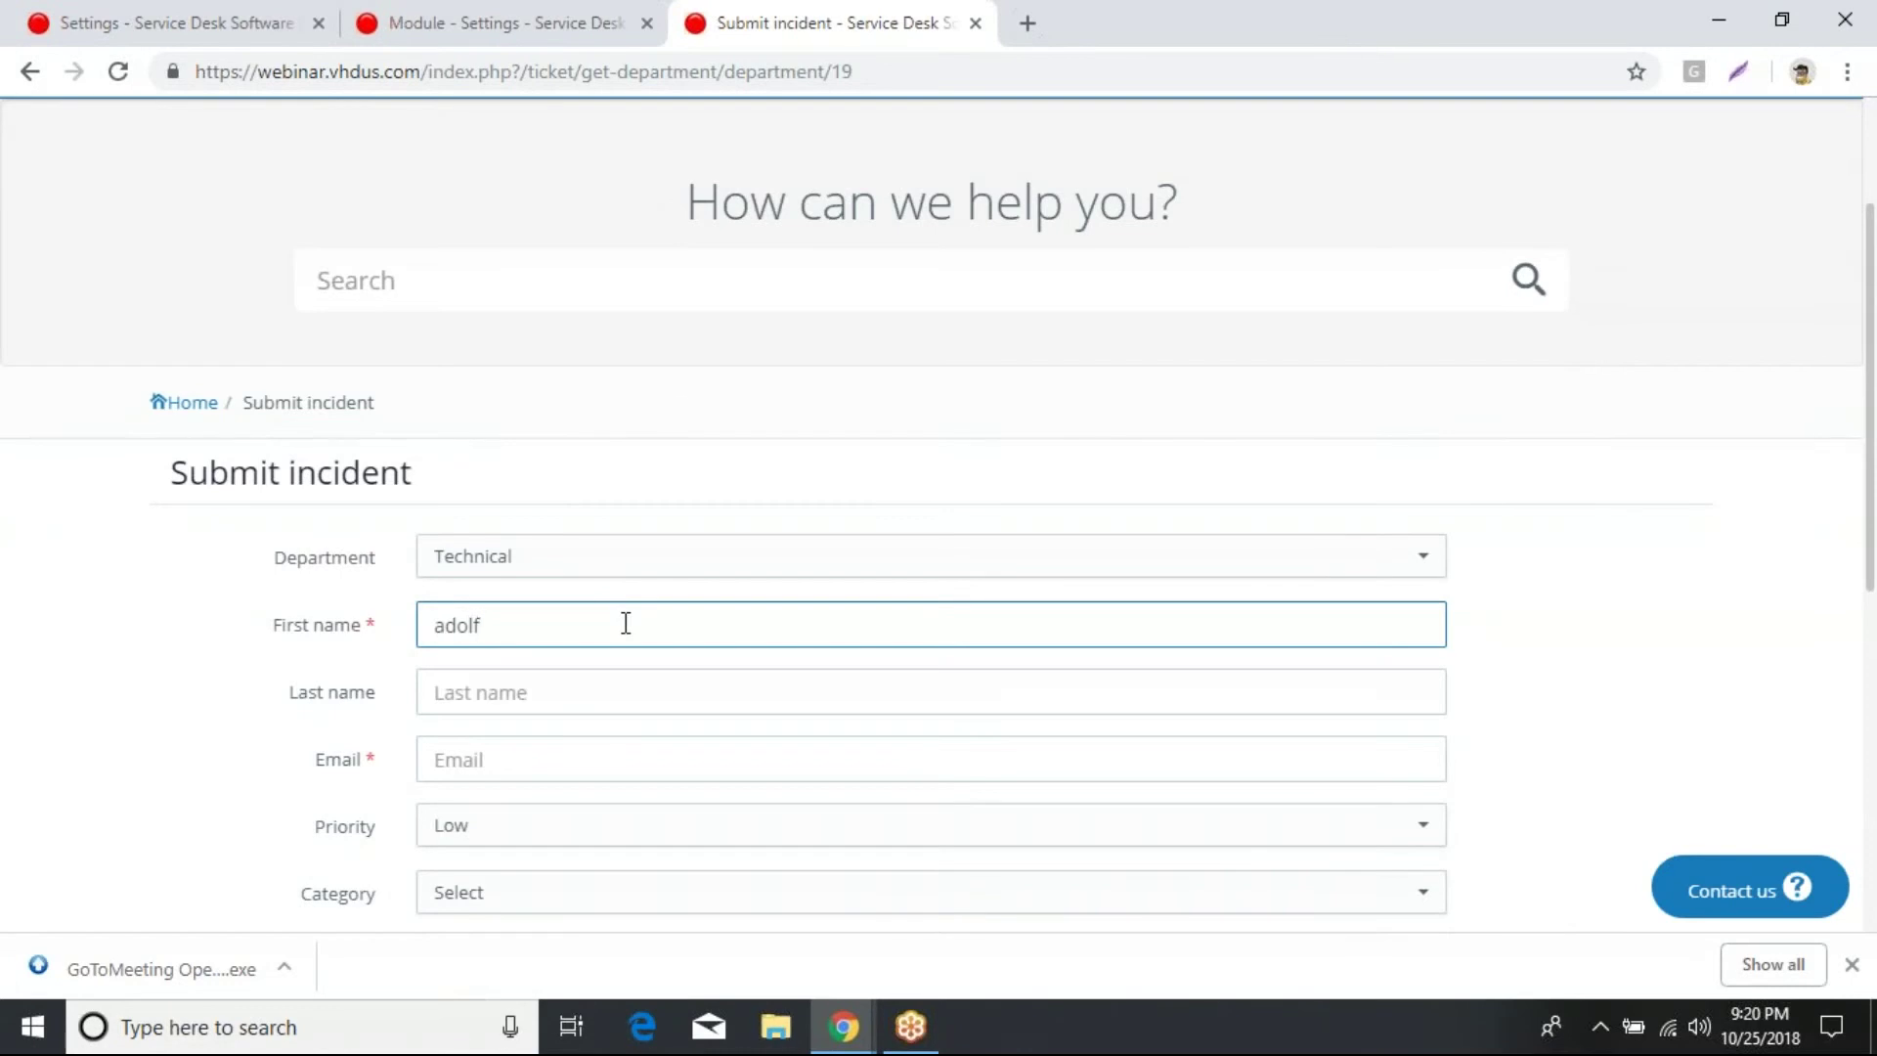
key("Tab")
key("Tab")
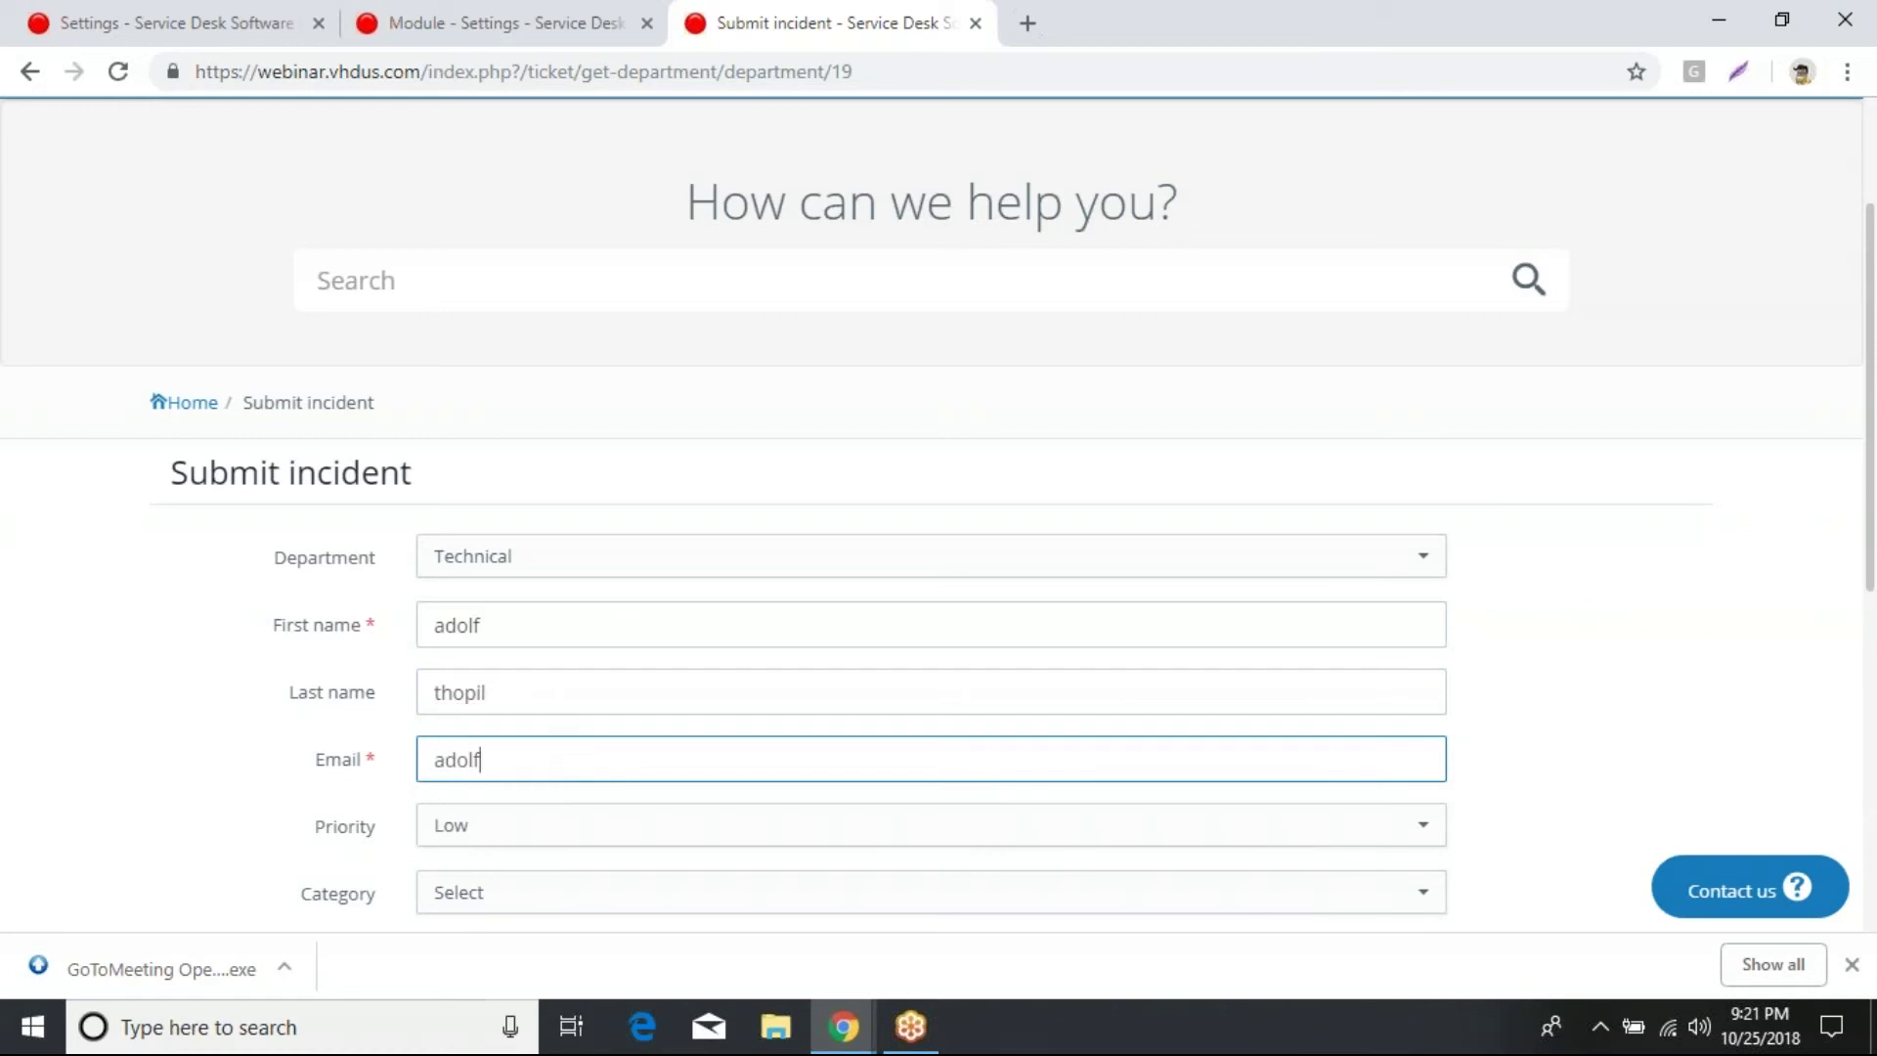
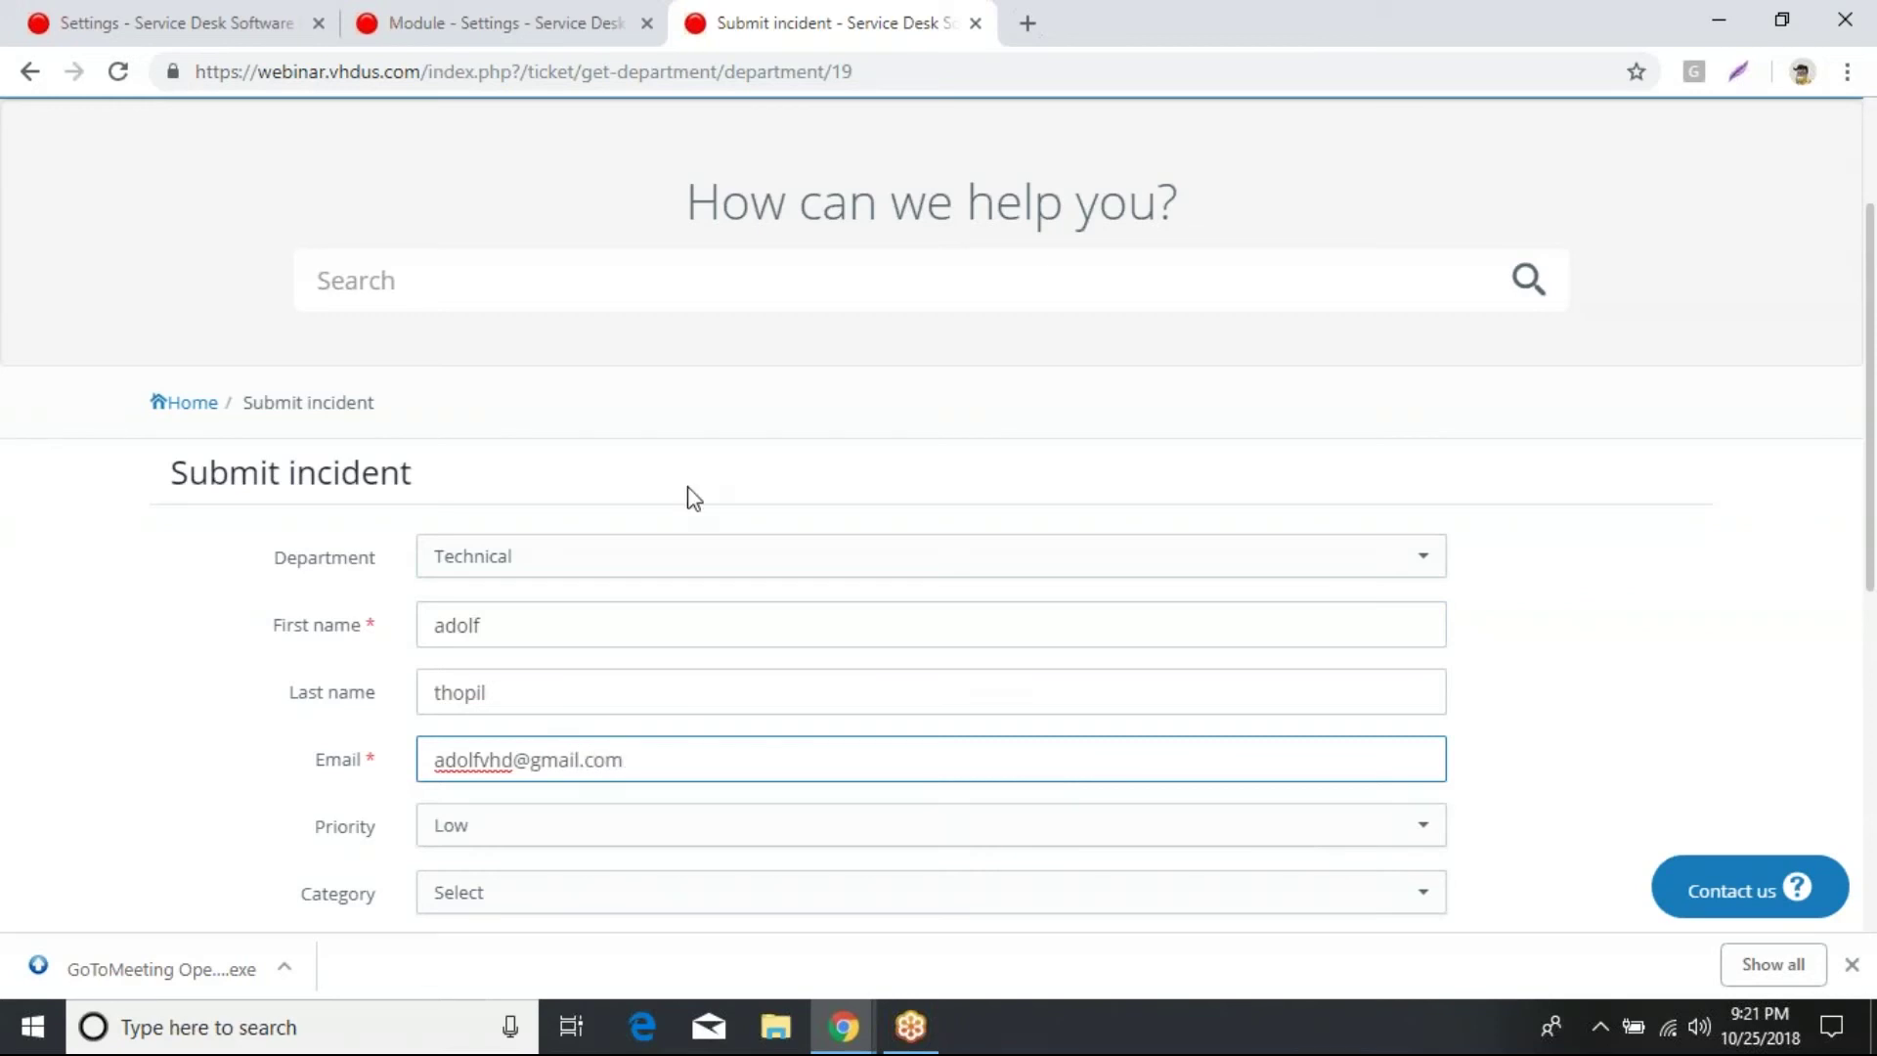
scroll(691, 495, "down", 3)
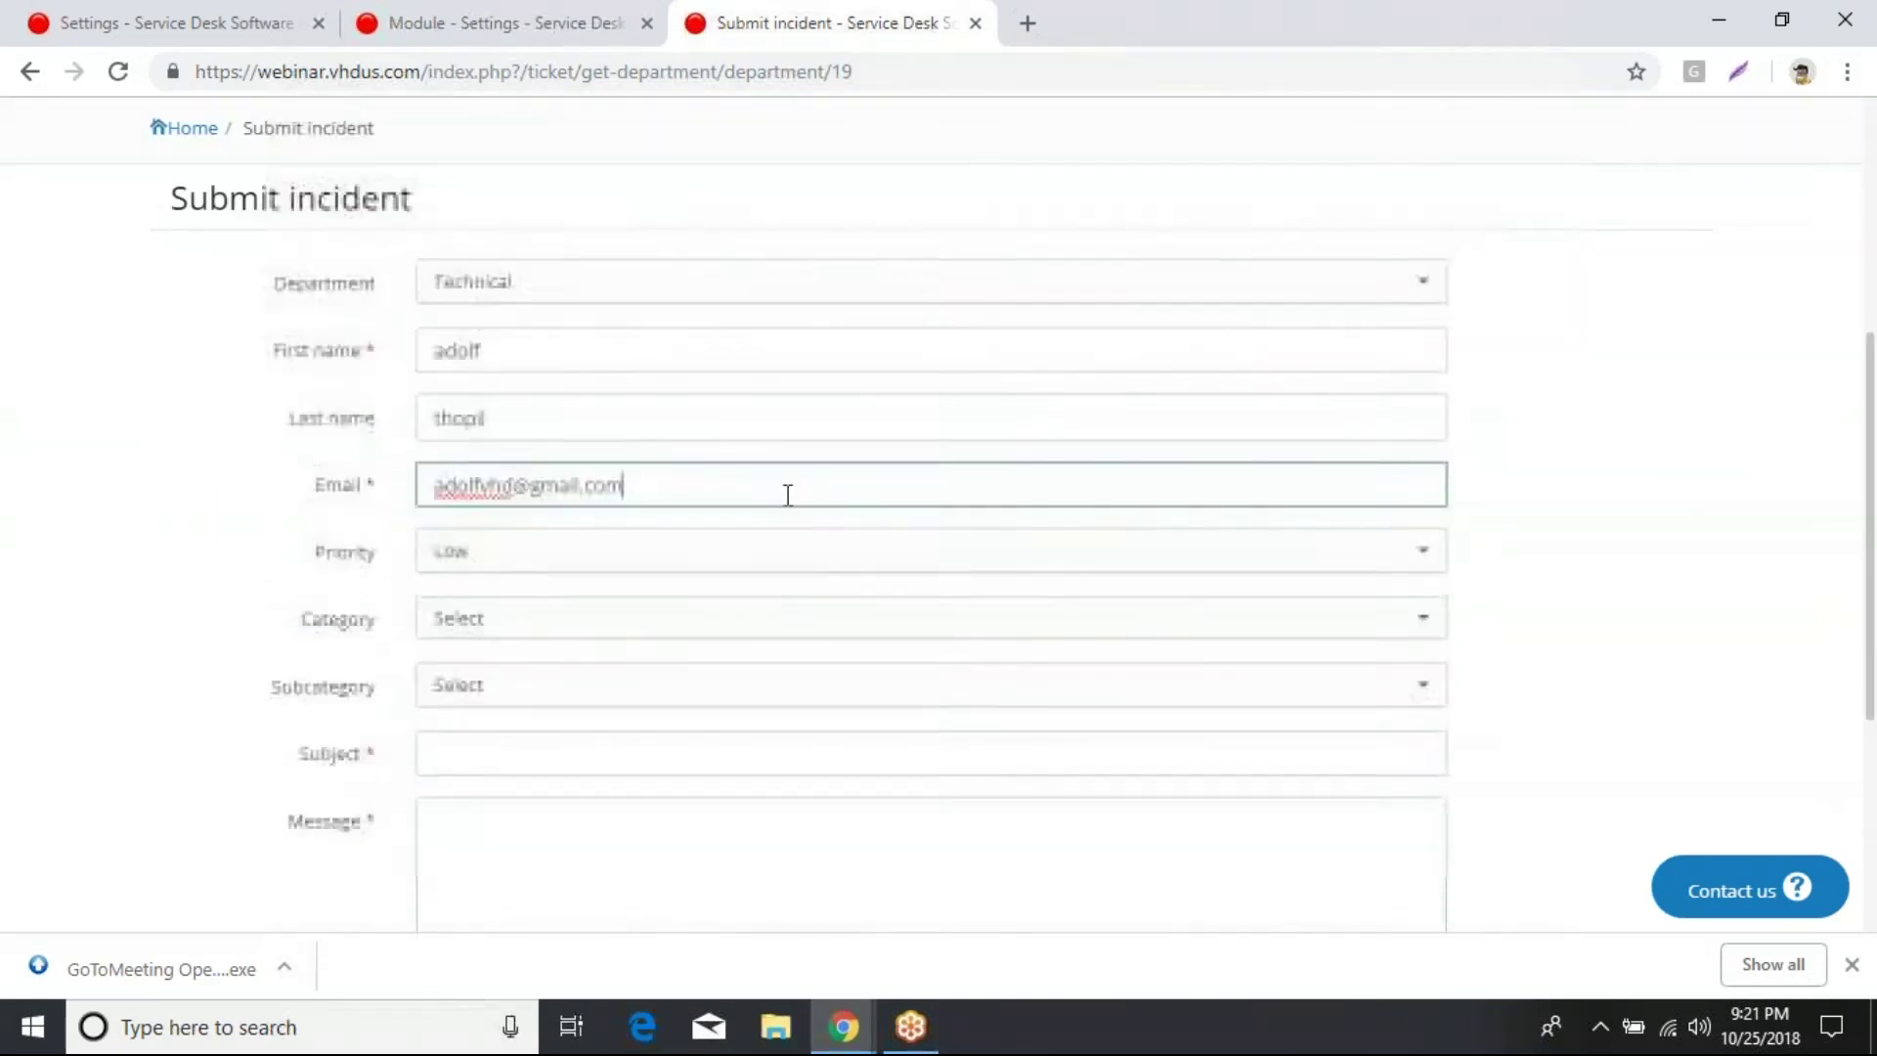
Step: Set priority High, category Web Hosting and subcategory Dedicated Server Hosting
left_click(951, 567)
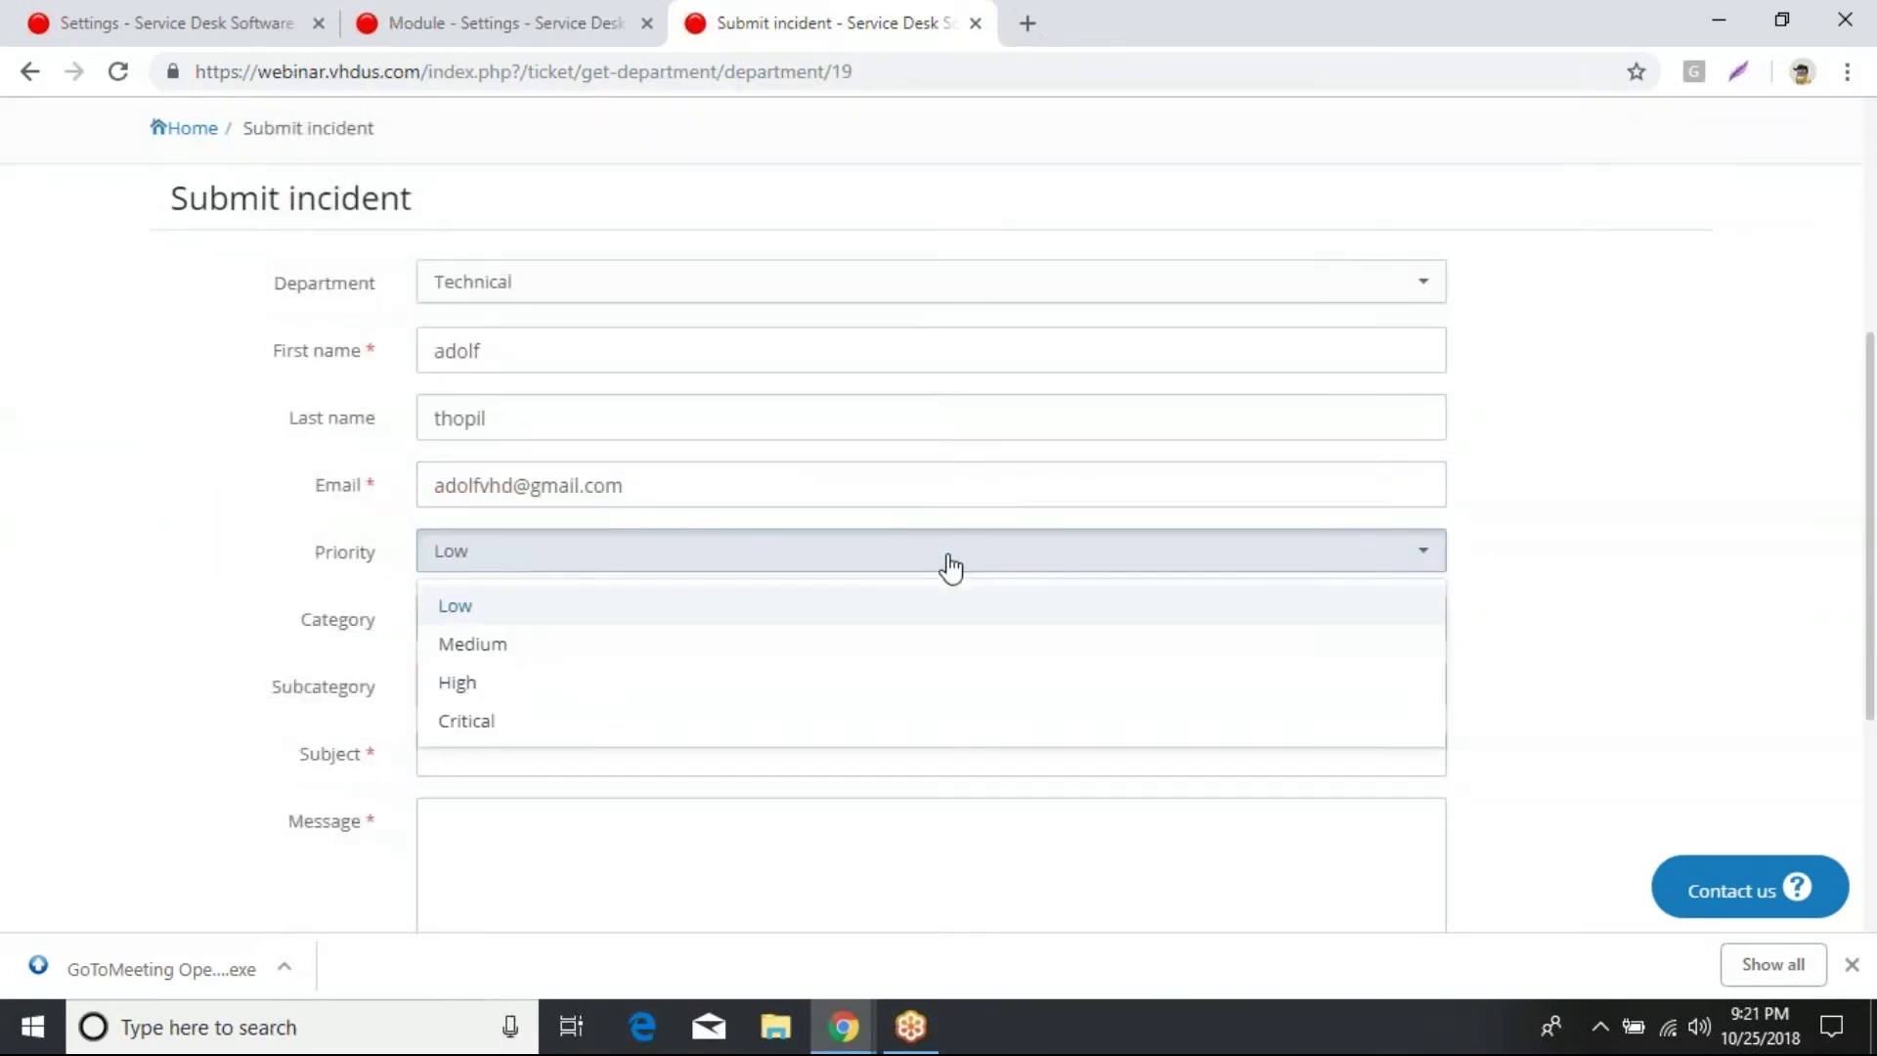
left_click(466, 687)
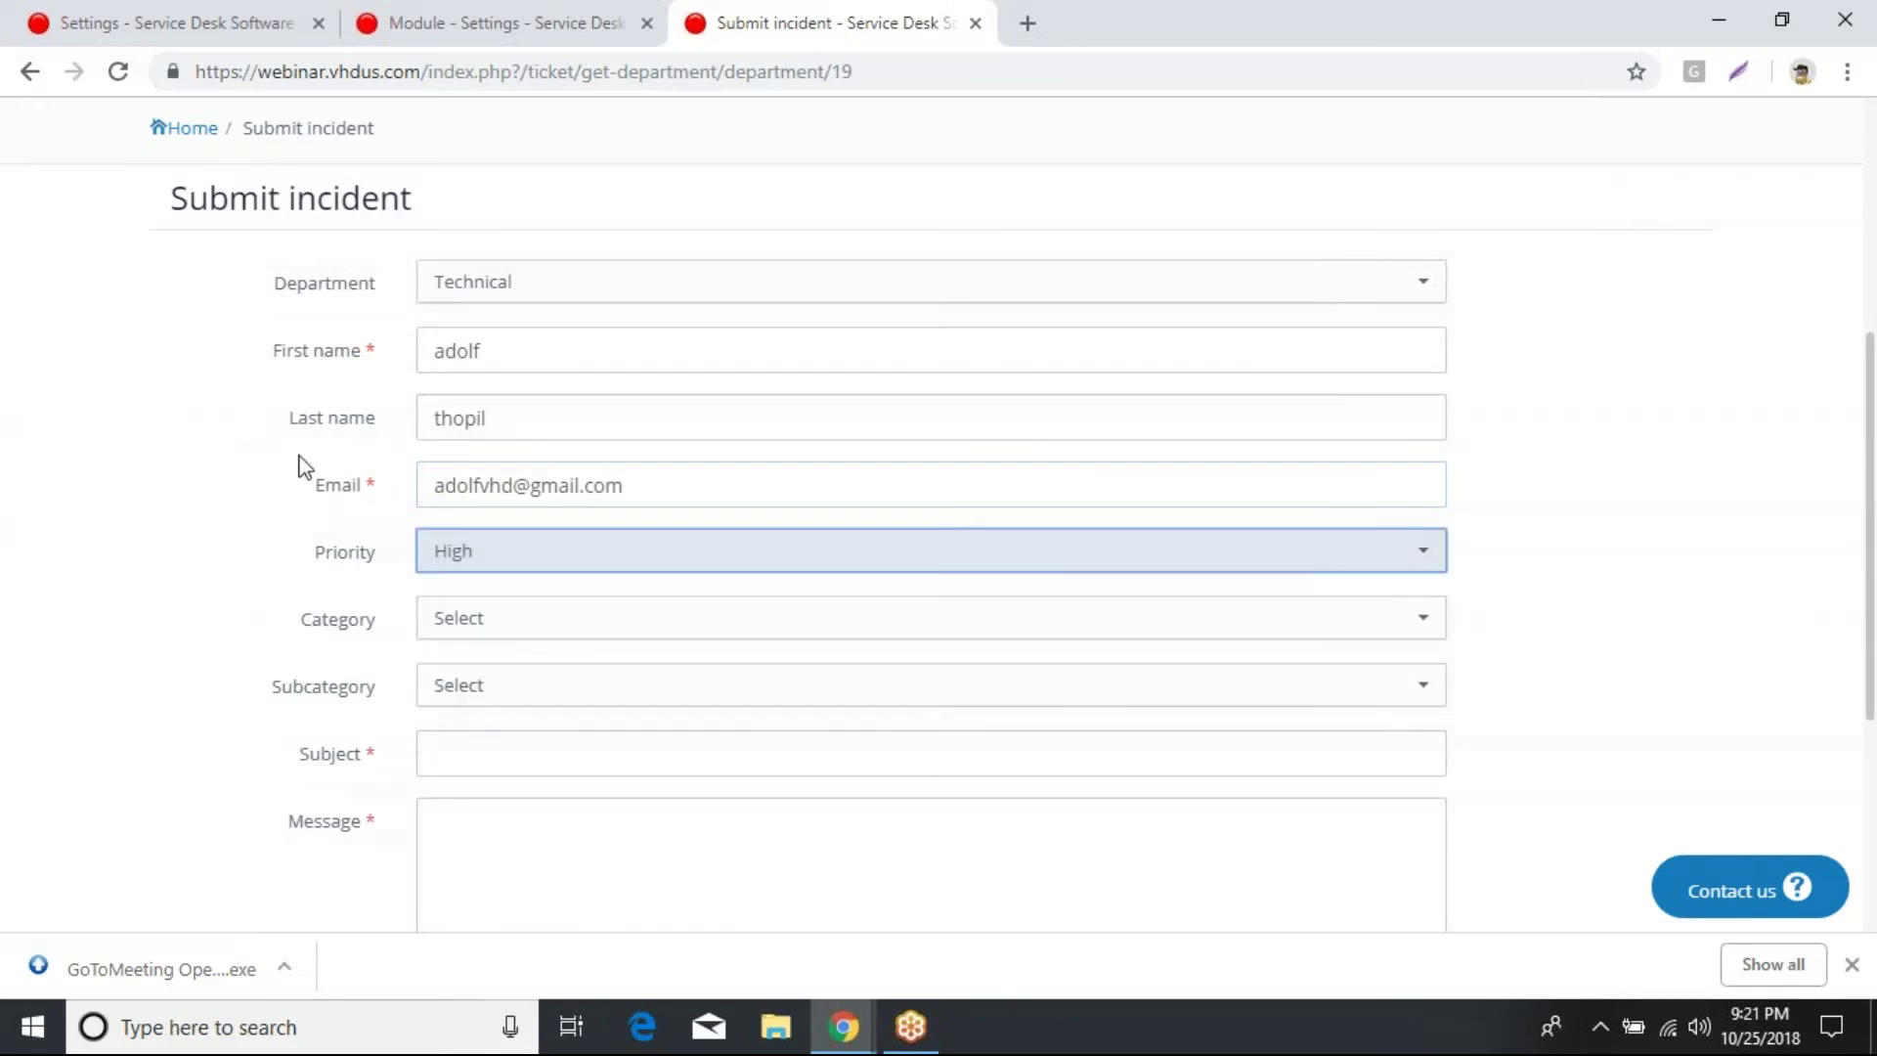
scroll(838, 491, "down", 2)
left_click(838, 492)
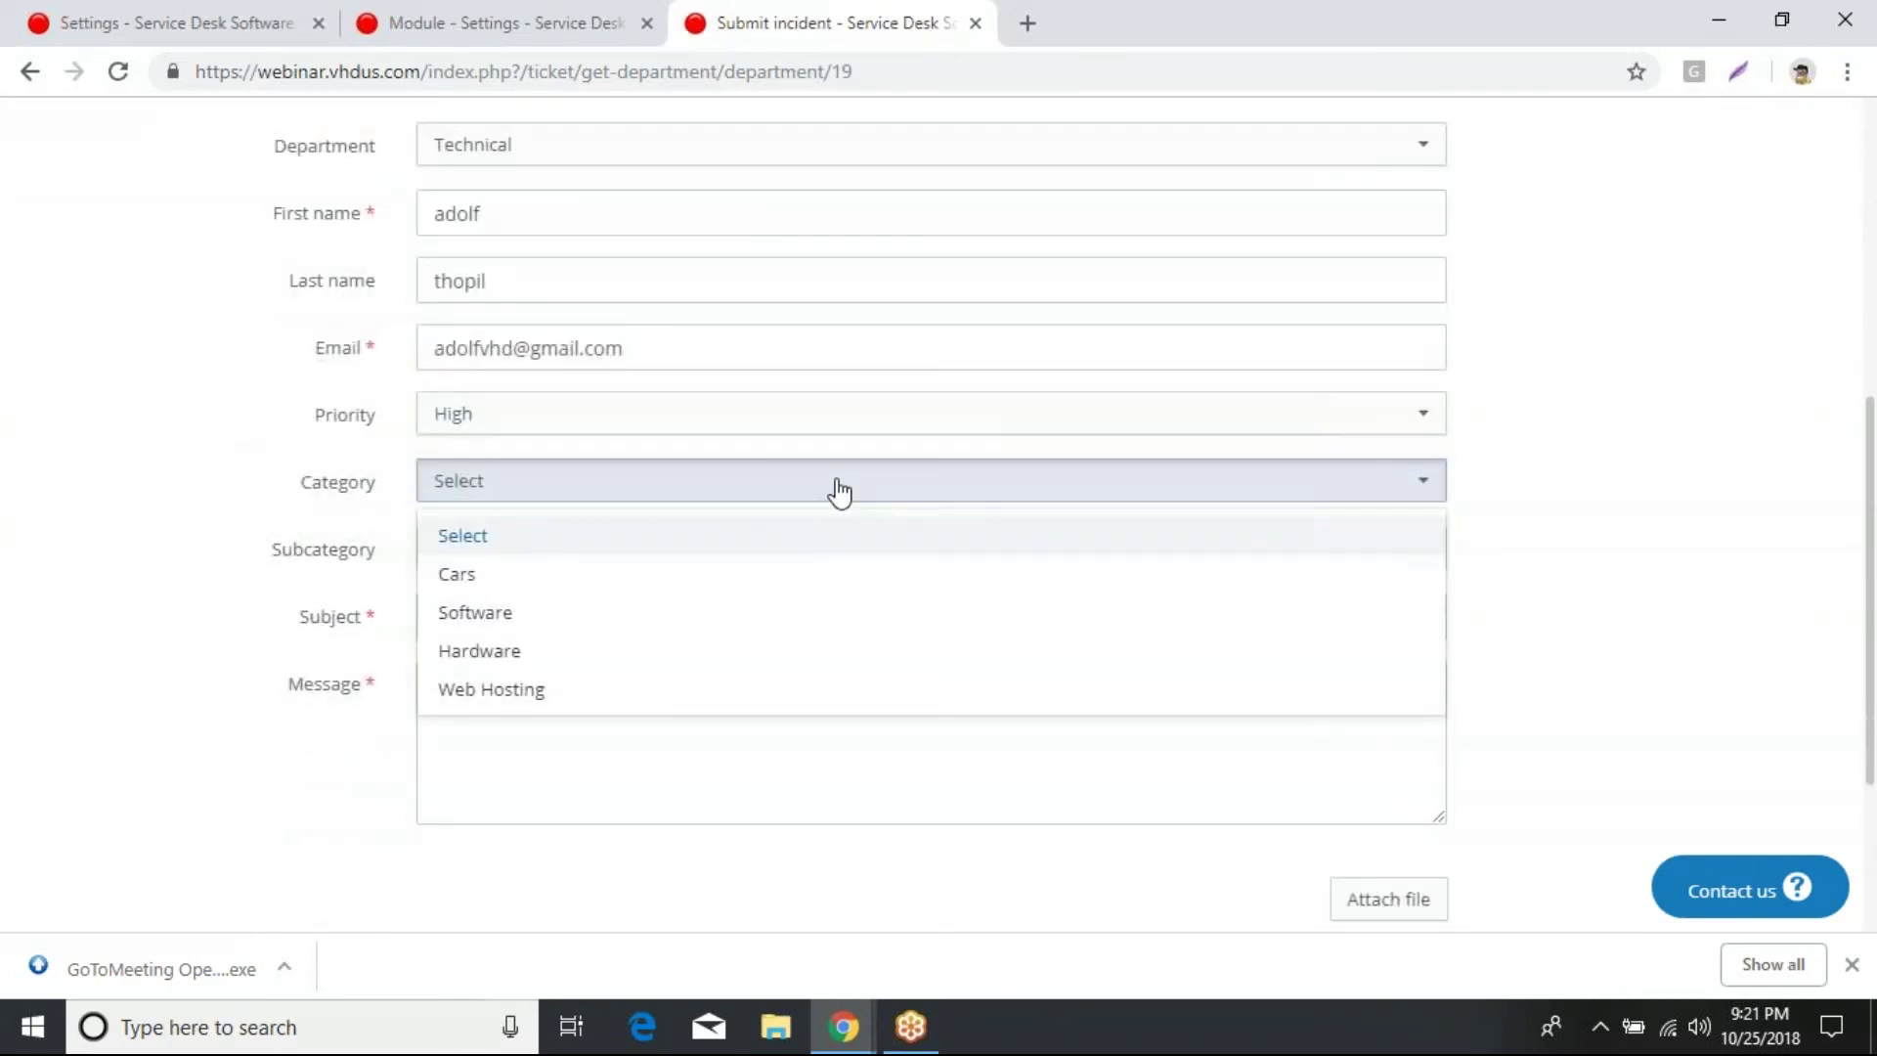
left_click(541, 692)
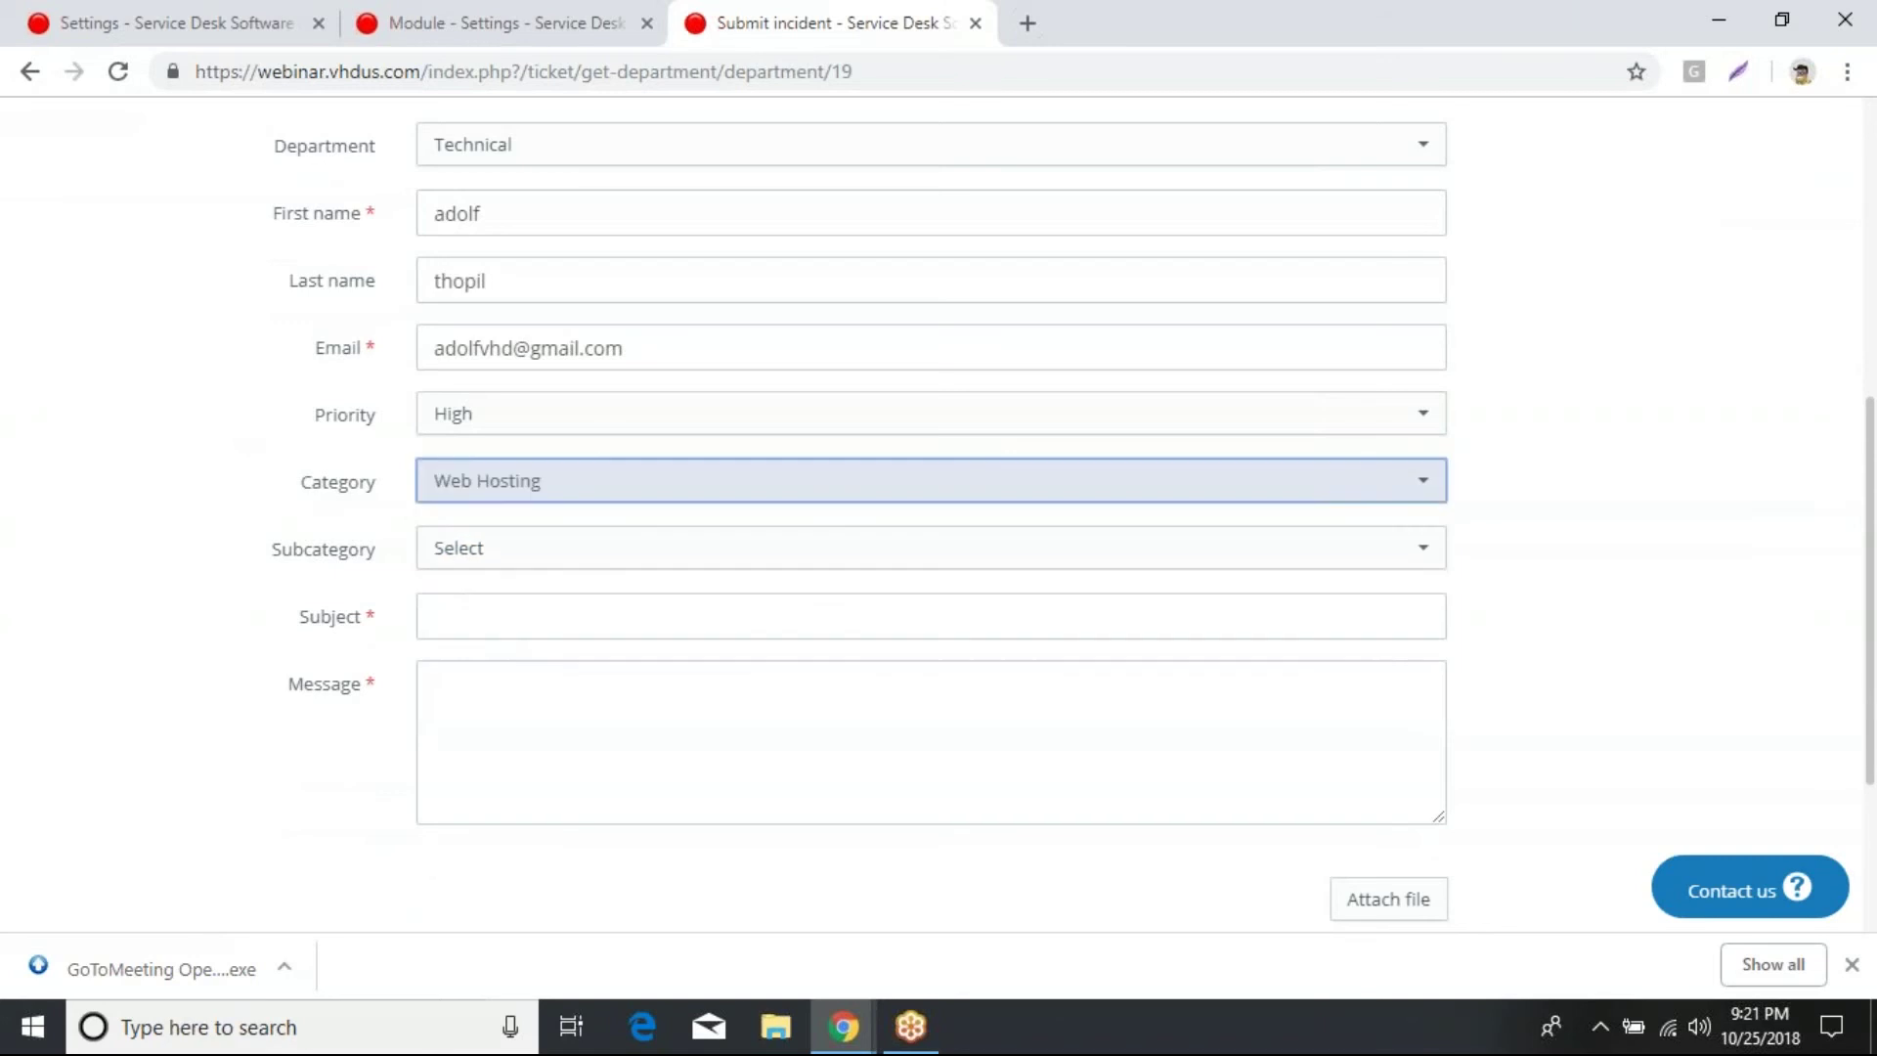
left_click(1345, 560)
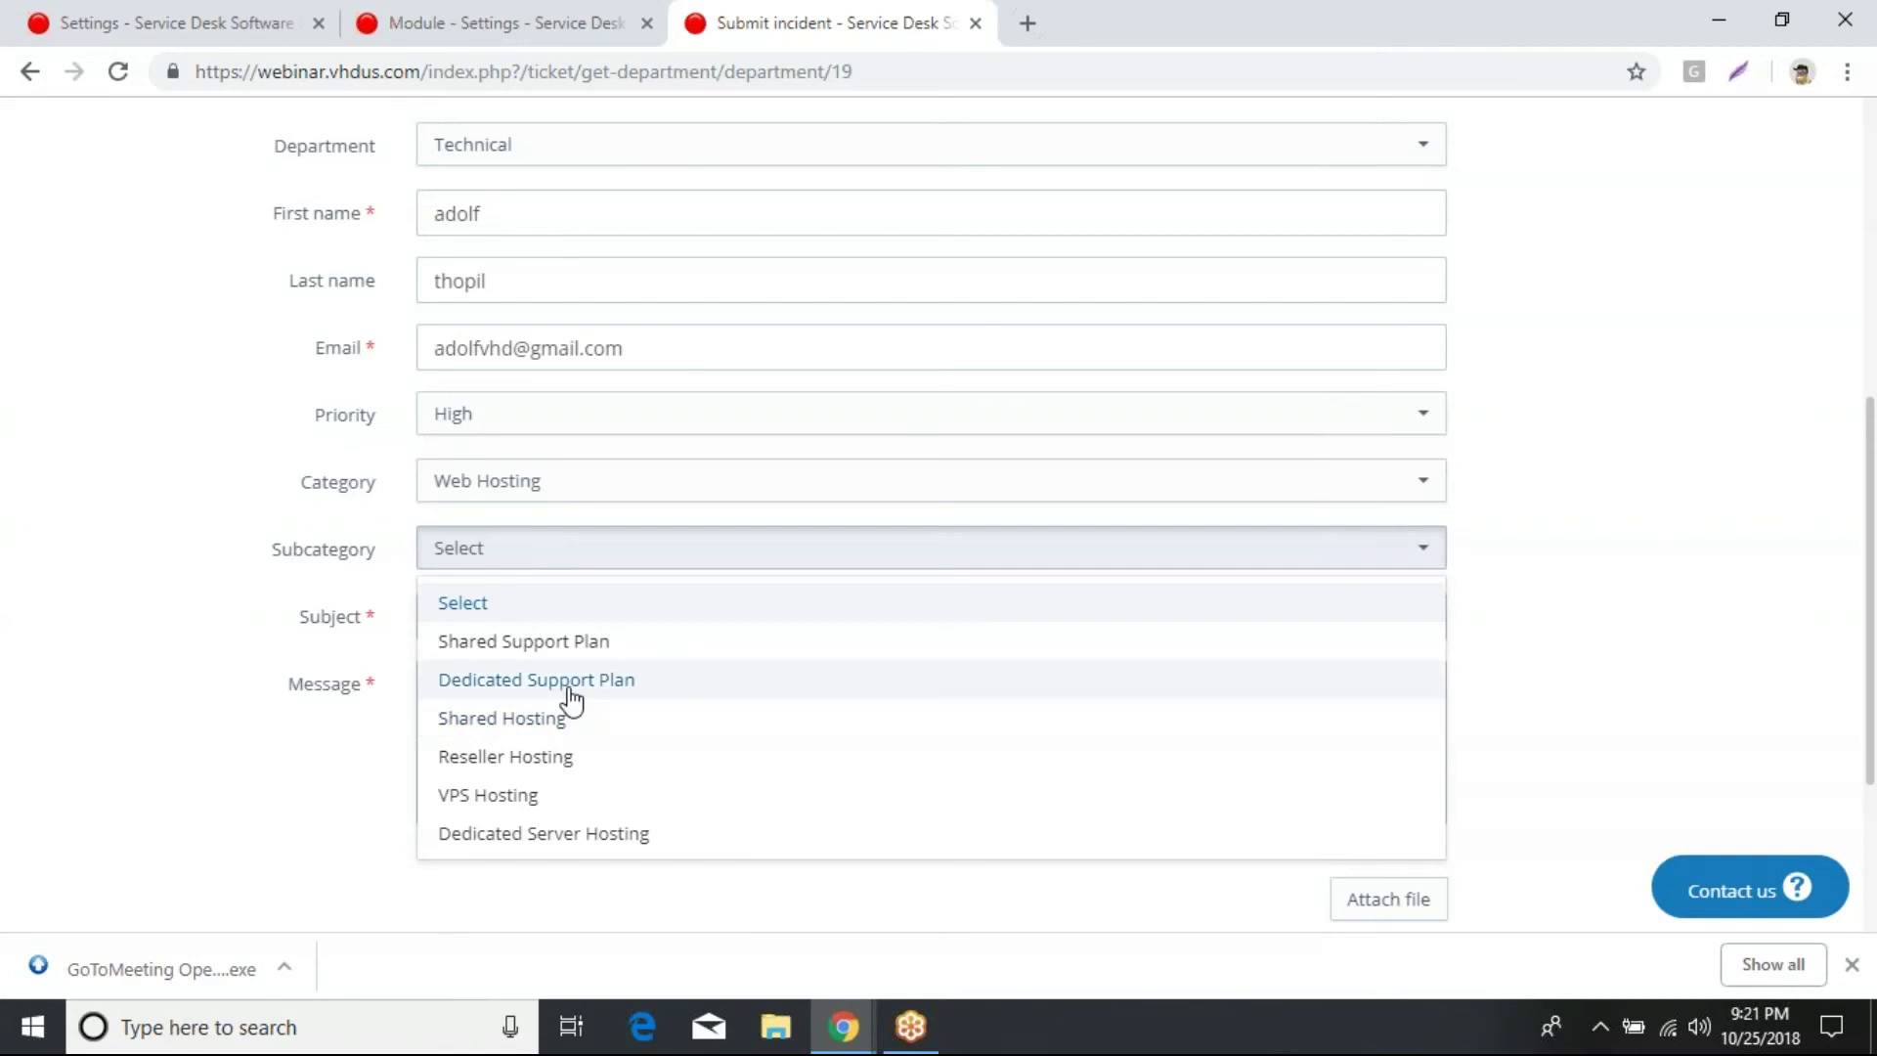
left_click(572, 682)
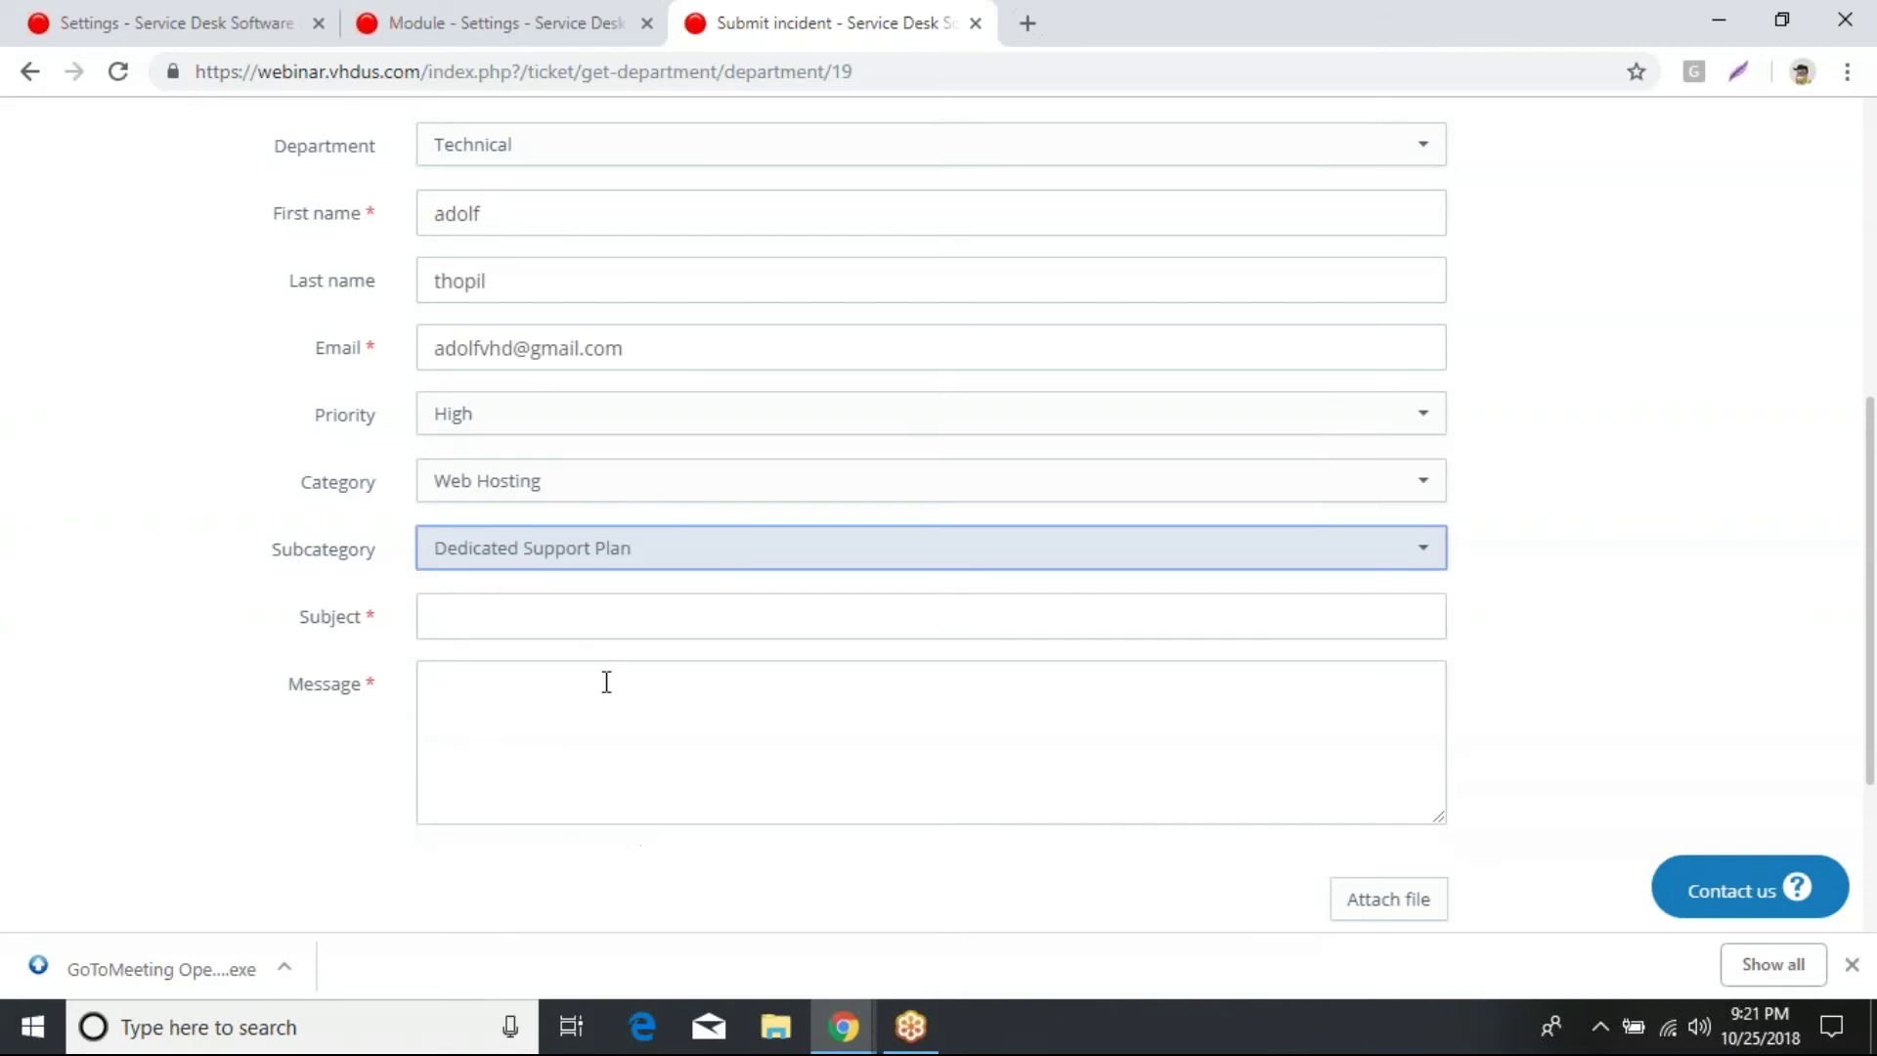
left_click(763, 632)
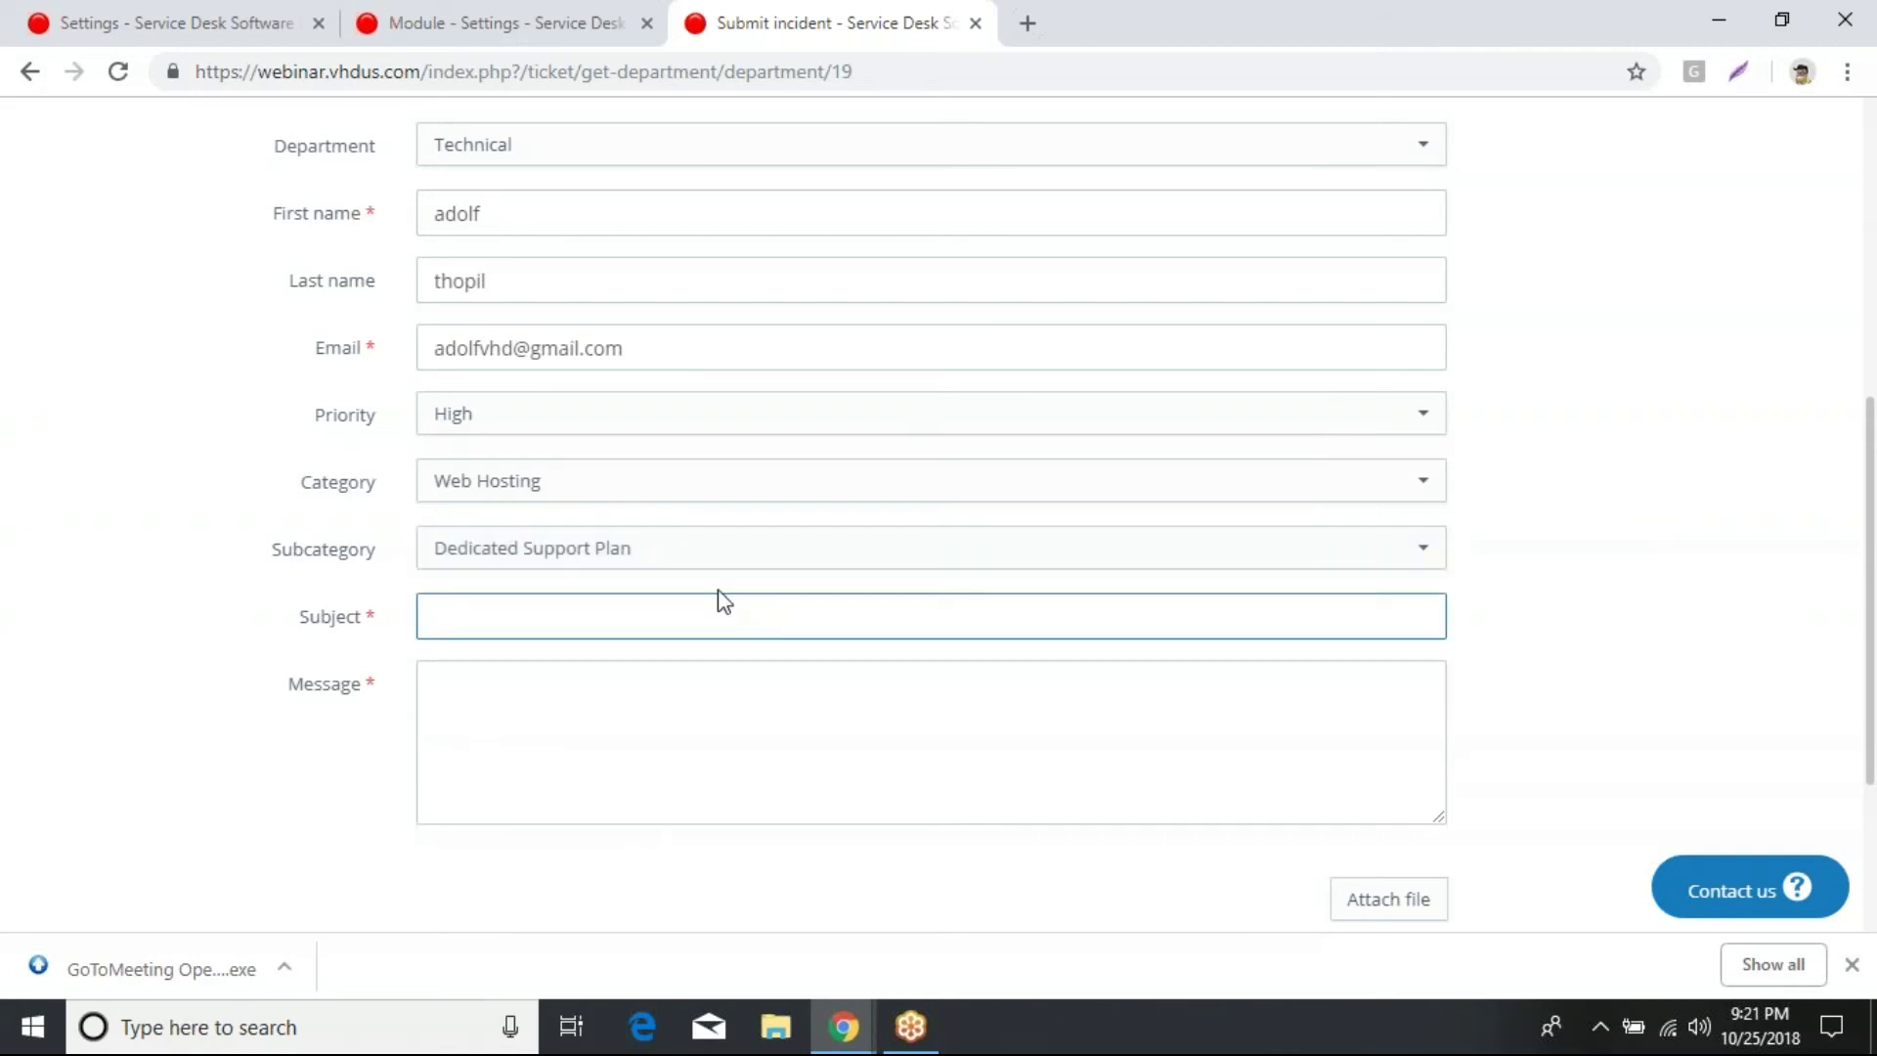
left_click(704, 559)
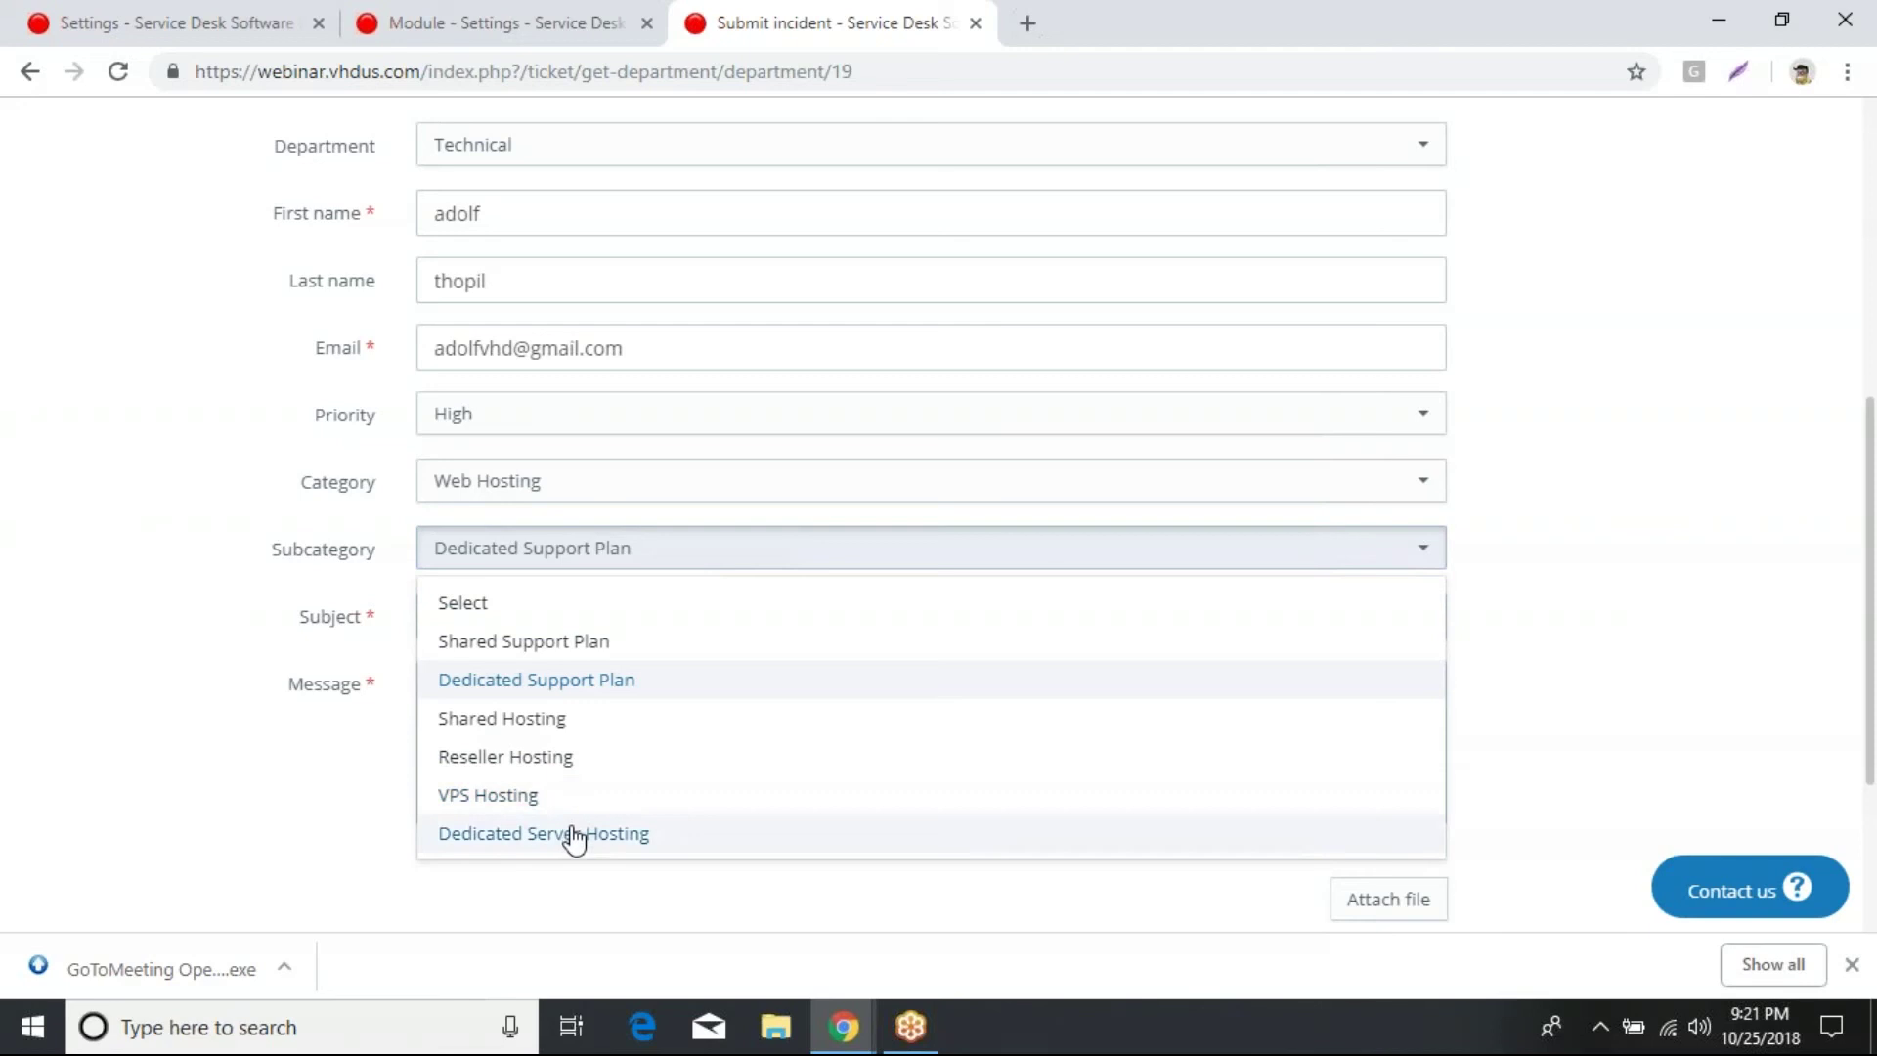
left_click(574, 834)
Step: Type the subject 'Specifications of the Dedicated Servers'
left_click(590, 617)
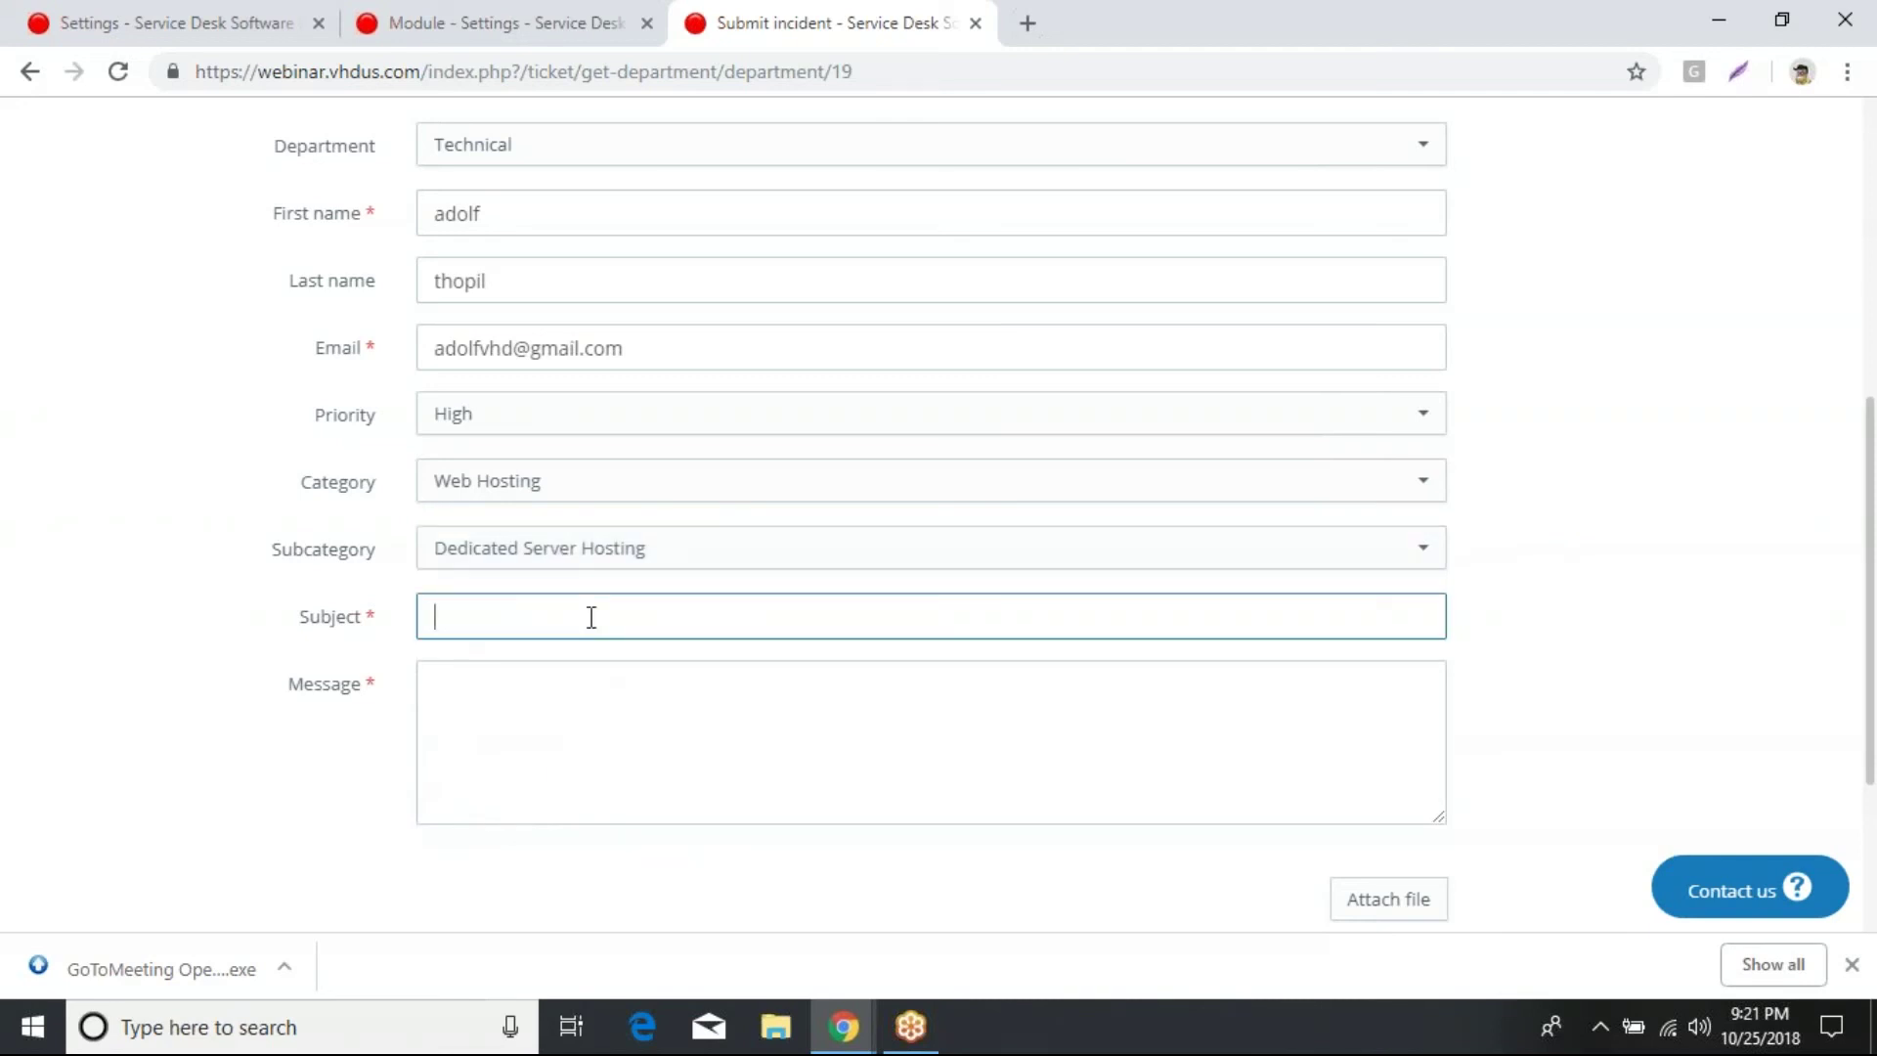
type("Spec")
key("BackSpace")
type("f")
type("c")
type("ifications f")
key("BackSpace")
type("of the Dedicated ")
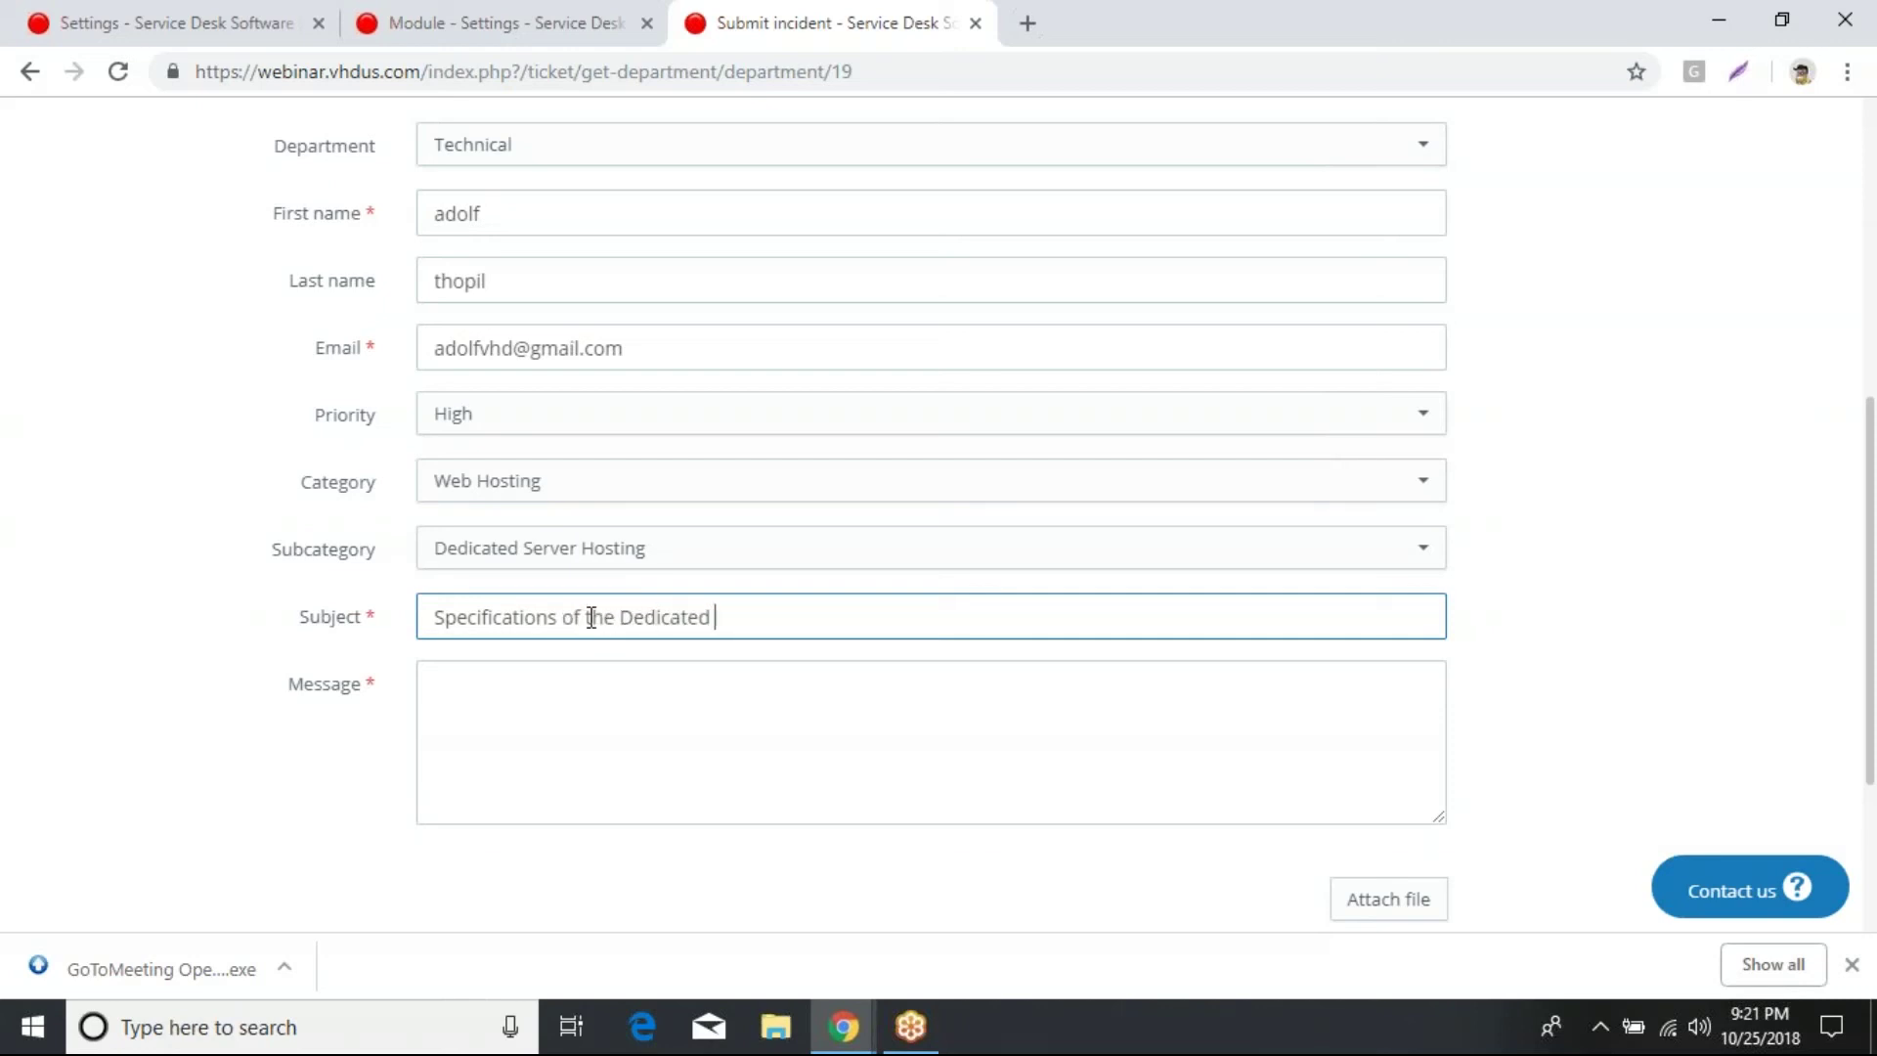
type("Servers")
Step: Copy the subject text into the message field
left_click_drag(870, 620, 356, 658)
key("ctrl+c")
left_click(460, 698)
key("ctrl+v")
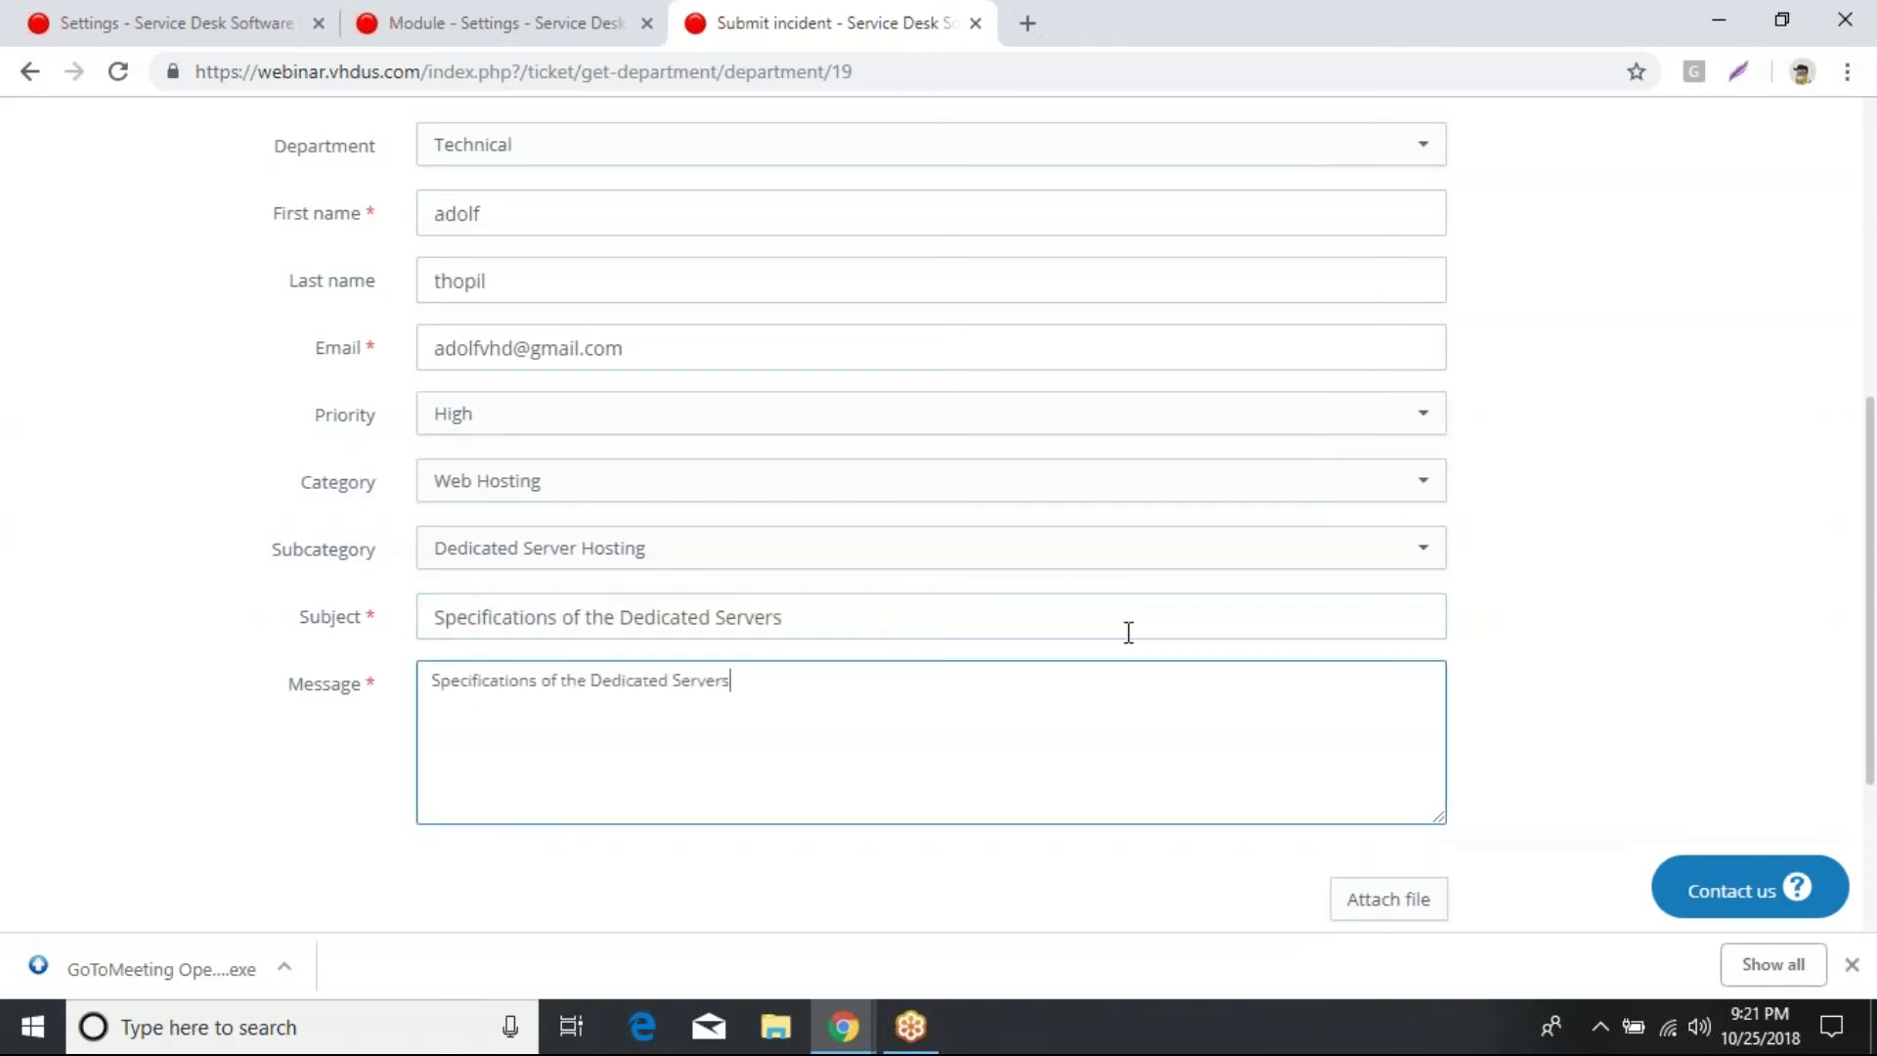
scroll(1128, 633, "down", 3)
left_click(531, 670)
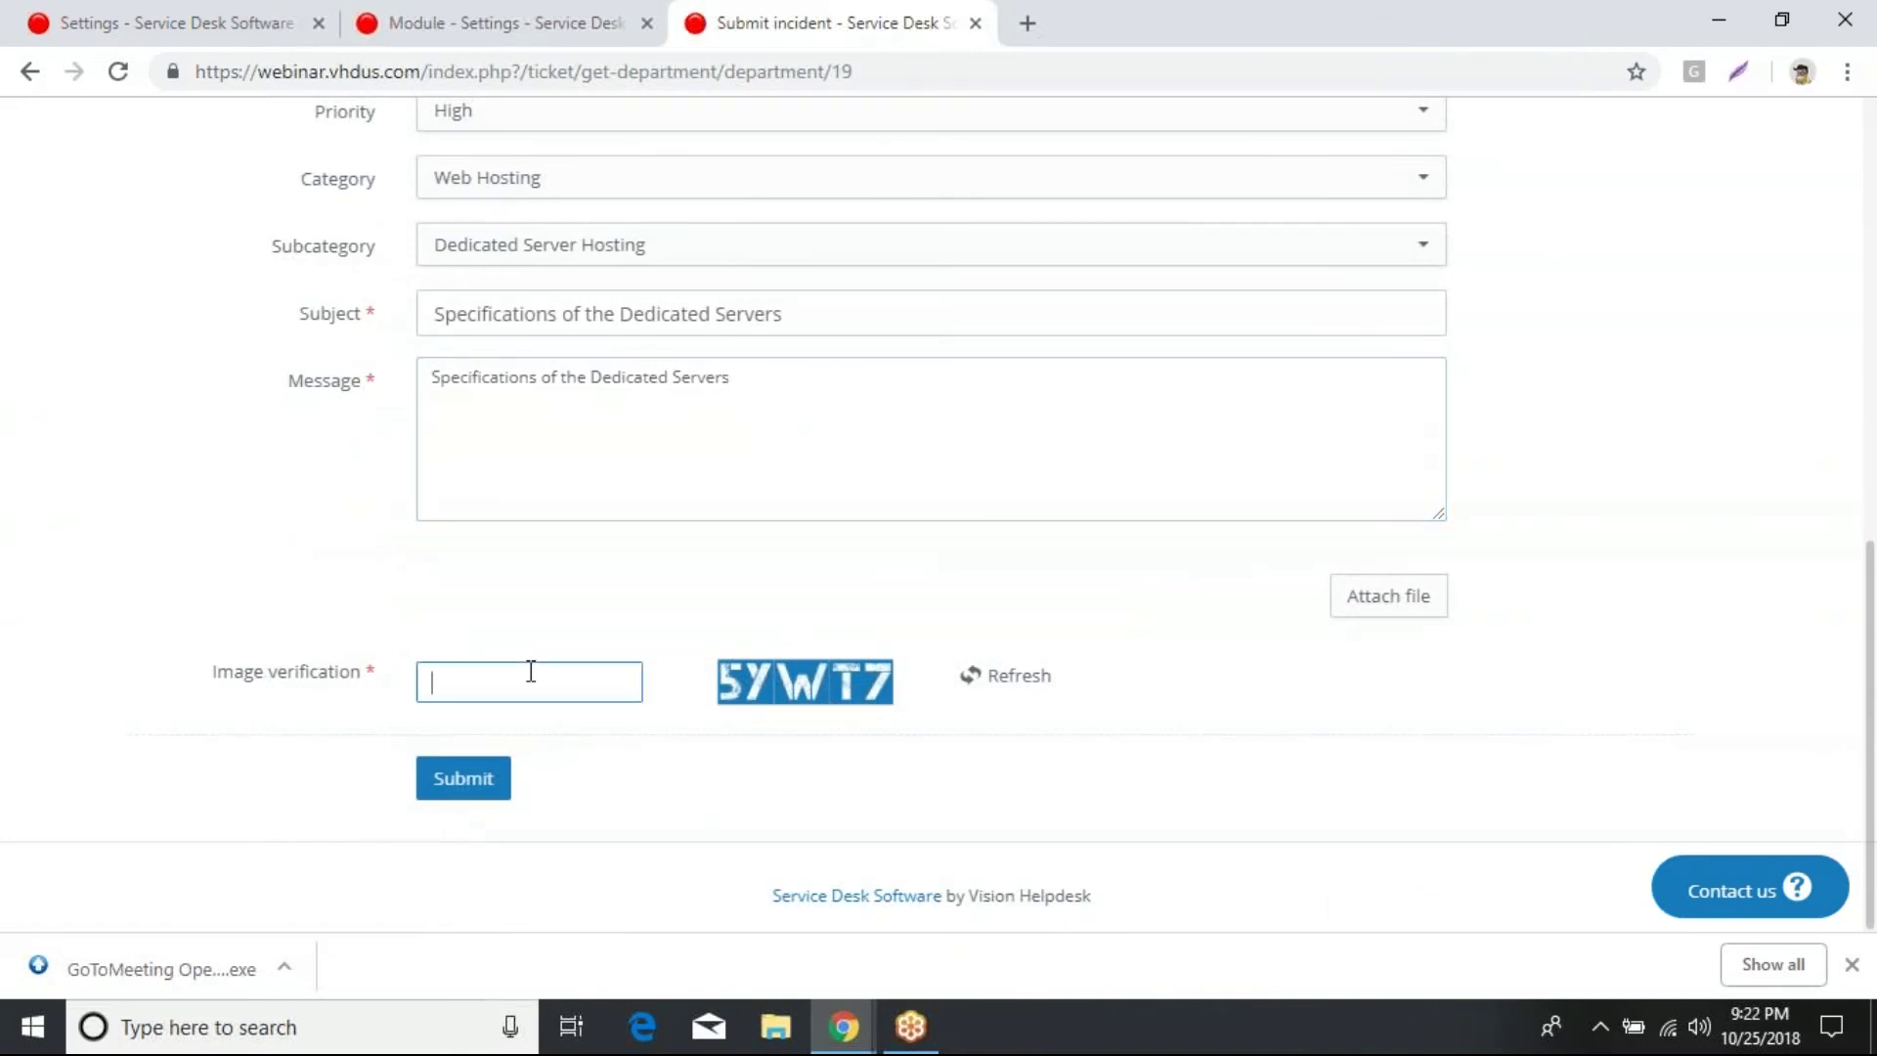
Step: Enter the image verification code and submit the incident
type("%")
type("y")
type("Y")
type("W")
type("T")
type("7")
left_click(478, 794)
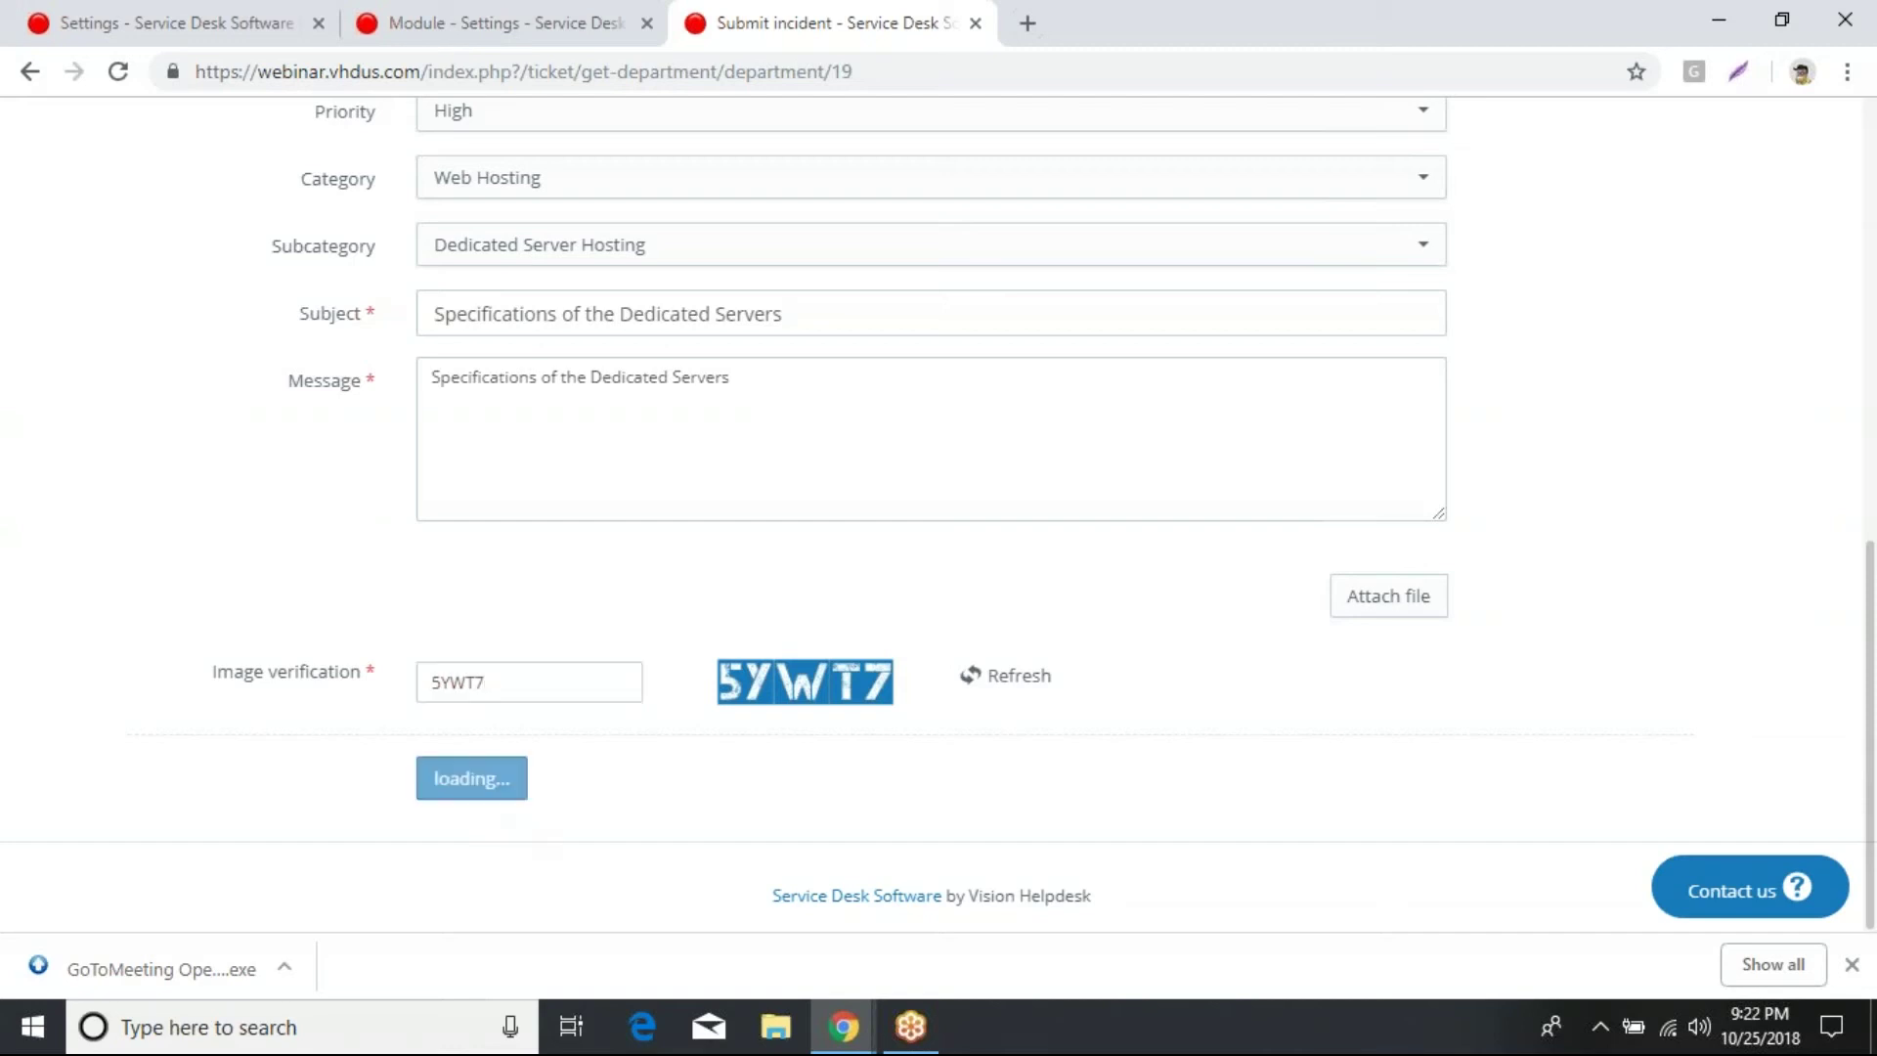
scroll(658, 645, "down", 4)
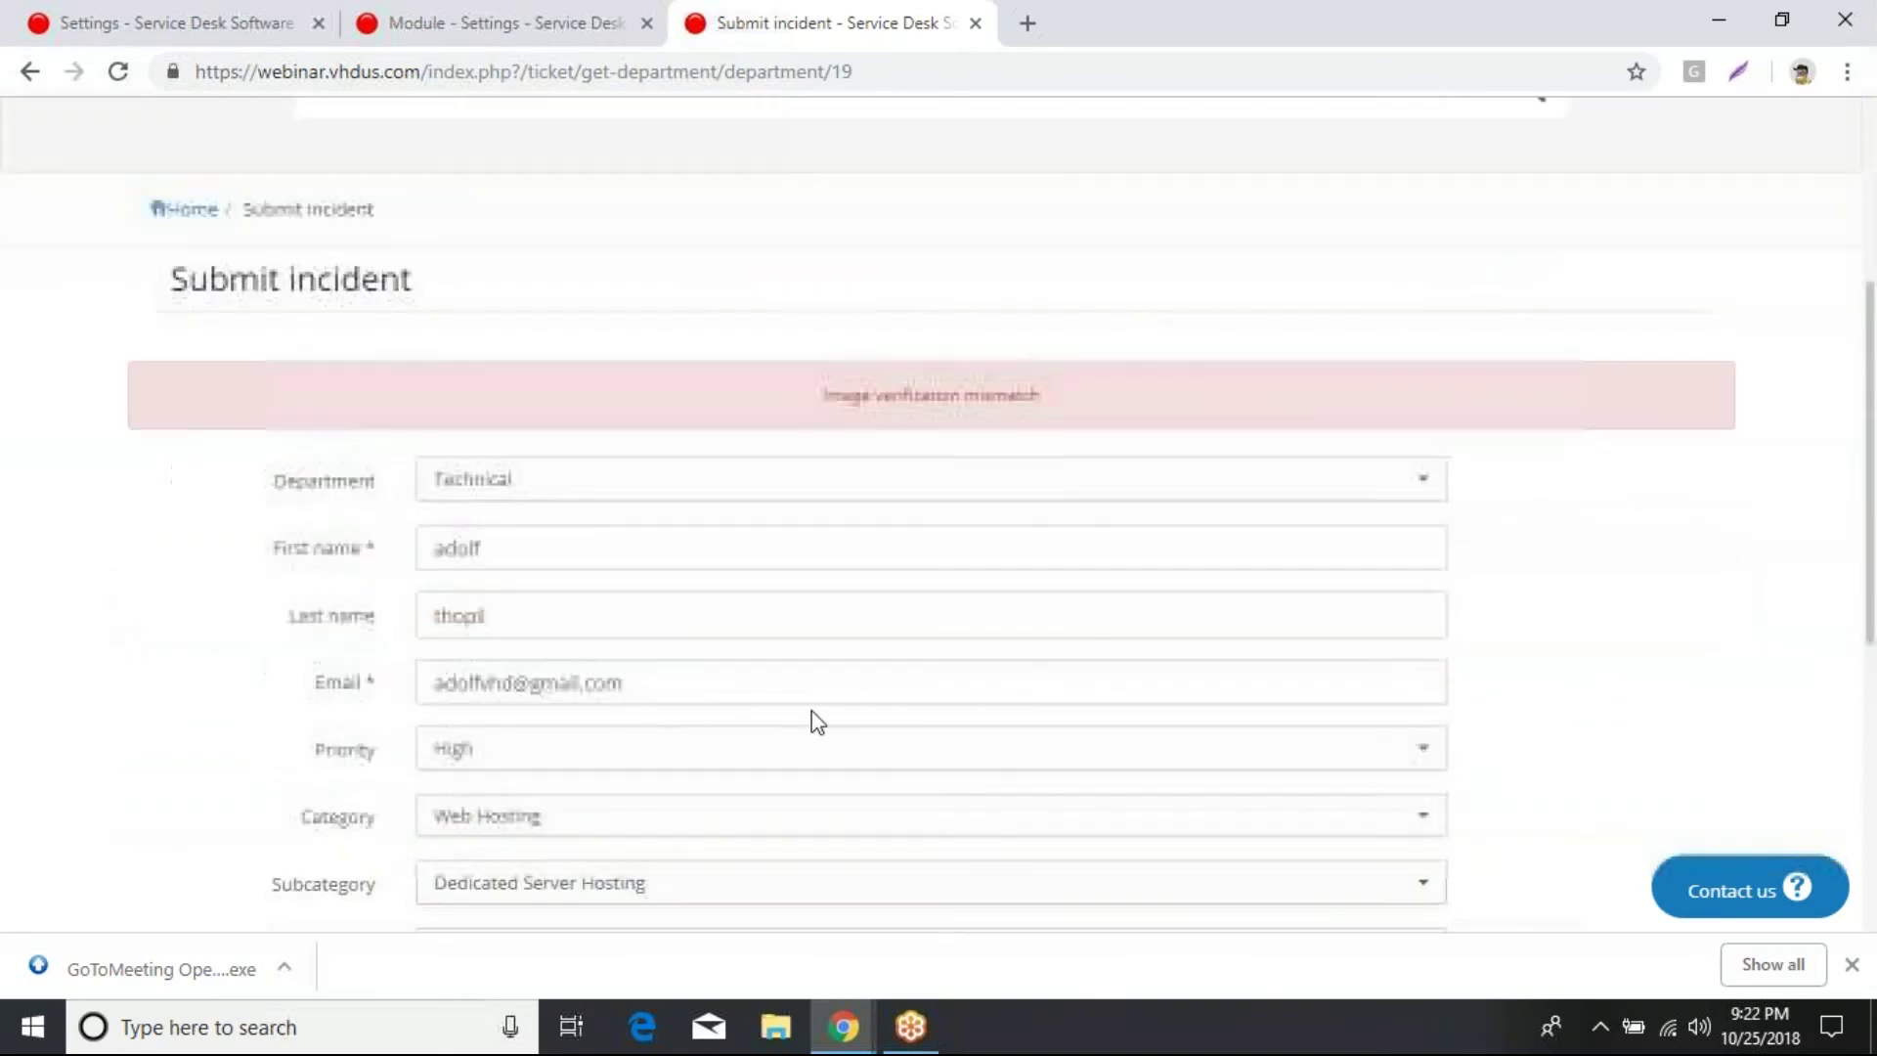
scroll(817, 721, "down", 5)
Step: Refresh the verification image, retype the new code and resubmit the incident
left_click(971, 676)
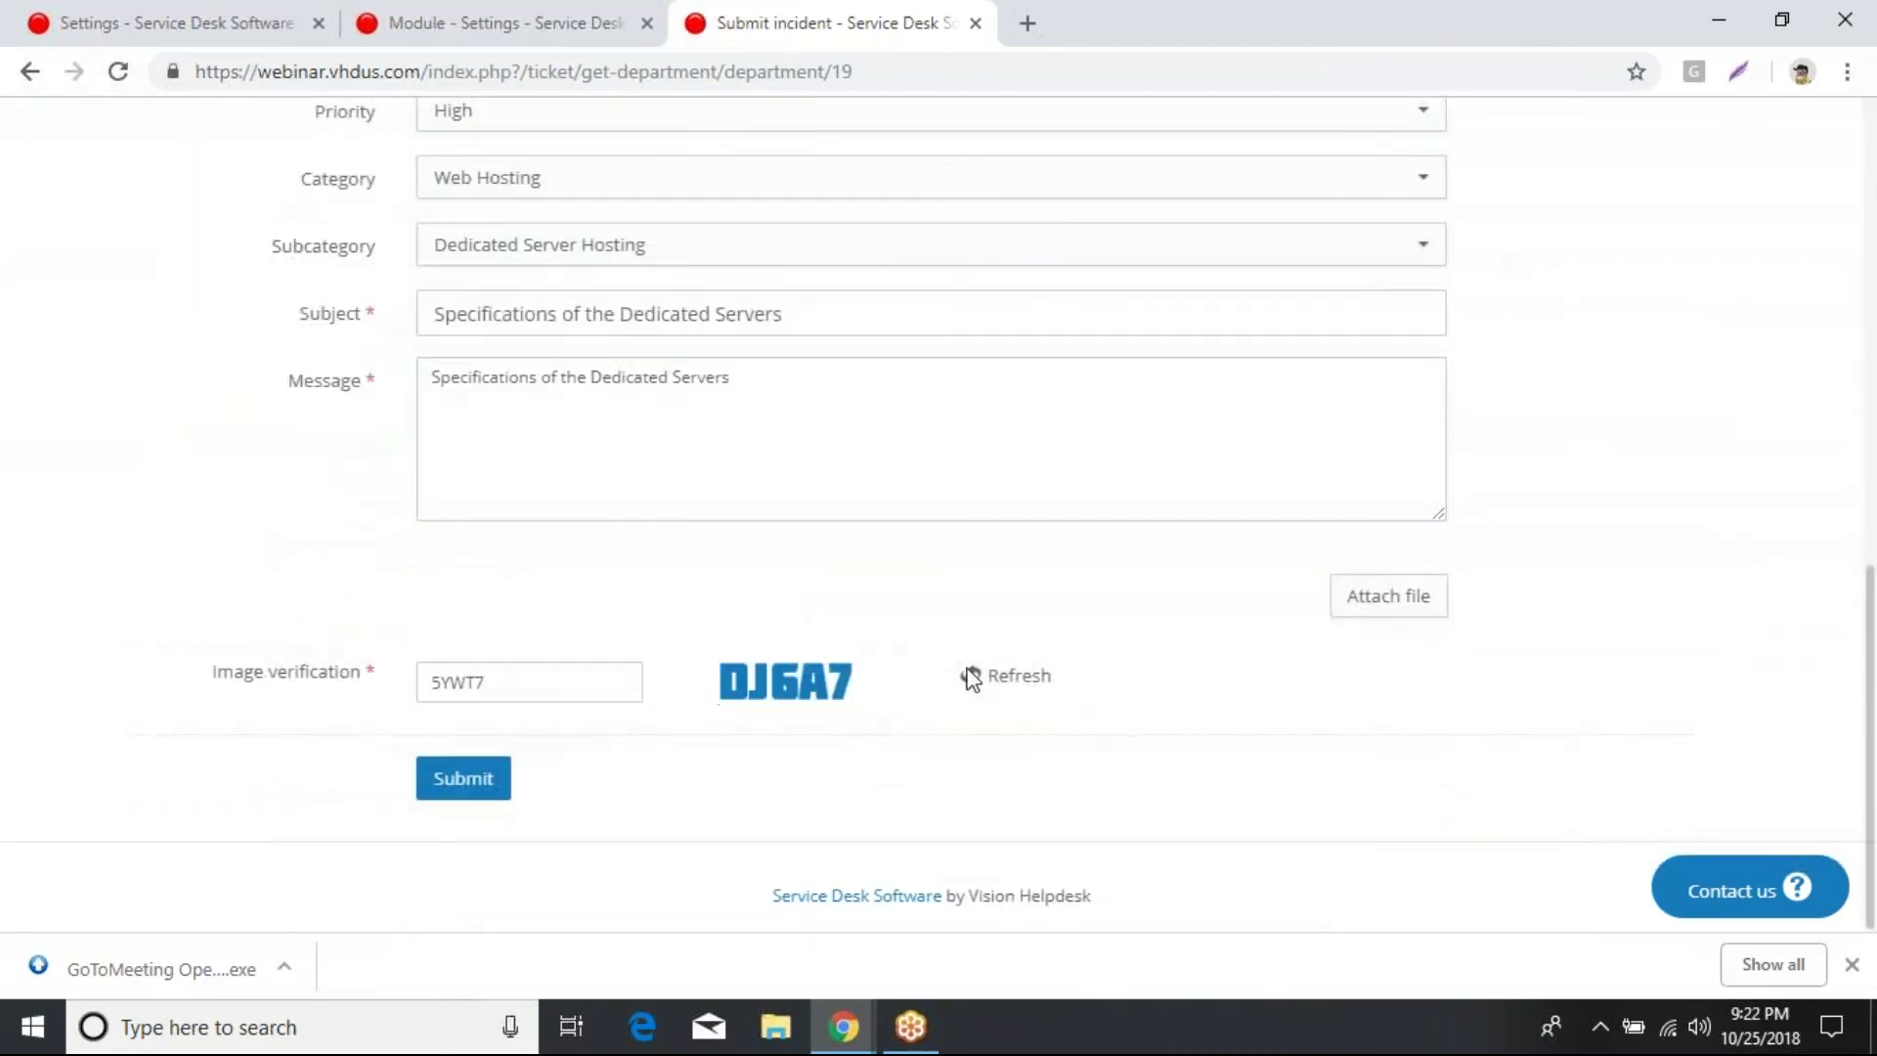
left_click_drag(519, 691, 357, 687)
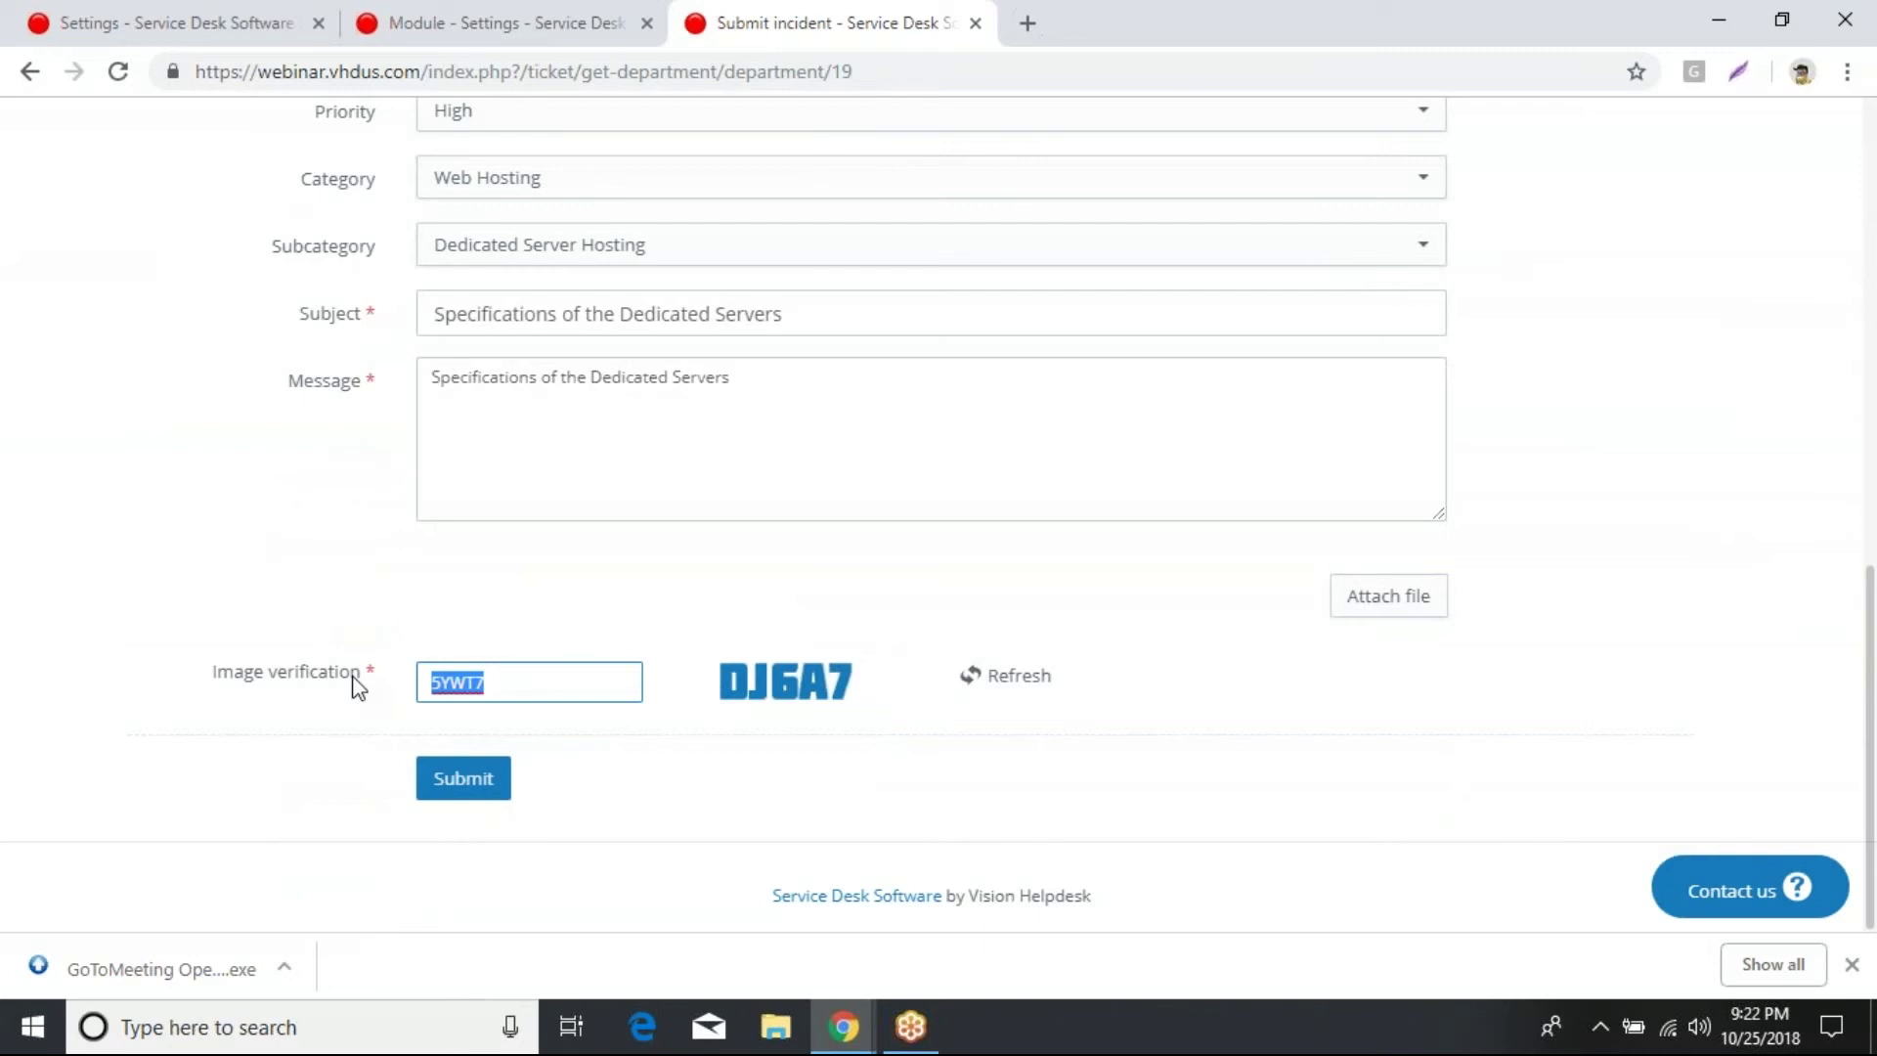
type("DJ6A7")
left_click(474, 782)
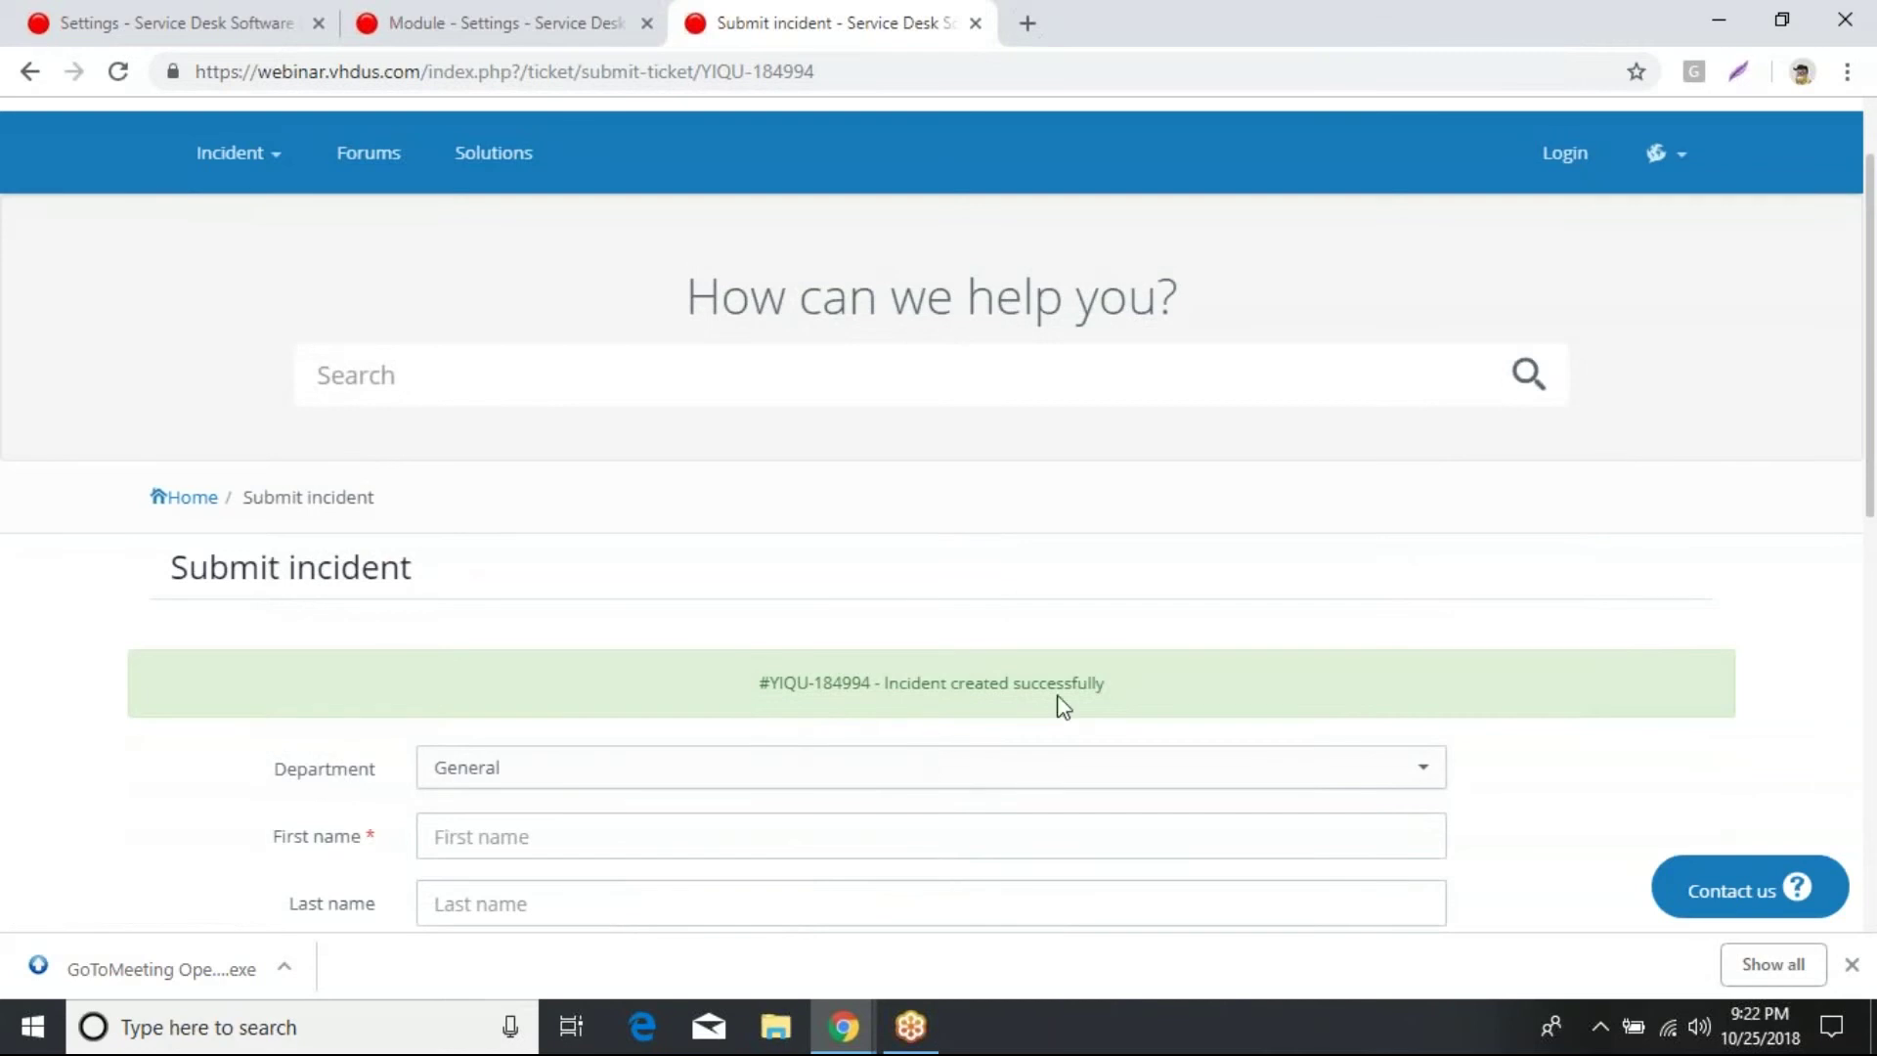
Step: Review all nine incidents in the staff inbox, then return to the Settings page
left_click(176, 21)
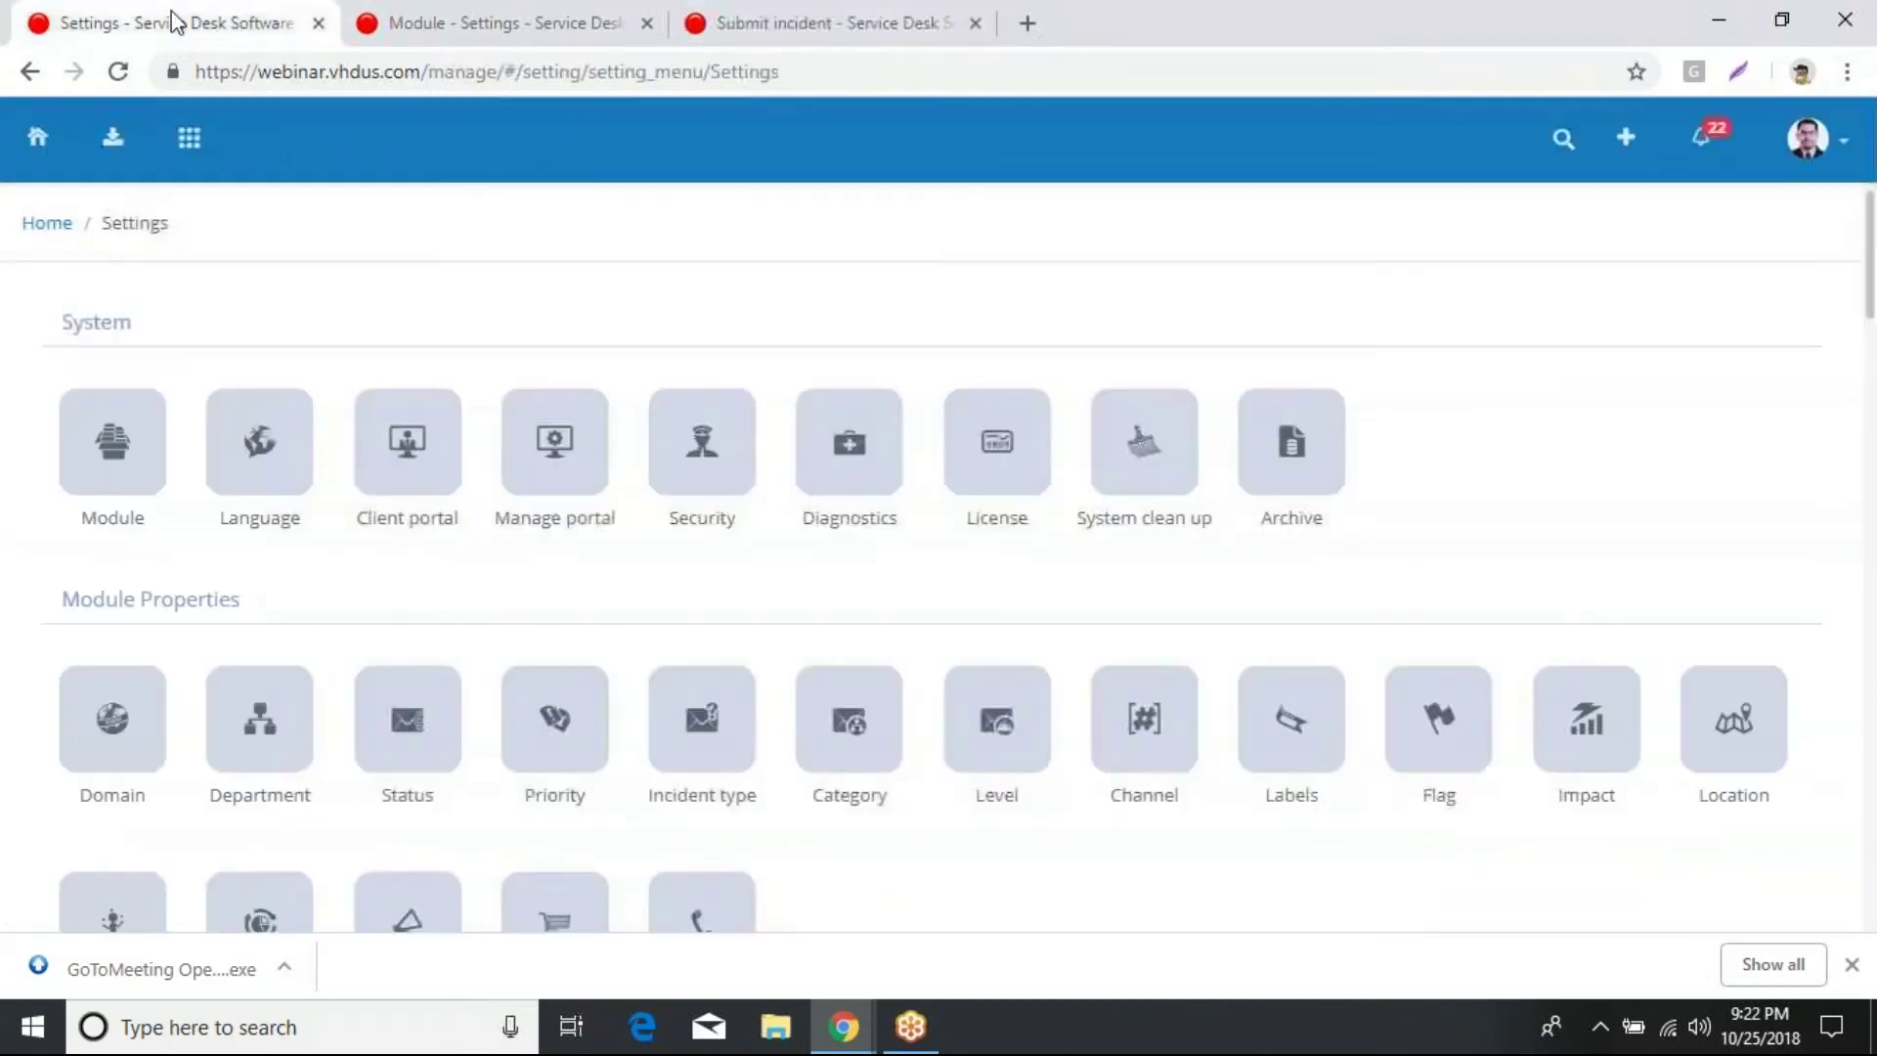
left_click(114, 138)
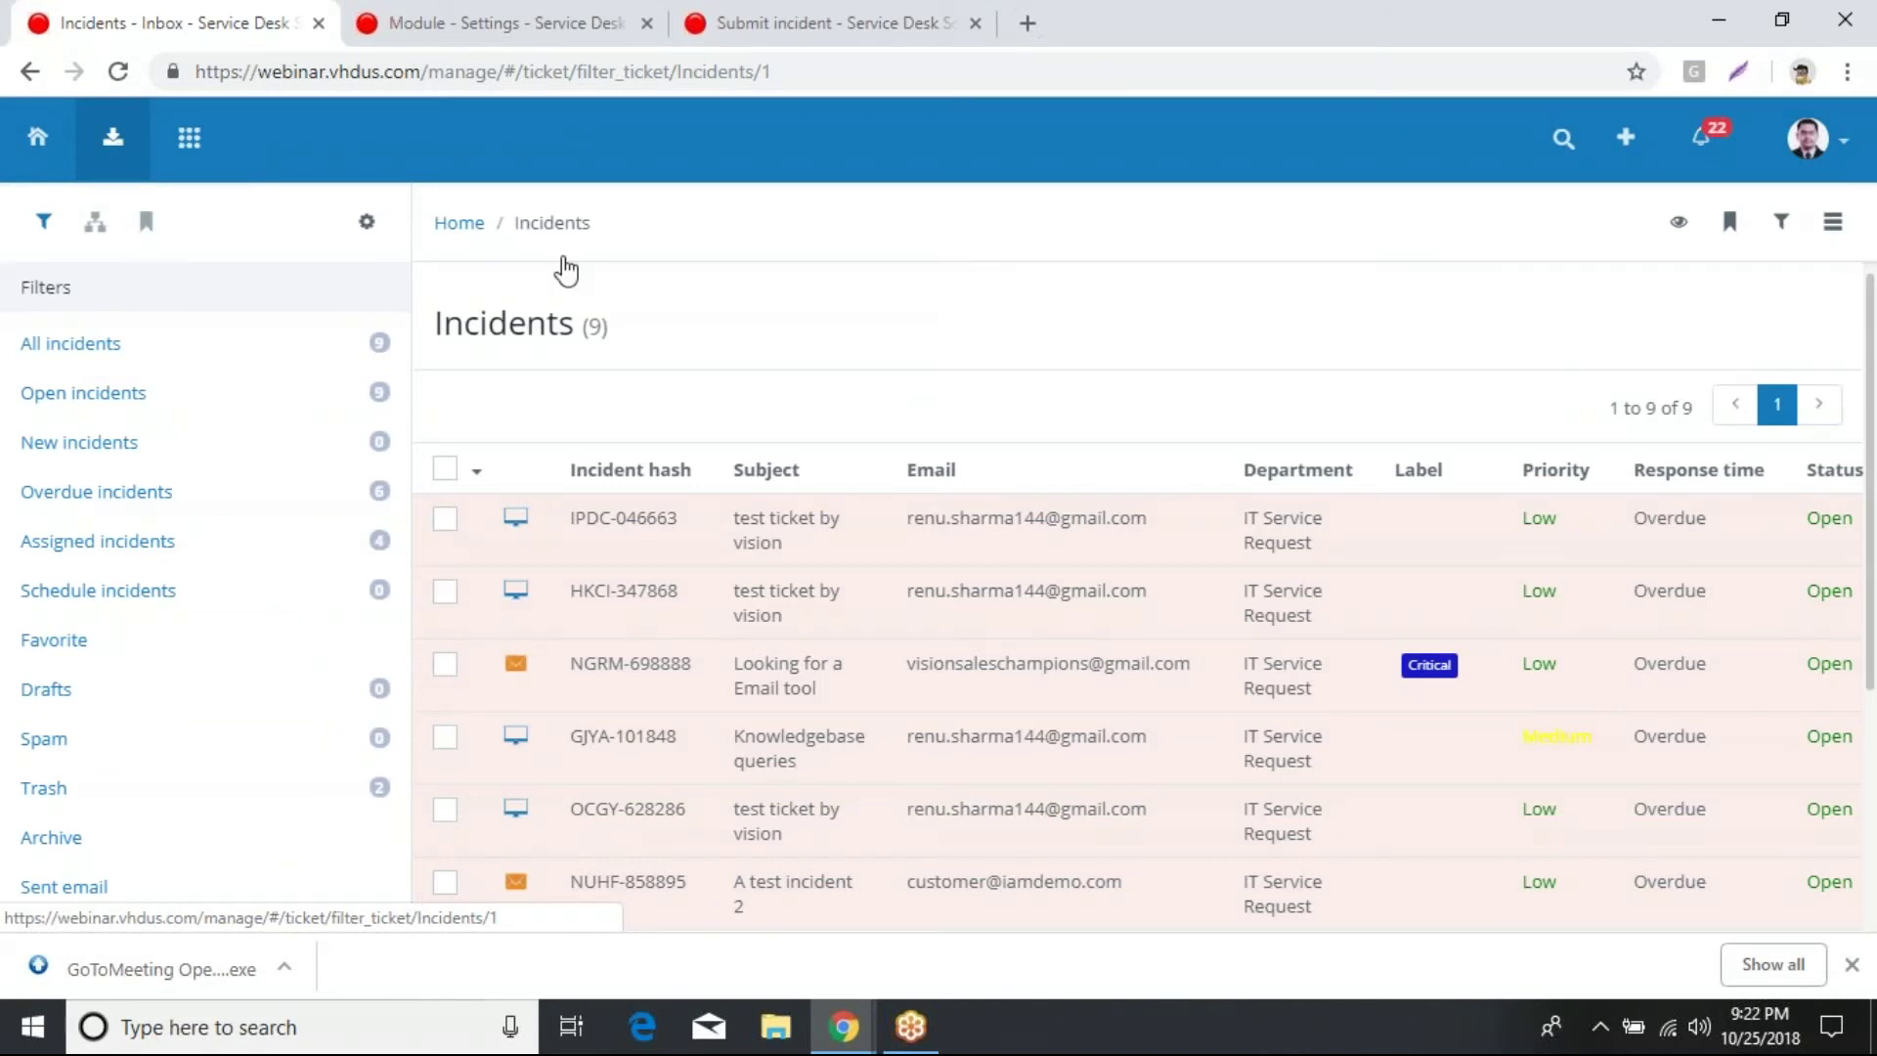
left_click(108, 354)
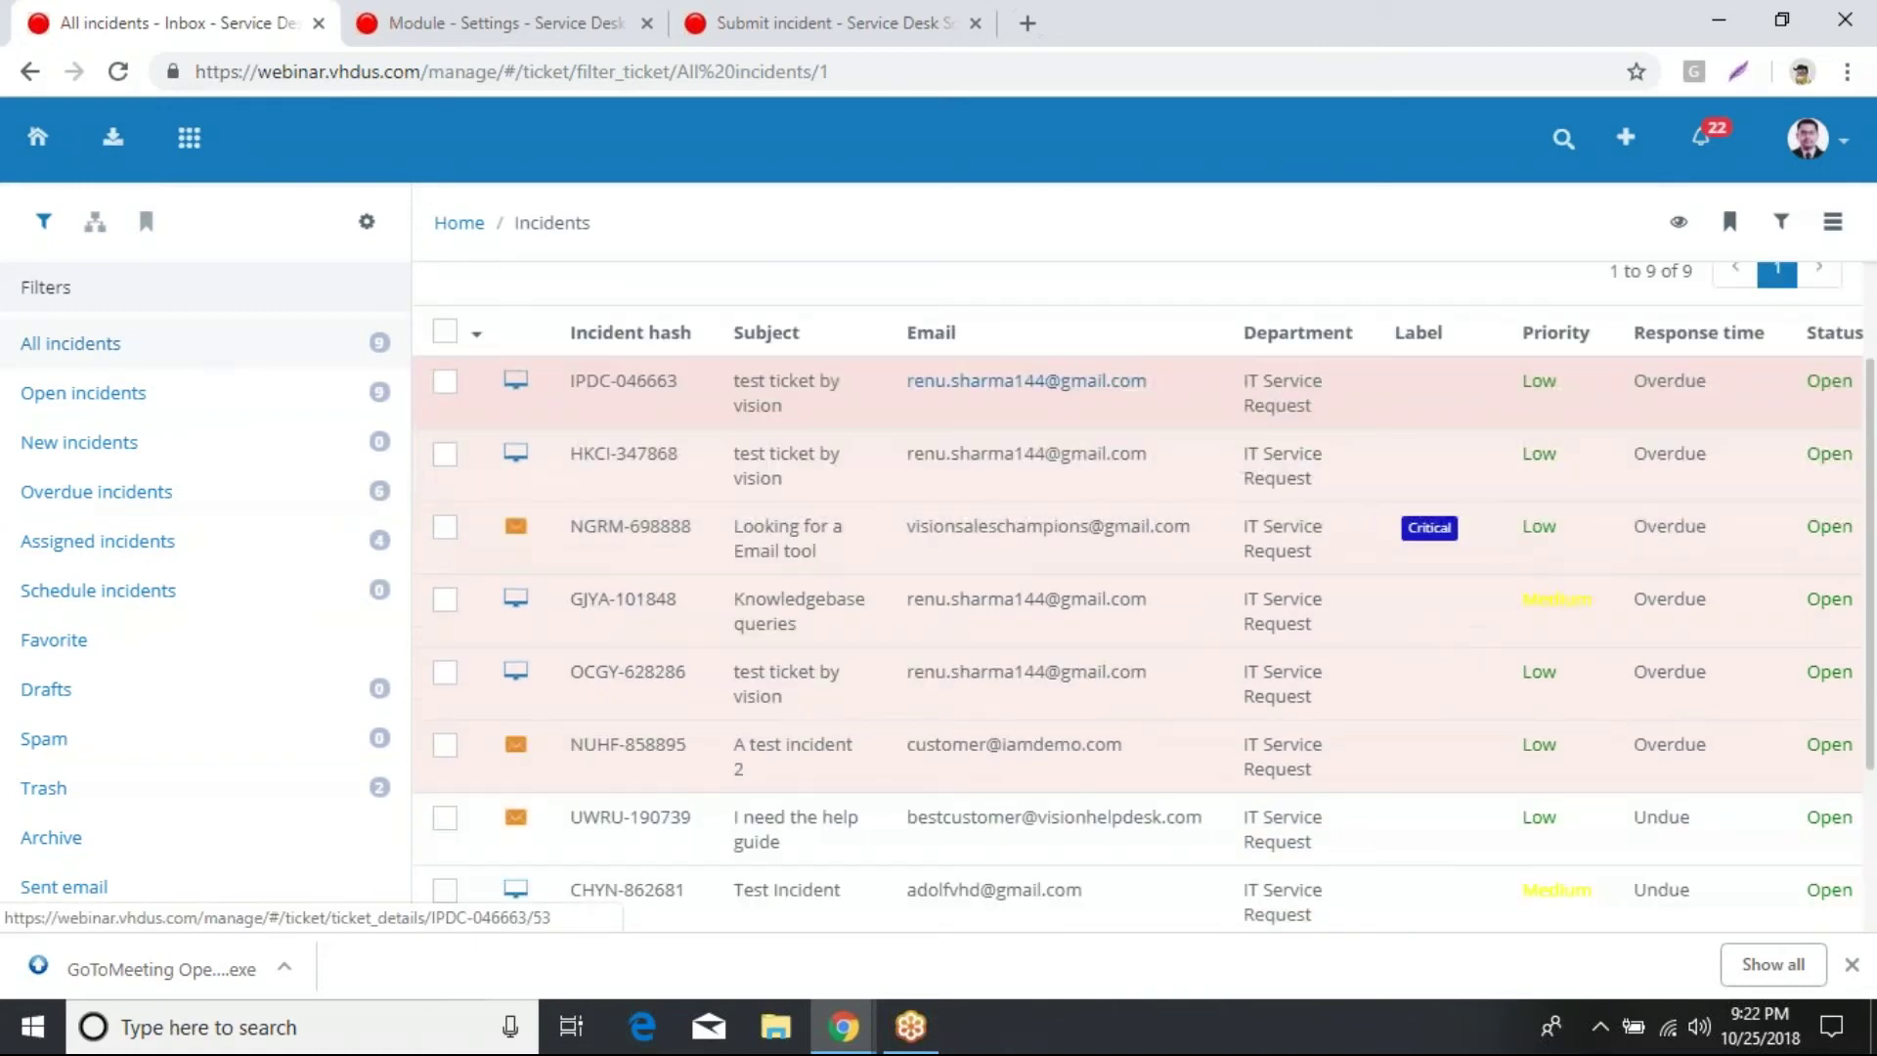
scroll(1023, 563, "down", 3)
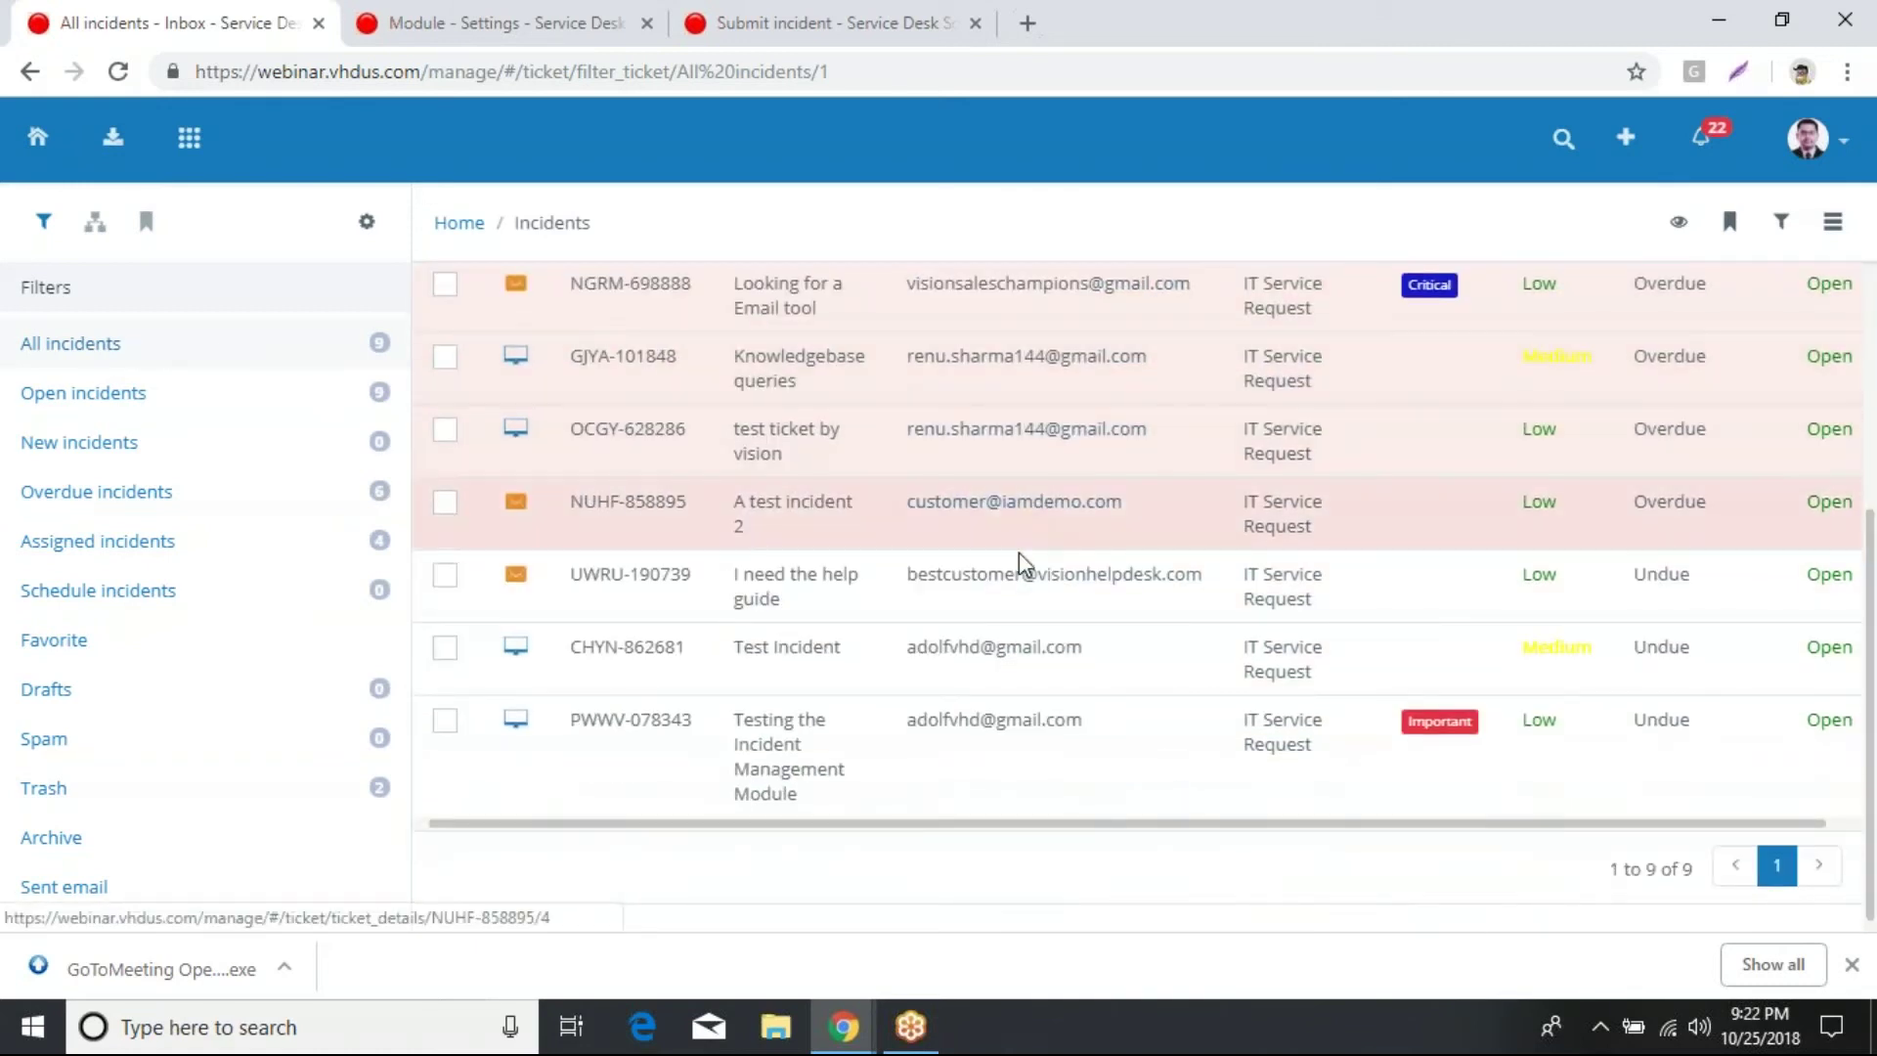
scroll(1061, 690, "up", 3)
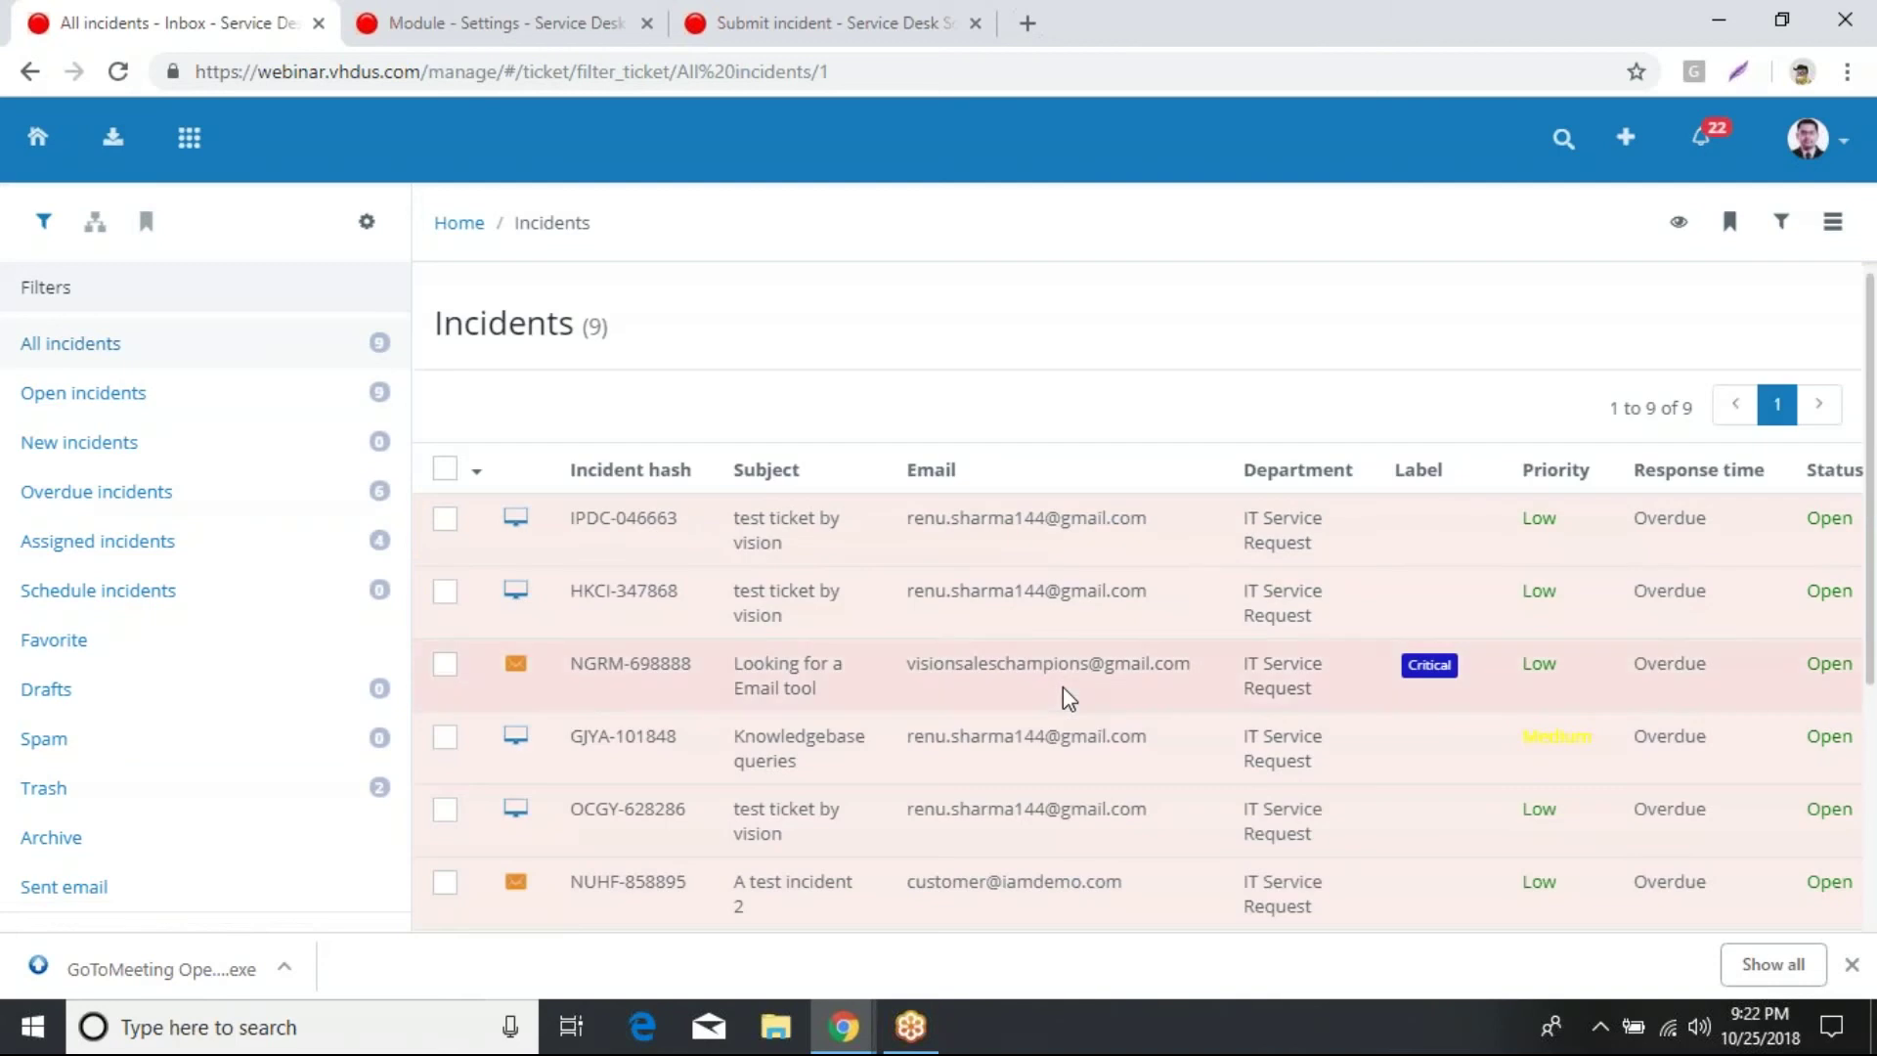
left_click(1844, 156)
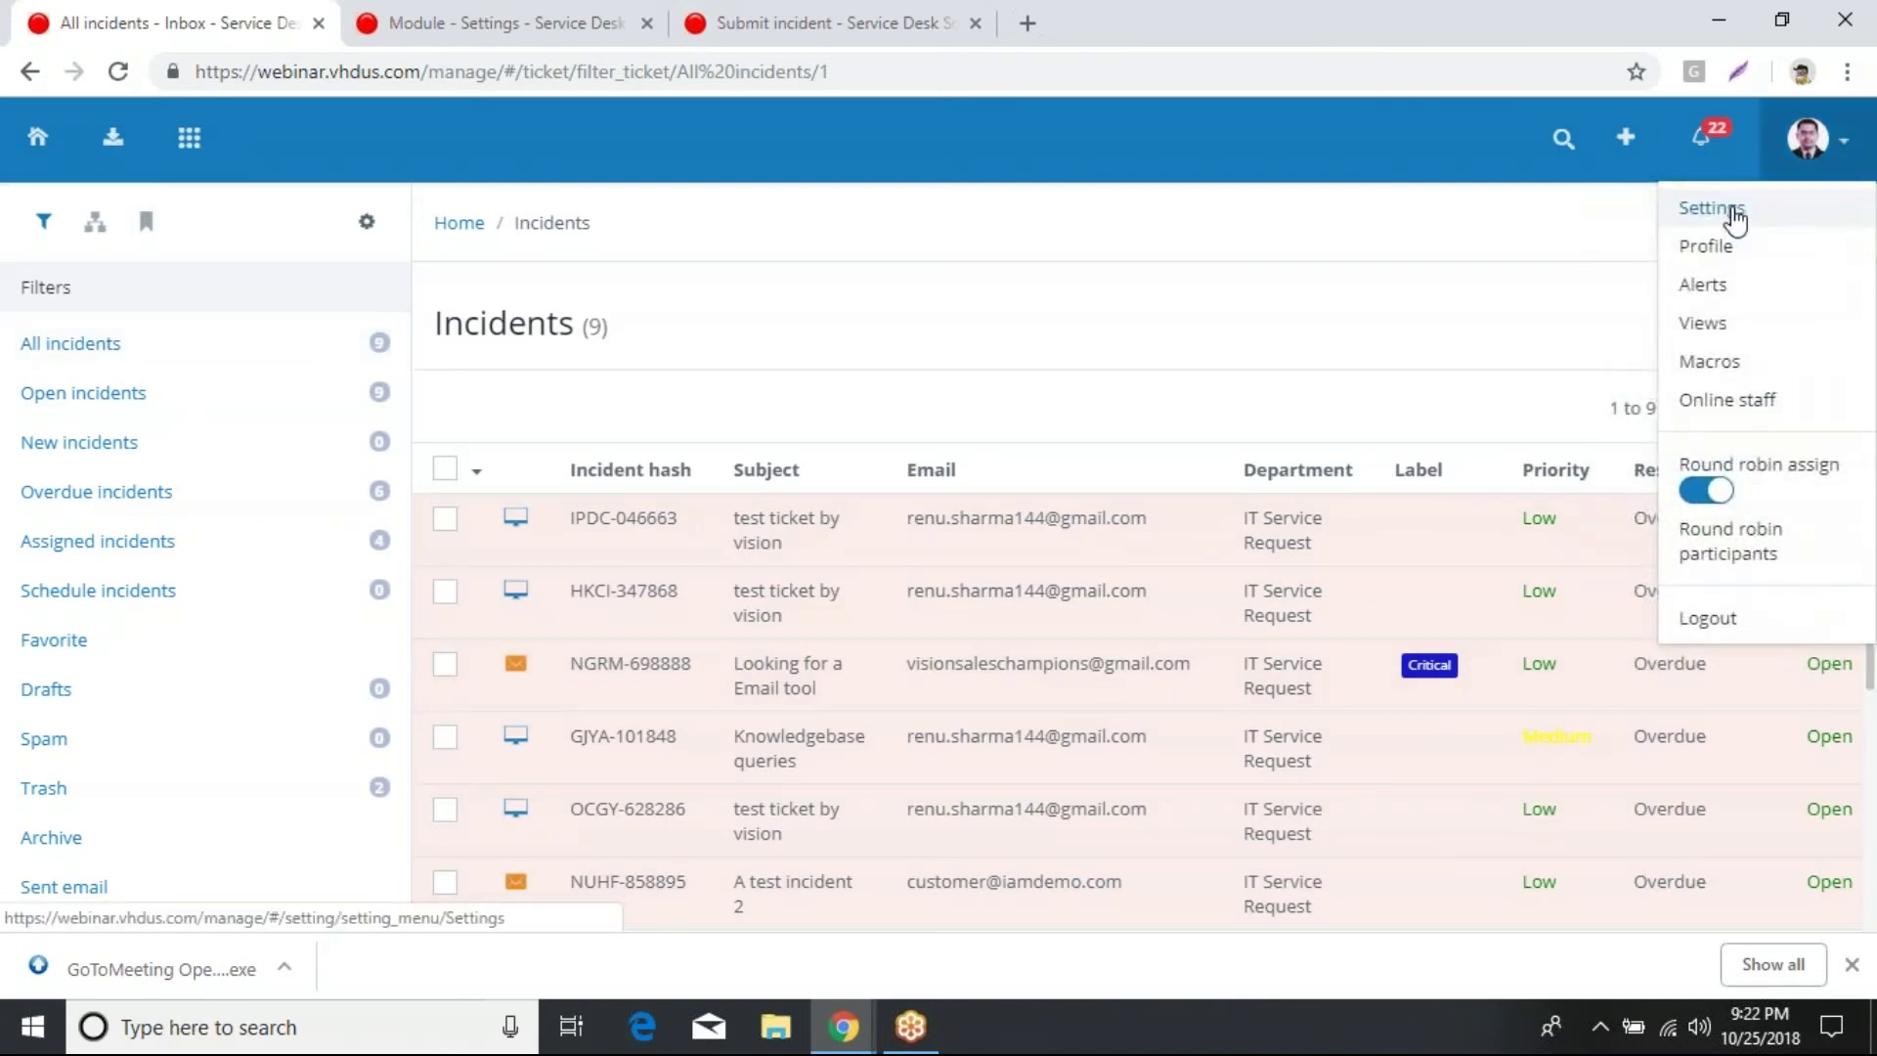
left_click(1735, 221)
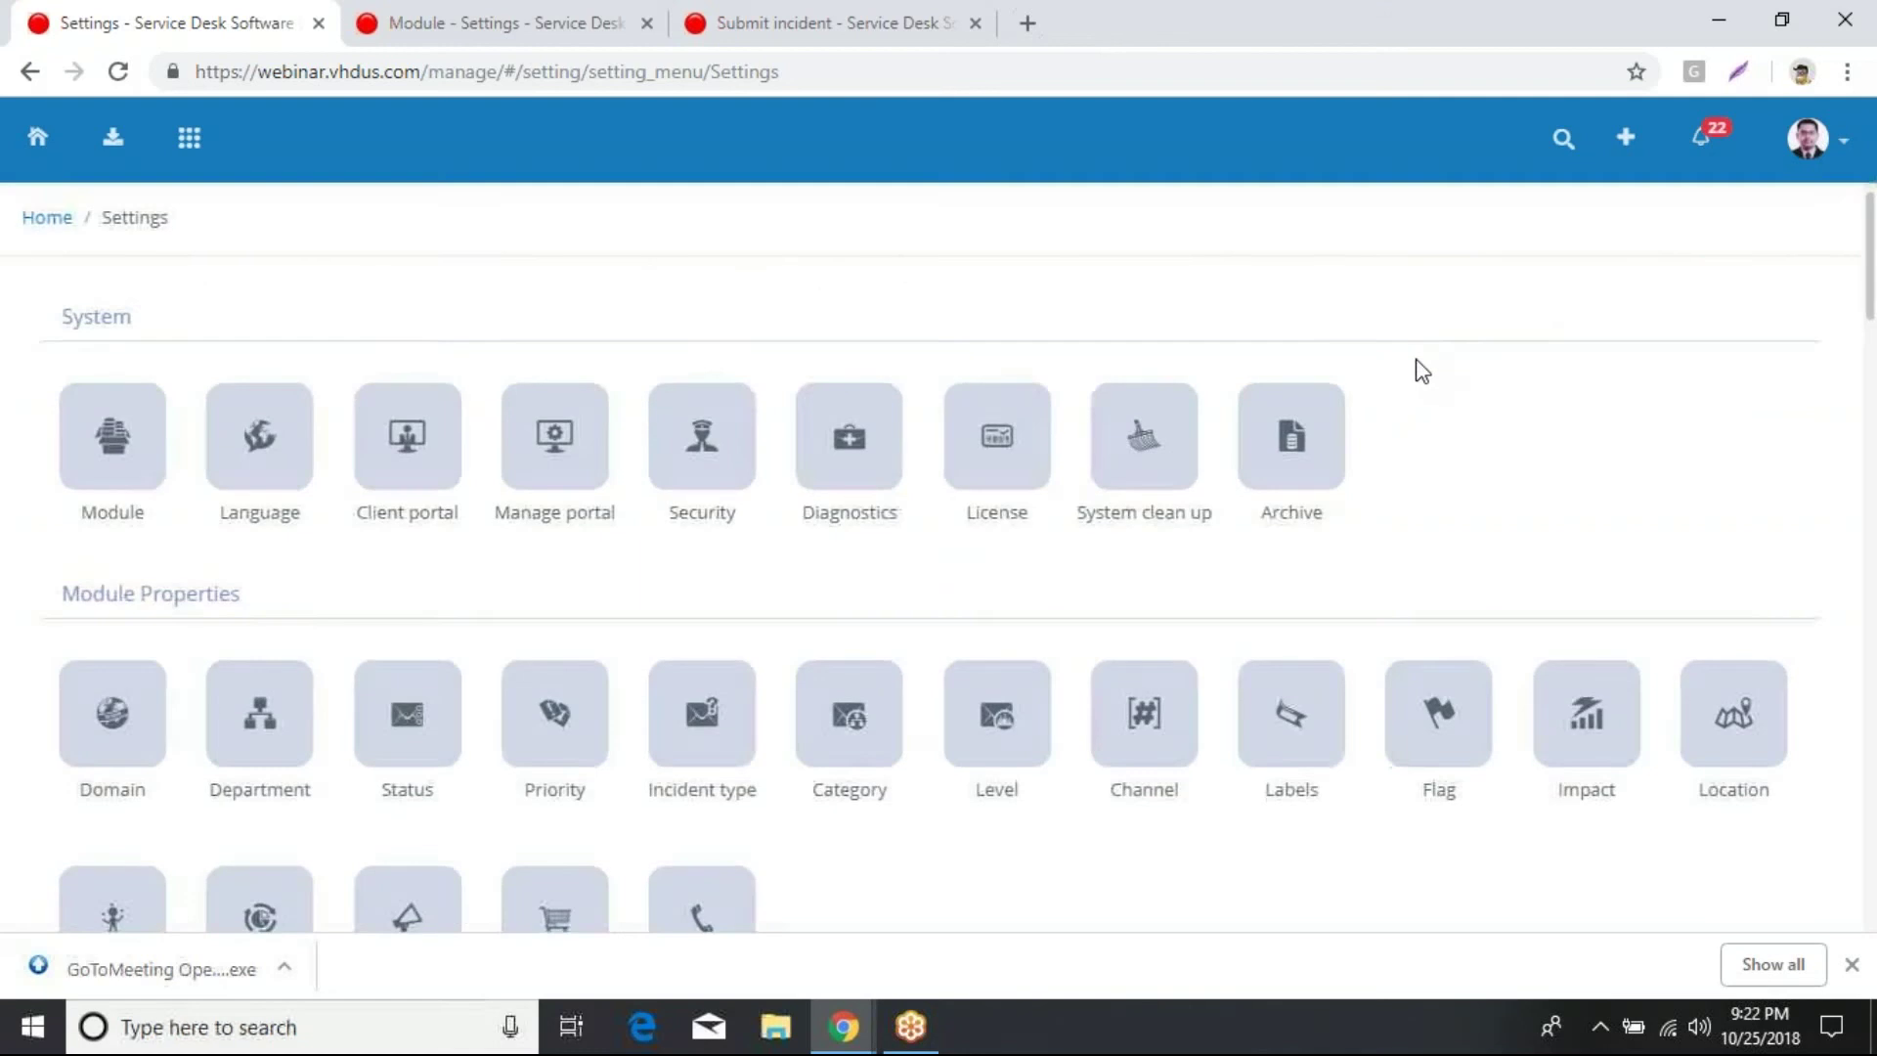
Step: Open the Automation › Workflow settings from the Settings page
scroll(1422, 372, "down", 15)
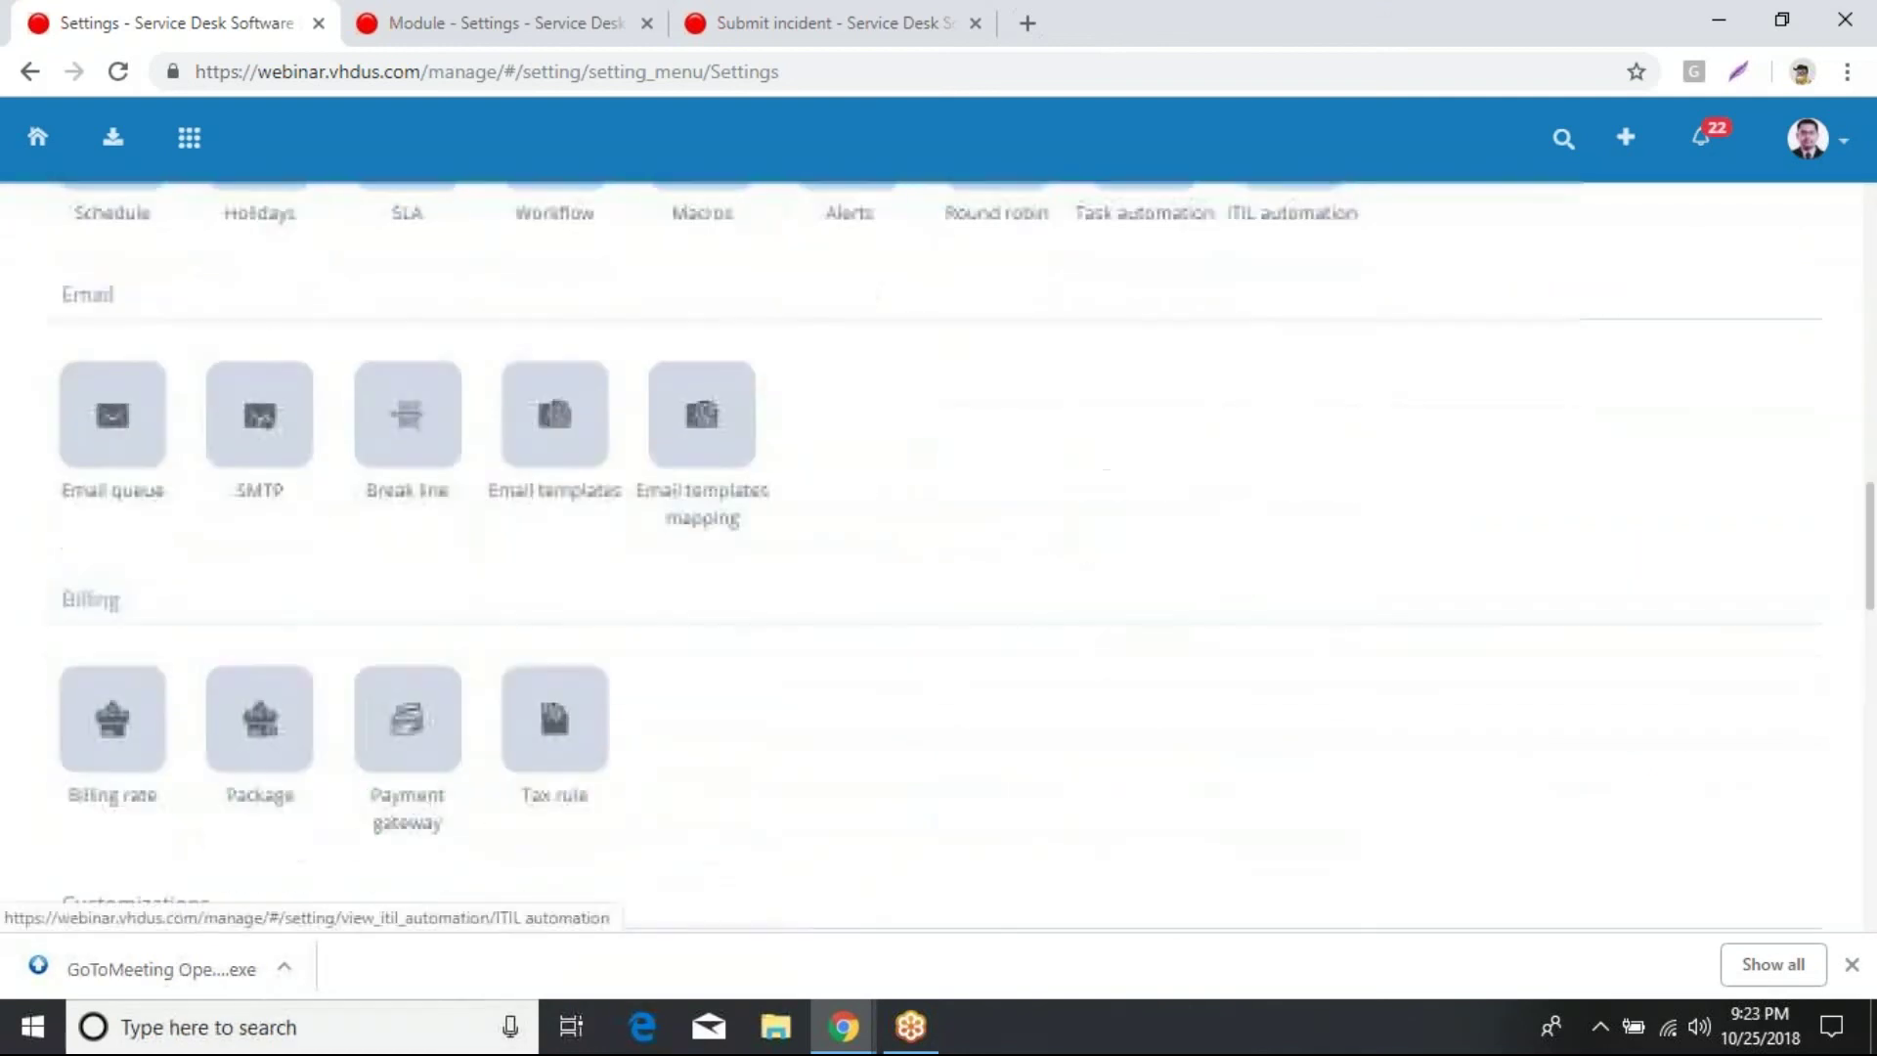
scroll(1316, 499, "up", 3)
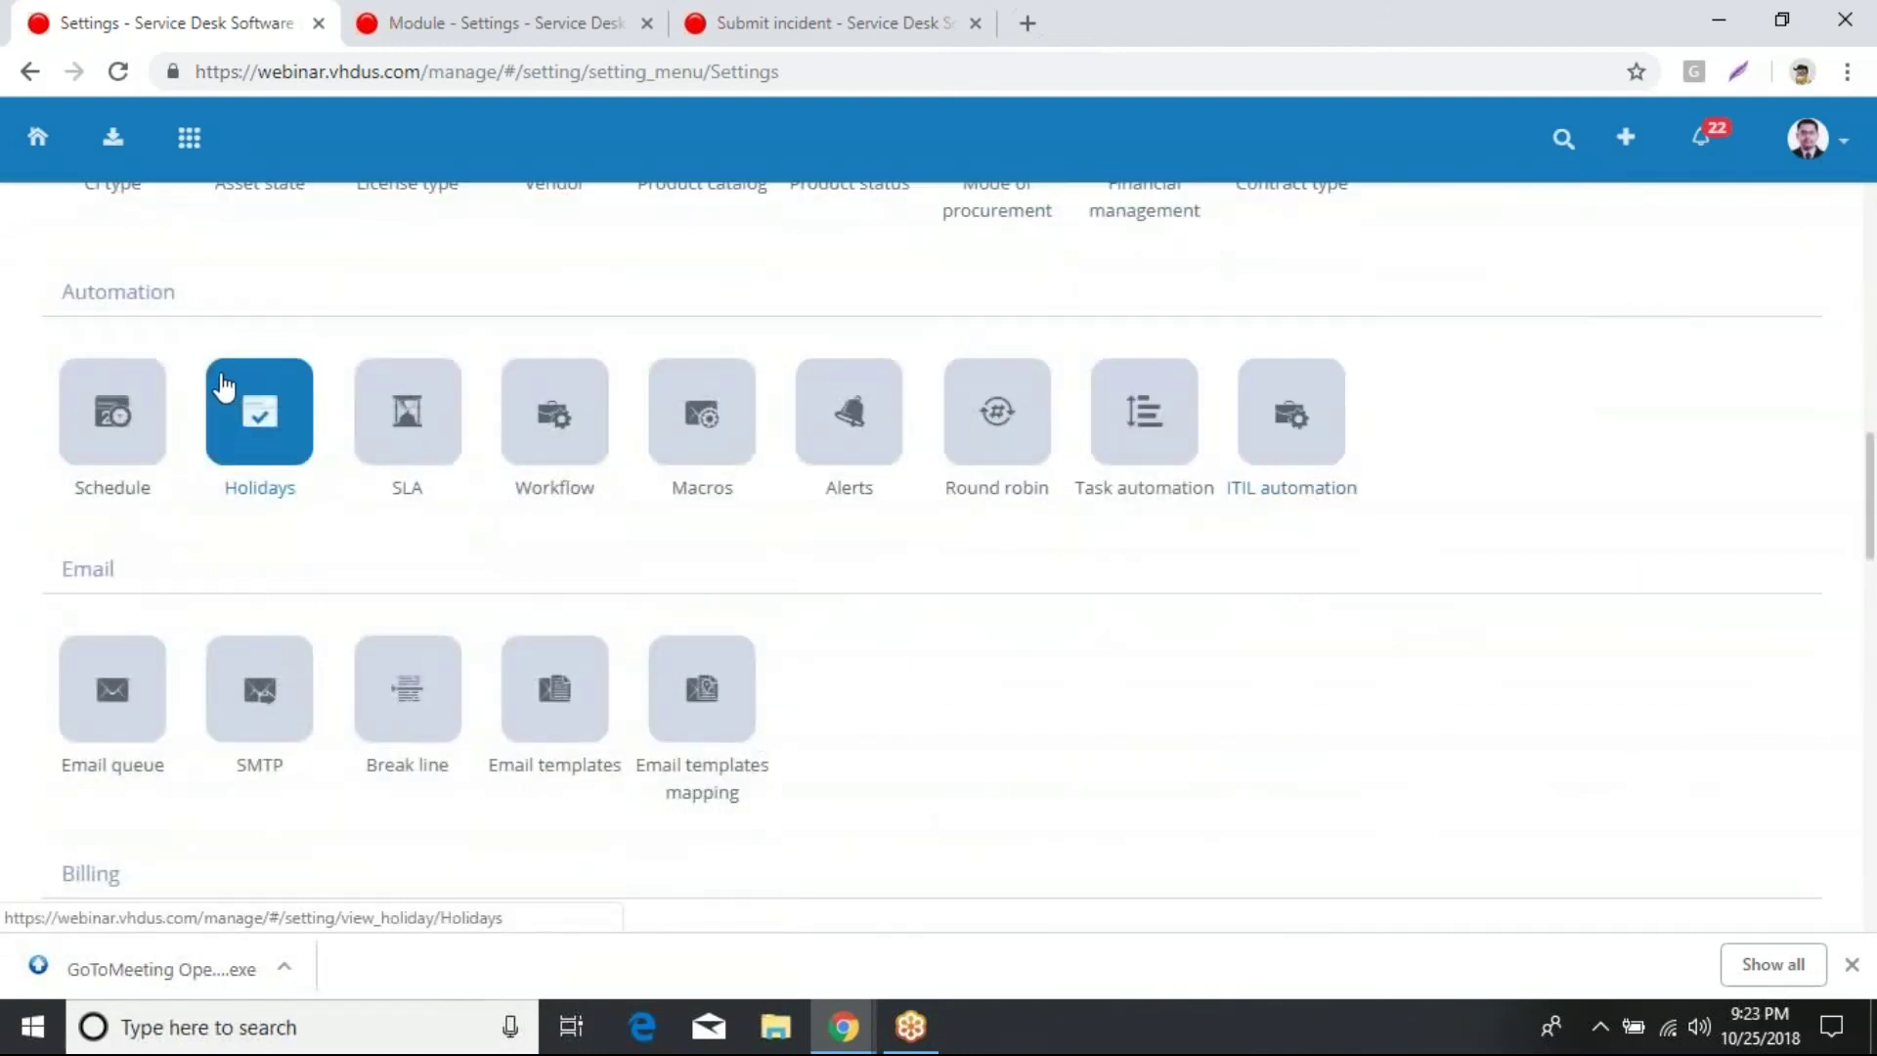
left_click(549, 423)
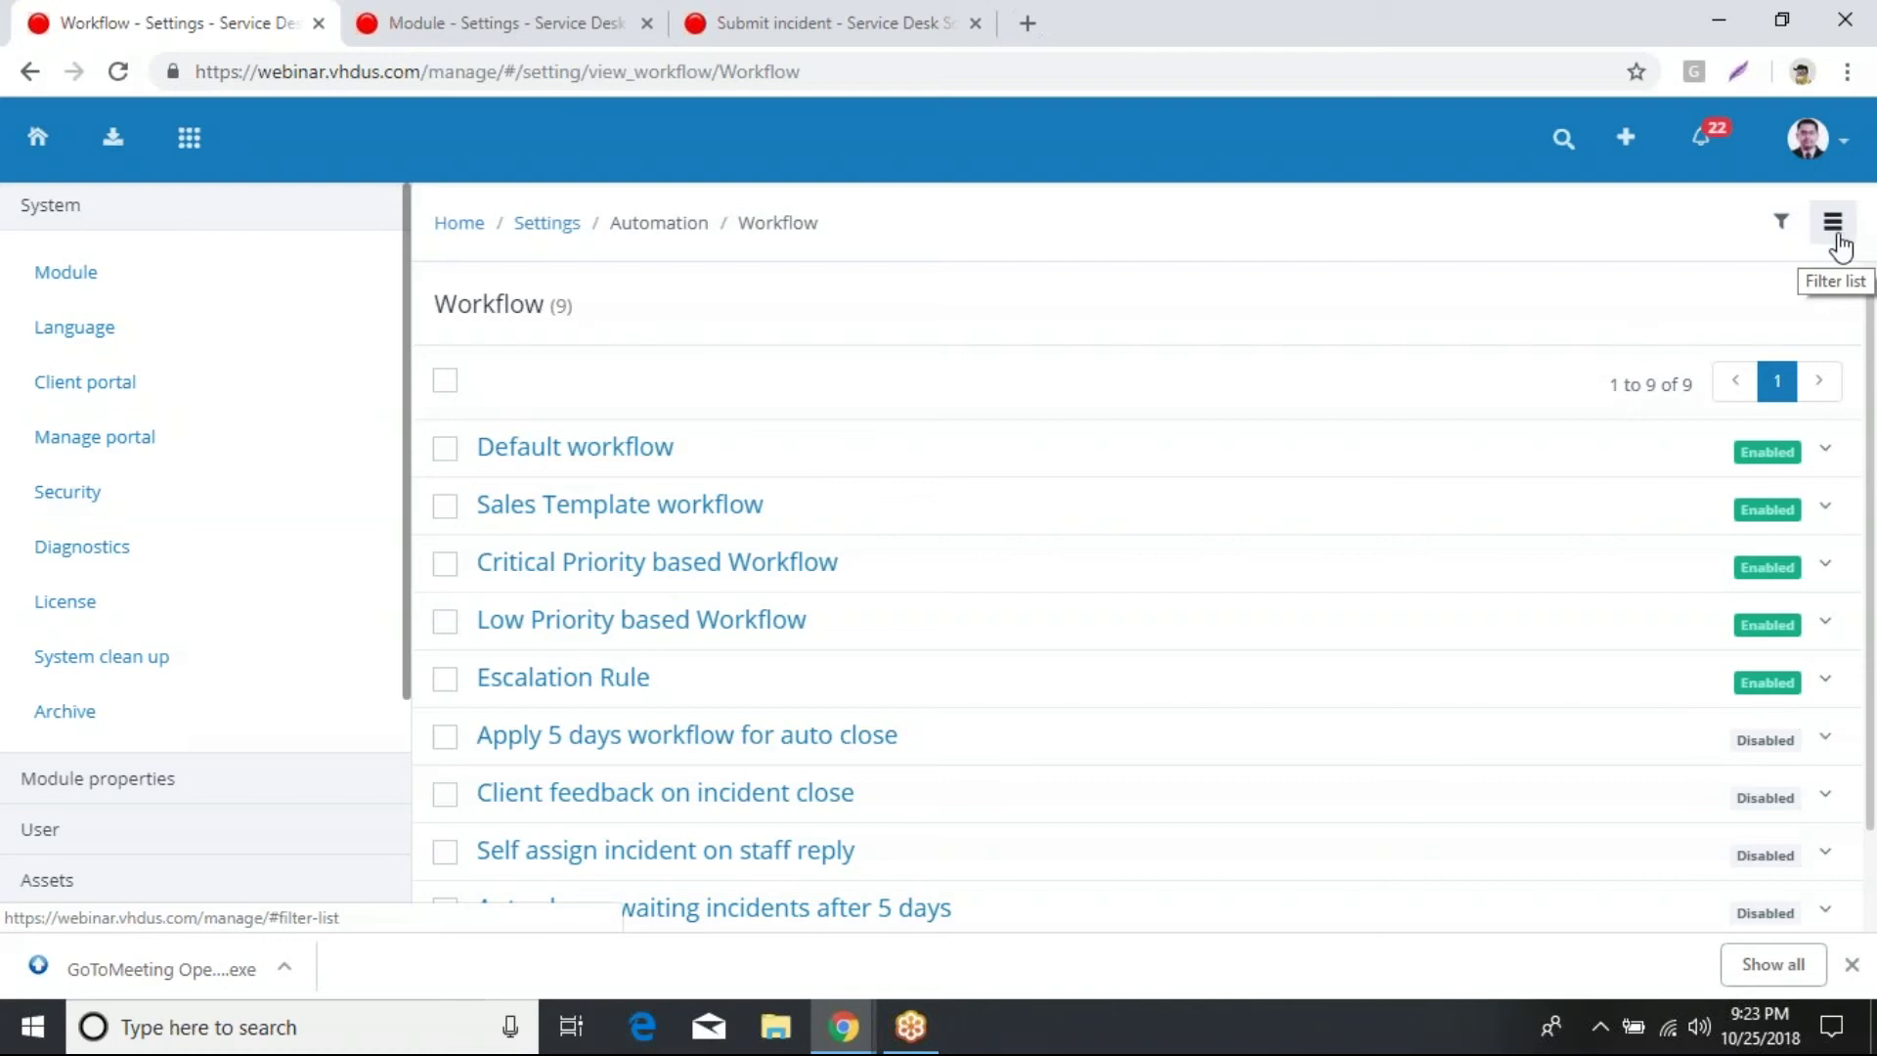
Step: Look down the nine-workflow list, then switch to the window with the Case Study 2 slide
scroll(1215, 471, "down", 2)
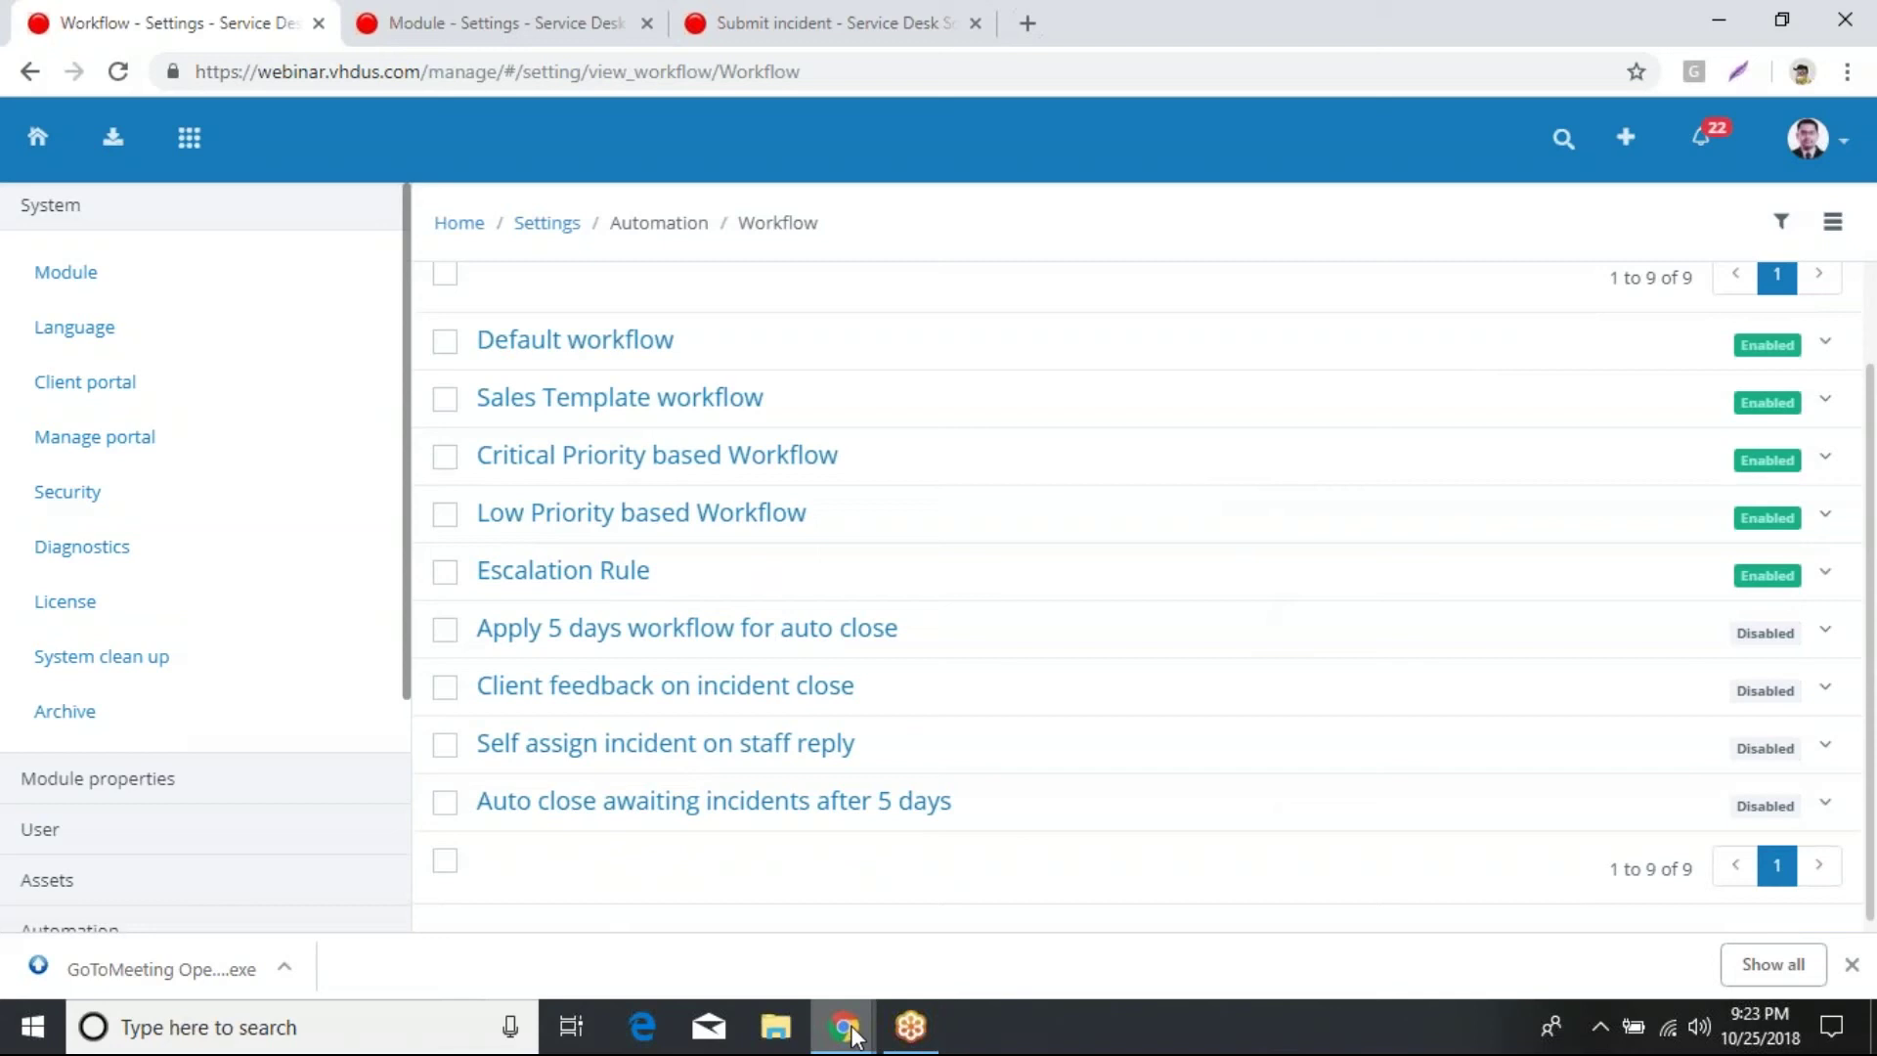
mouse_move(859, 1034)
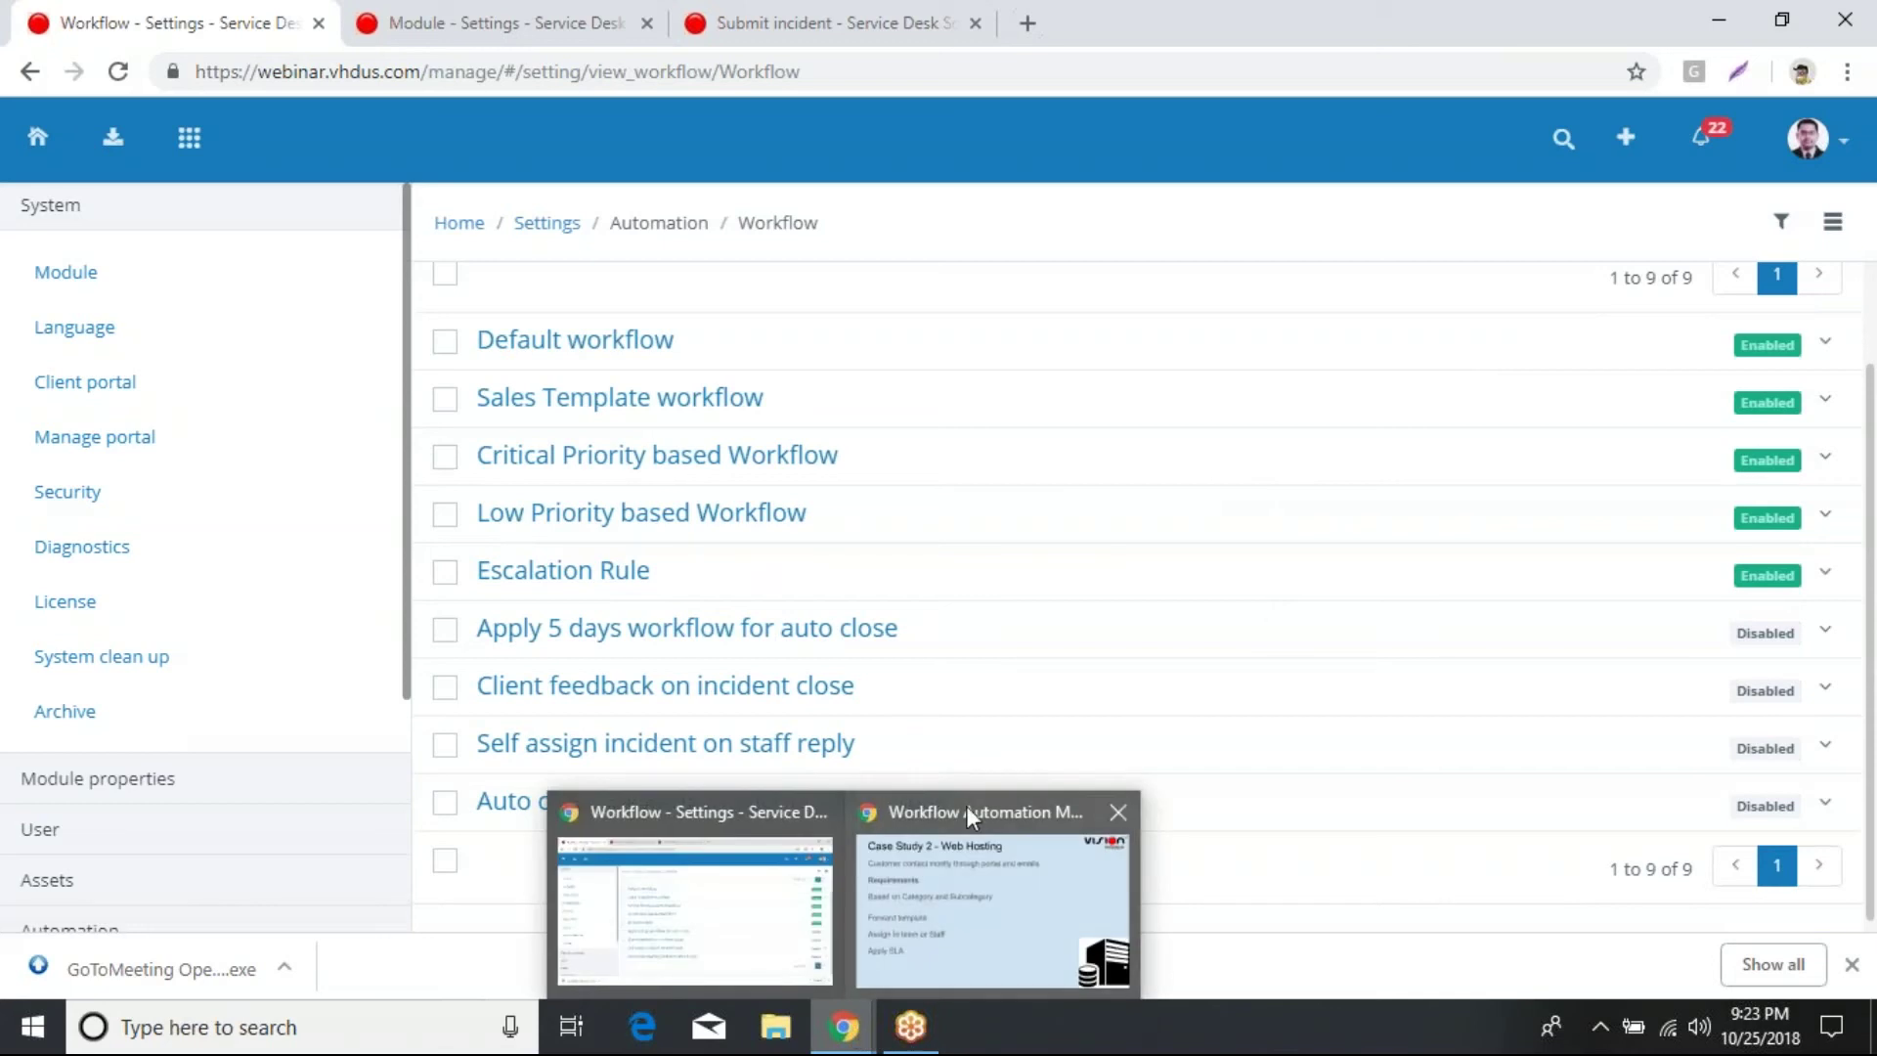
left_click(966, 805)
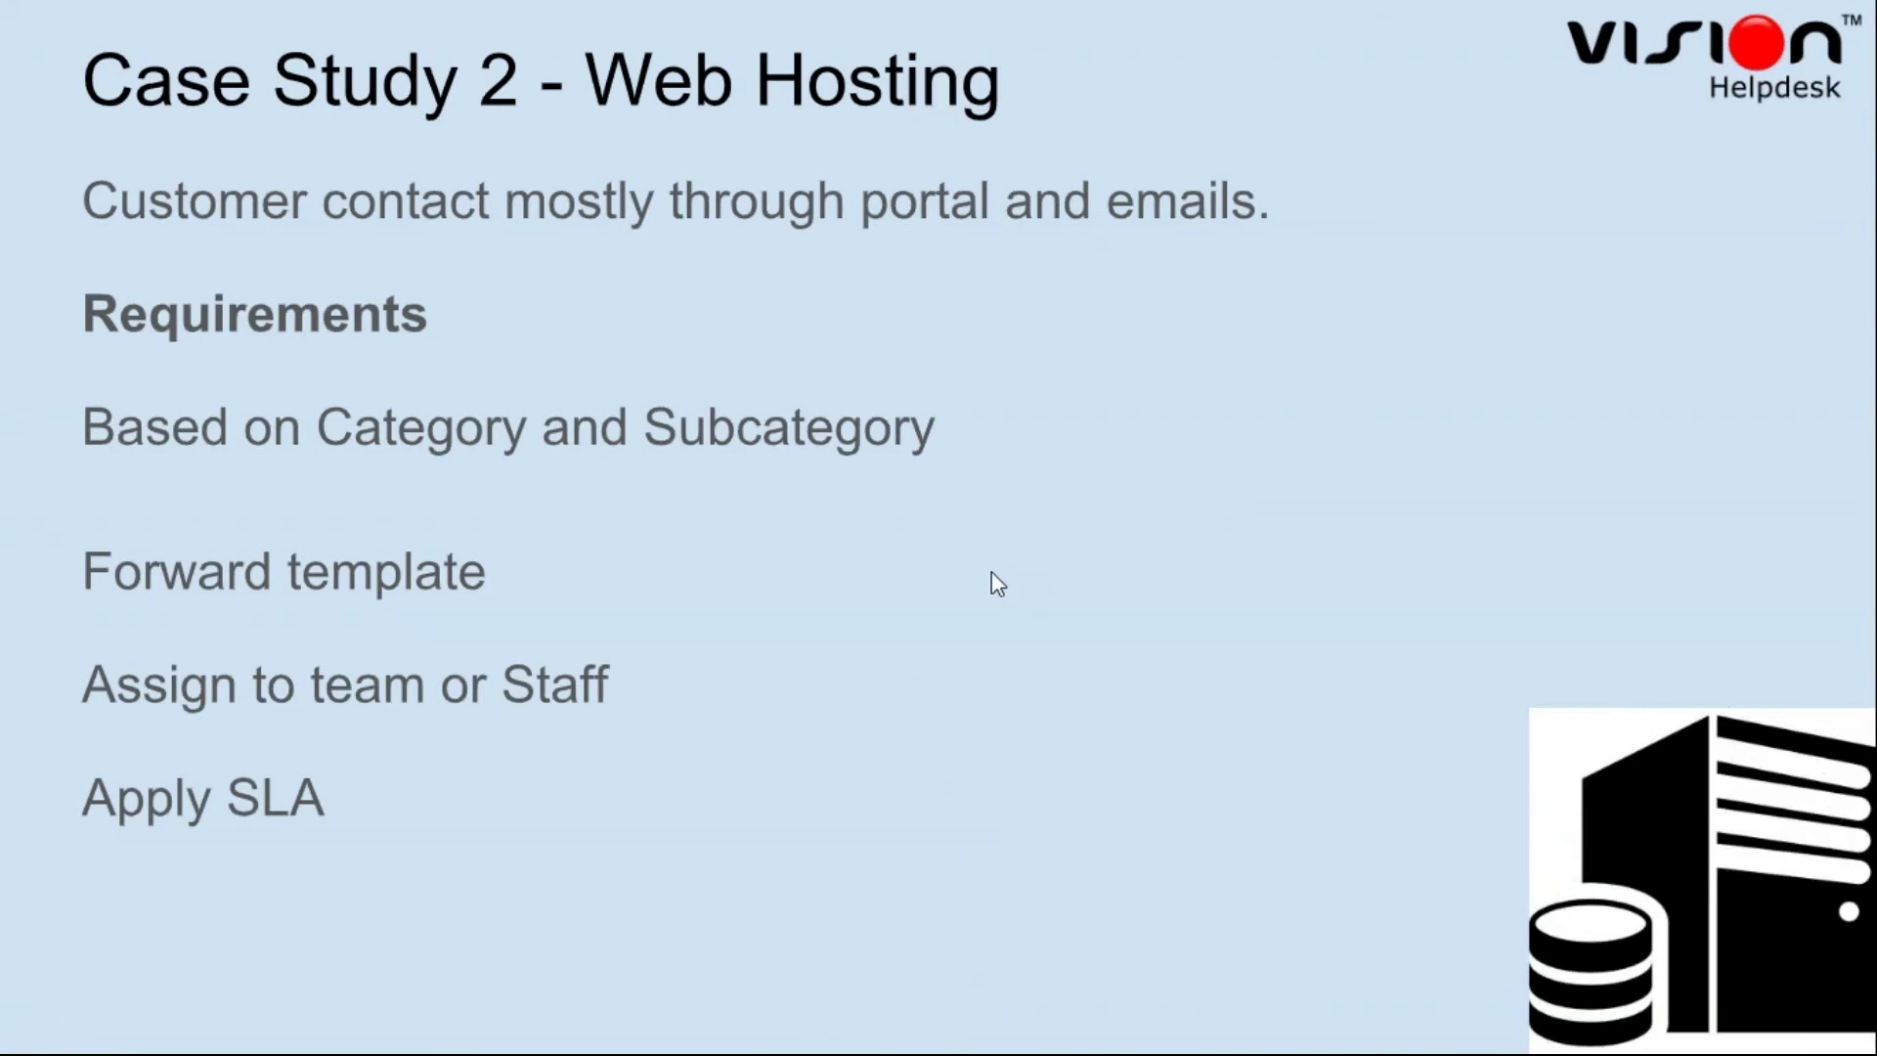
key("alt+Tab")
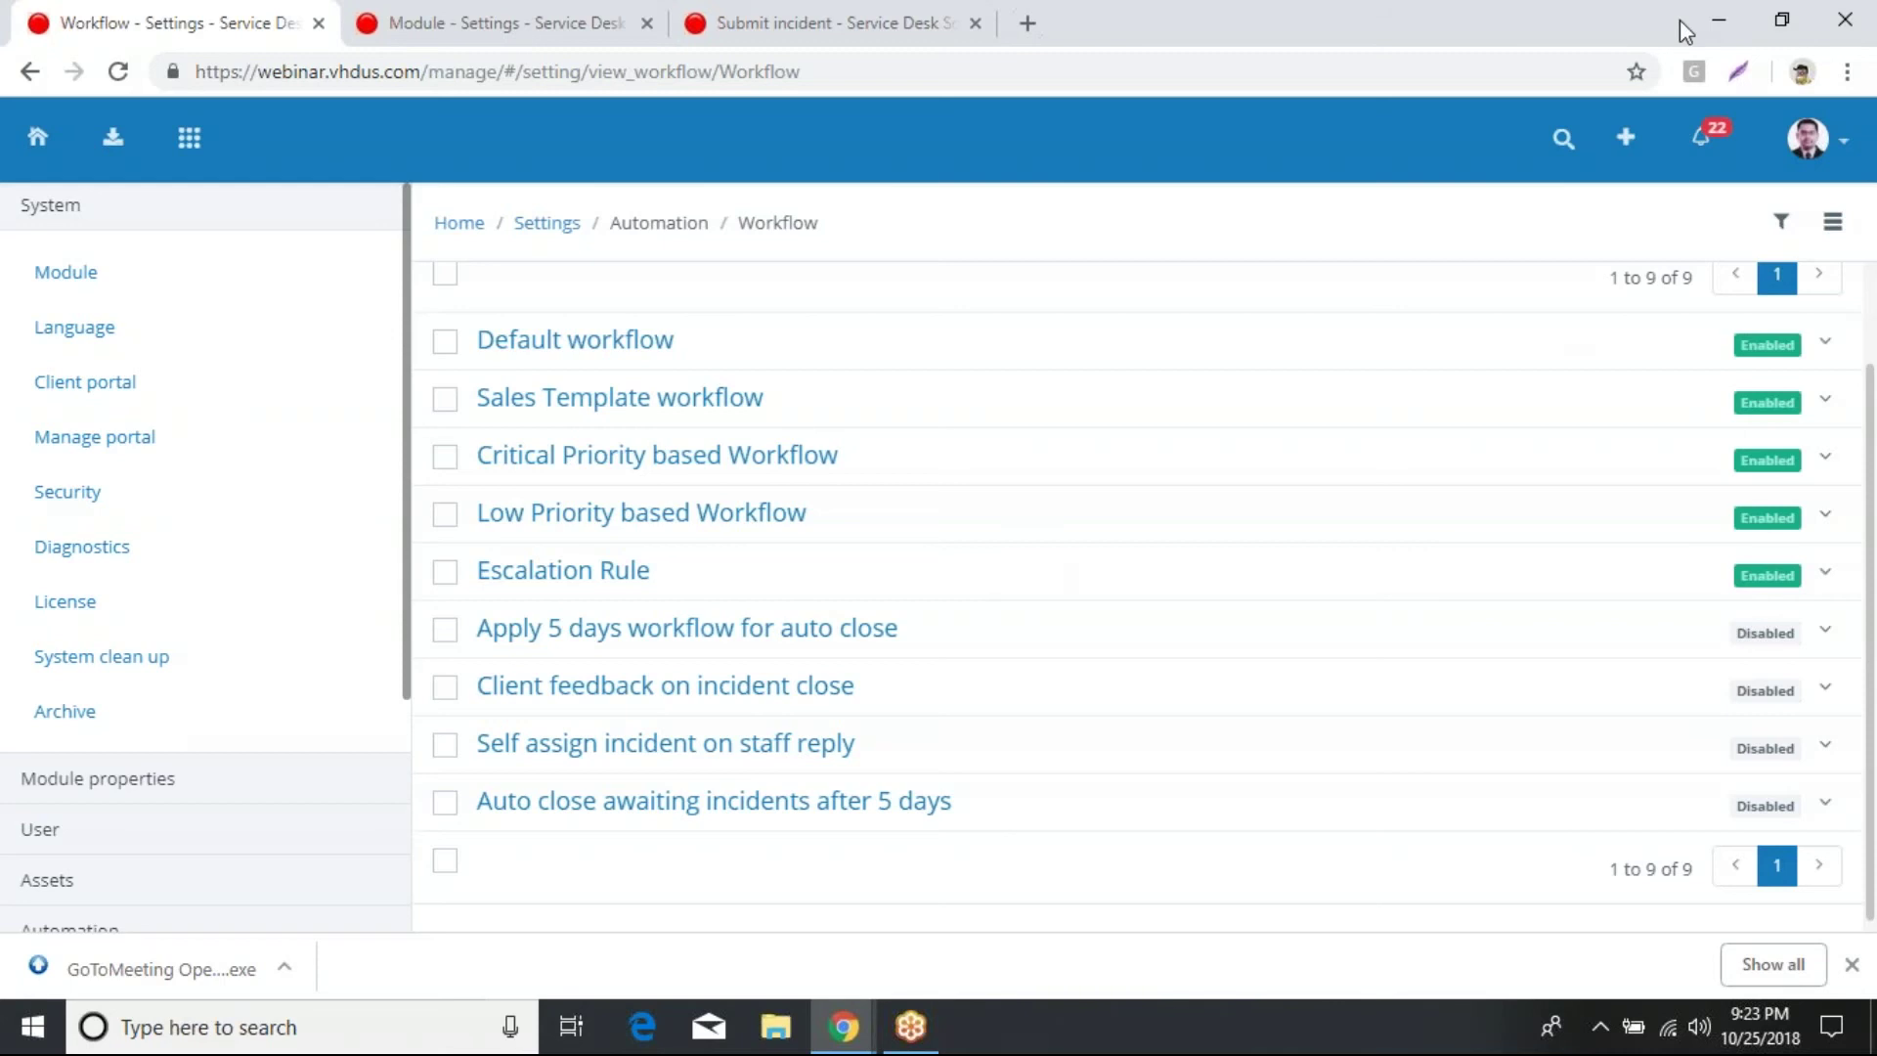
Step: Start a new workflow and look through the Add workflow form down to its defaults
left_click(1832, 222)
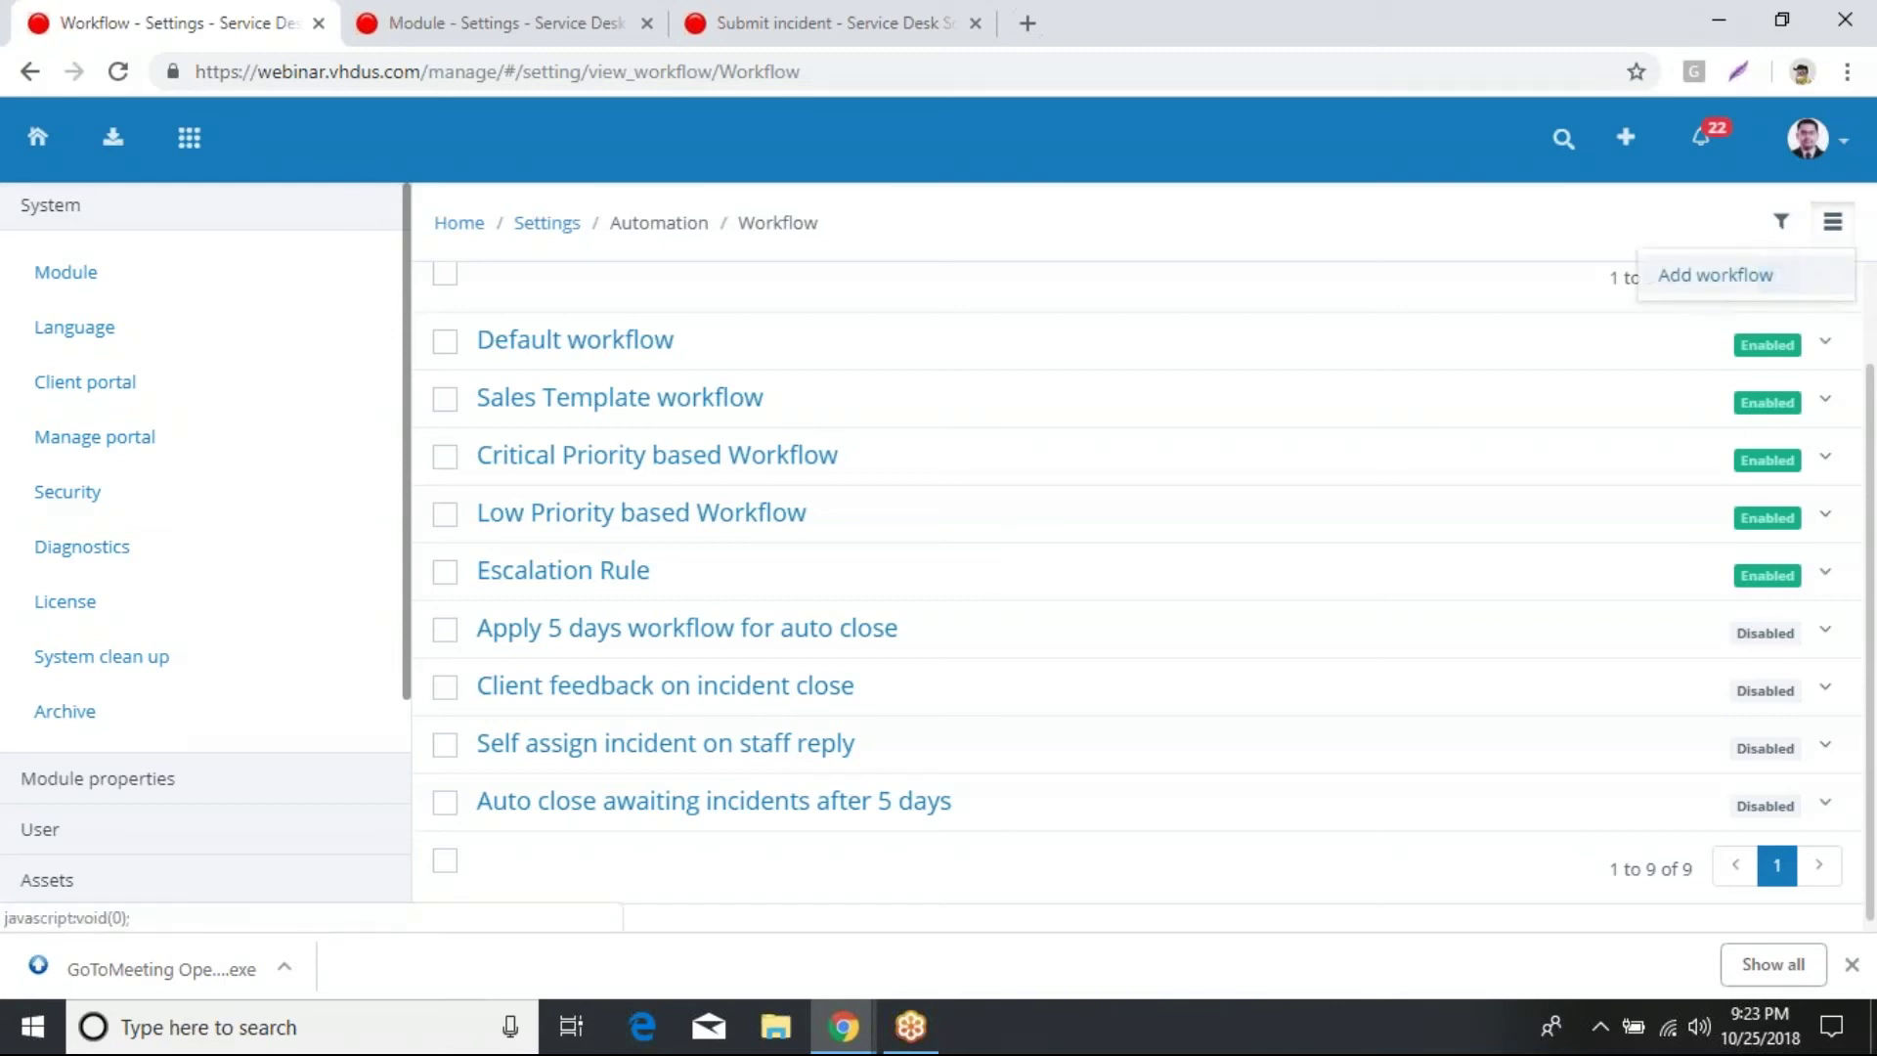
left_click(1708, 279)
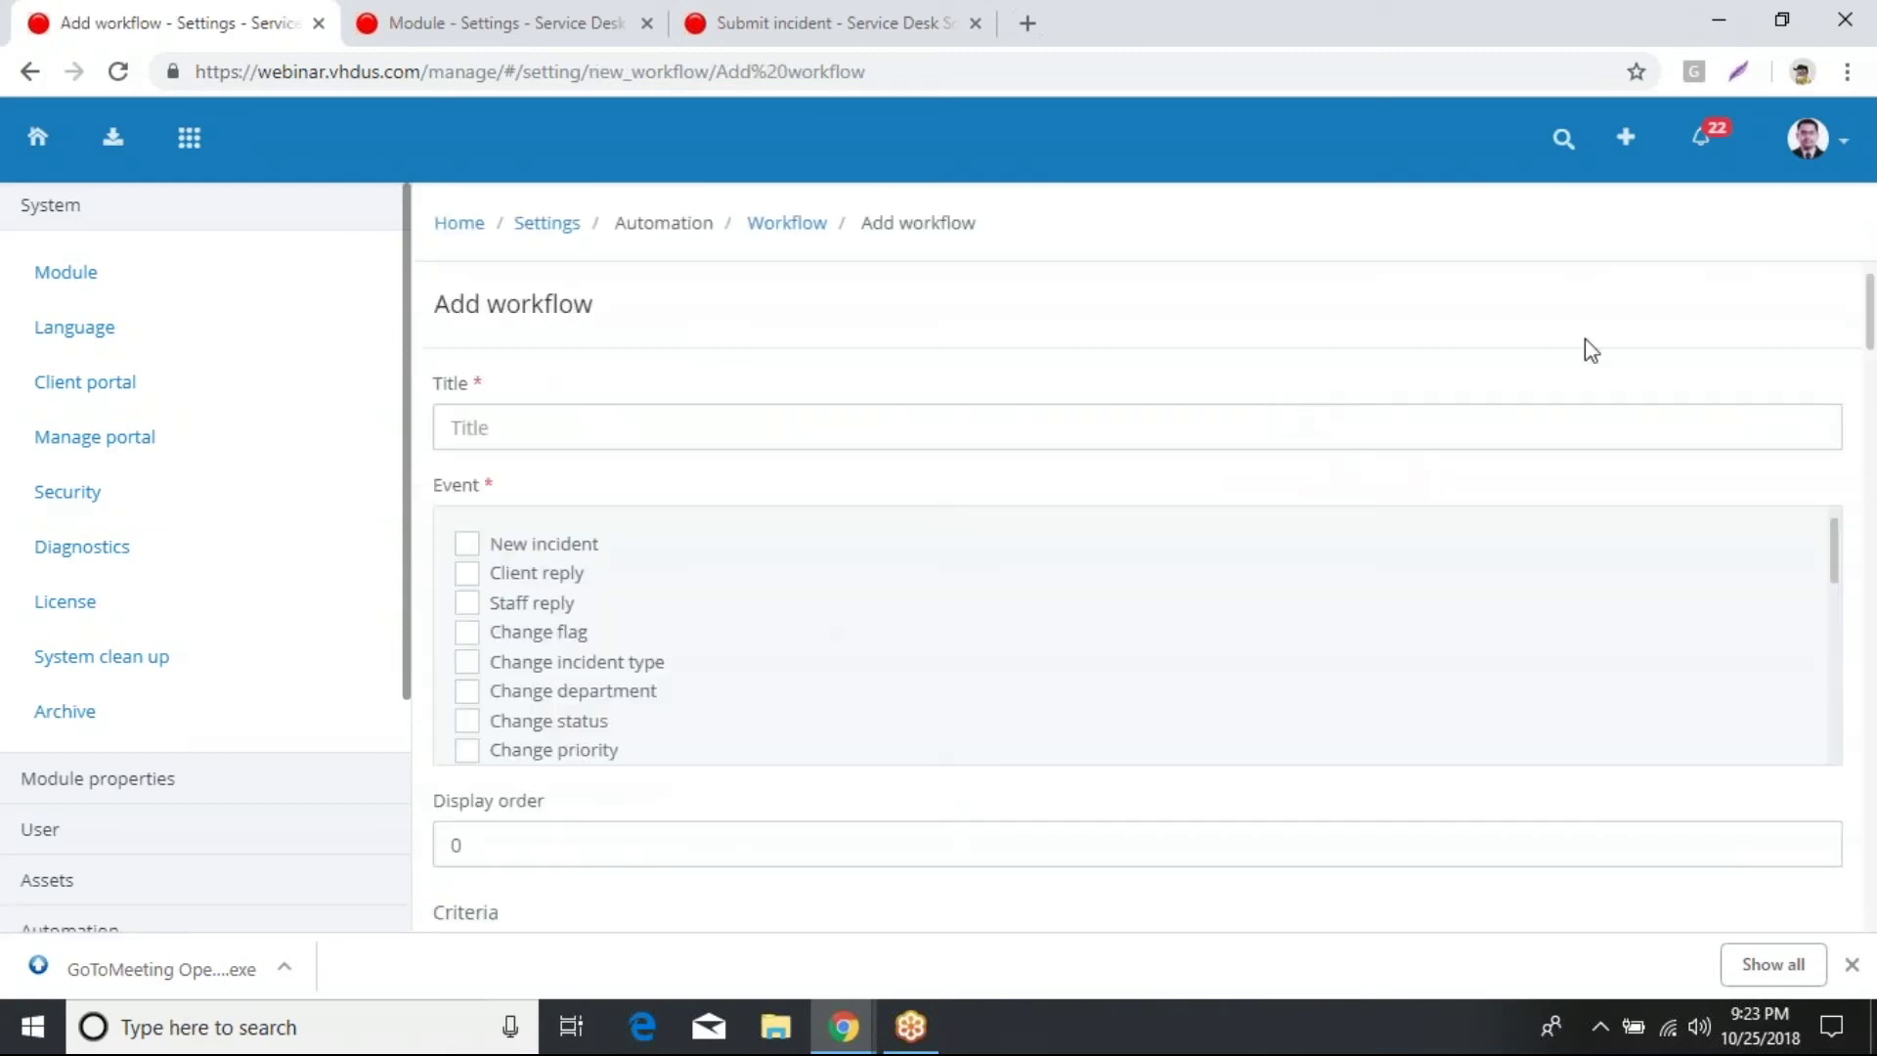
scroll(770, 599, "down", 5)
scroll(782, 637, "down", 10)
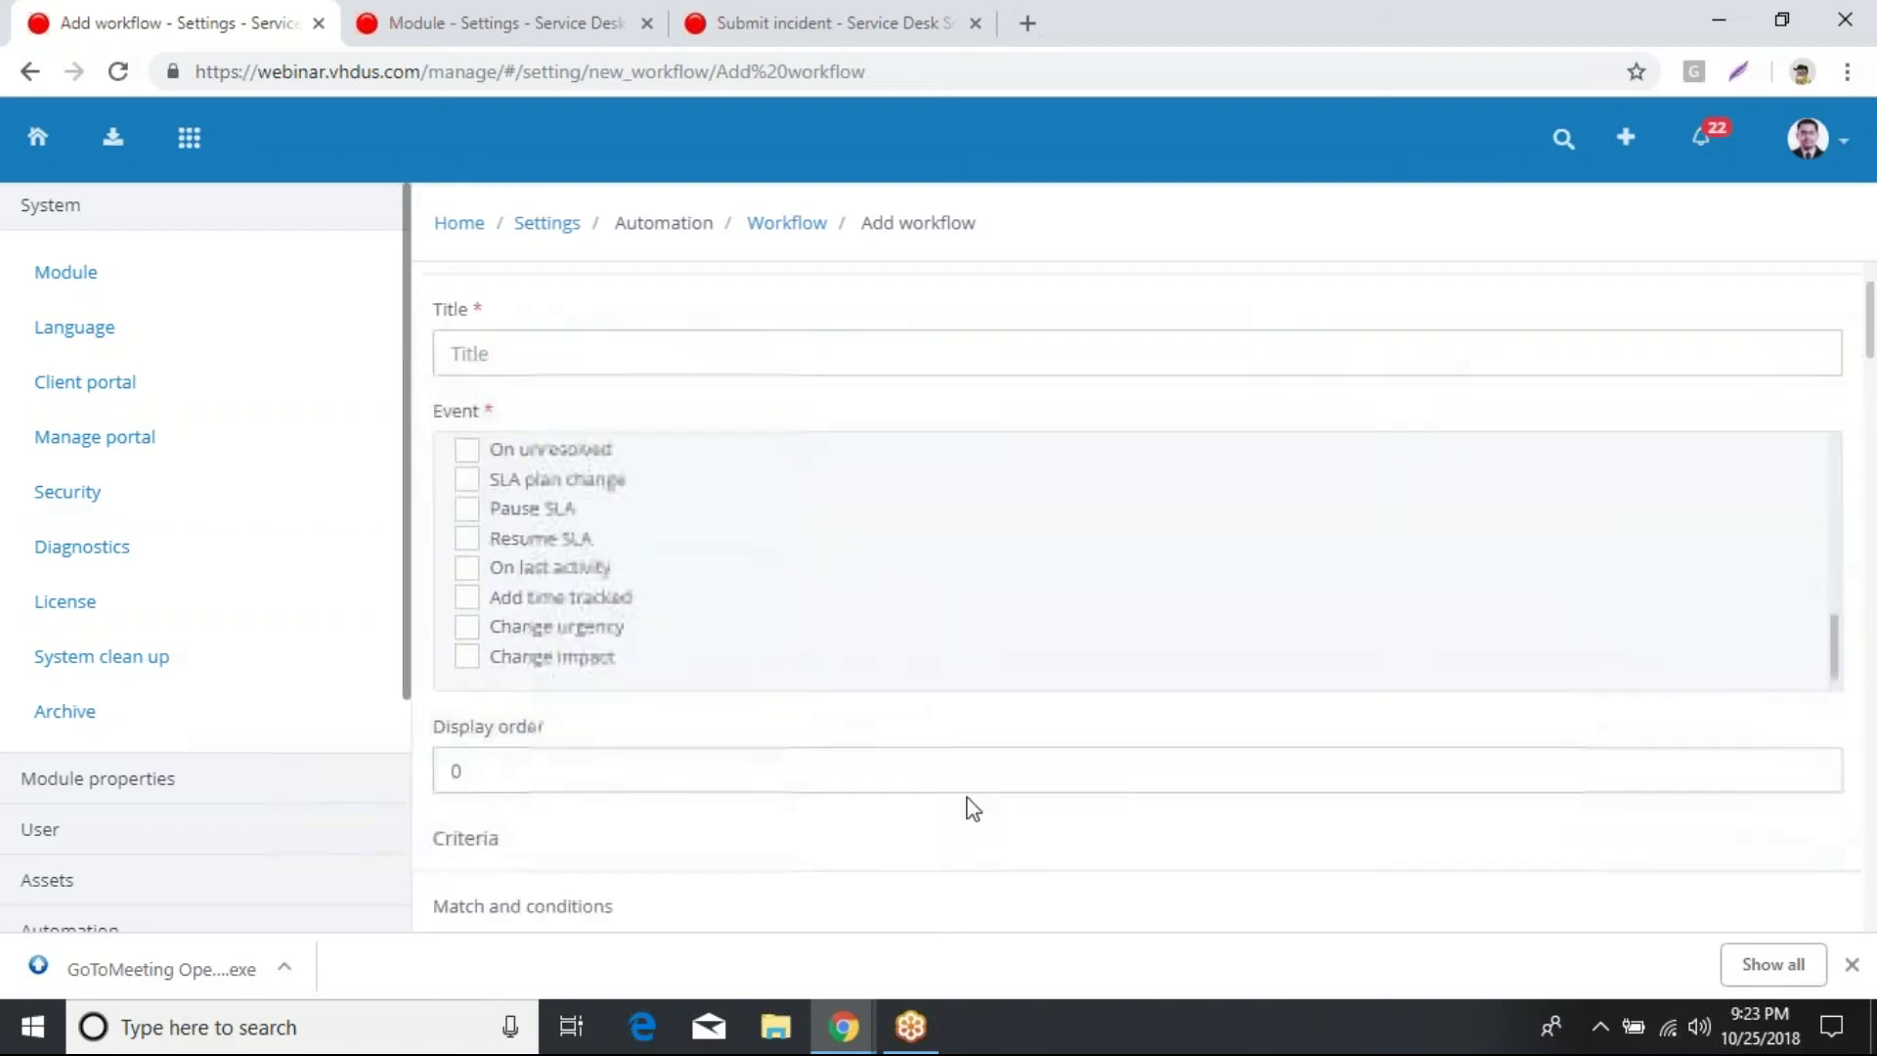
scroll(919, 593, "down", 3)
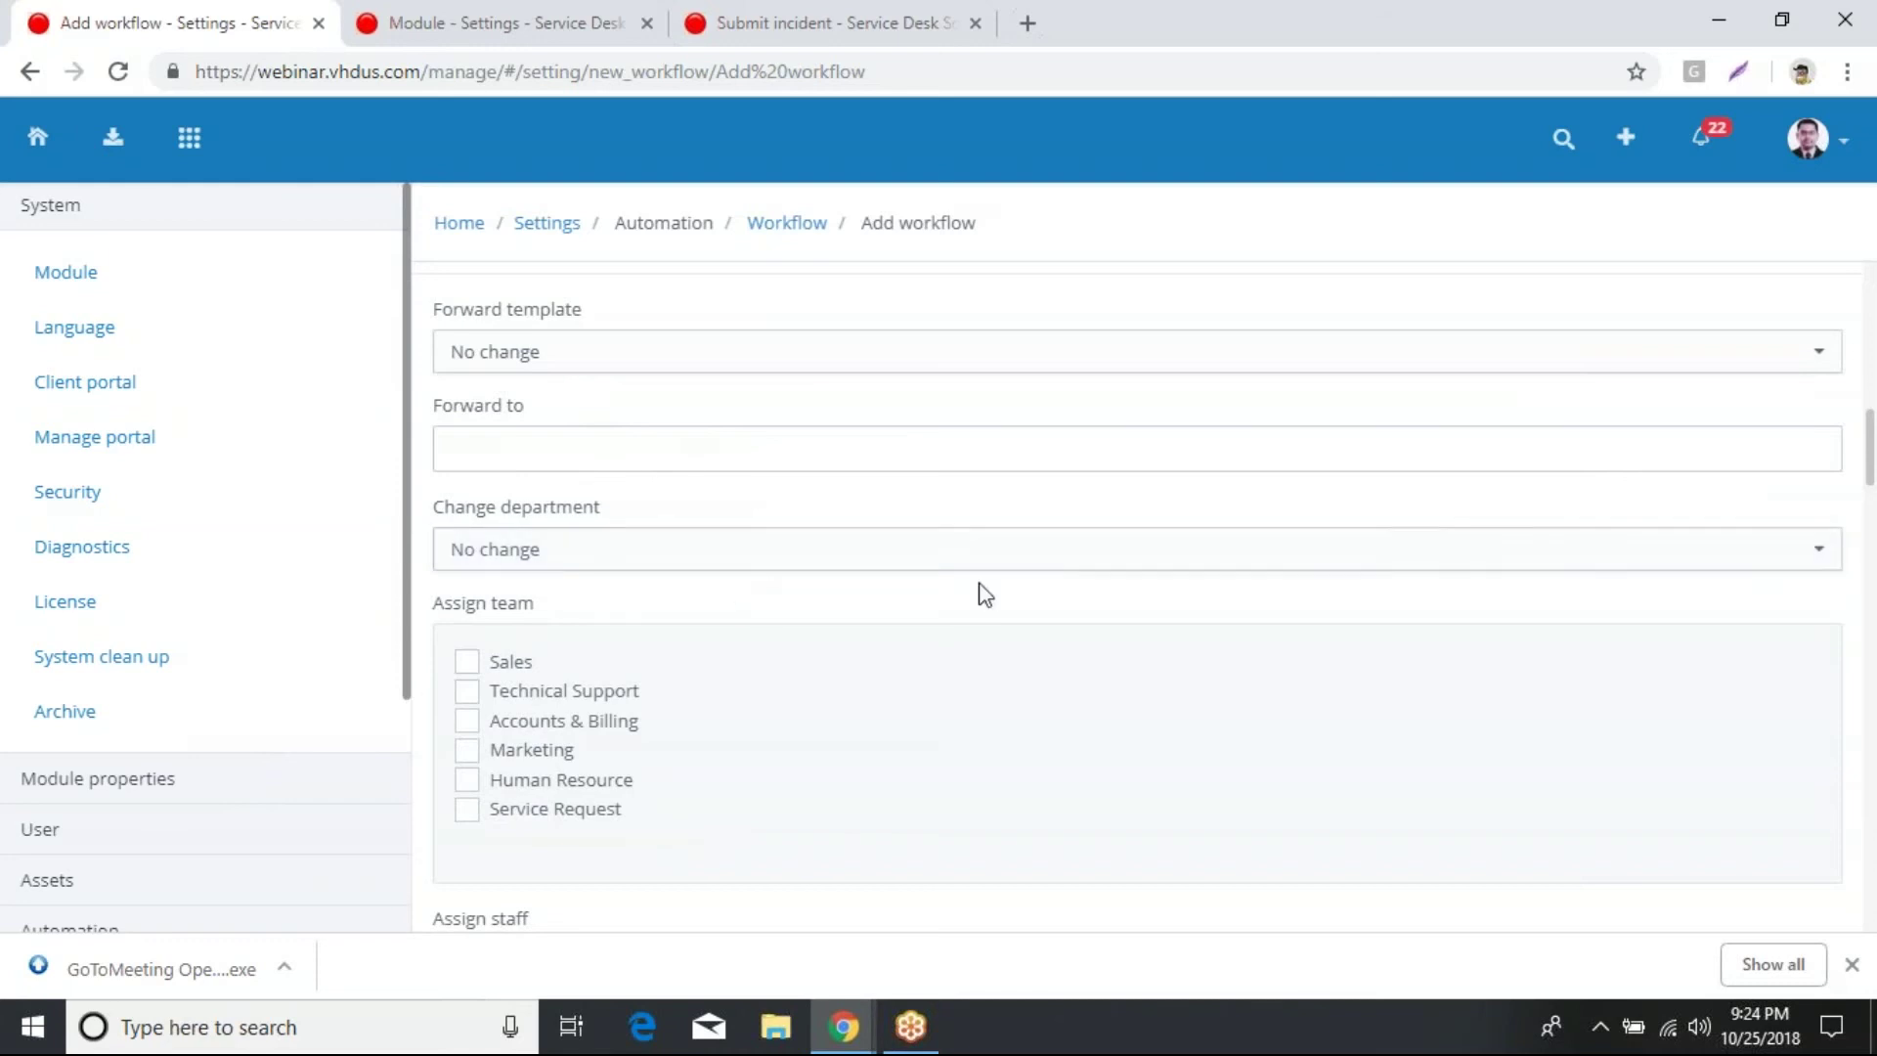
scroll(762, 625, "down", 1)
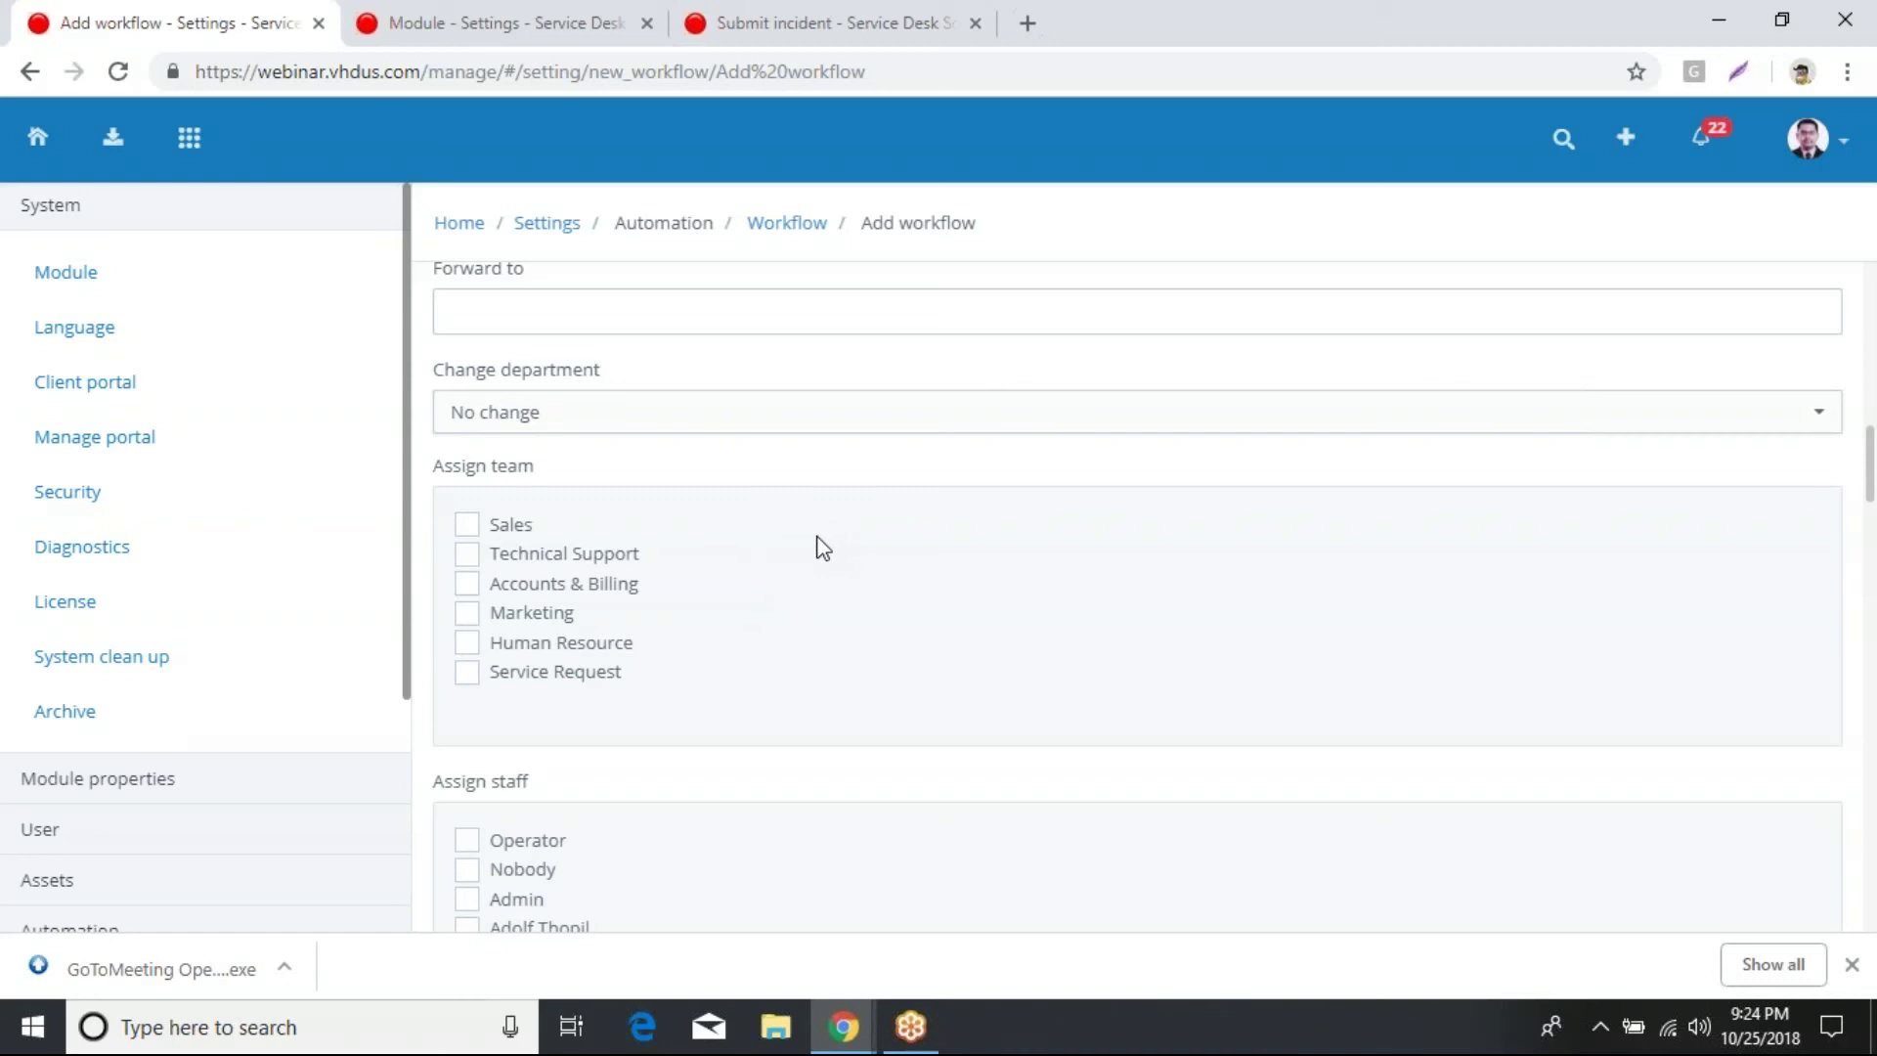
scroll(817, 542, "down", 1)
scroll(829, 706, "down", 1)
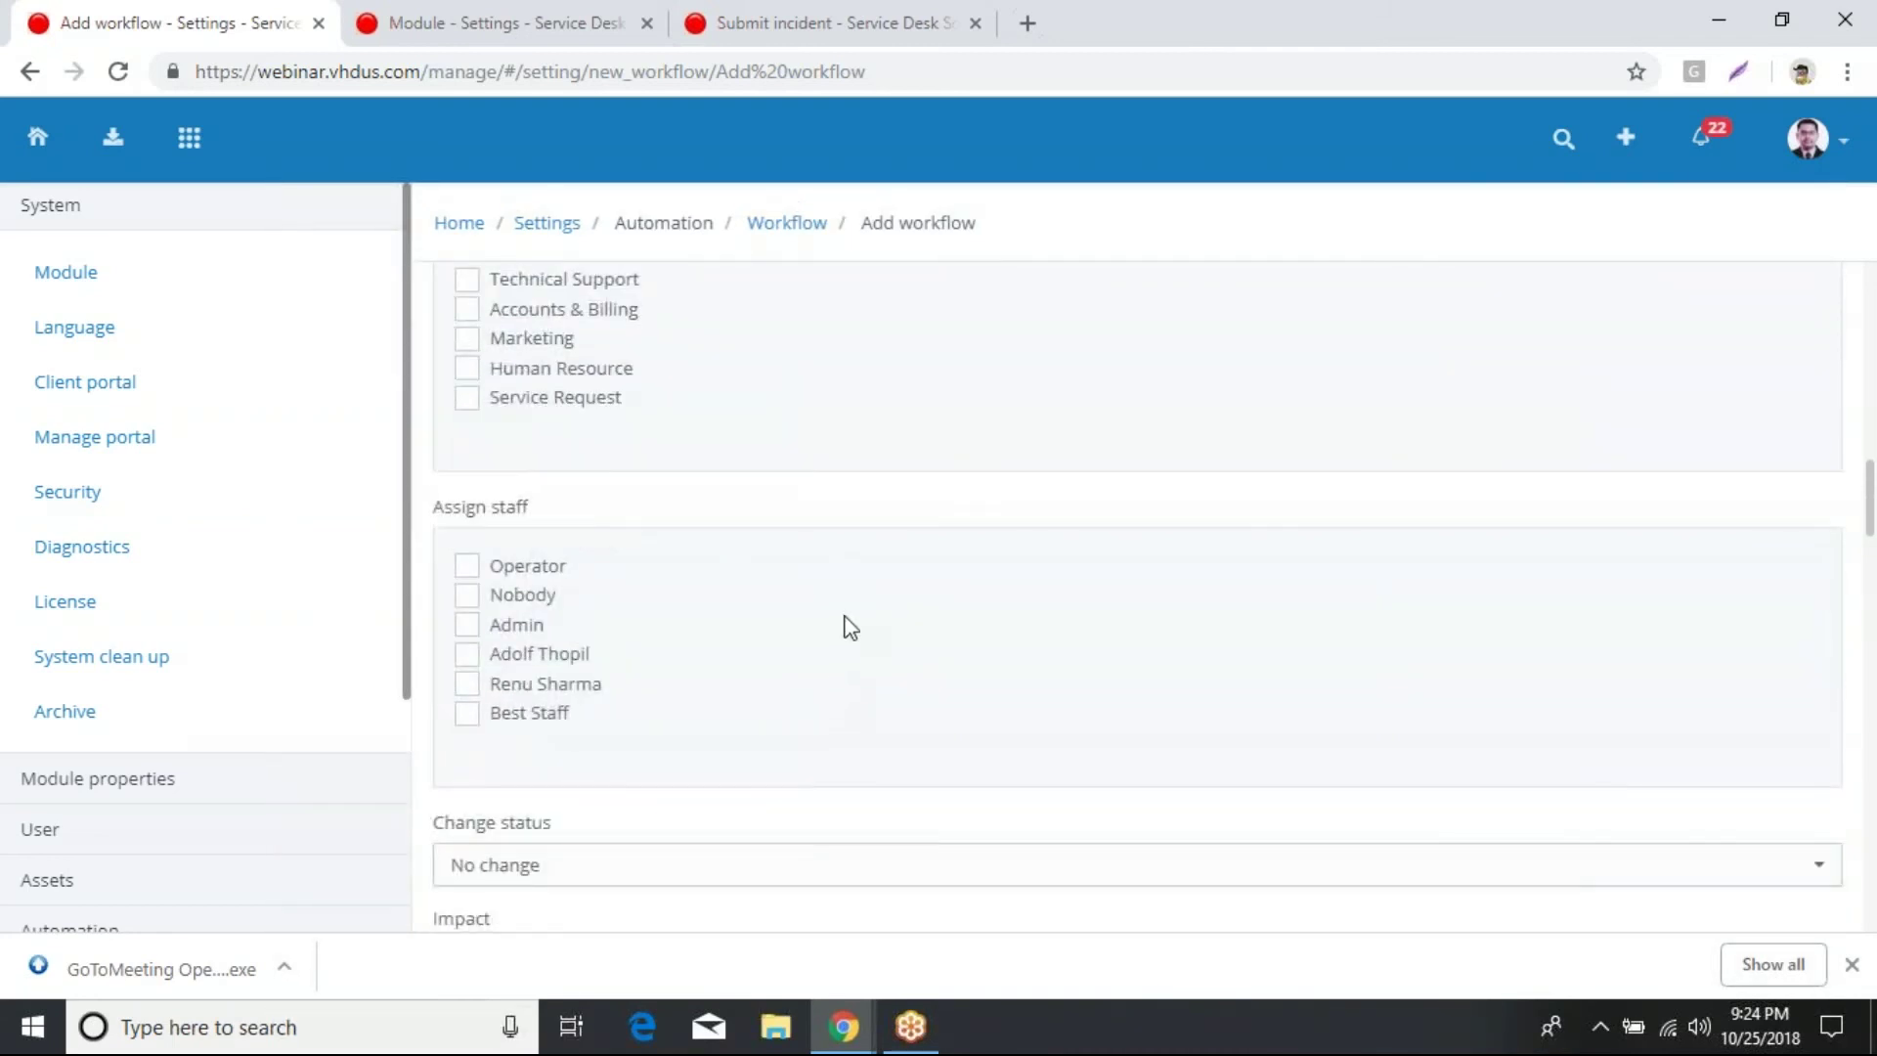
scroll(1075, 625, "down", 1)
scroll(1102, 642, "down", 3)
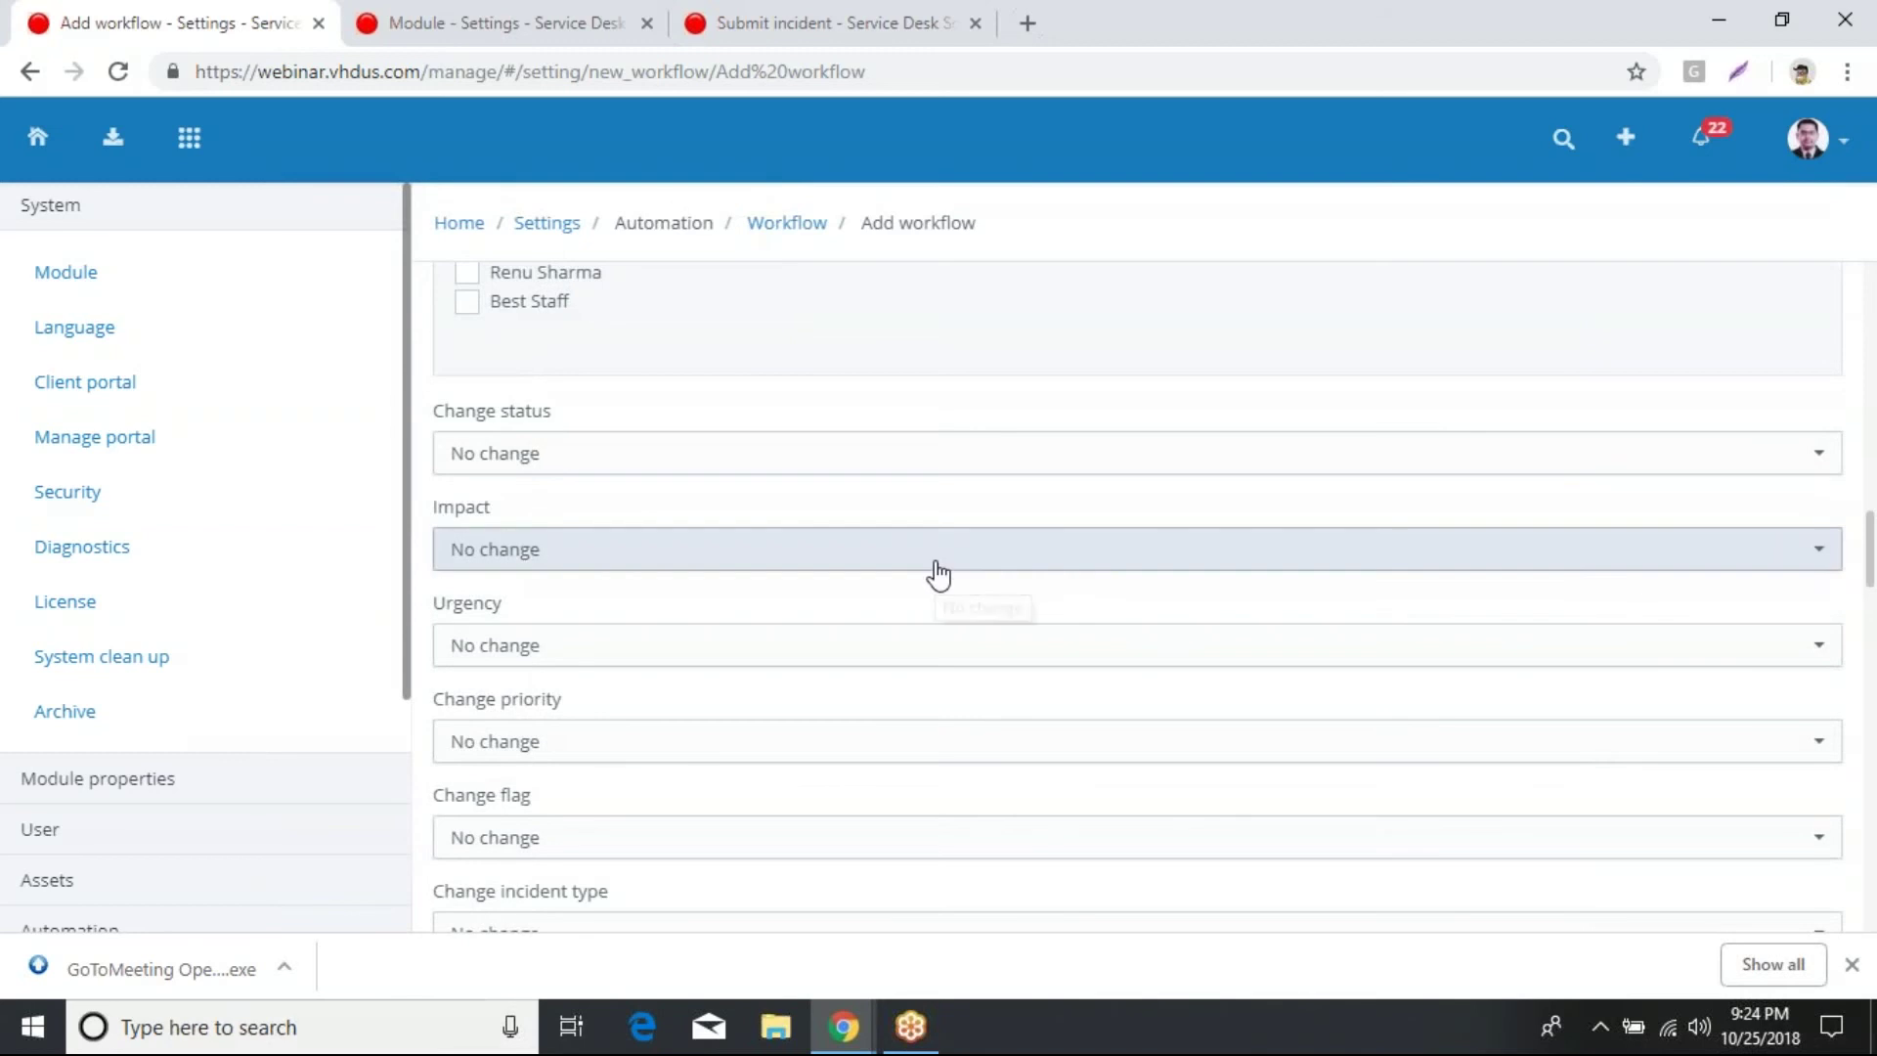
scroll(1169, 805, "down", 3)
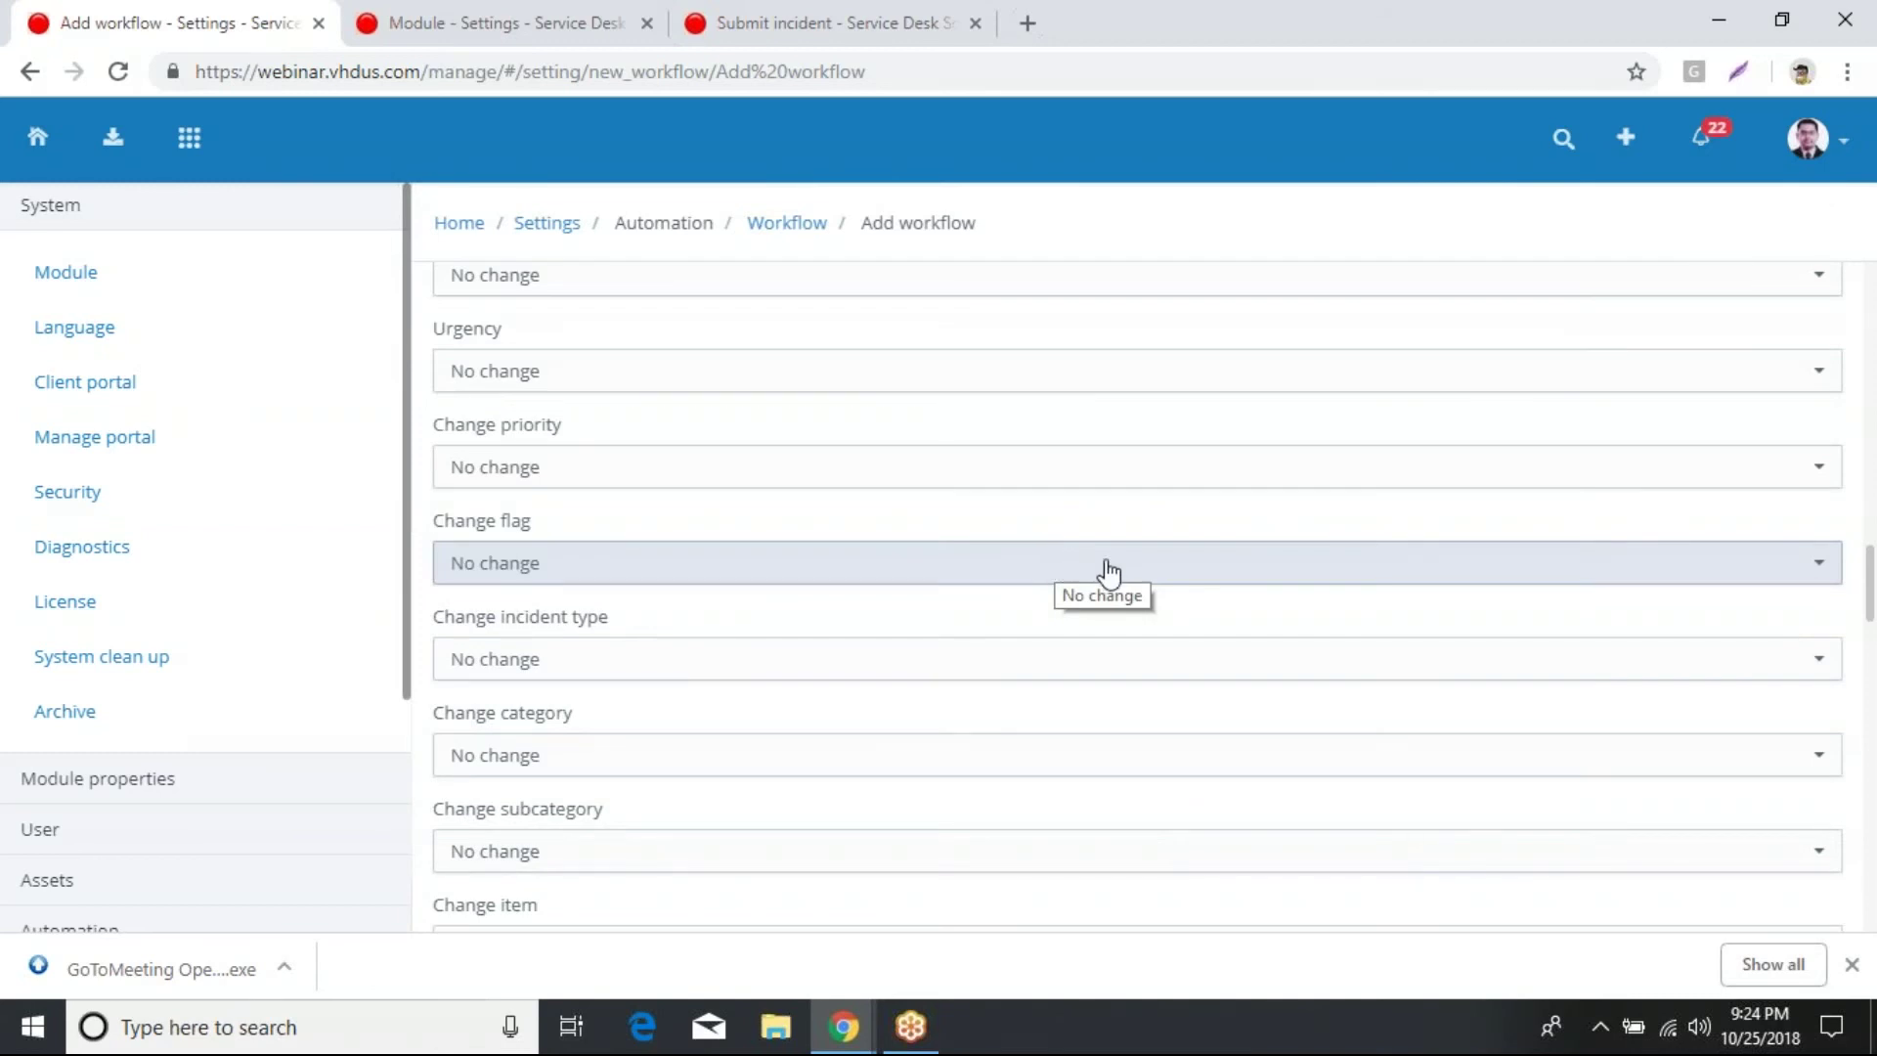
scroll(1081, 809, "down", 3)
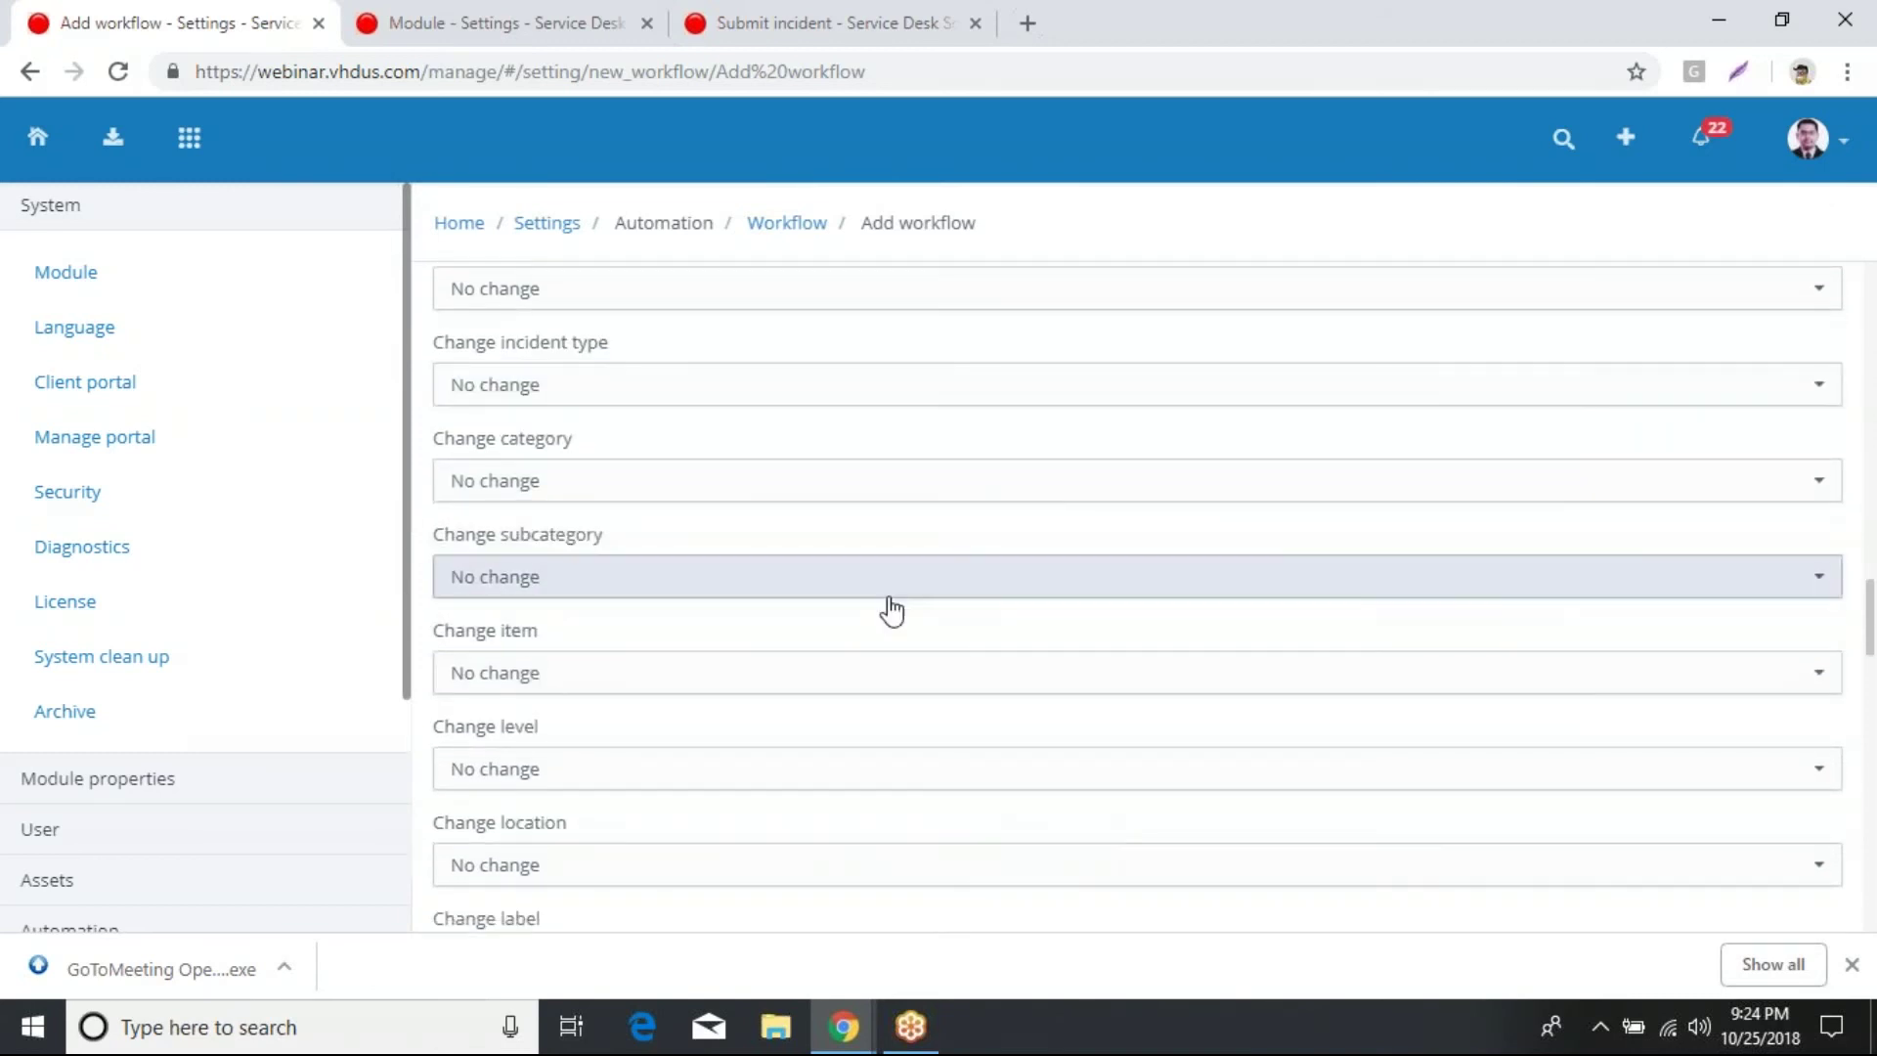
scroll(887, 586, "down", 3)
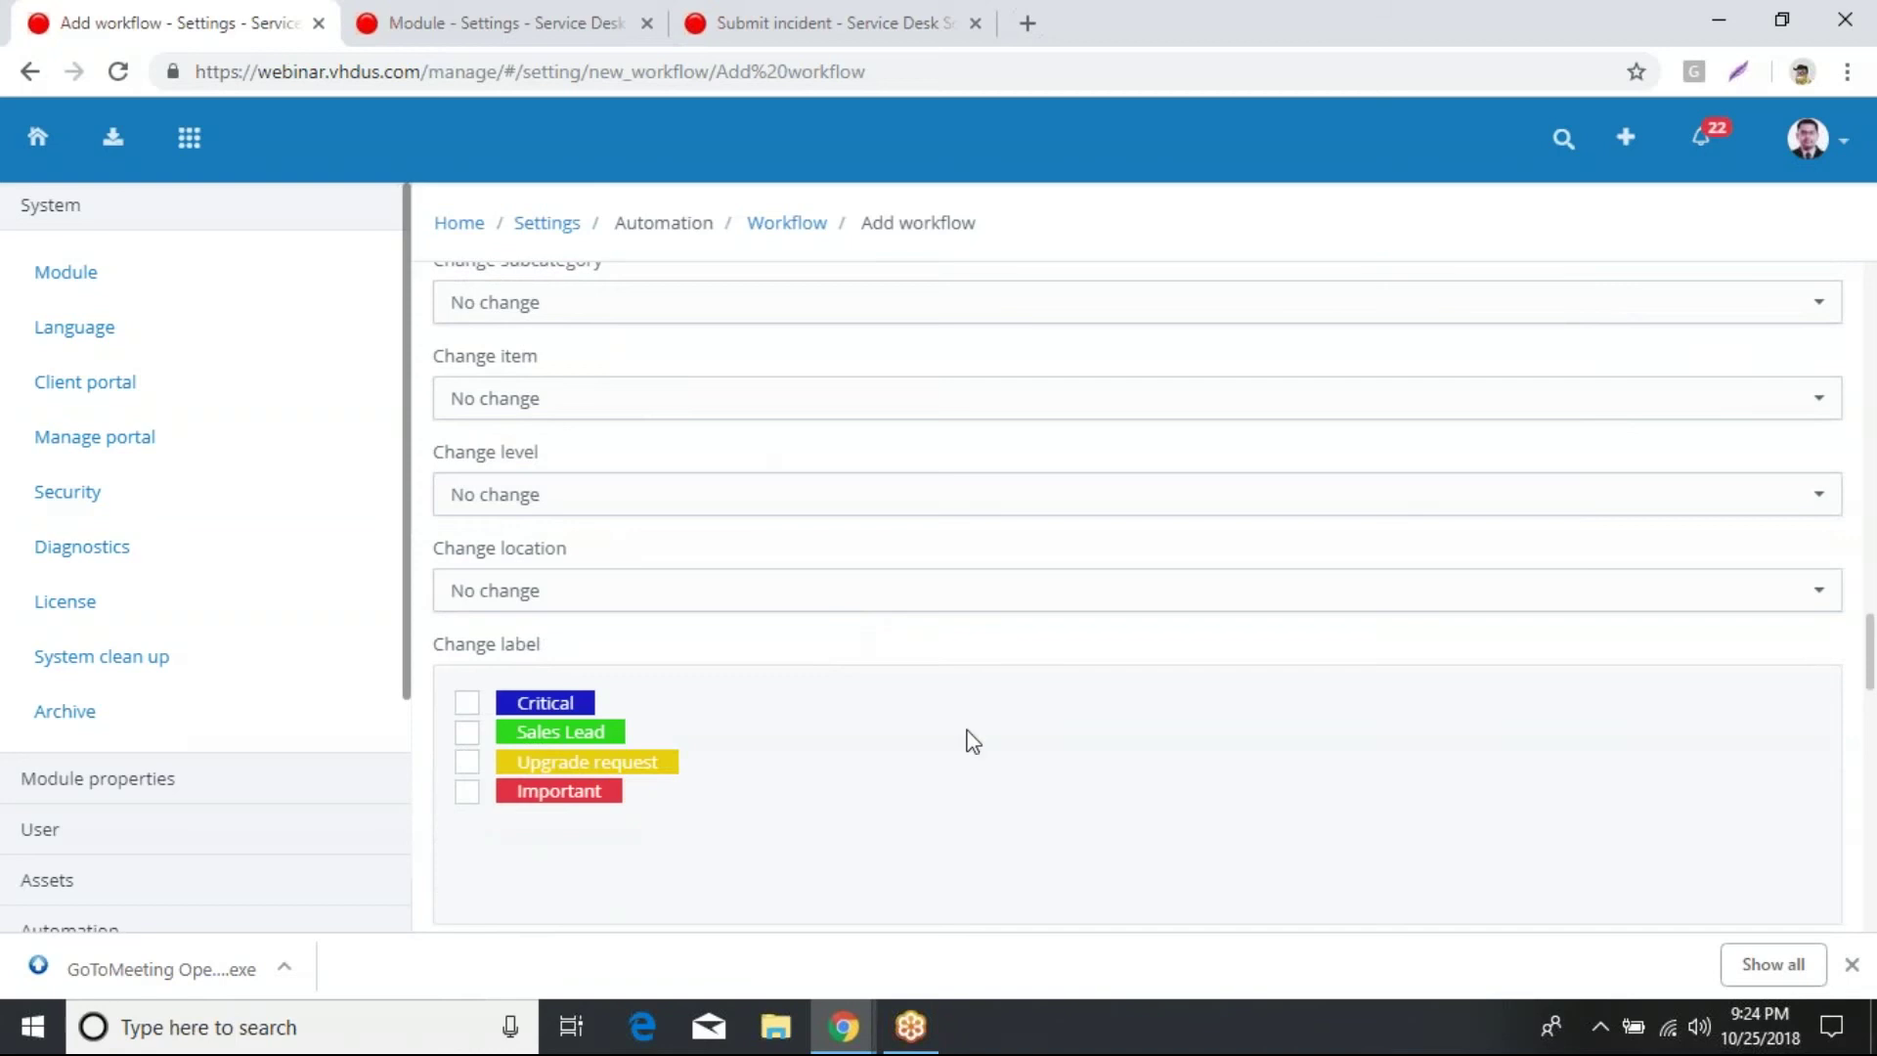
scroll(1006, 809, "down", 3)
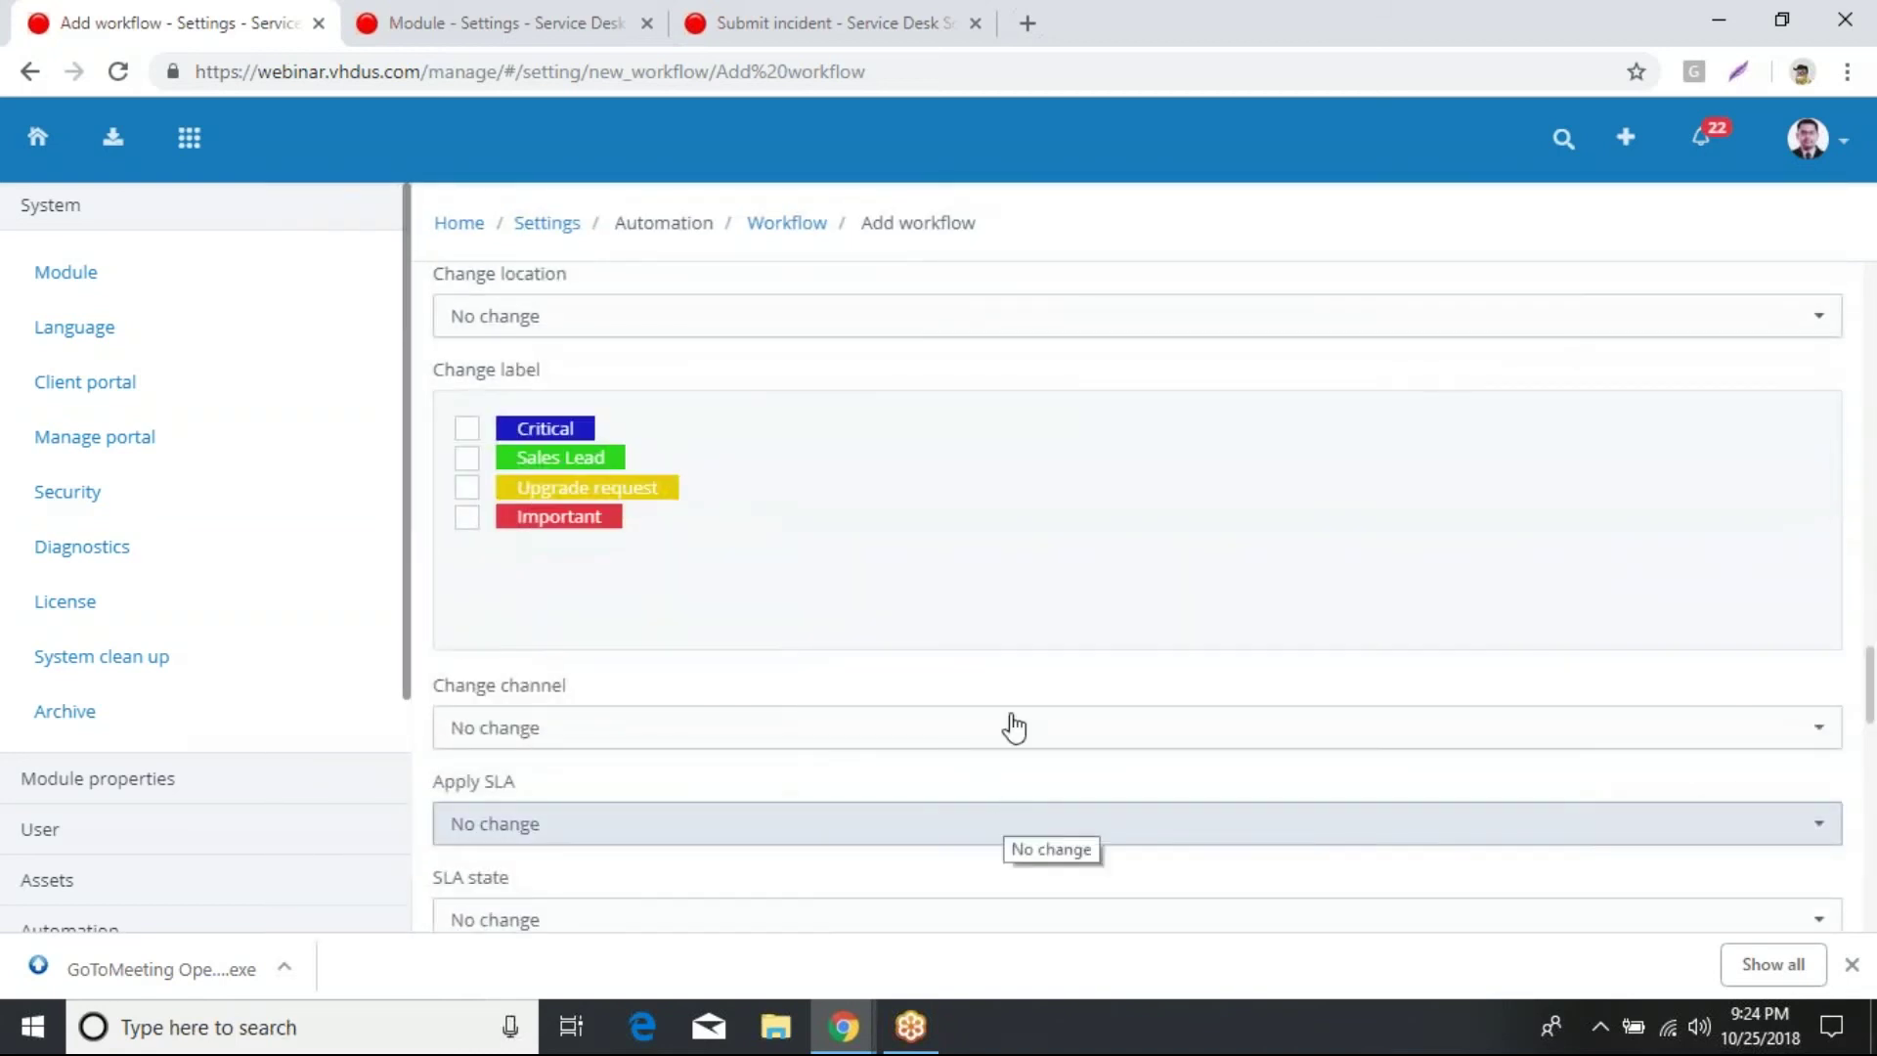
scroll(1010, 684, "down", 2)
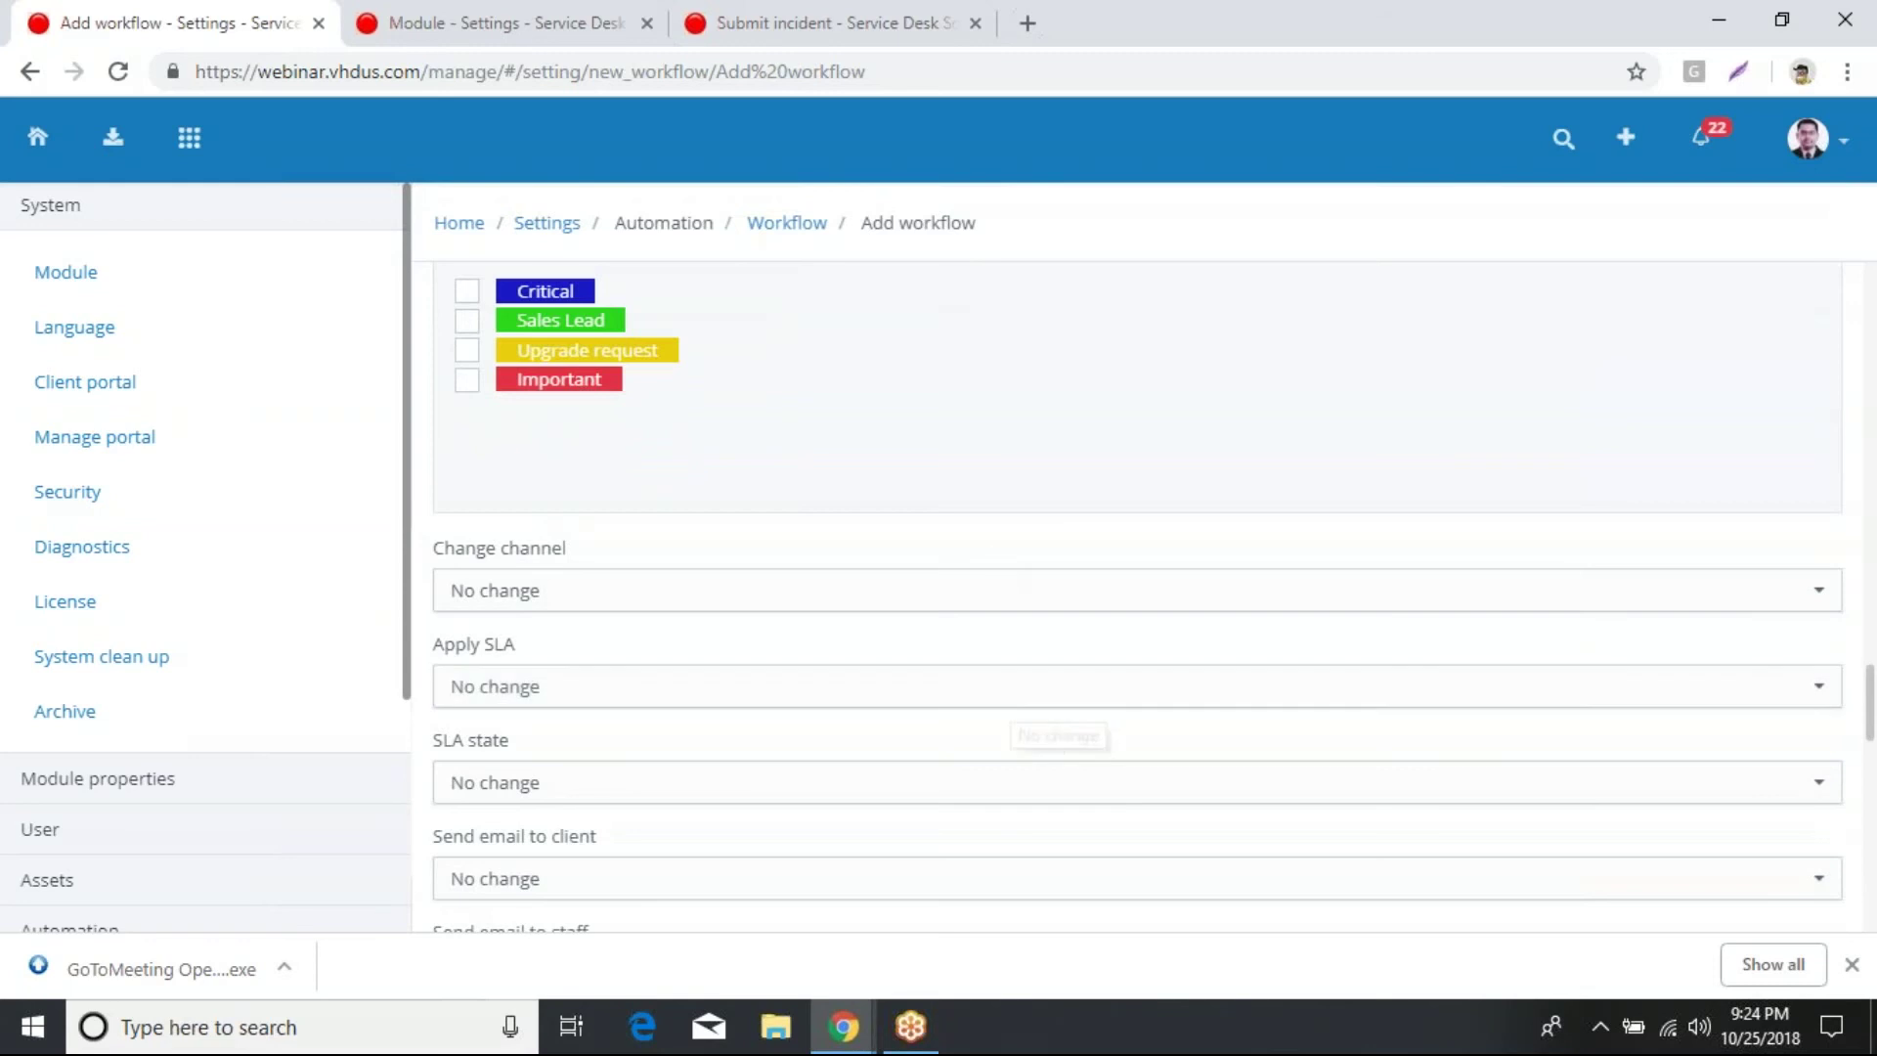
scroll(1005, 697, "down", 2)
scroll(1004, 696, "down", 14)
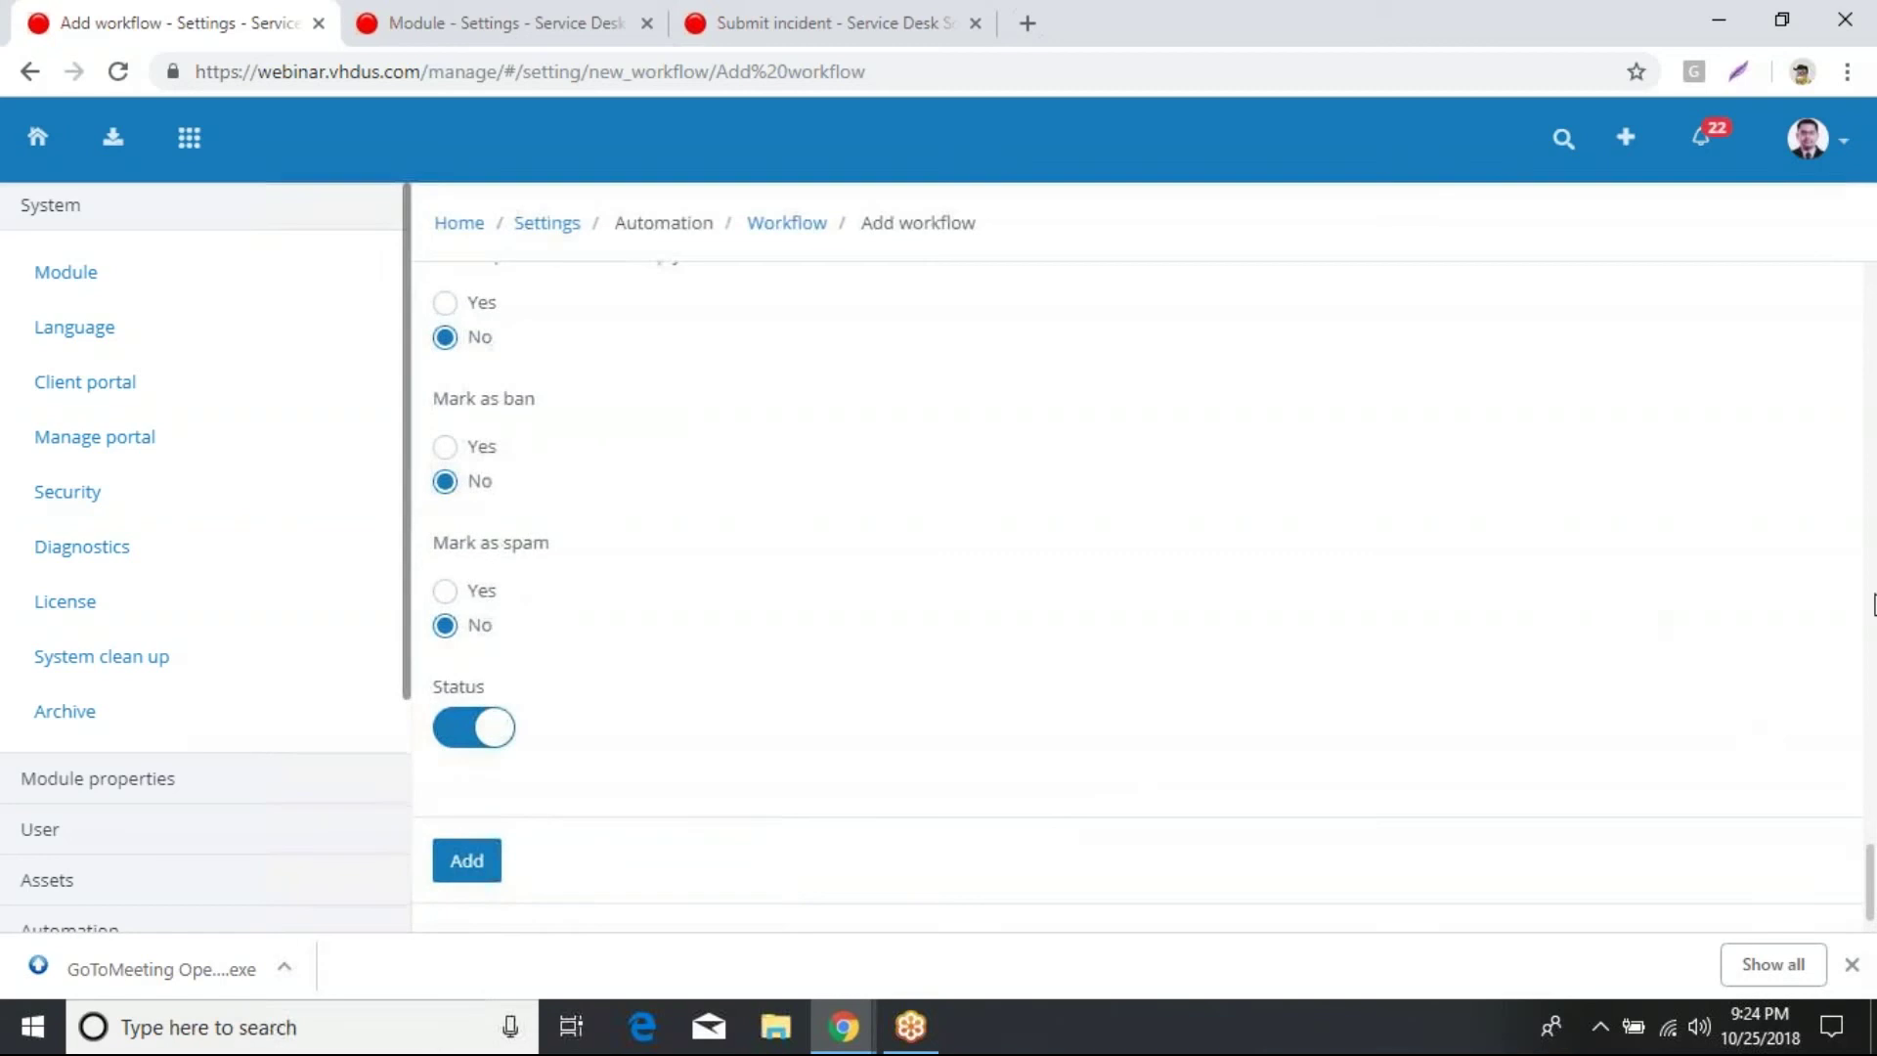
left_click(1856, 540)
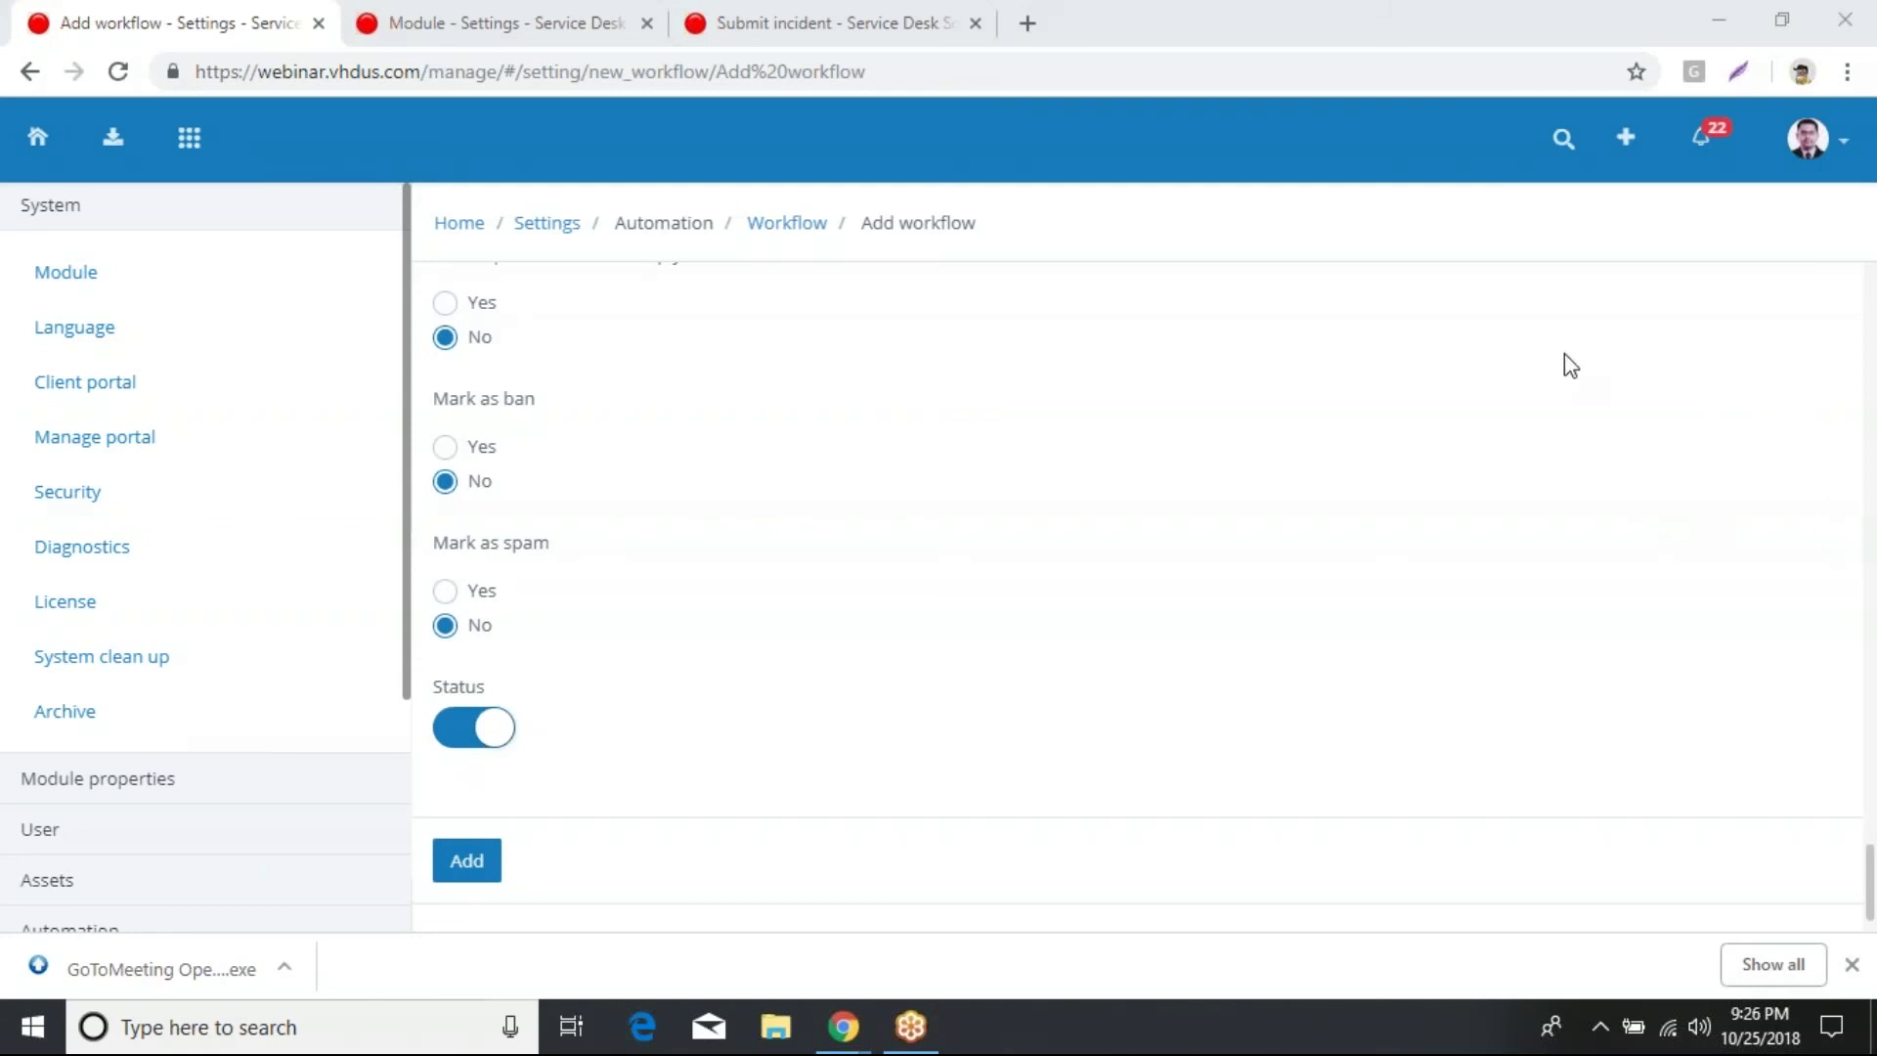
Step: Set the first match-and condition to Category Equal Web Hosting
scroll(860, 347, "up", 4)
scroll(860, 341, "up", 15)
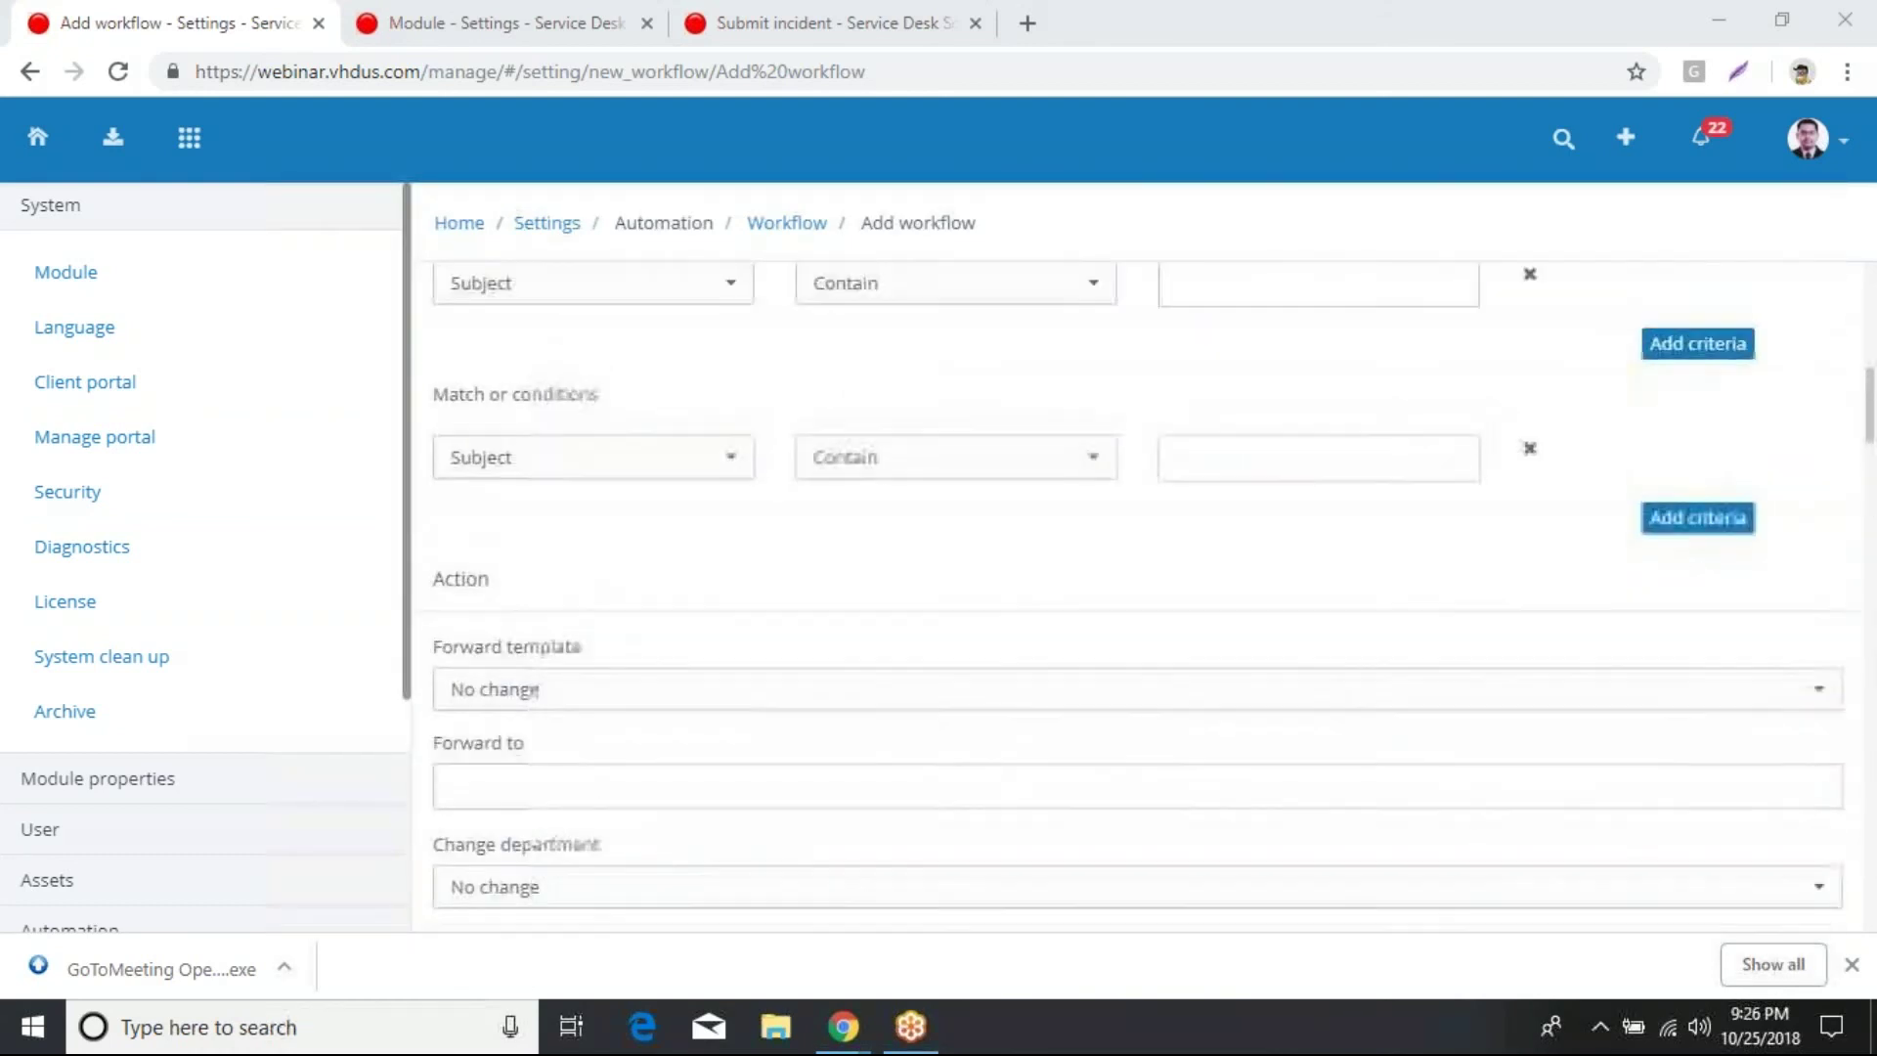
scroll(876, 398, "up", 6)
scroll(876, 398, "down", 1)
scroll(876, 407, "down", 7)
scroll(871, 436, "up", 3)
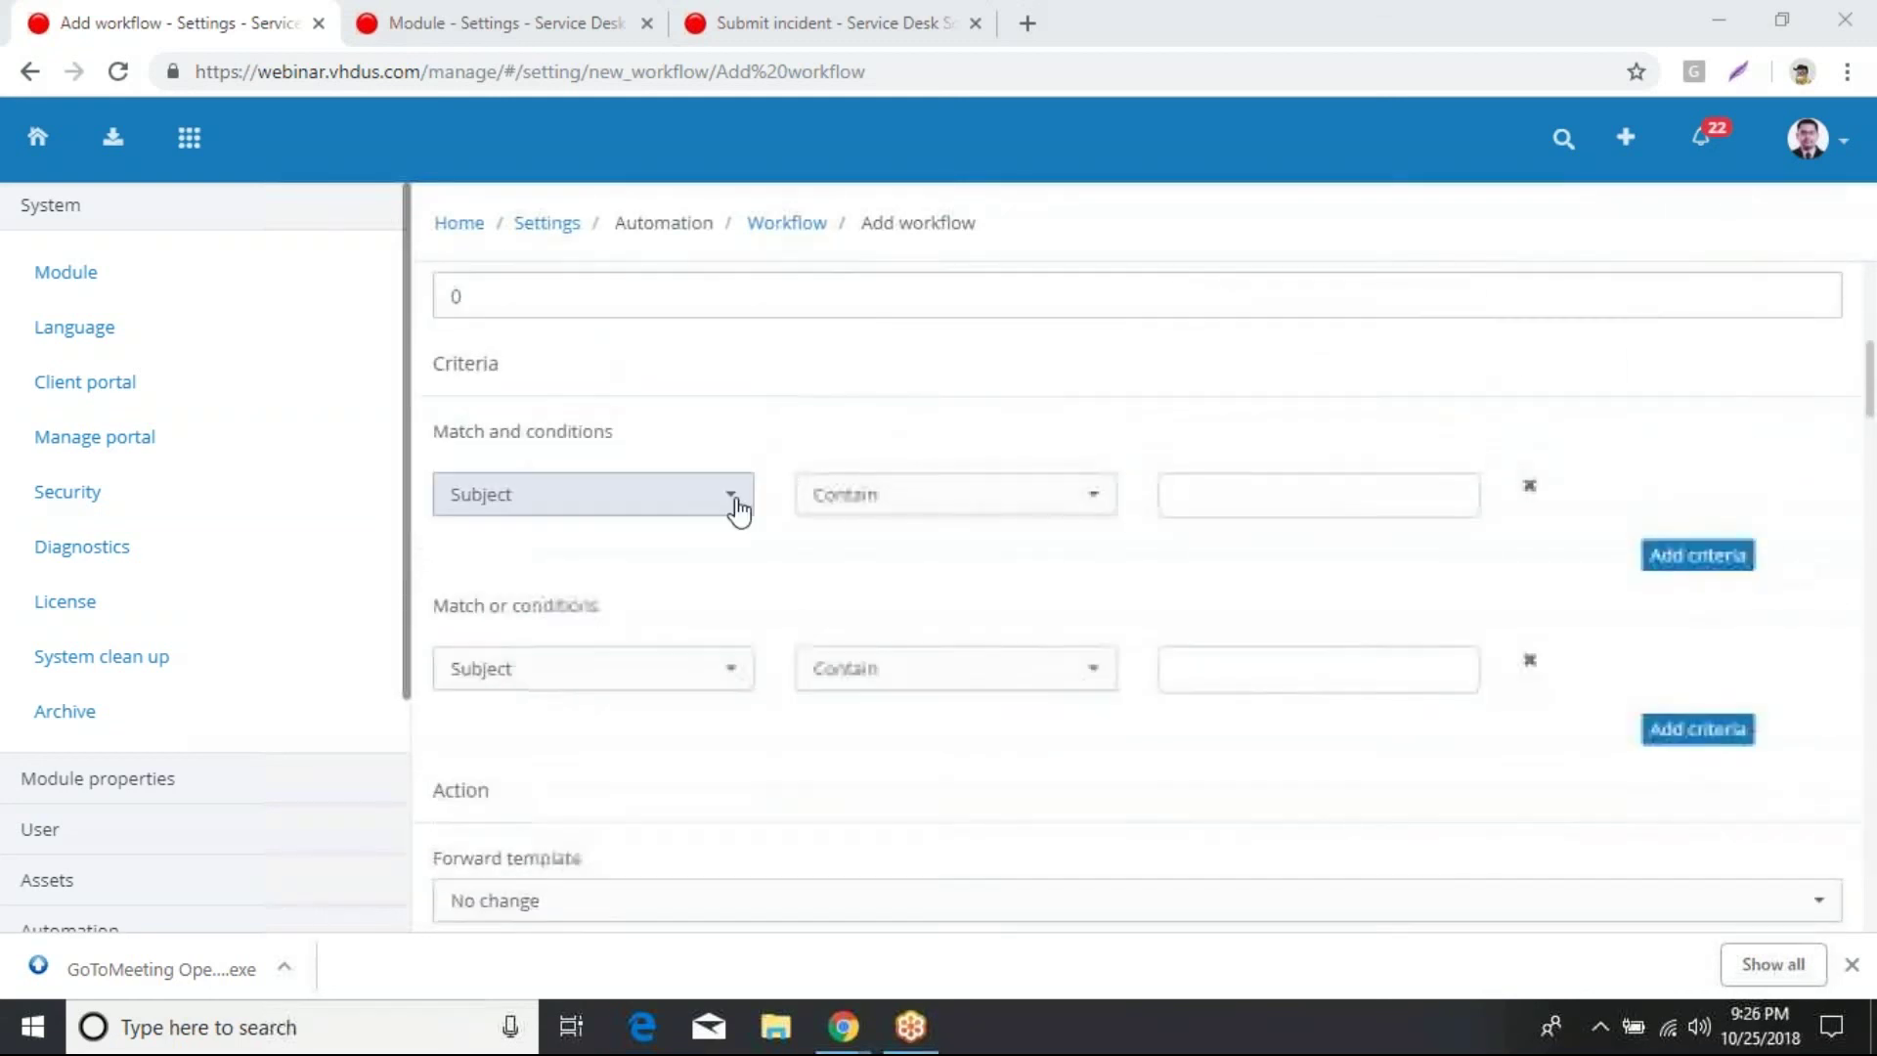
left_click(738, 508)
scroll(748, 625, "down", 1)
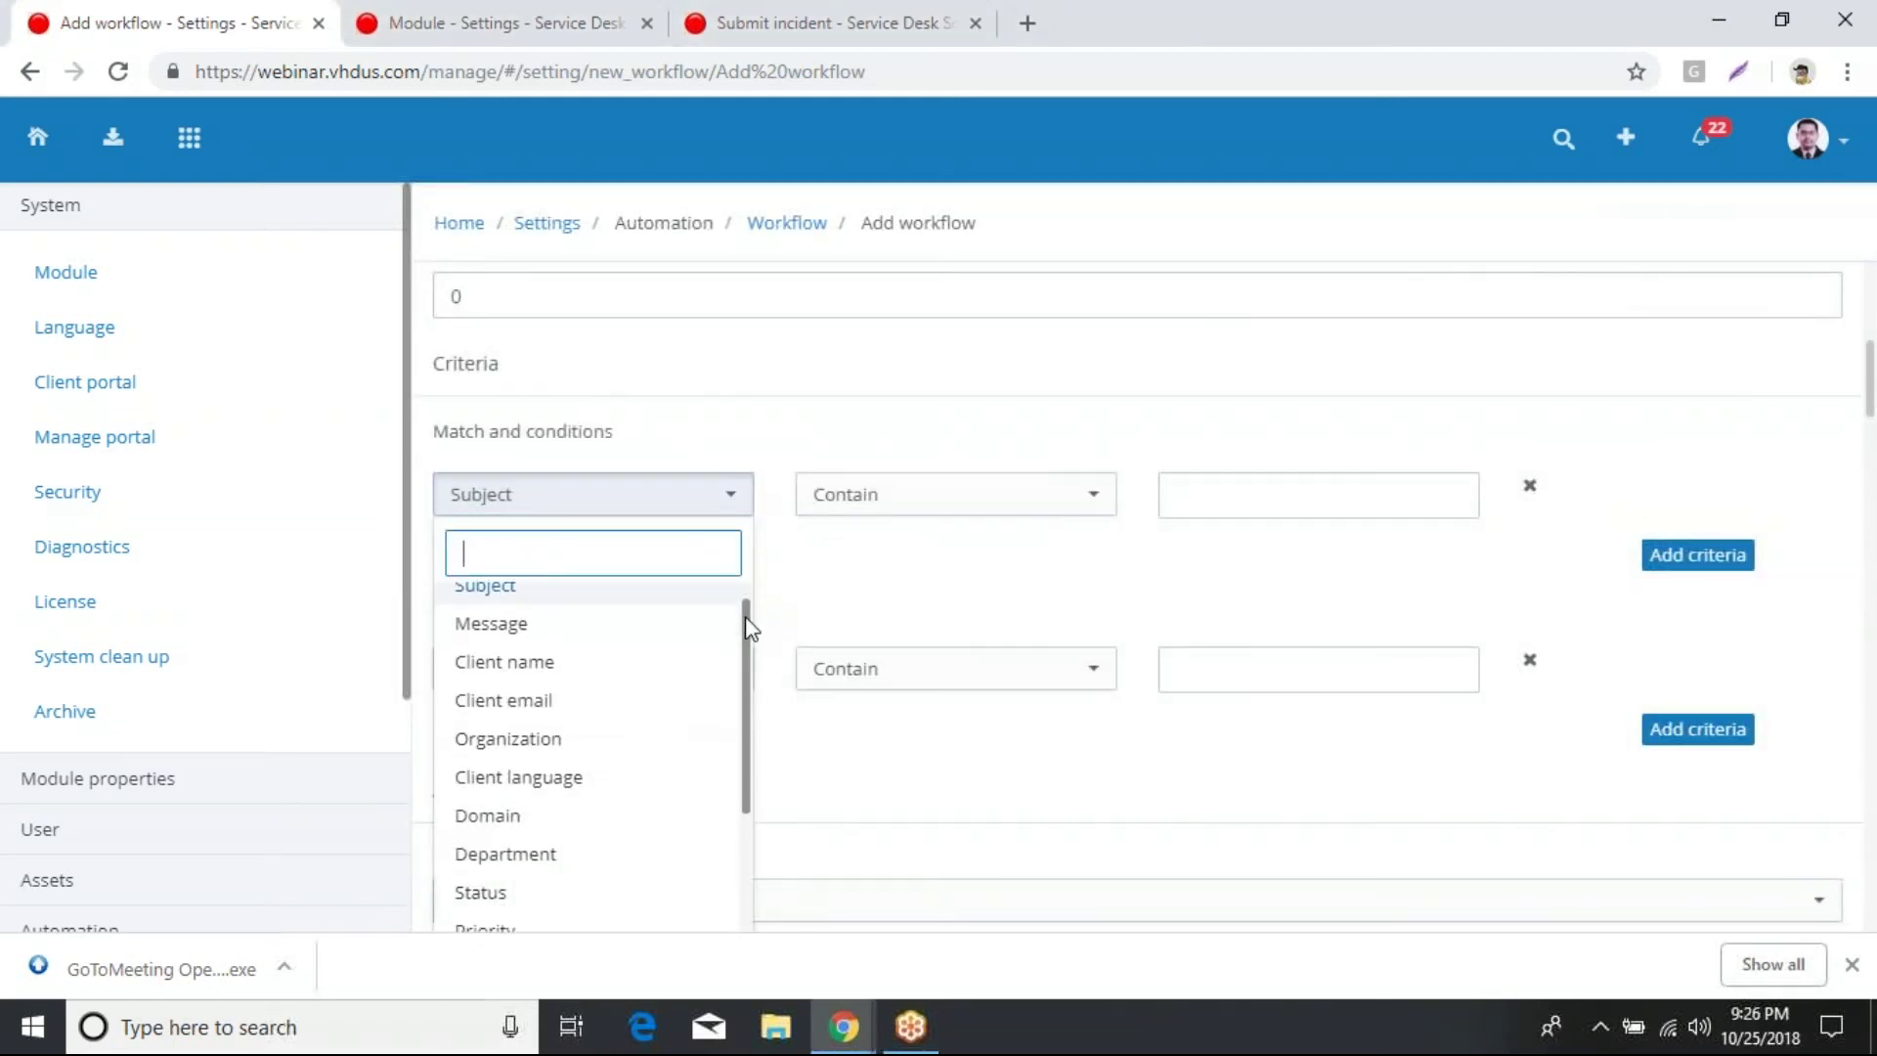
left_click_drag(745, 621, 745, 729)
left_click(704, 788)
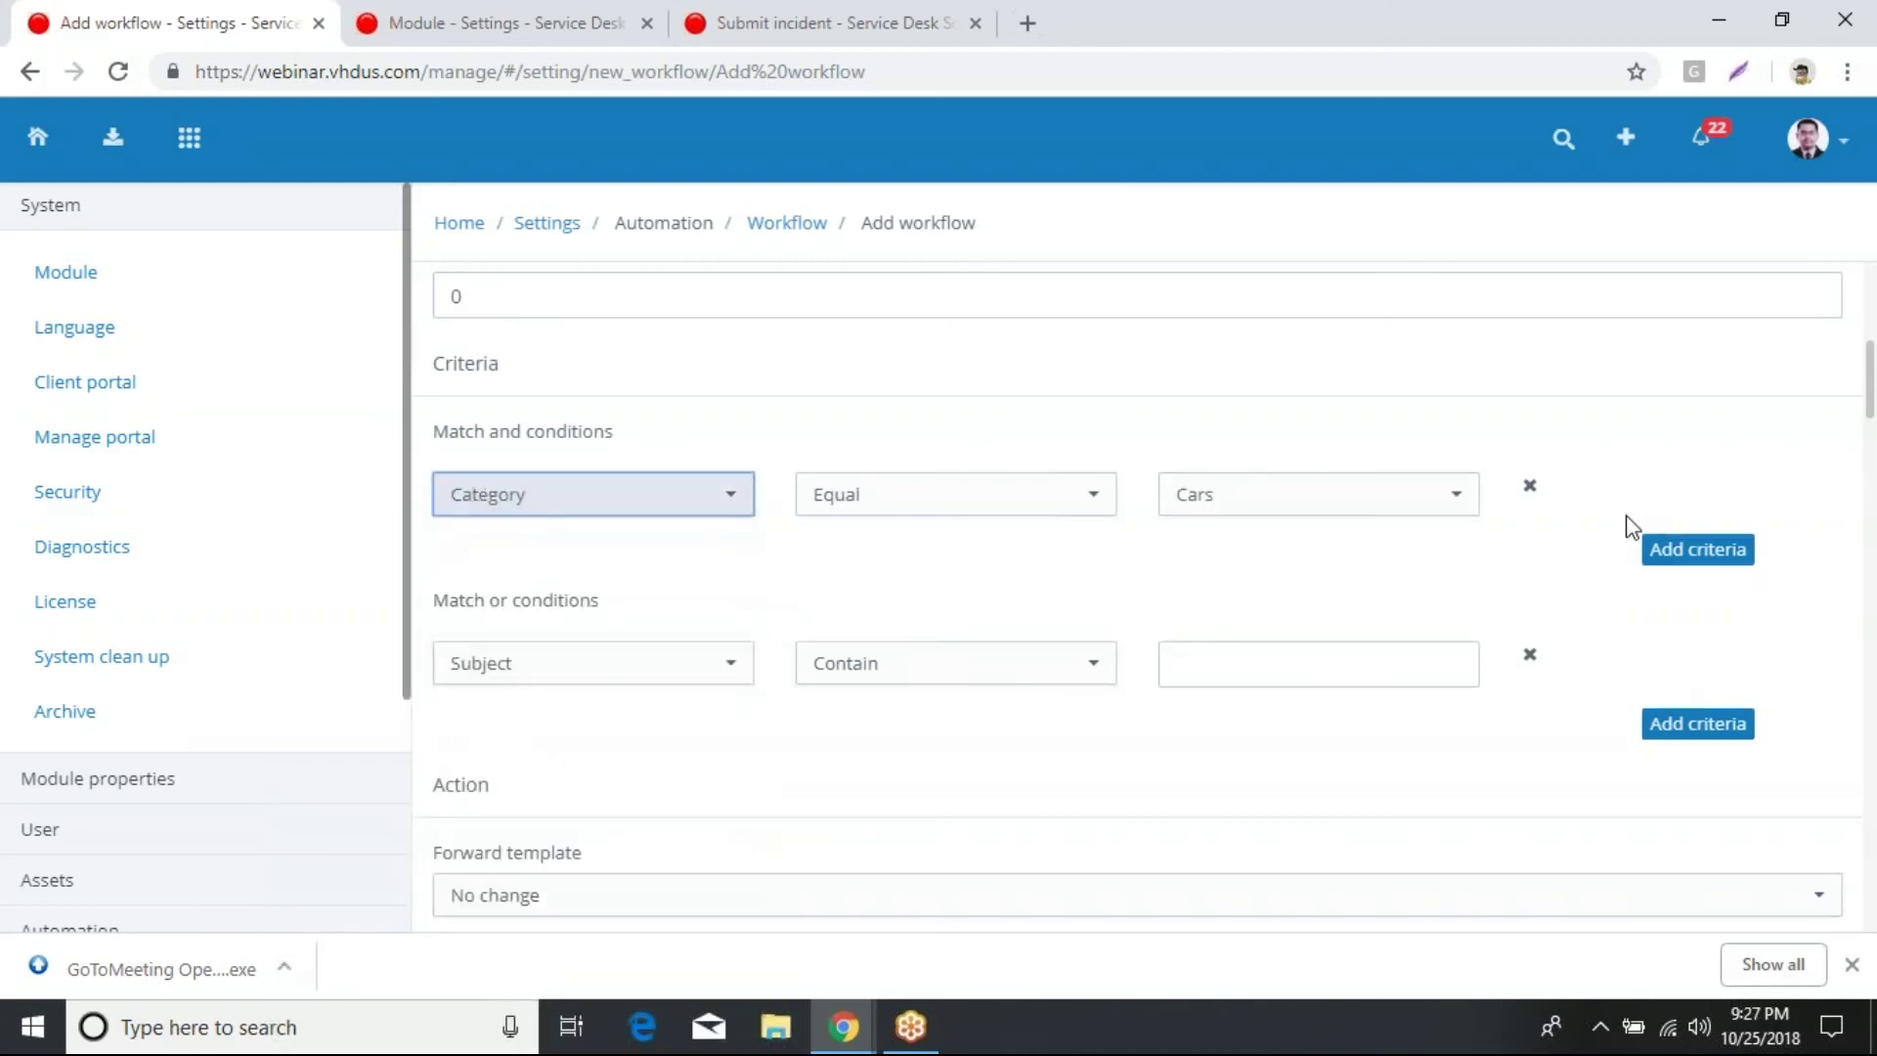
left_click(1418, 502)
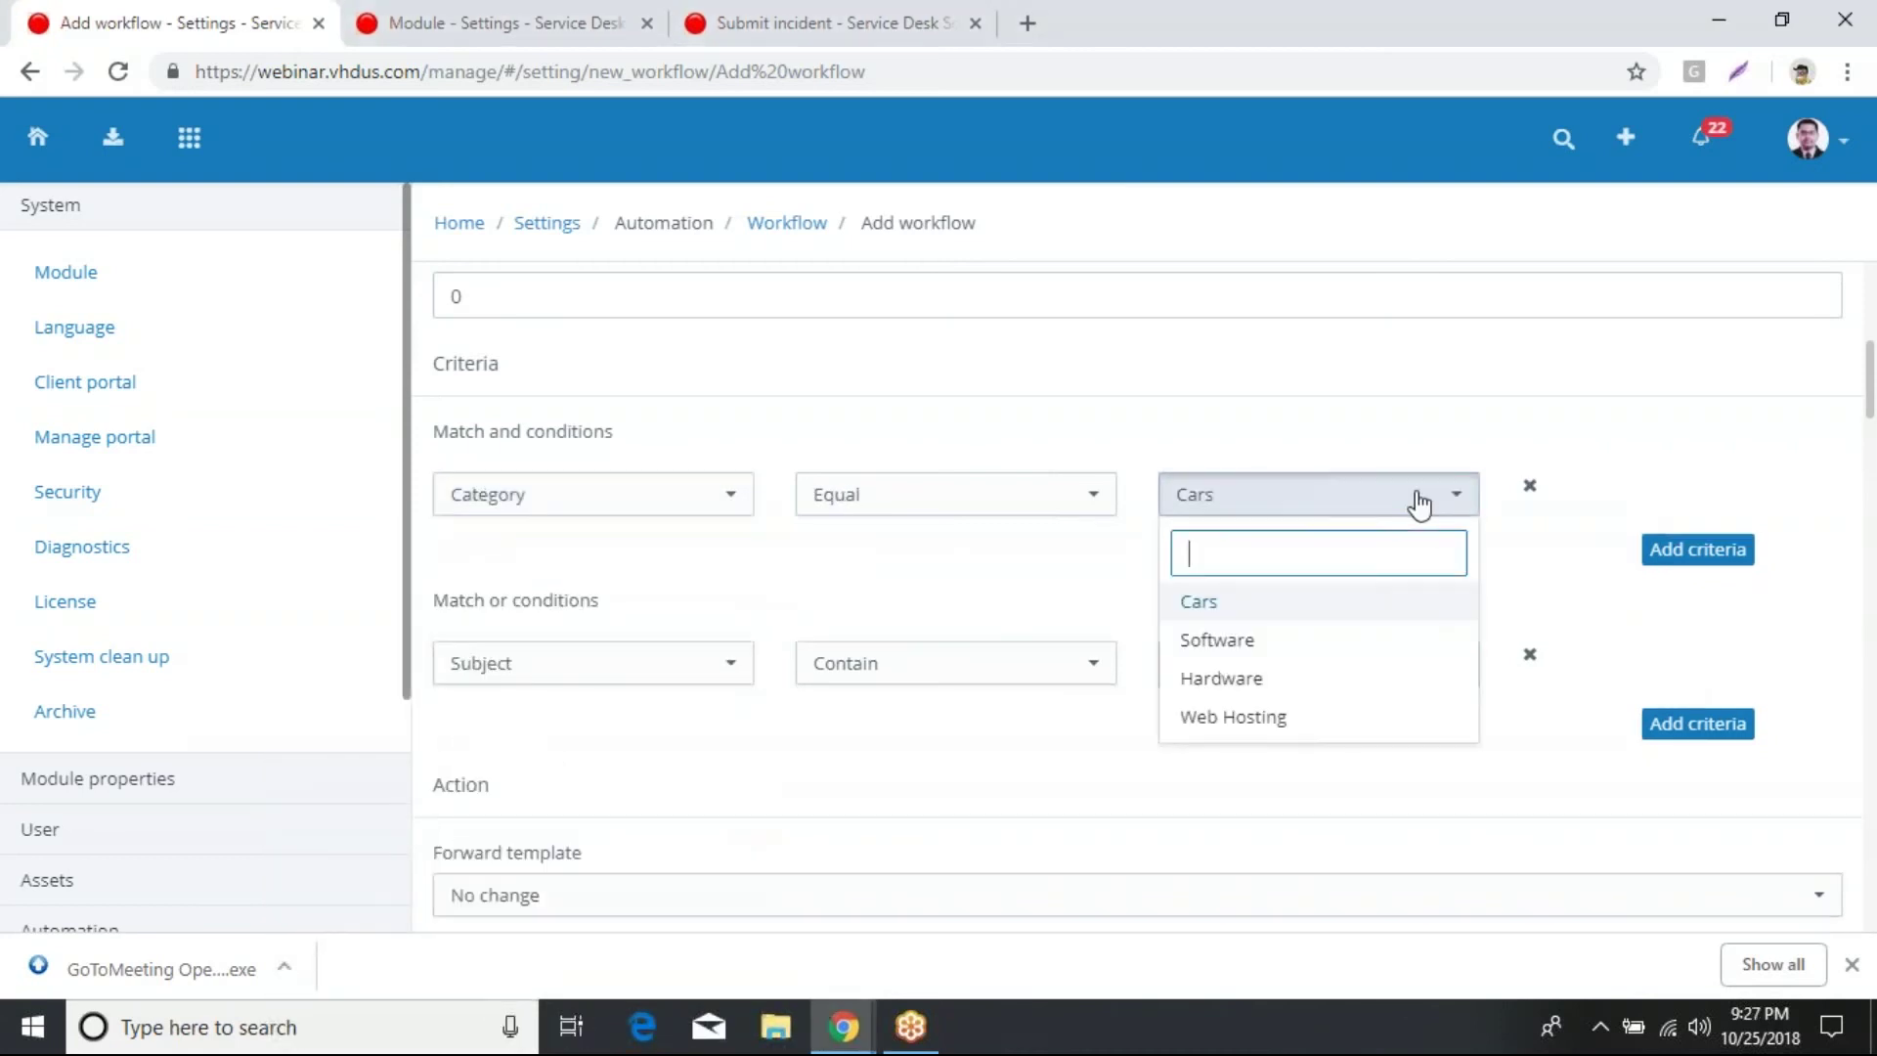
left_click(1253, 721)
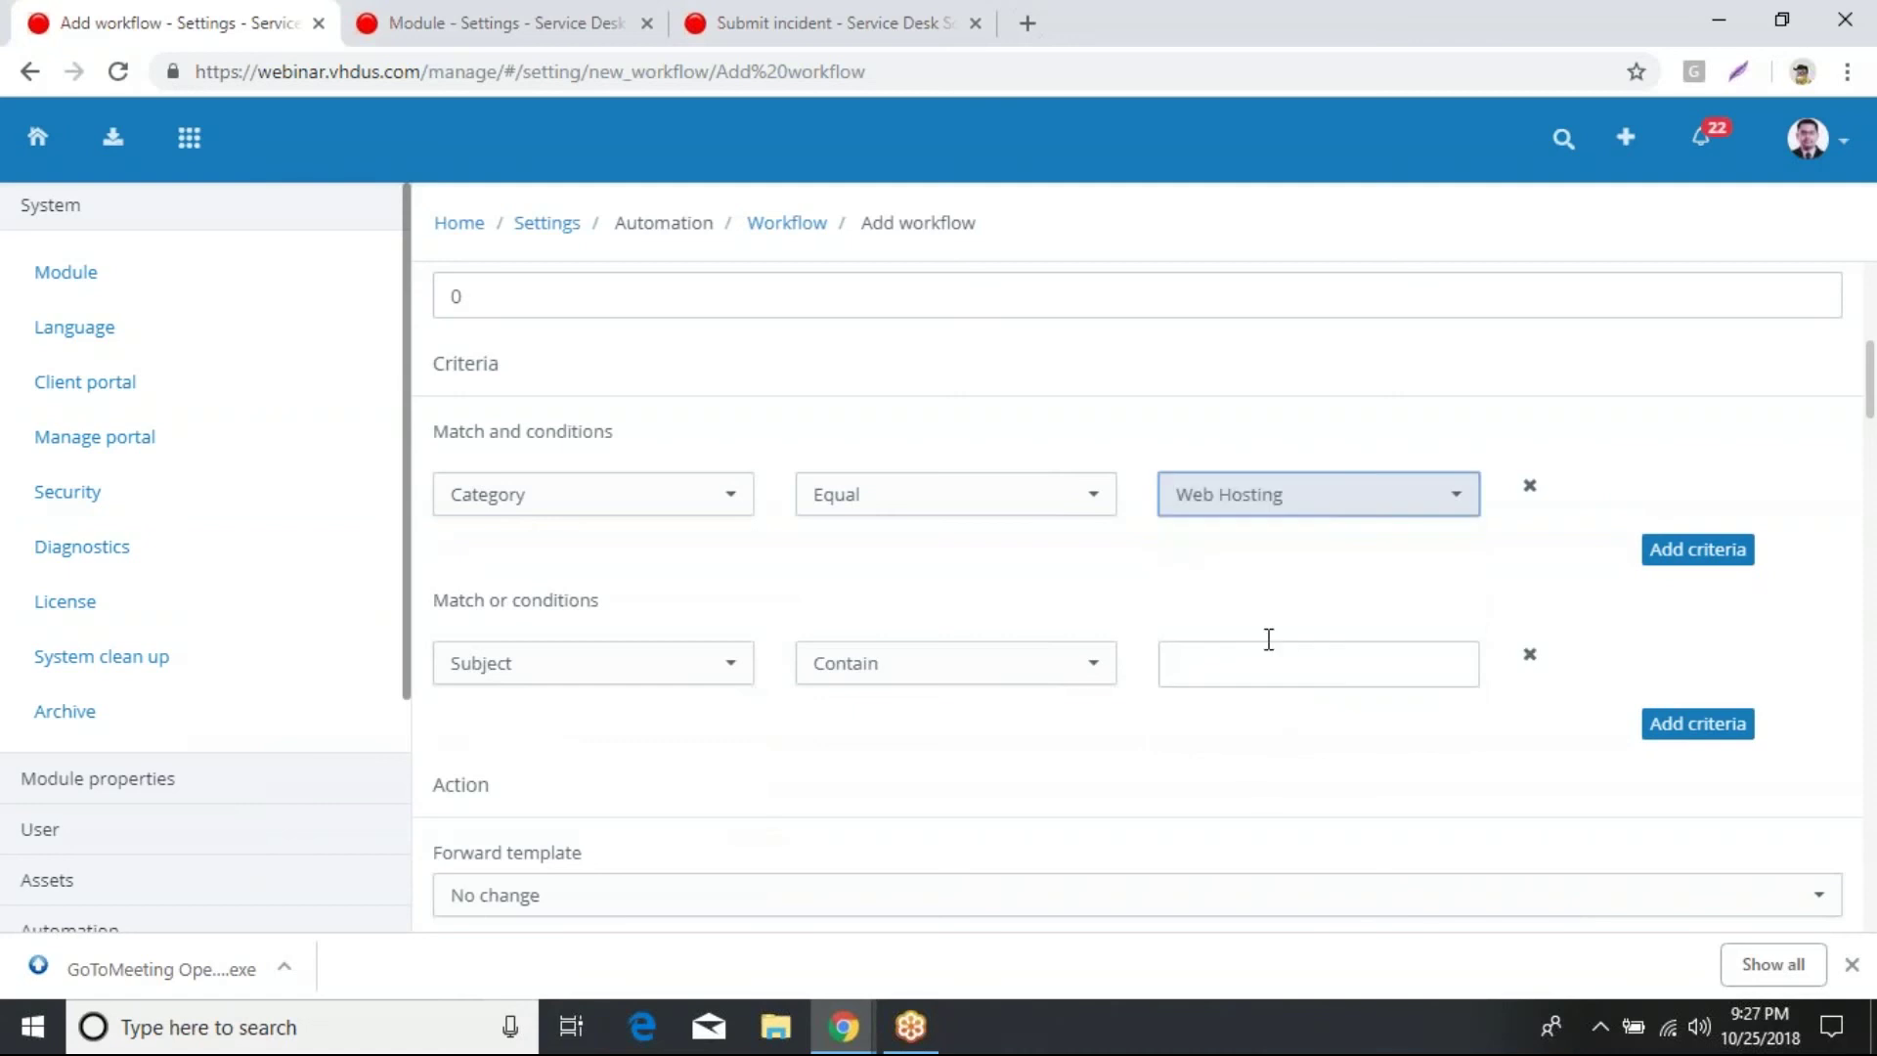
Step: Add a second condition: Subcategory Equal Shared Hosting
left_click(1654, 561)
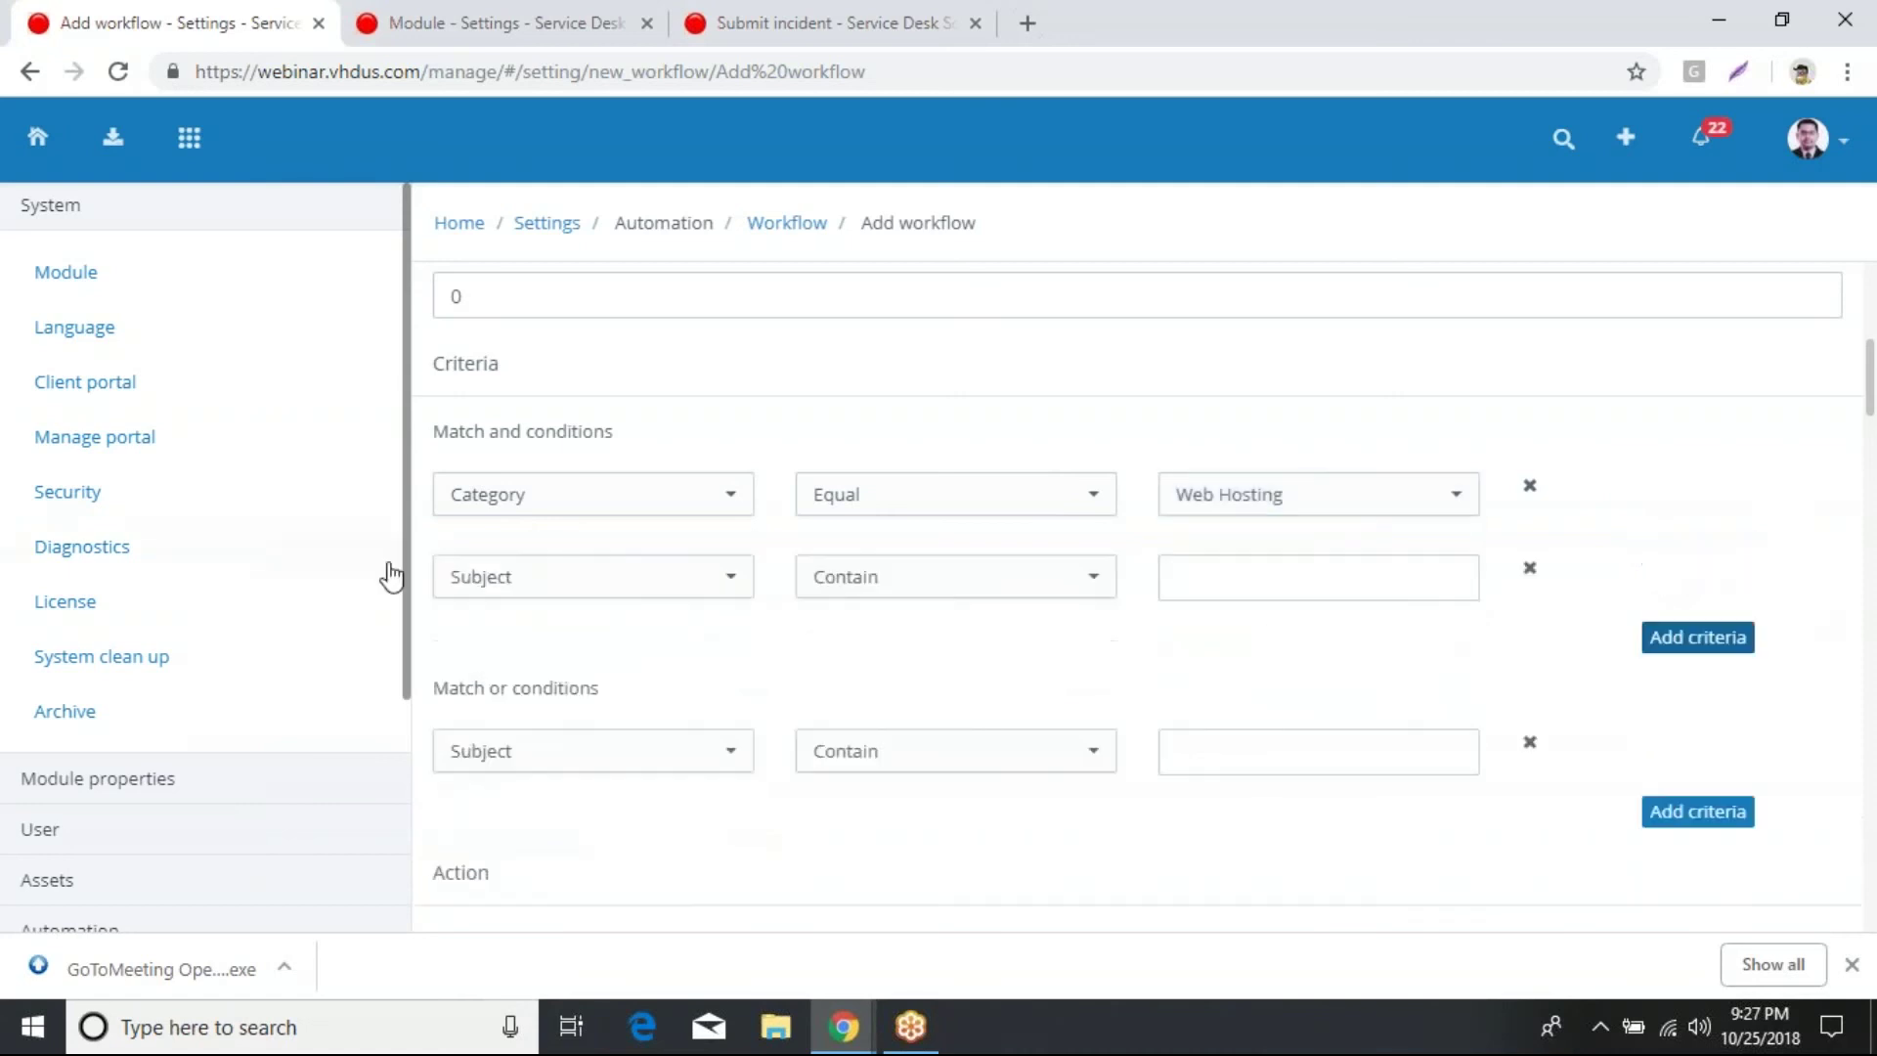
left_click(723, 588)
left_click_drag(740, 635, 747, 767)
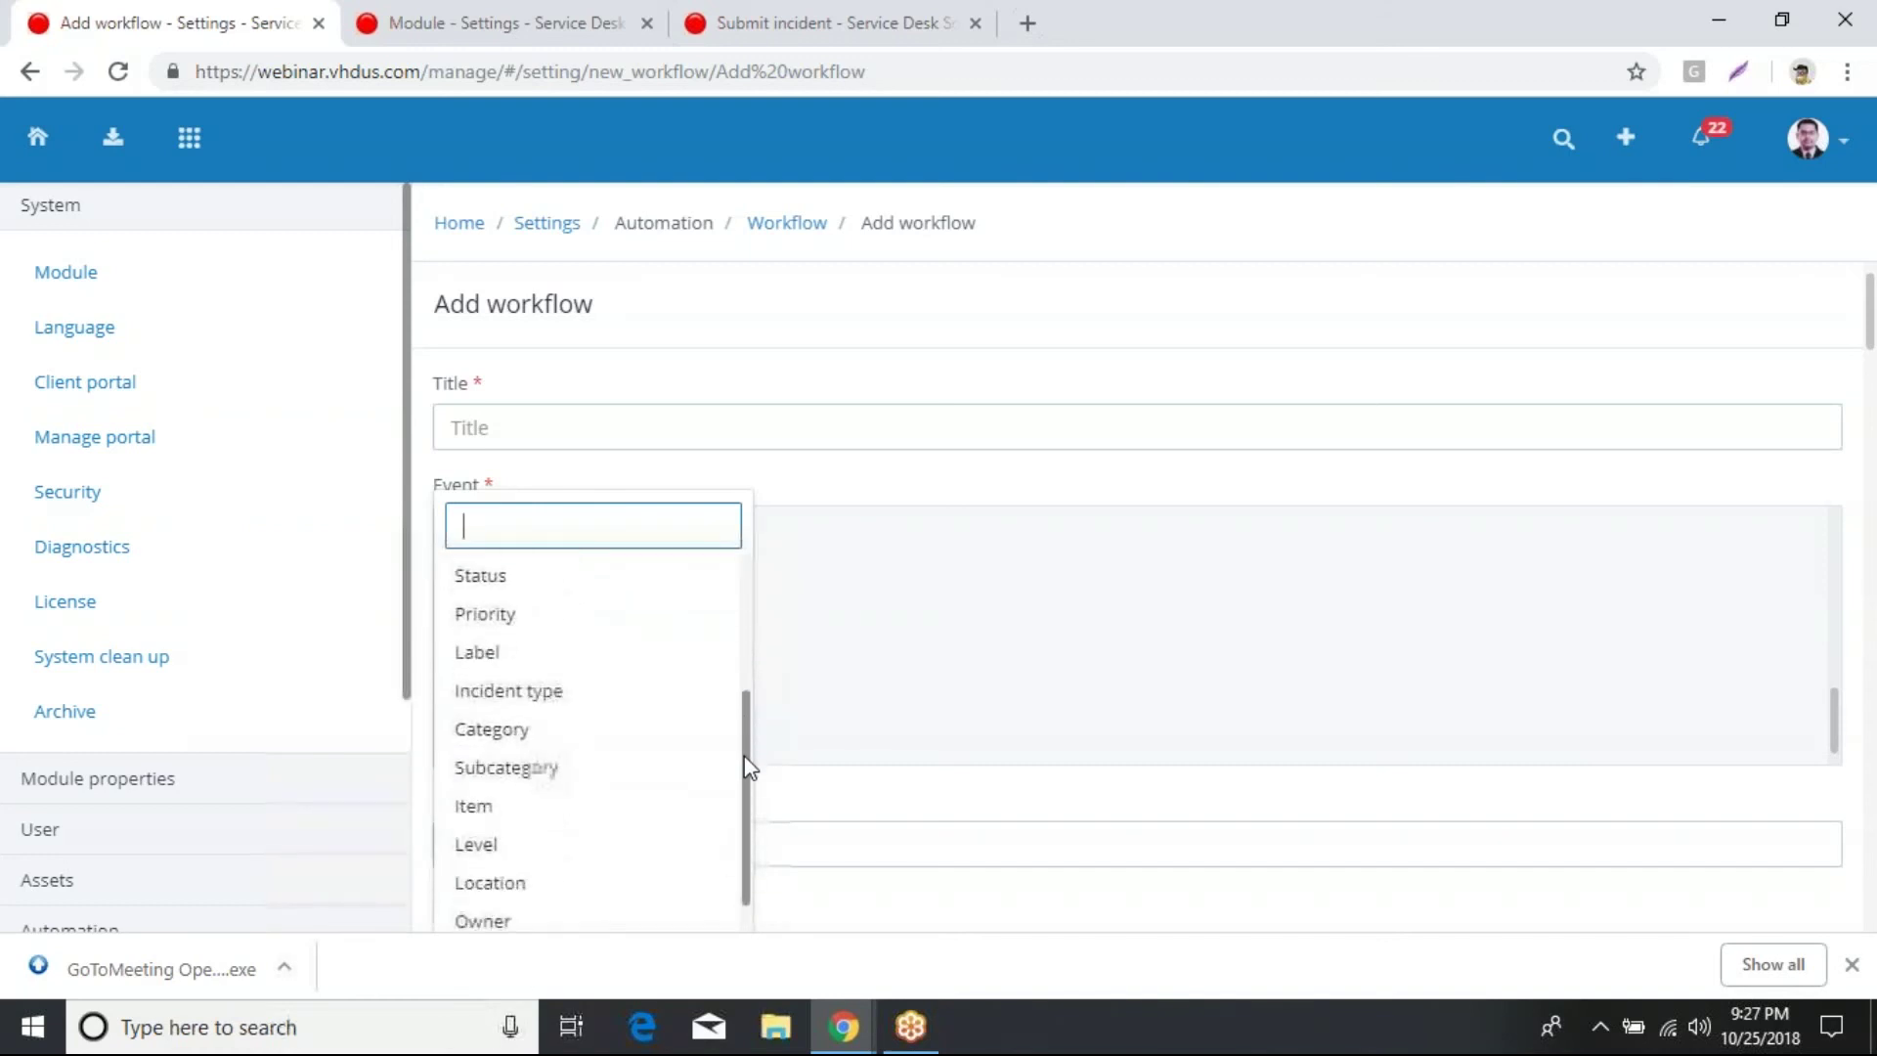
left_click(506, 767)
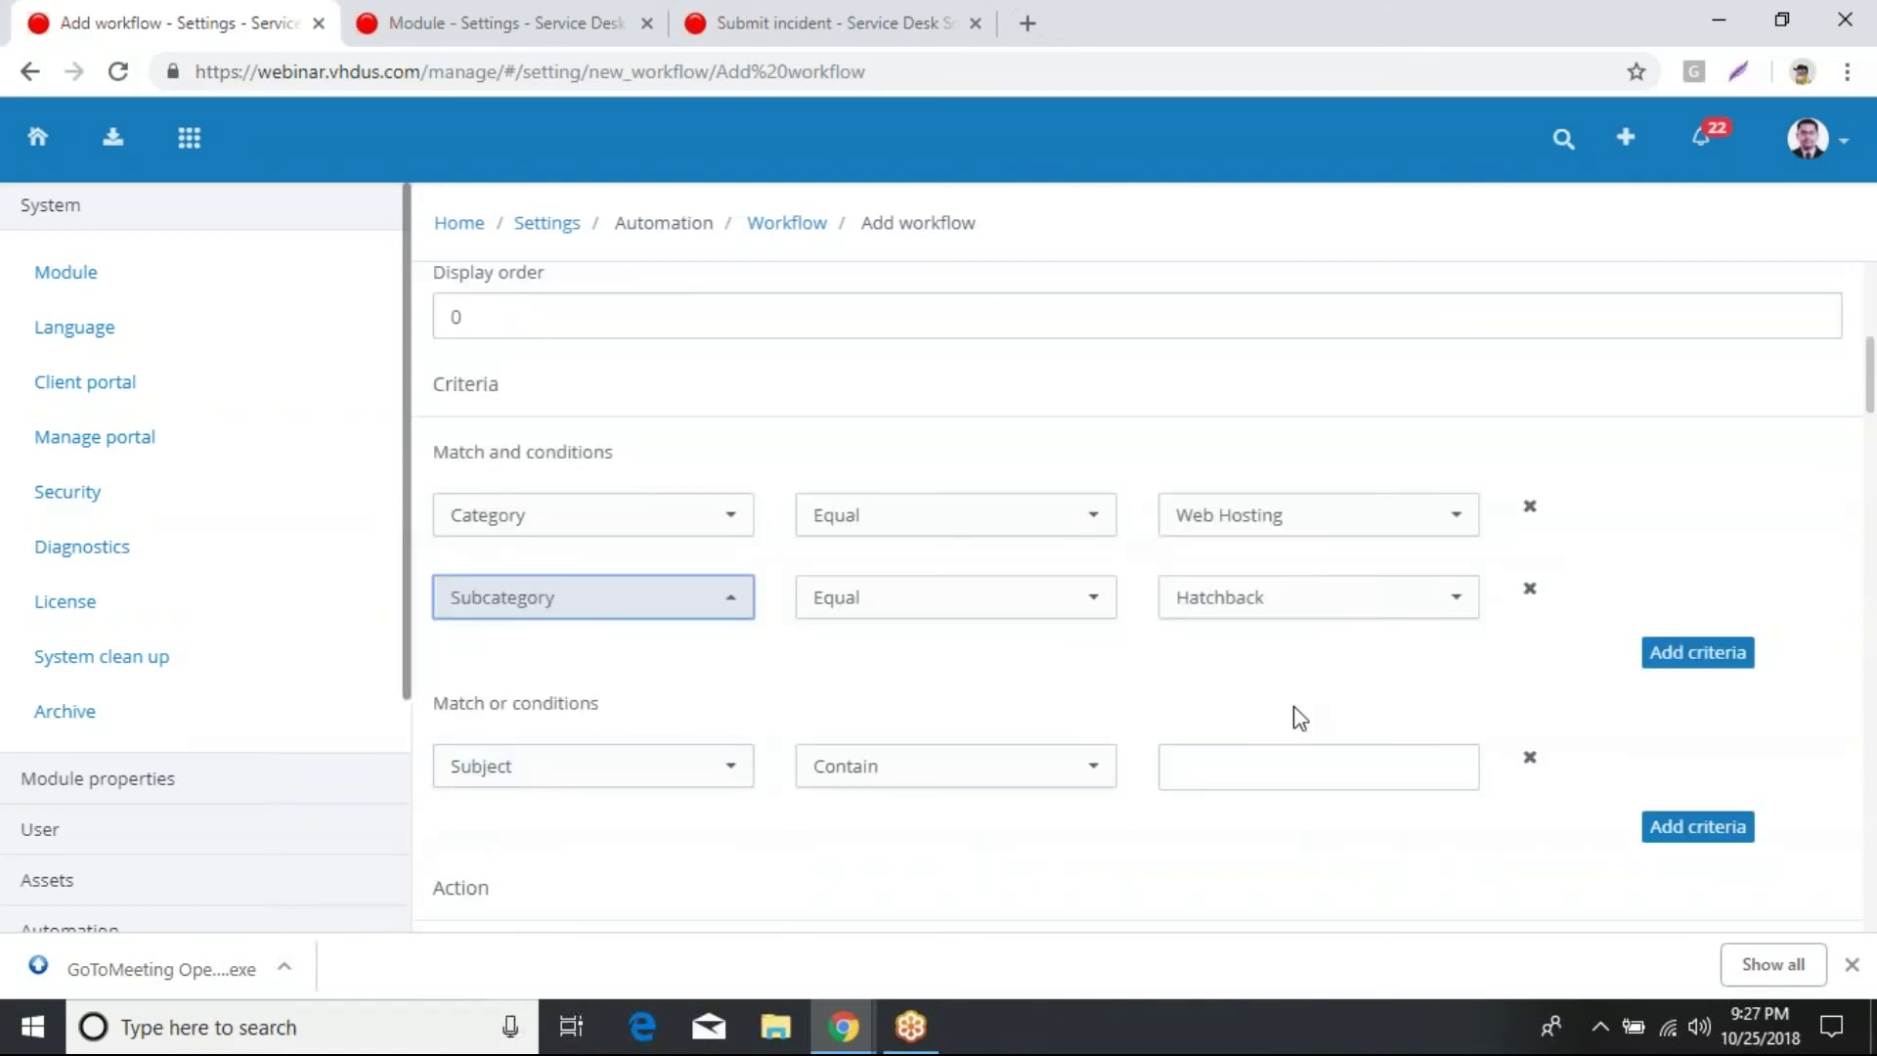
left_click(1424, 608)
left_click_drag(1471, 369, 1466, 538)
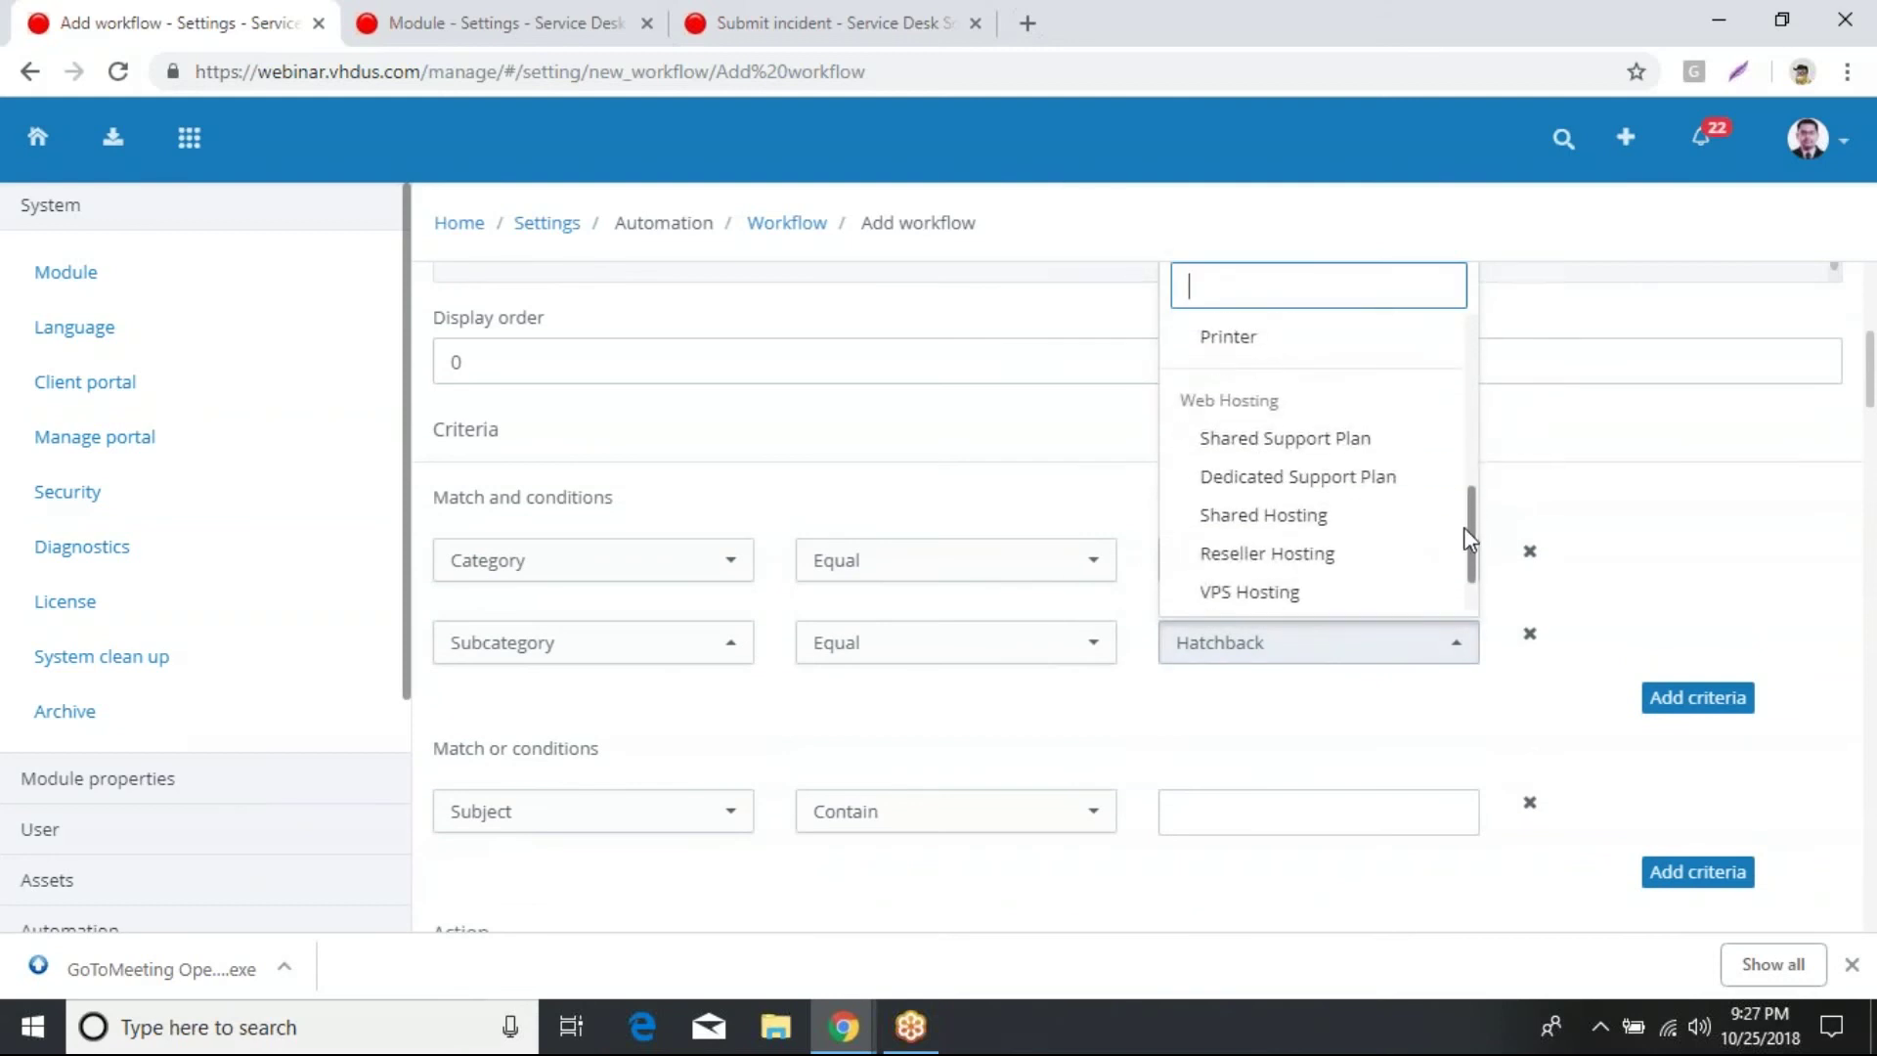
left_click(1300, 518)
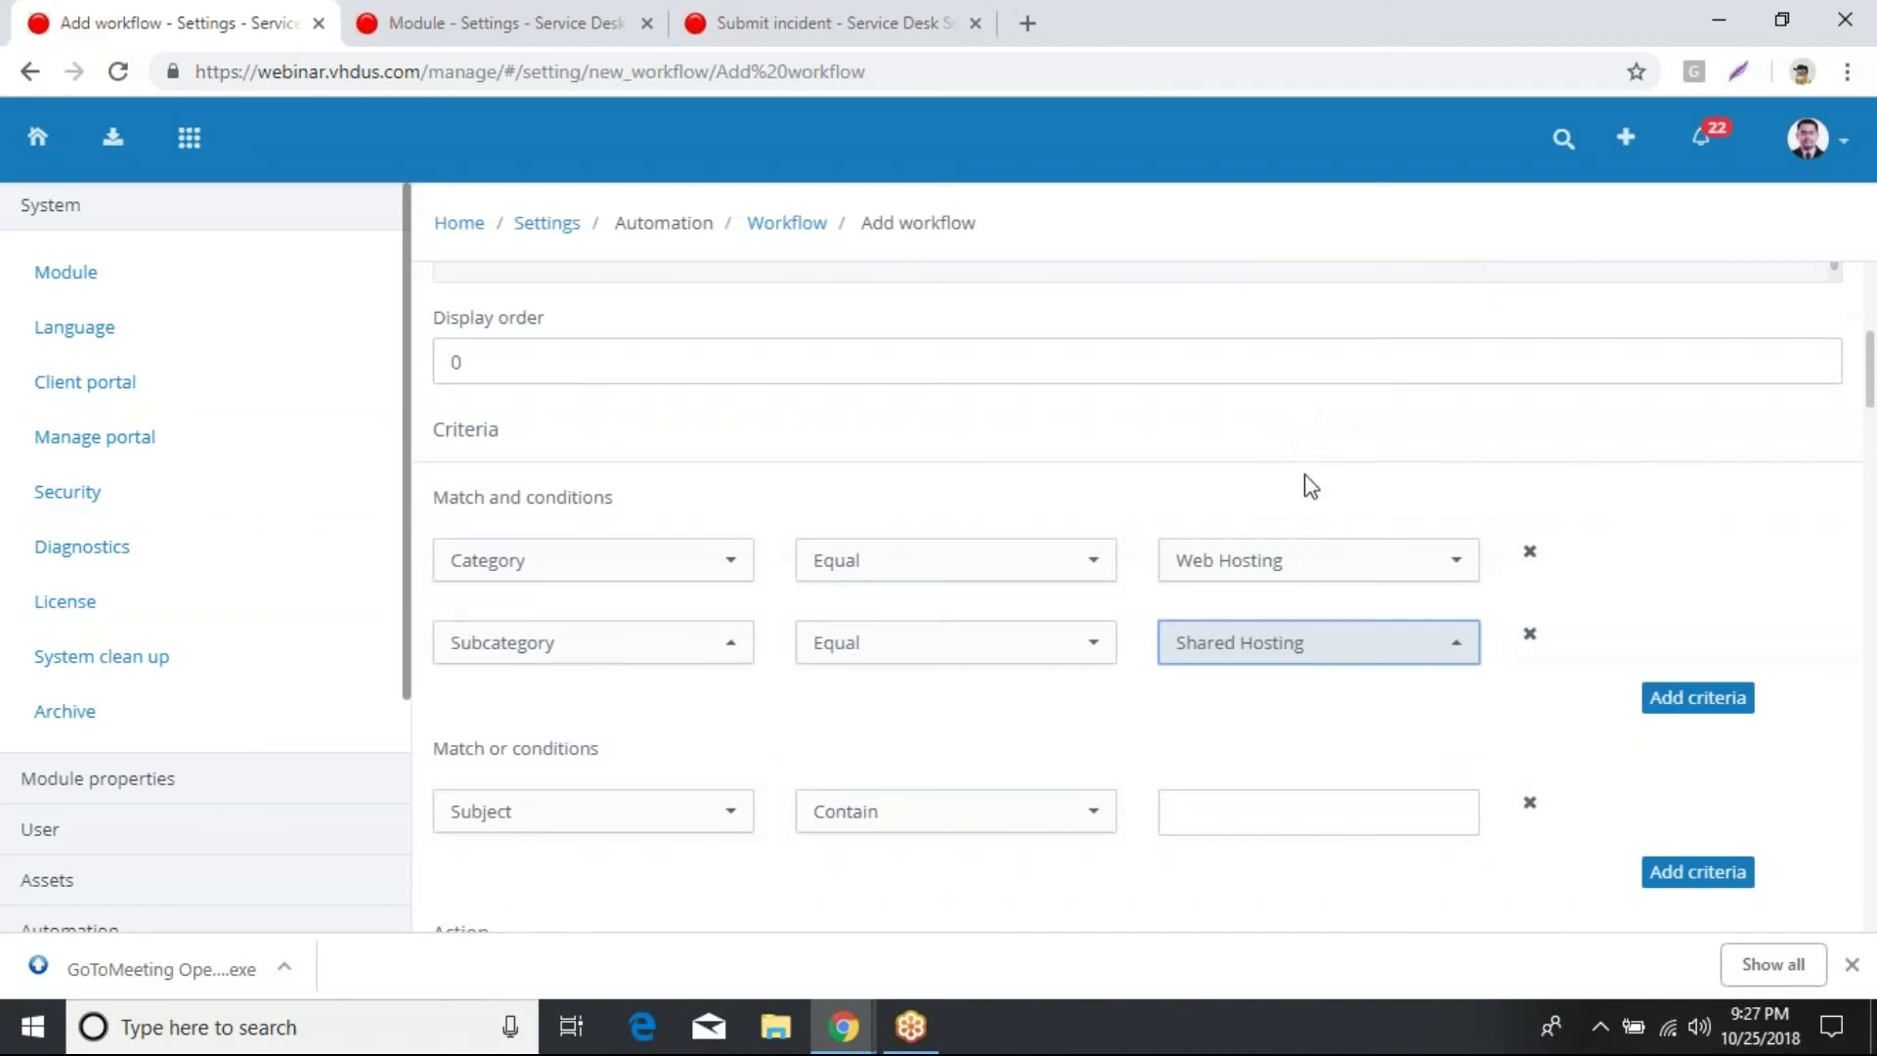
scroll(1235, 624, "down", 3)
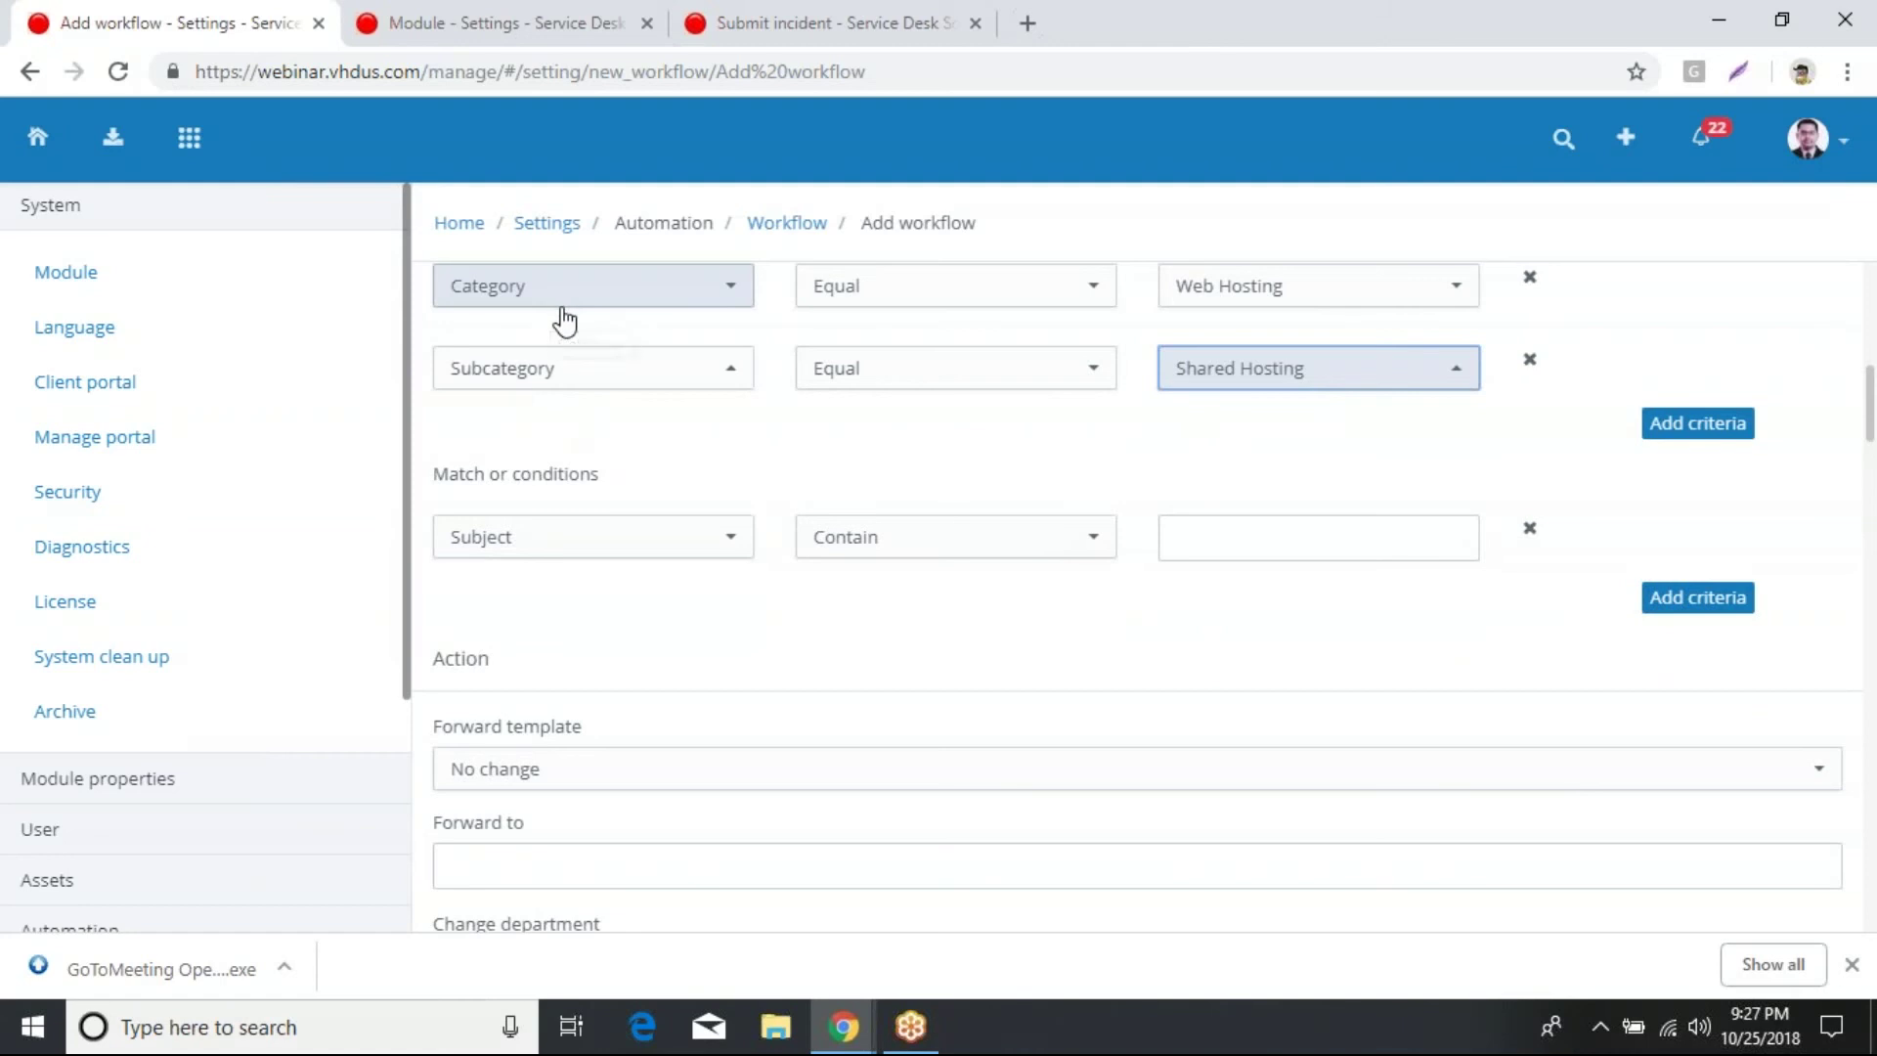
scroll(775, 720, "down", 8)
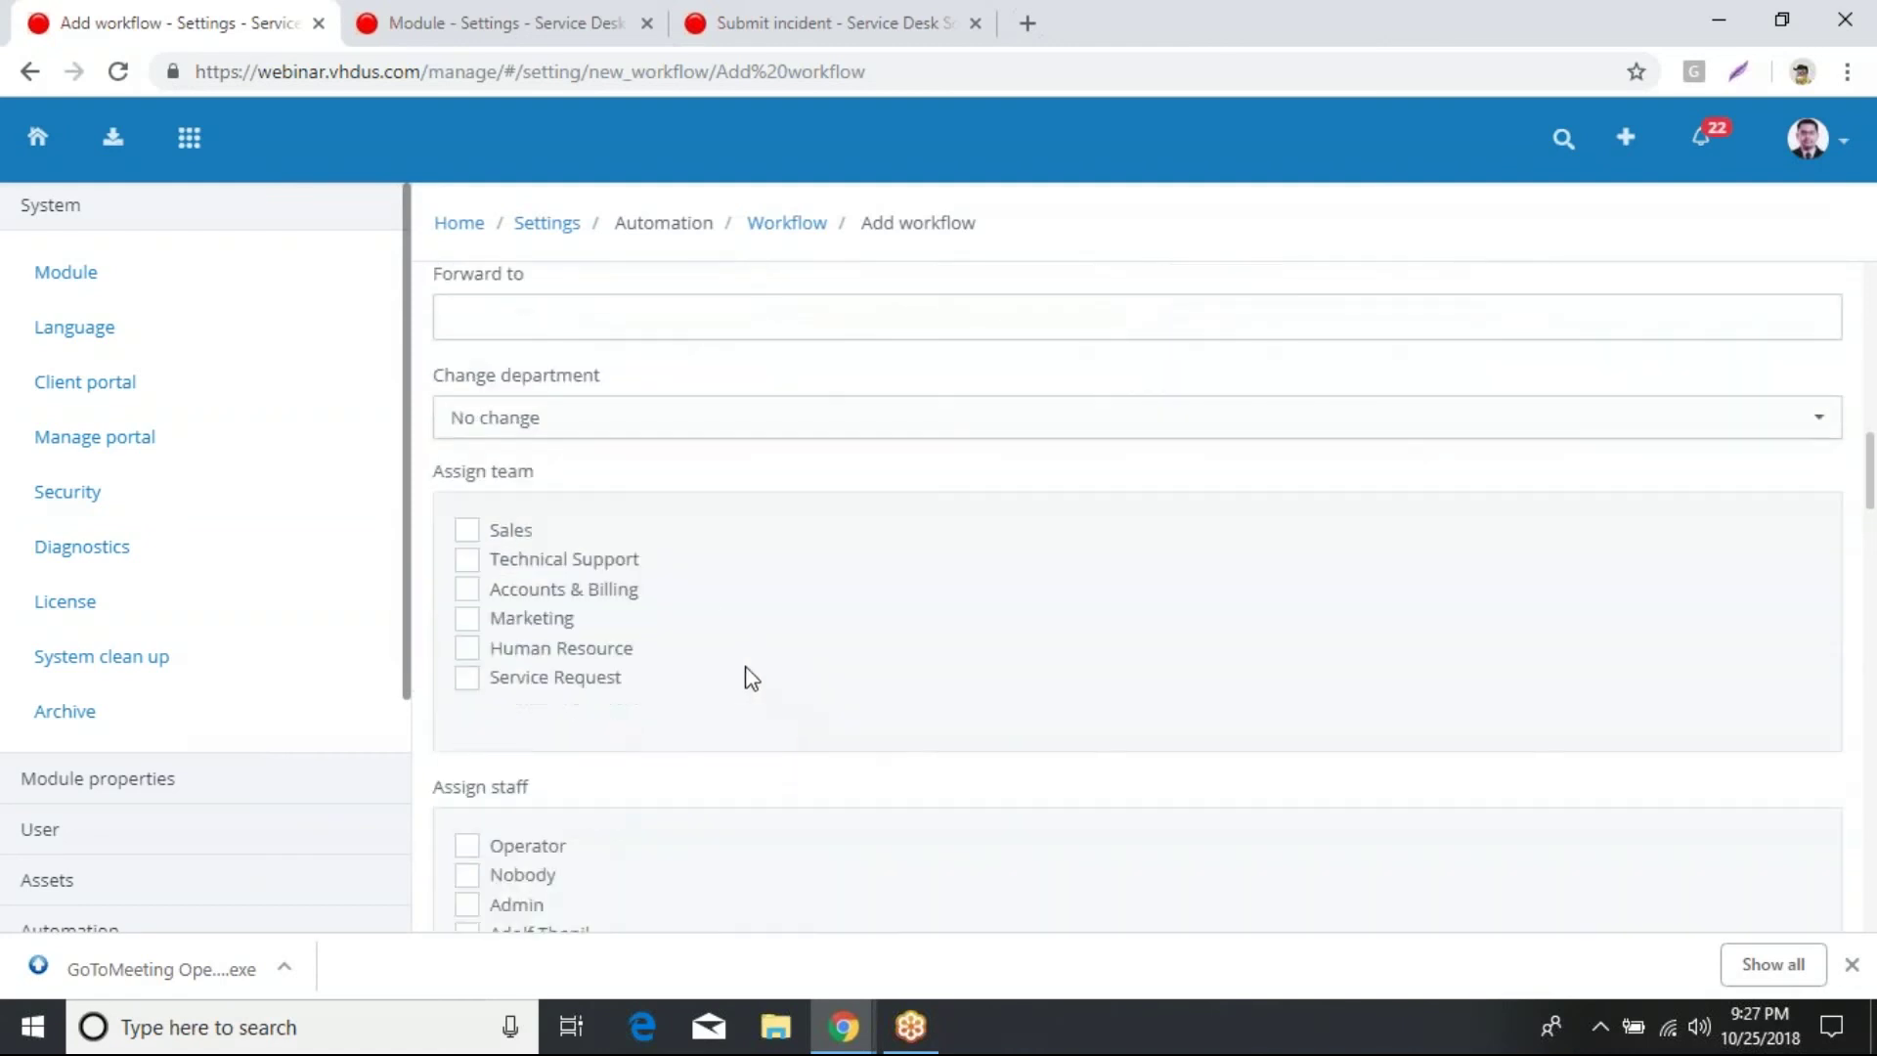
scroll(730, 628, "down", 15)
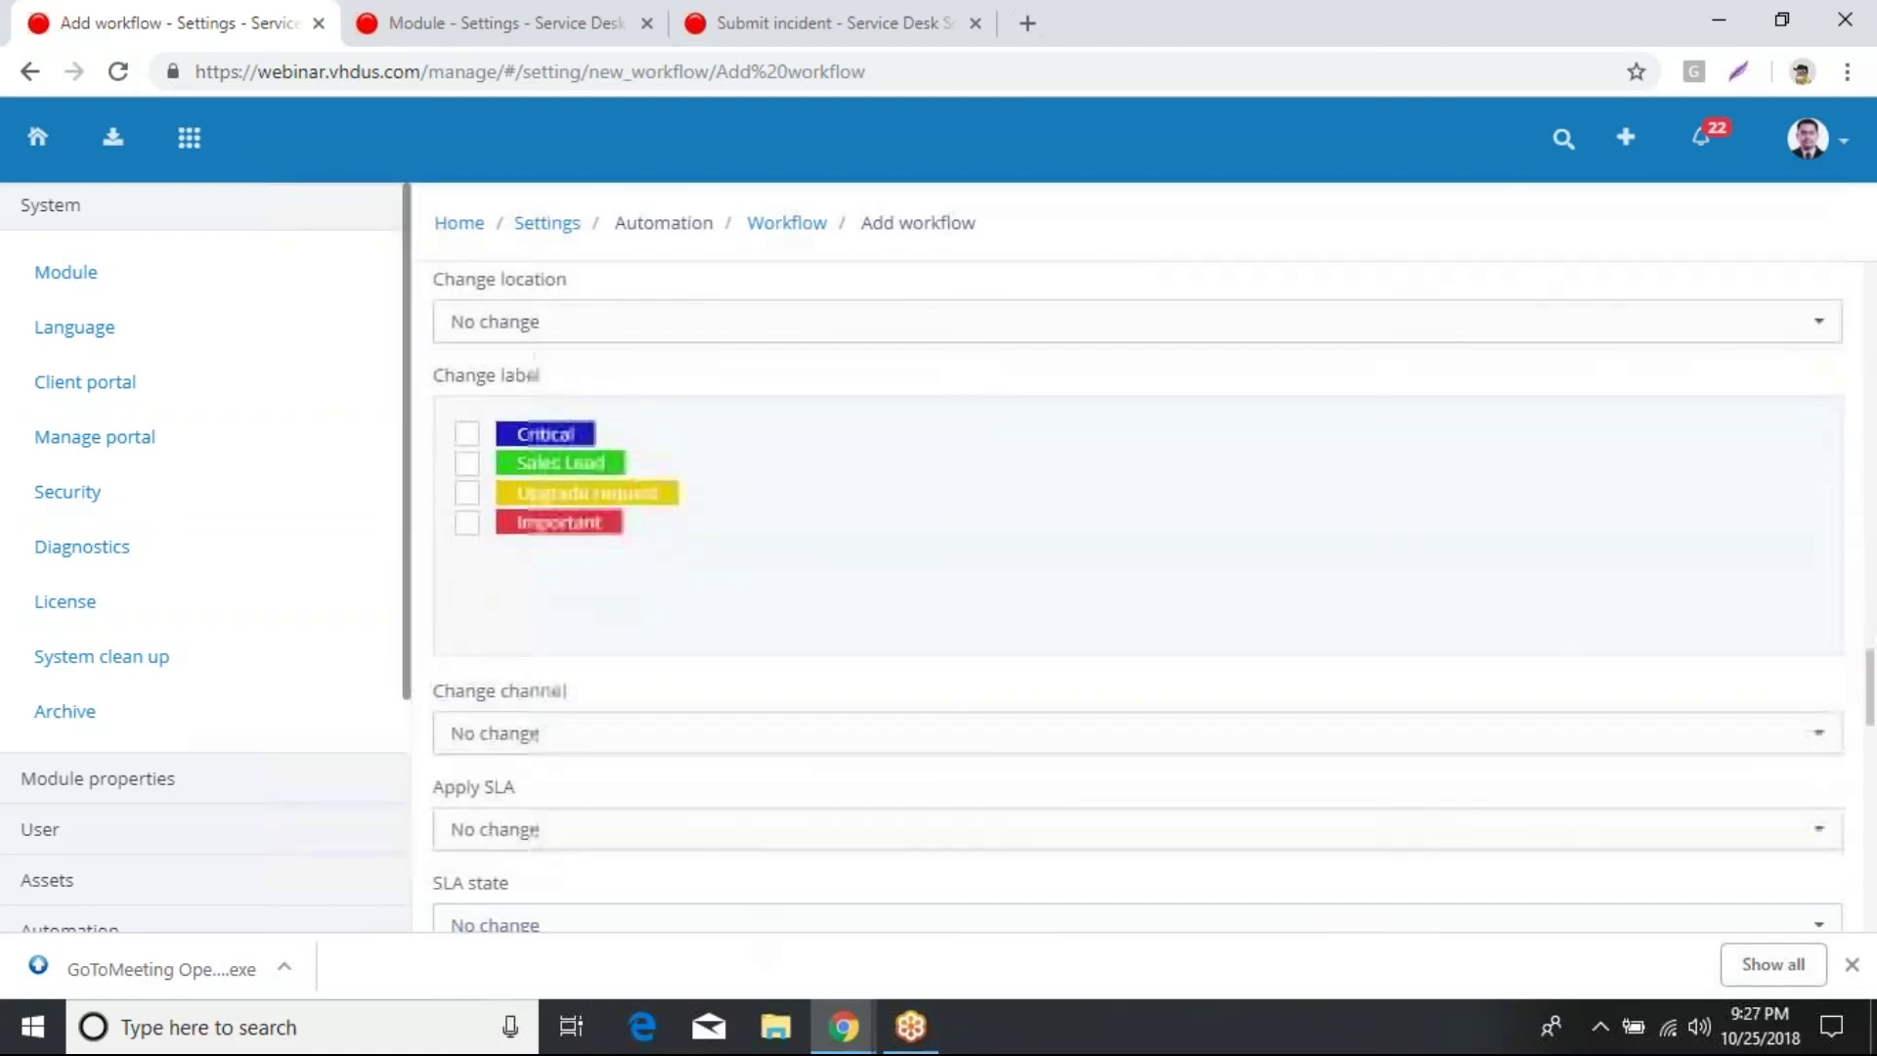
scroll(943, 770, "down", 3)
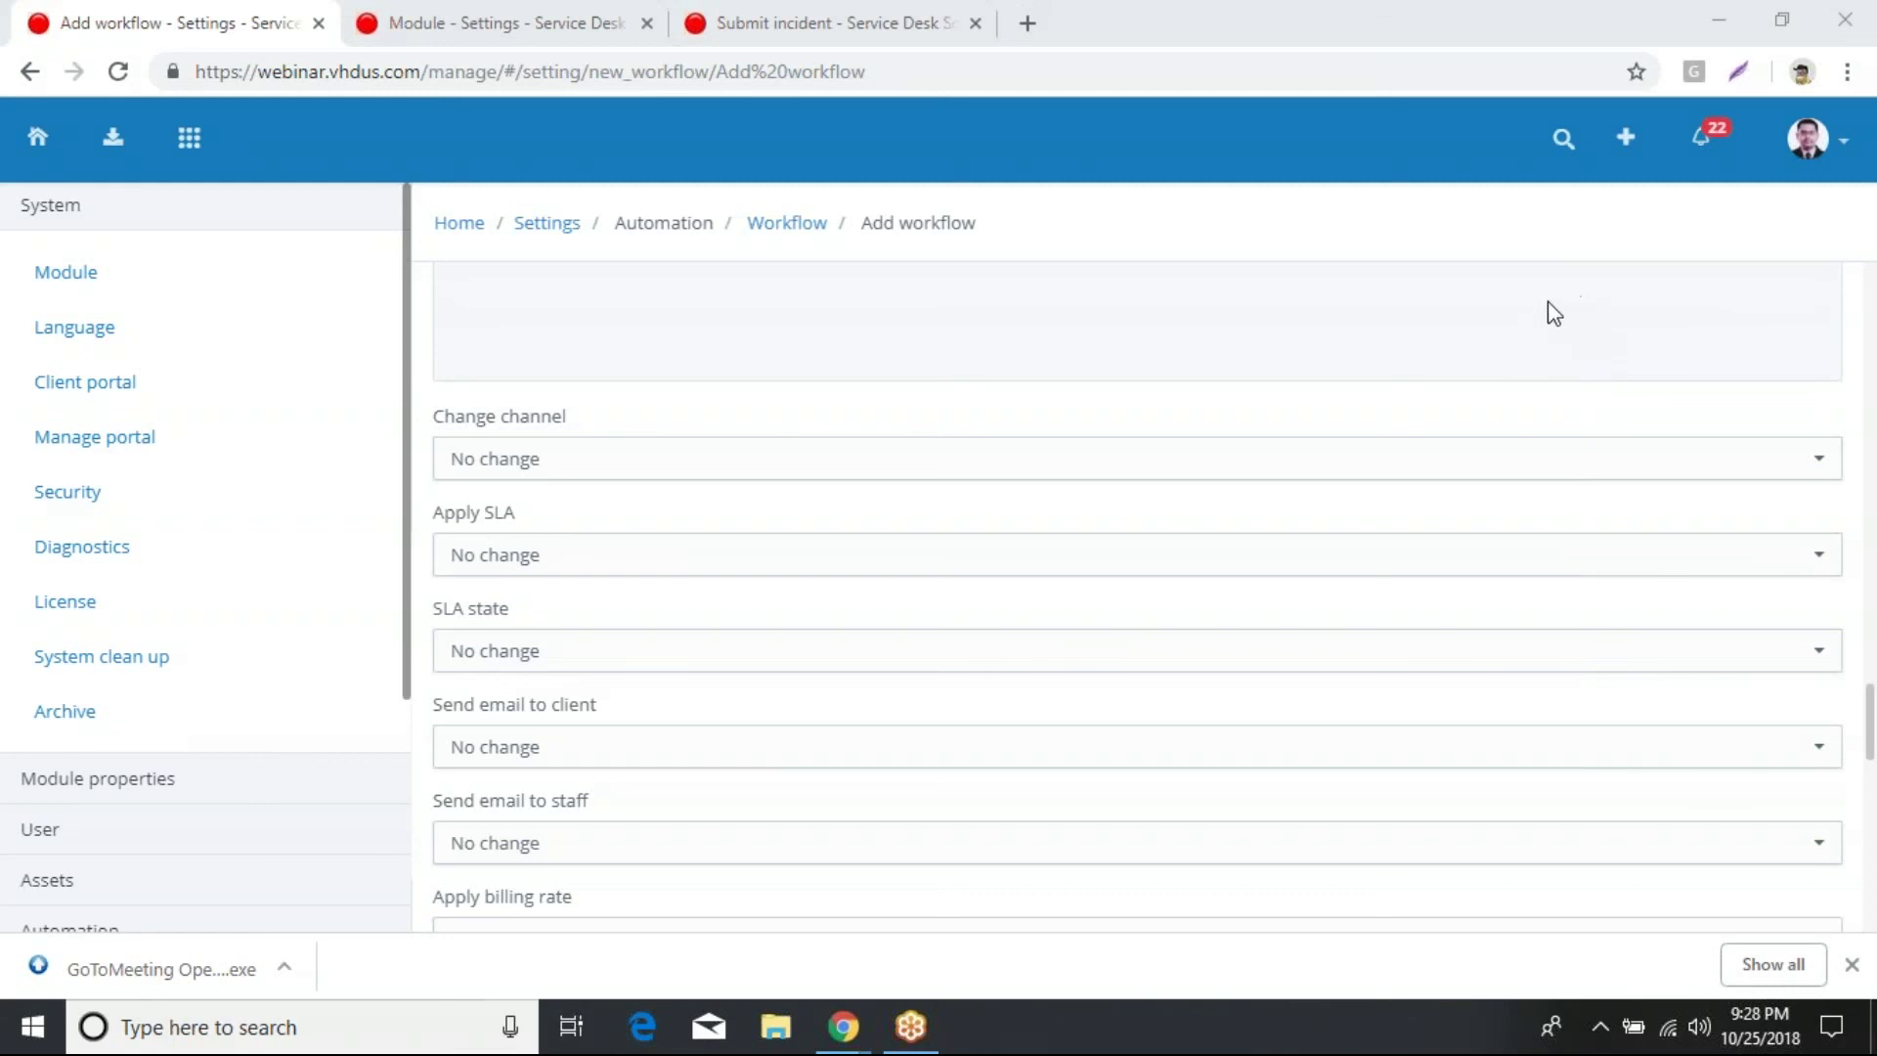
scroll(1856, 341, "up", 7)
scroll(1268, 365, "up", 15)
scroll(790, 363, "down", 8)
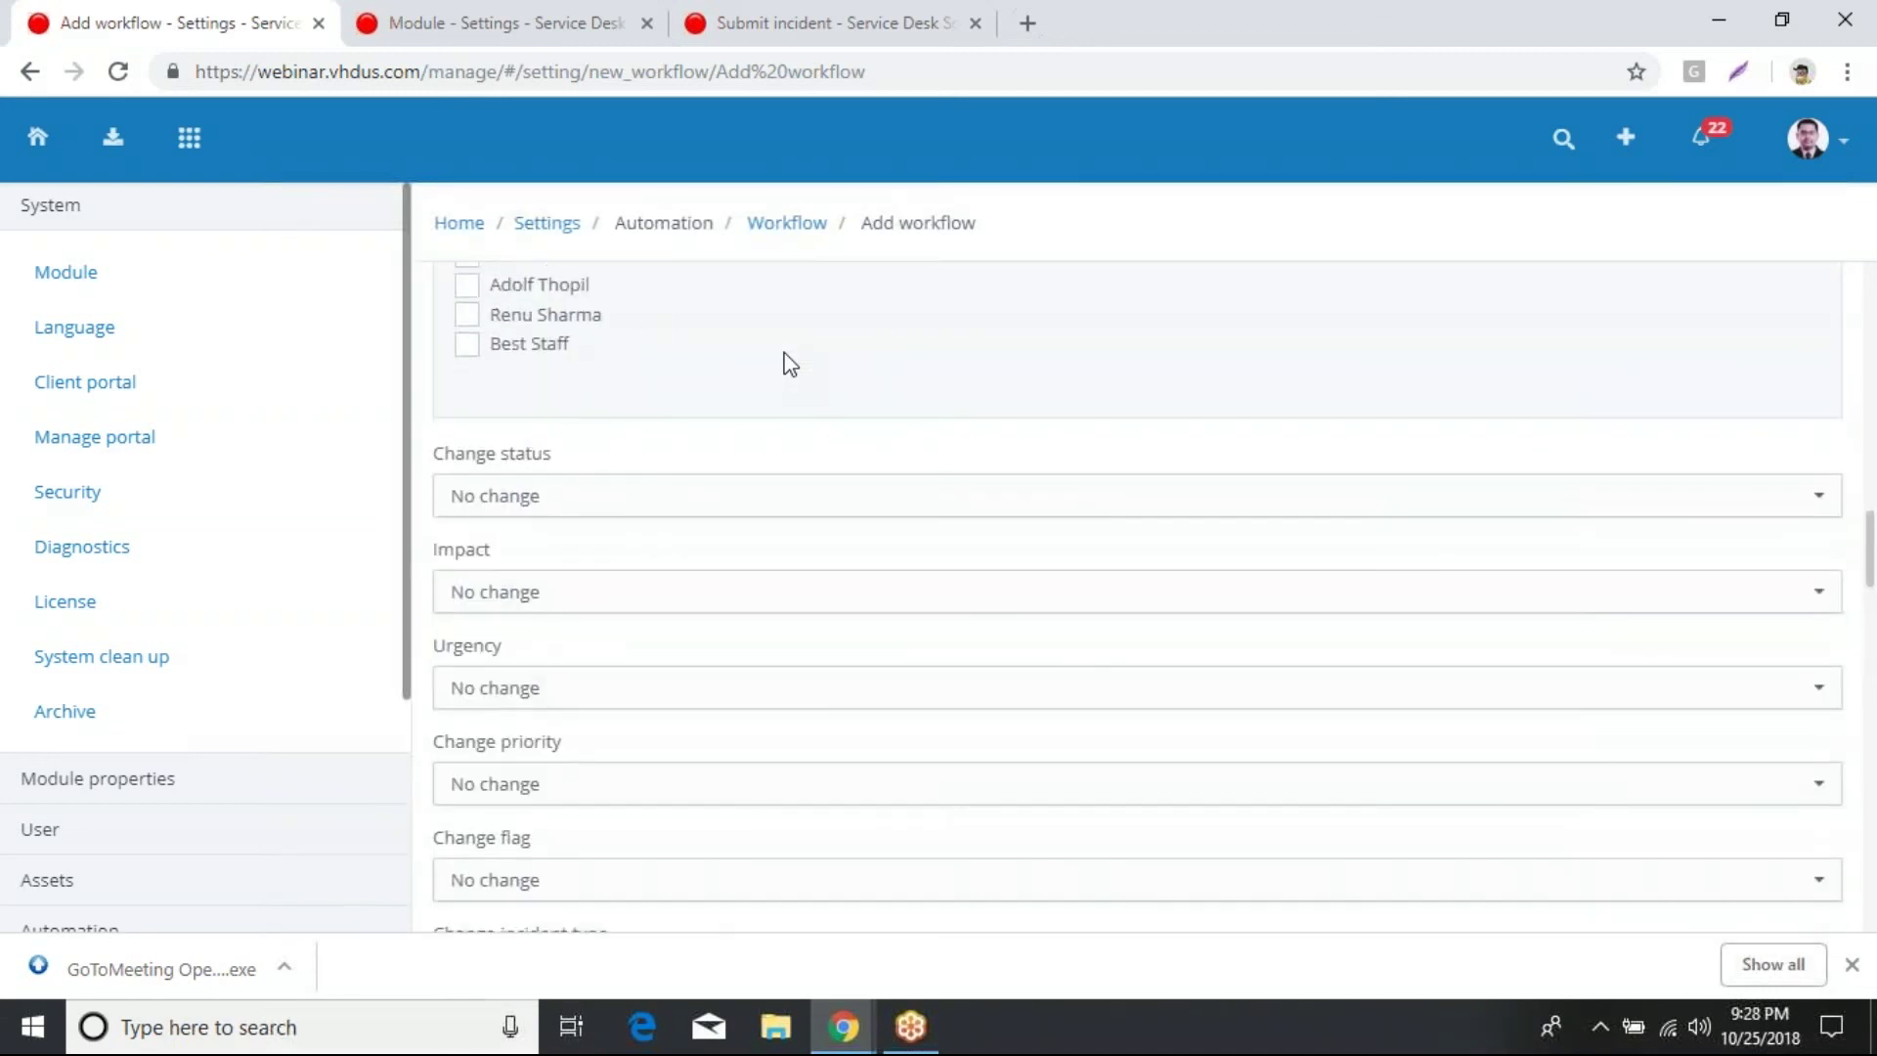
scroll(790, 364, "down", 10)
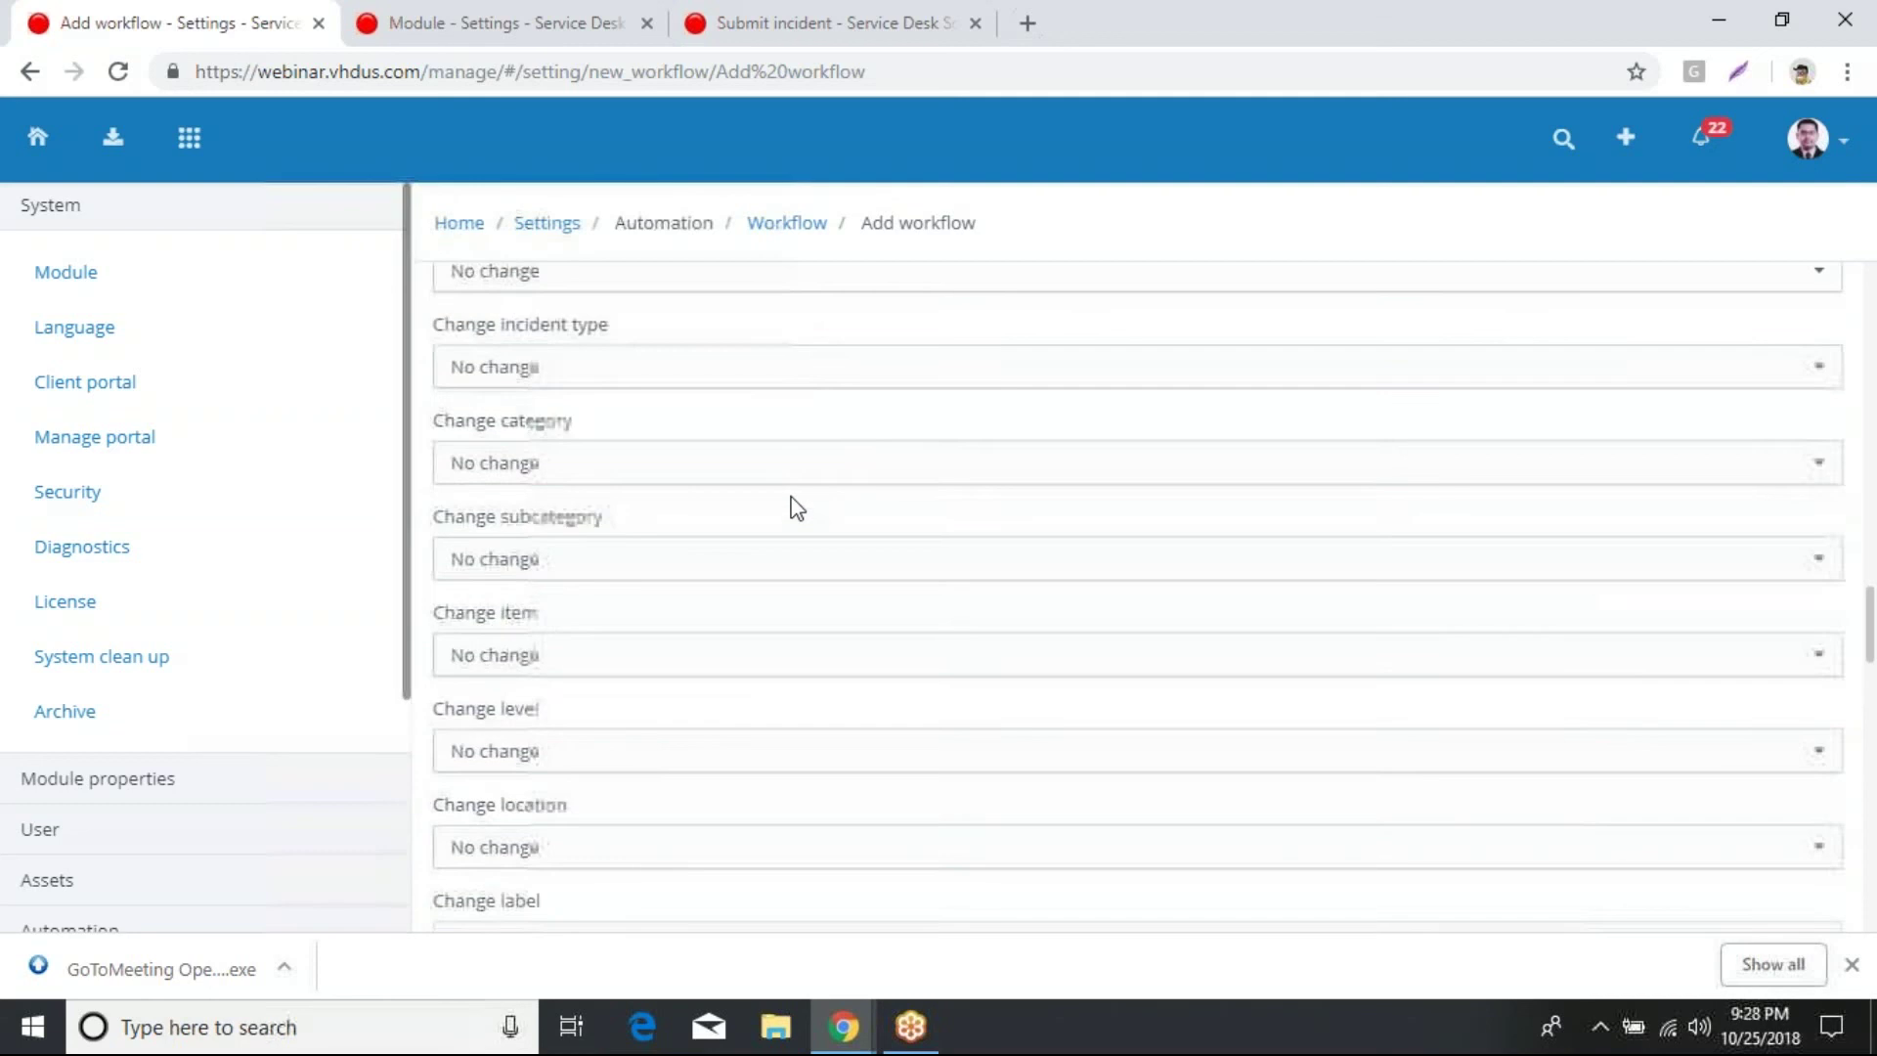
scroll(797, 508, "down", 2)
scroll(797, 508, "down", 10)
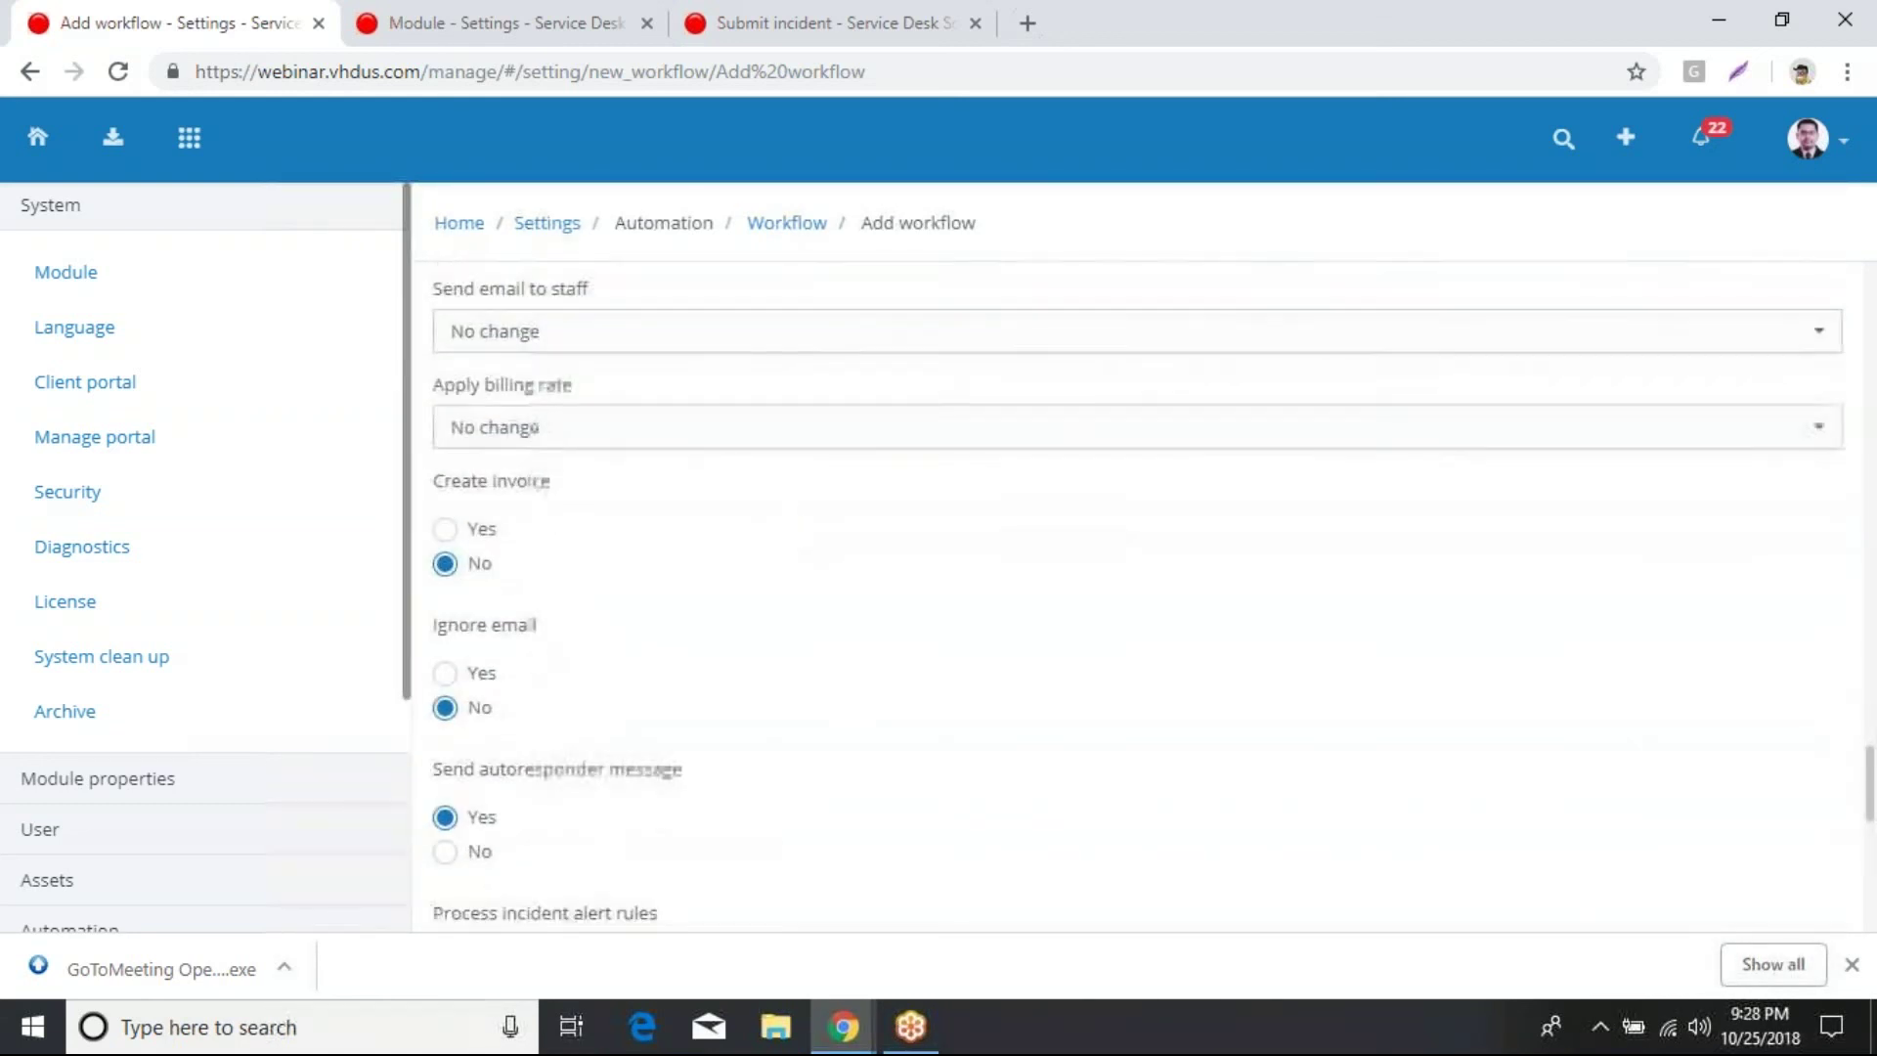
scroll(797, 528, "down", 4)
scroll(797, 528, "up", 1)
scroll(796, 530, "up", 9)
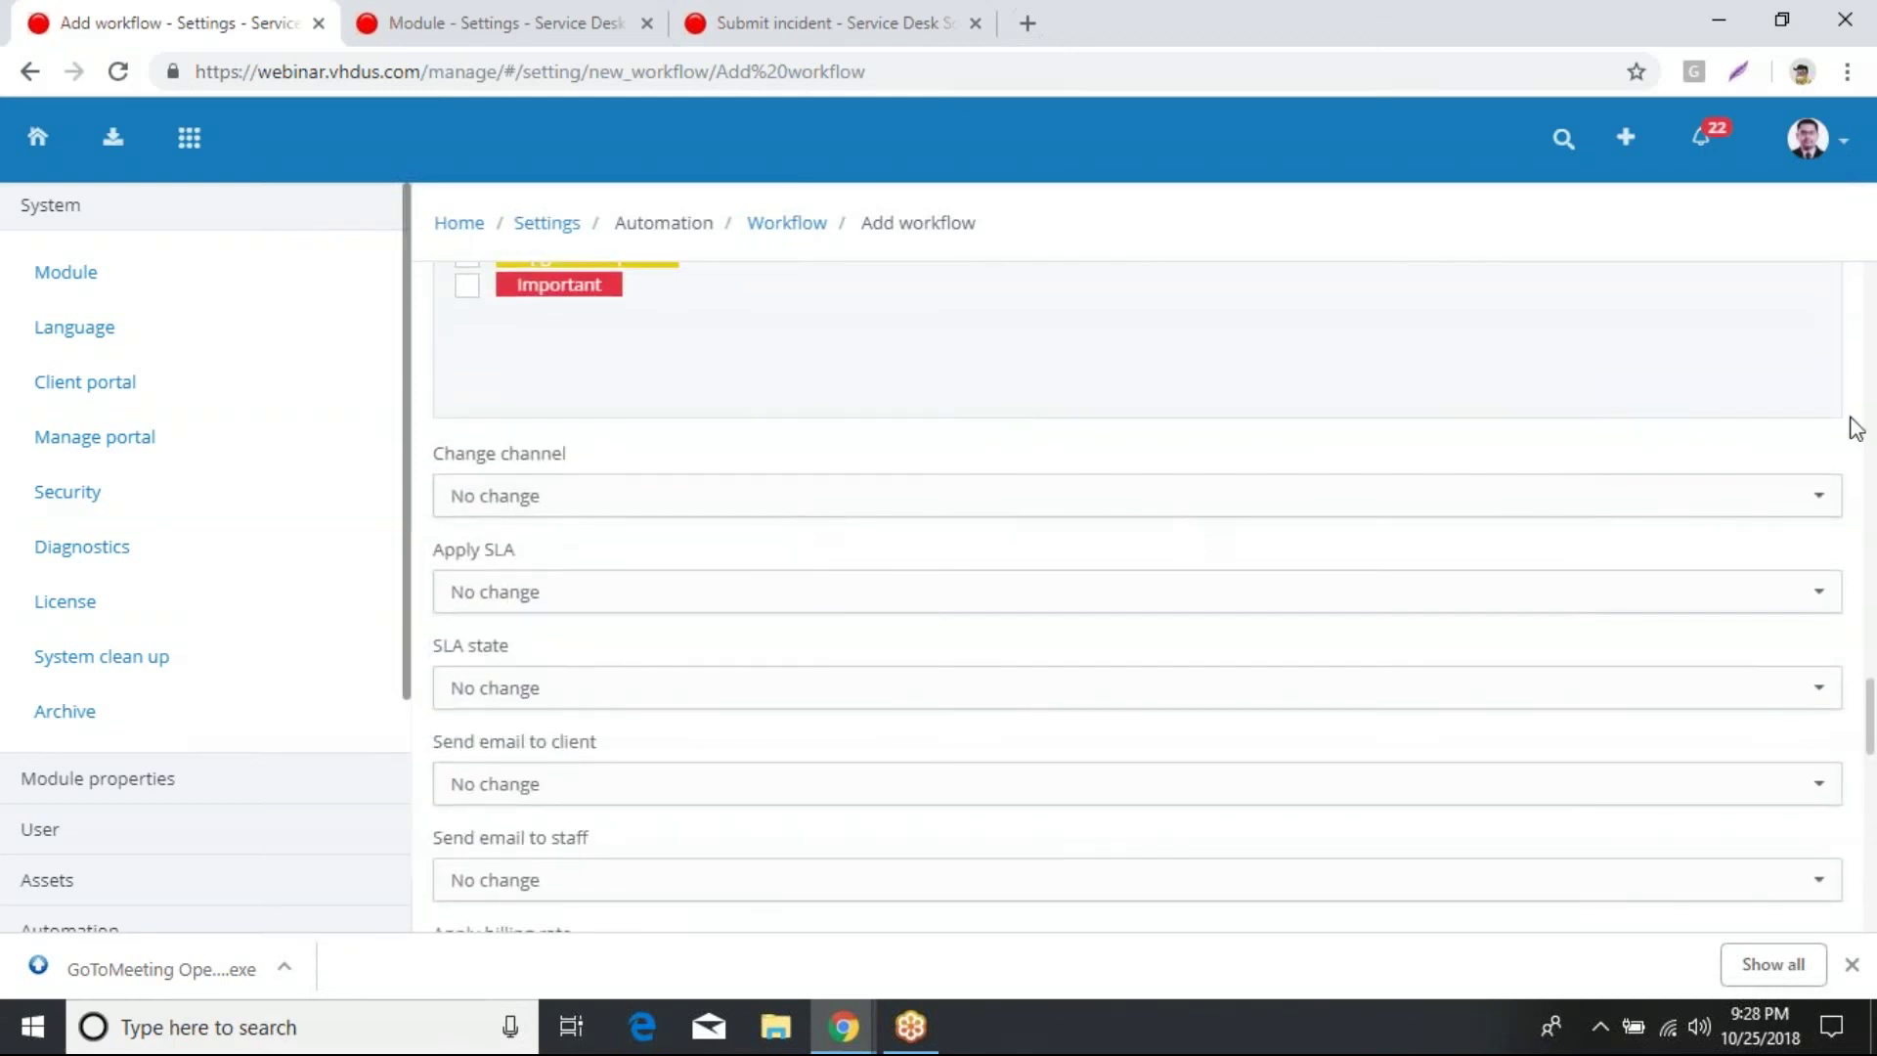
scroll(1789, 408, "up", 5)
scroll(1785, 399, "up", 8)
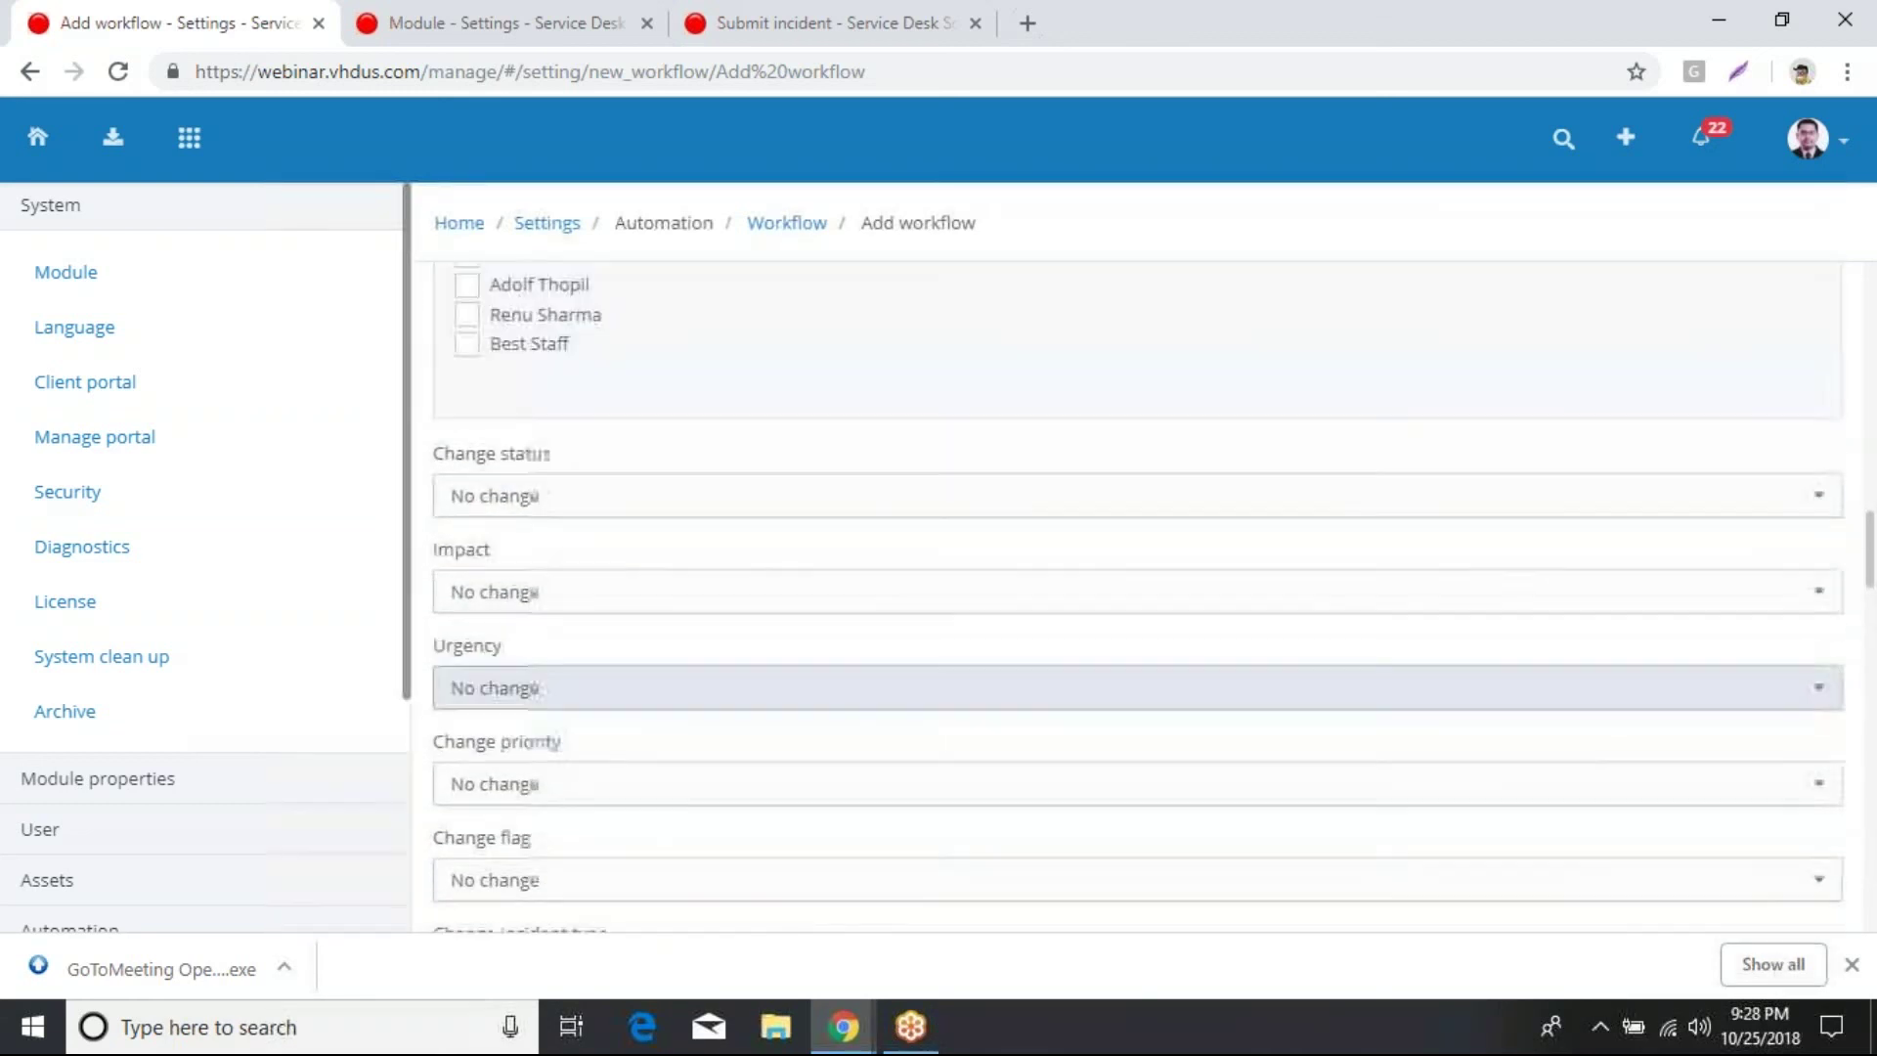
scroll(1007, 439, "up", 4)
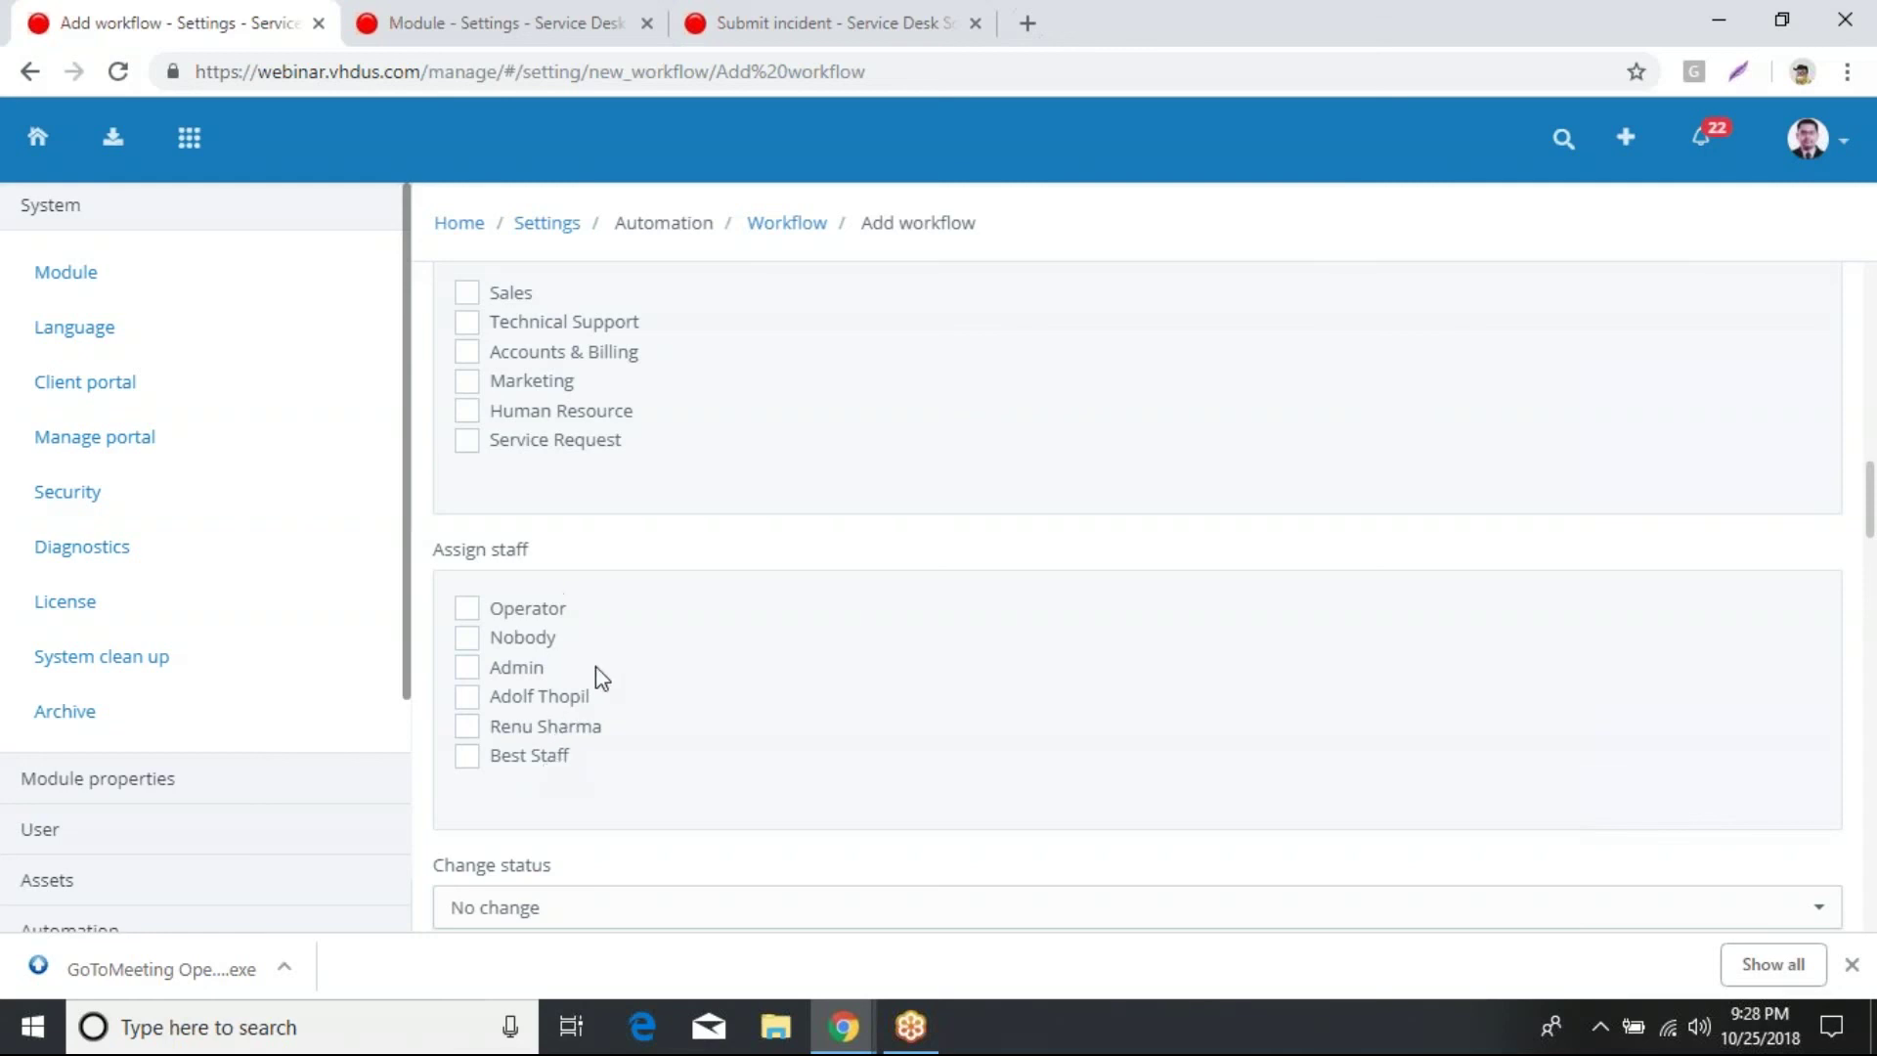
scroll(602, 677, "up", 1)
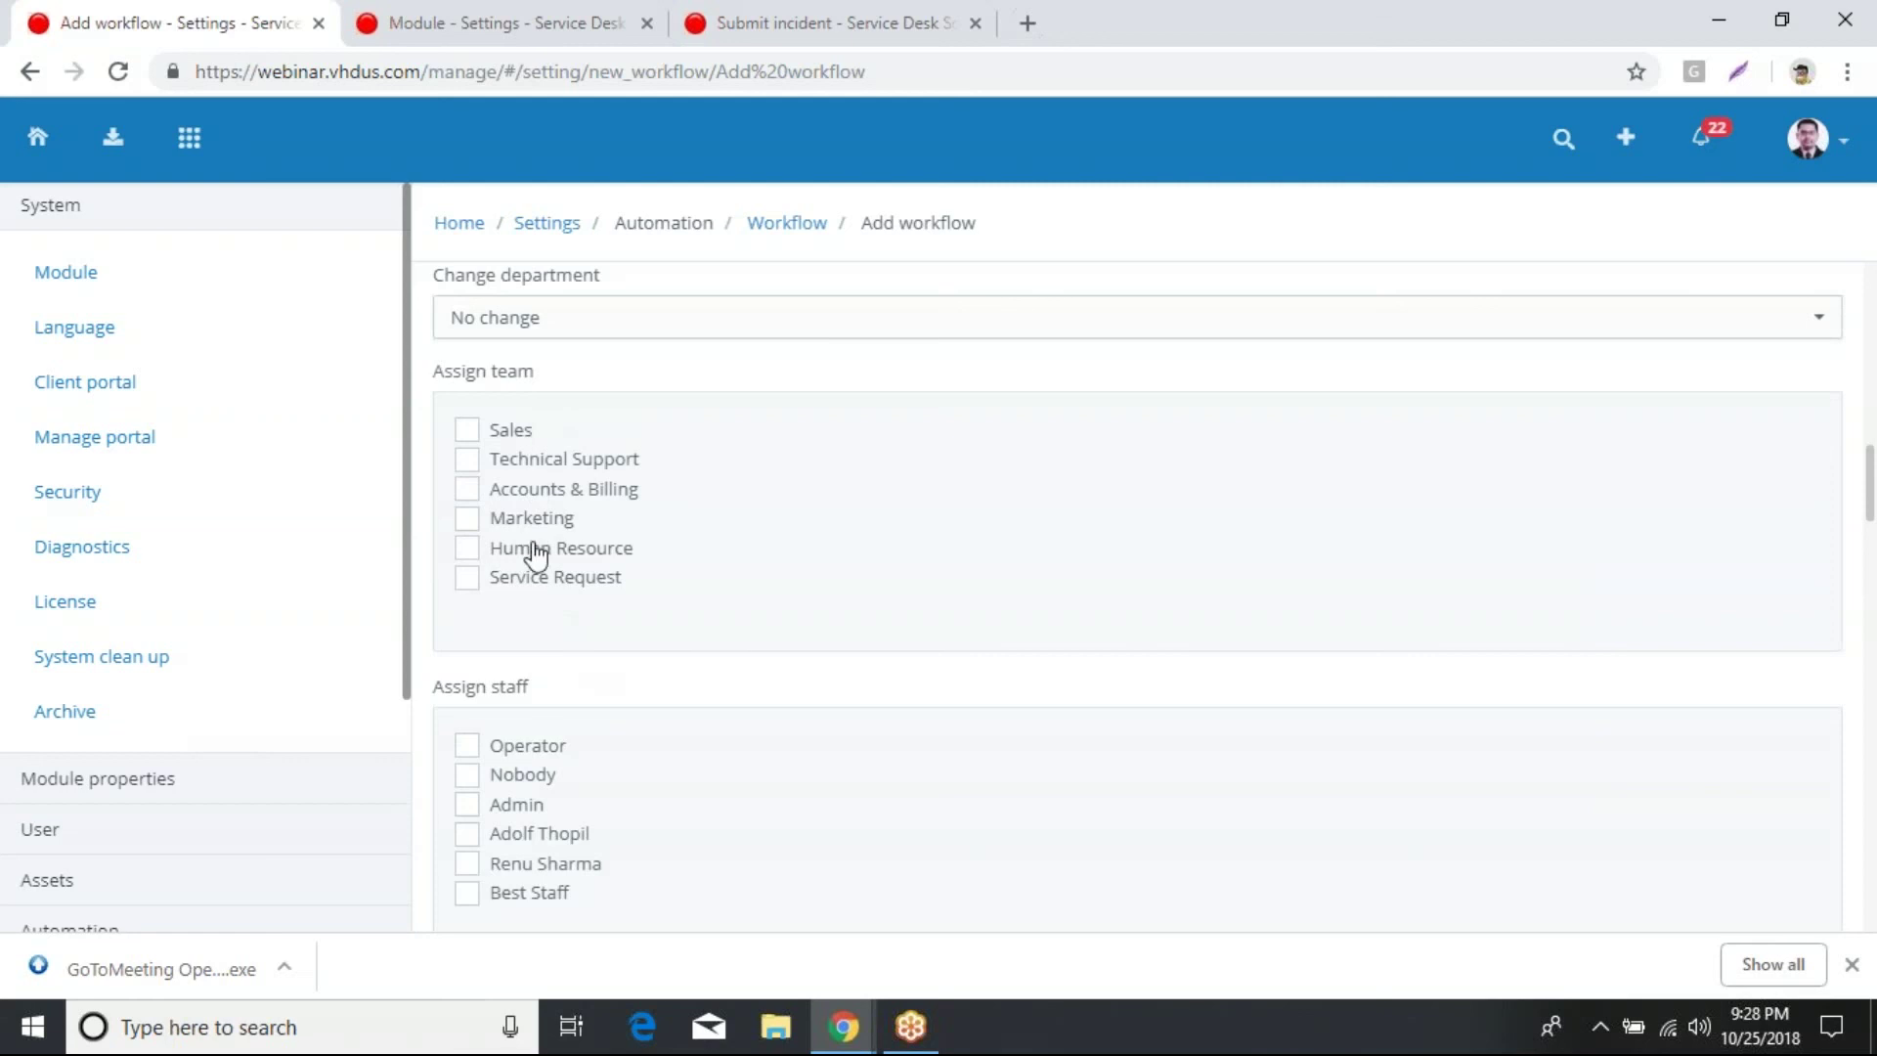
Step: Tick Technical Support in the workflow's Assign team list
left_click(540, 470)
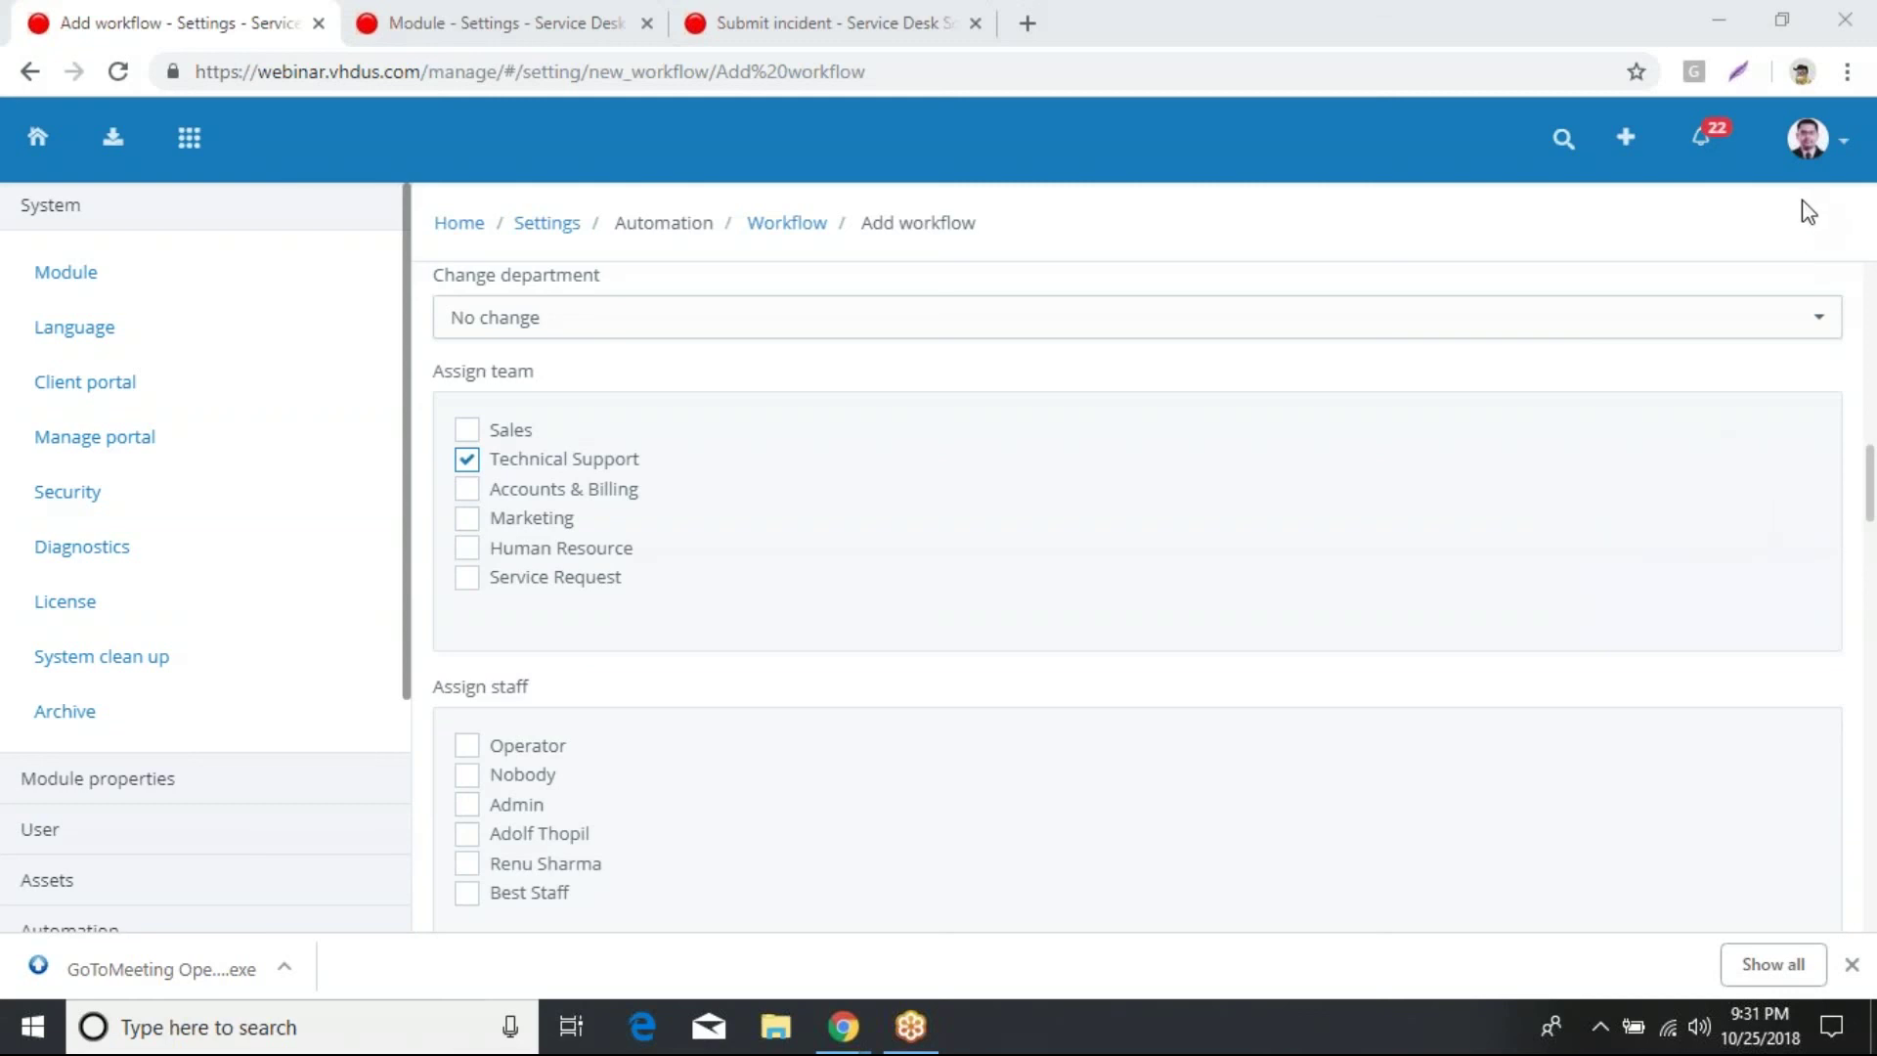
Step: Go to Settings › Staff and open the second staff member's record
left_click(1844, 148)
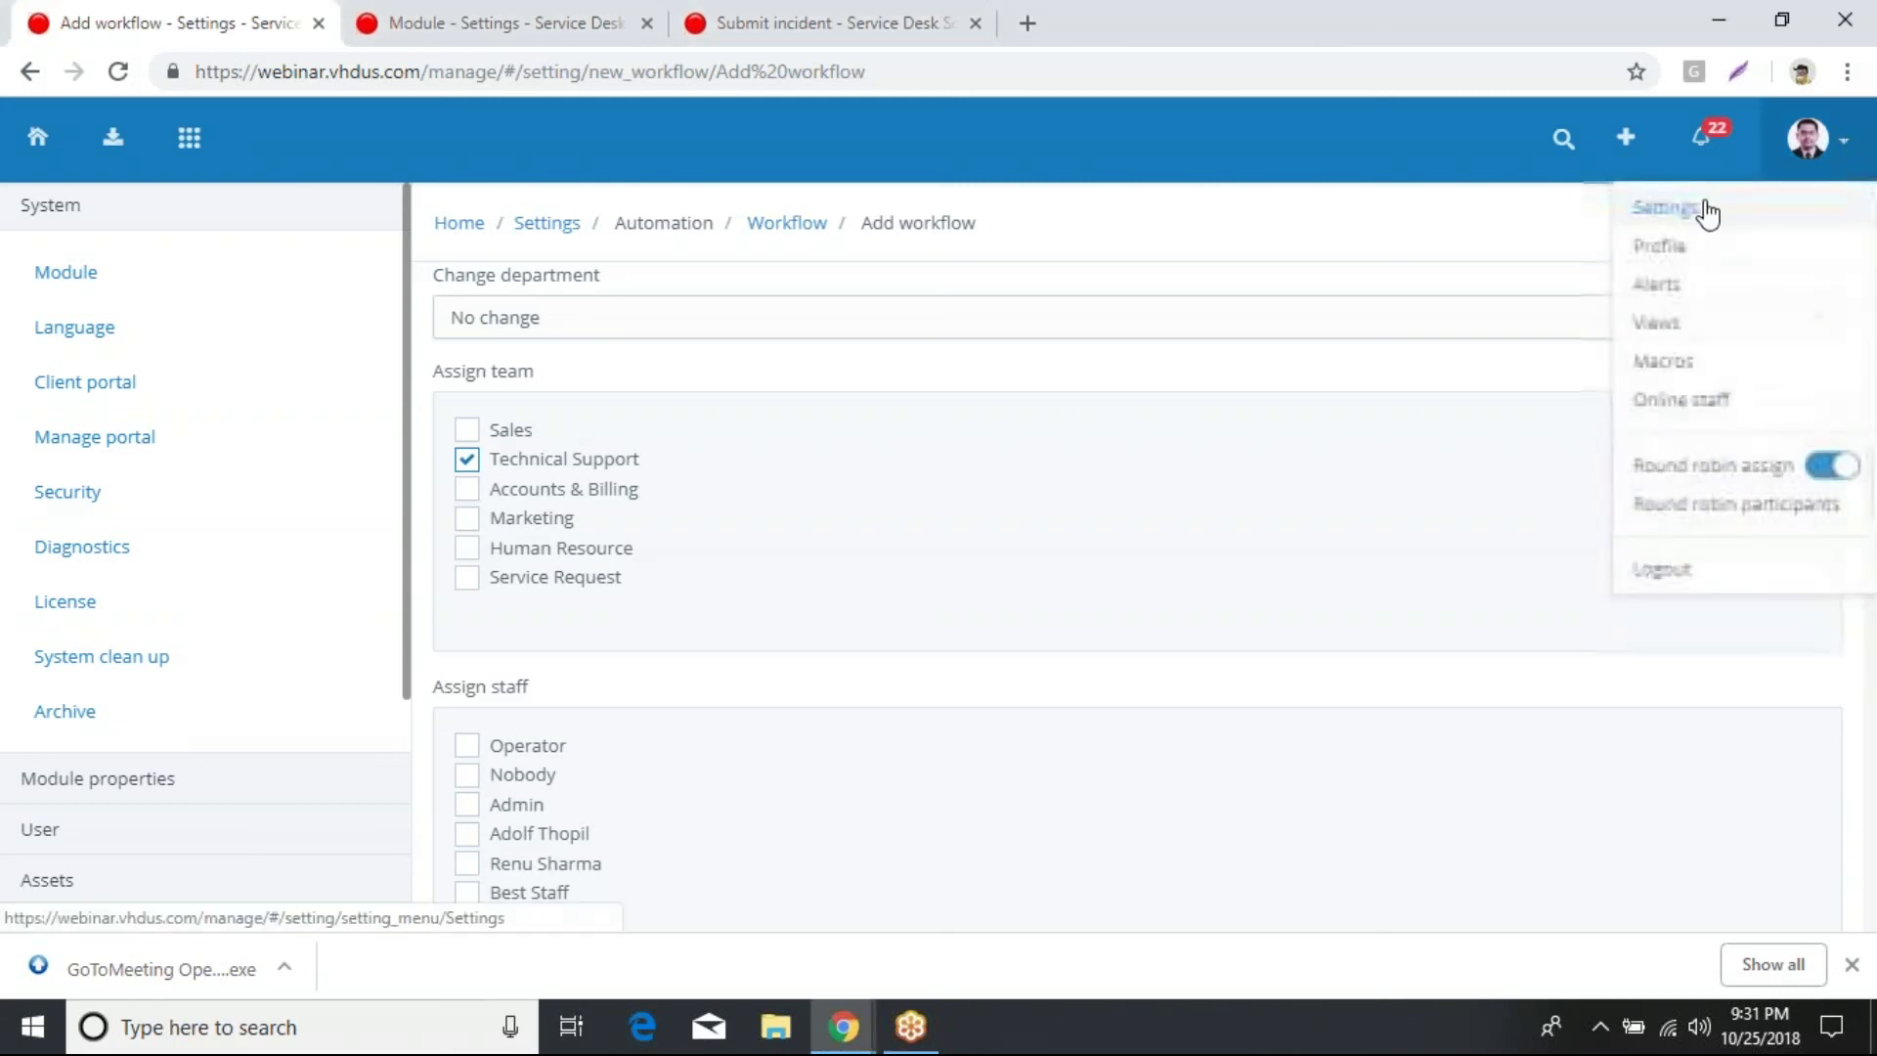
left_click(1680, 224)
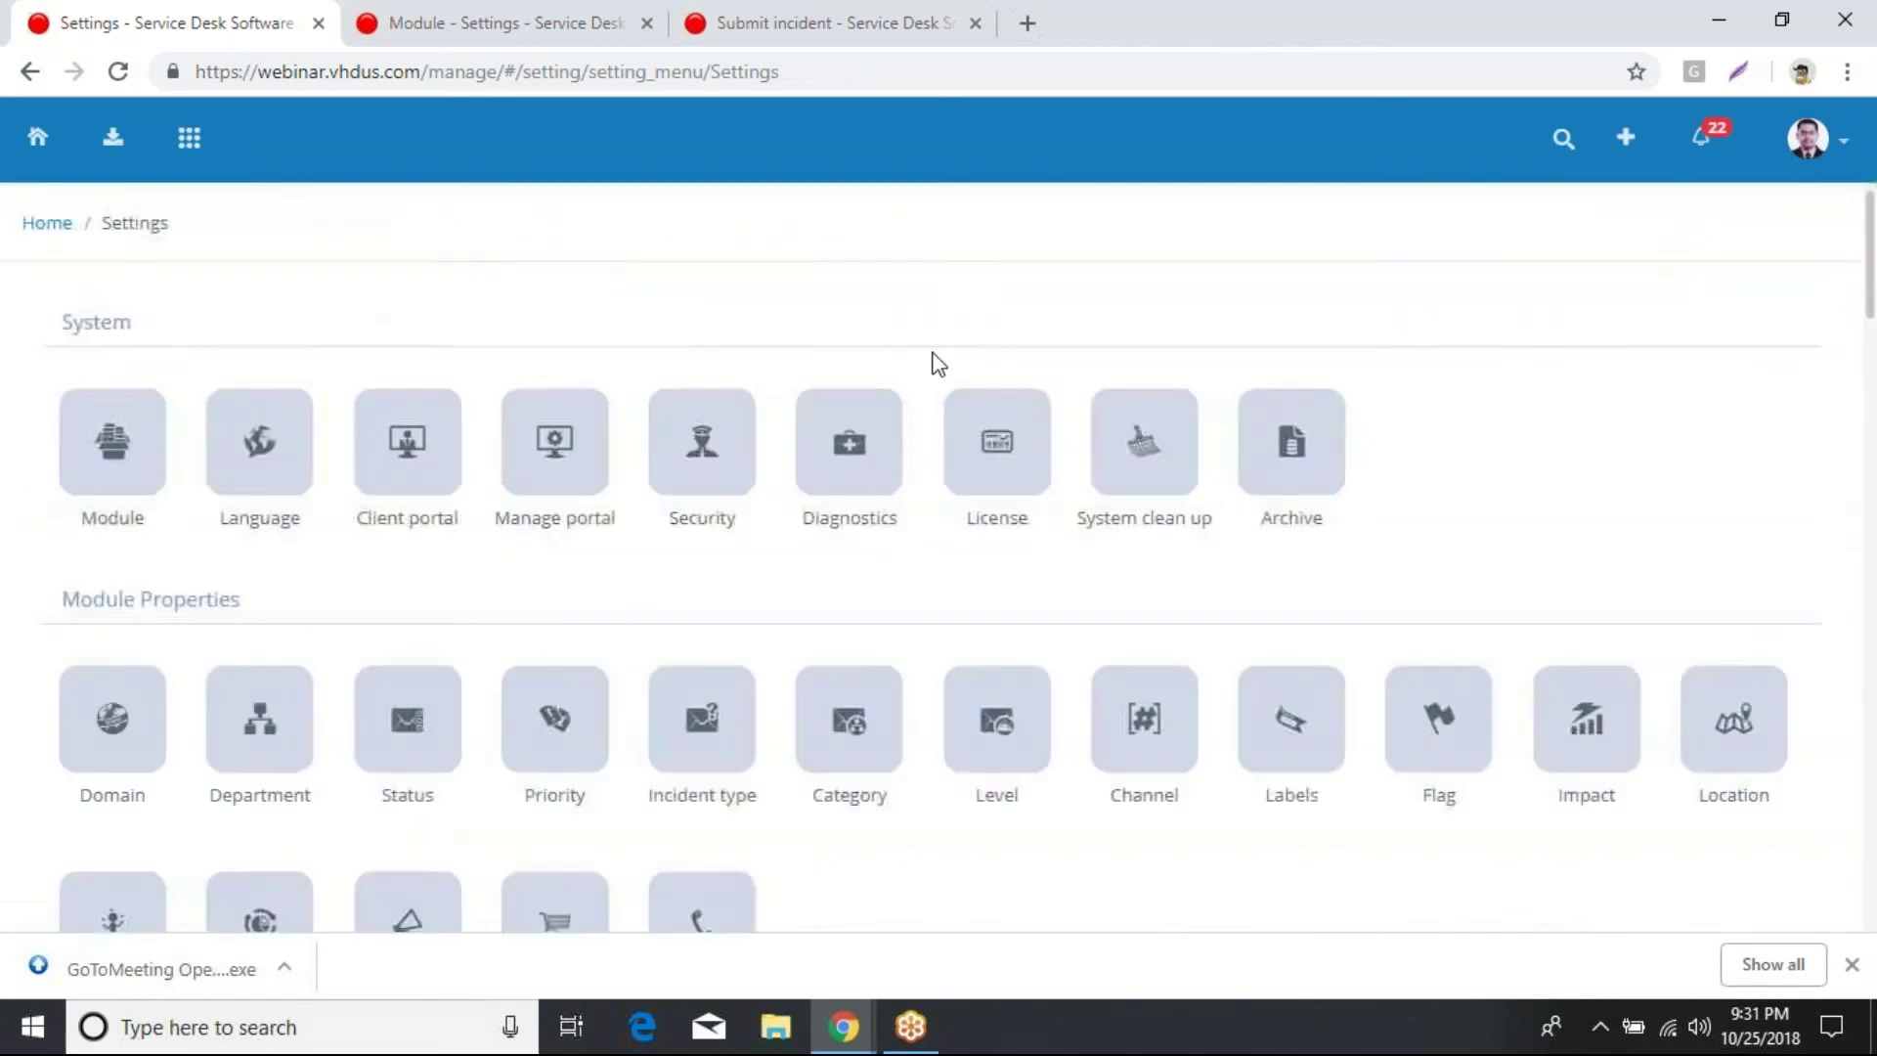
scroll(936, 370, "down", 4)
scroll(934, 370, "up", 4)
scroll(928, 498, "down", 3)
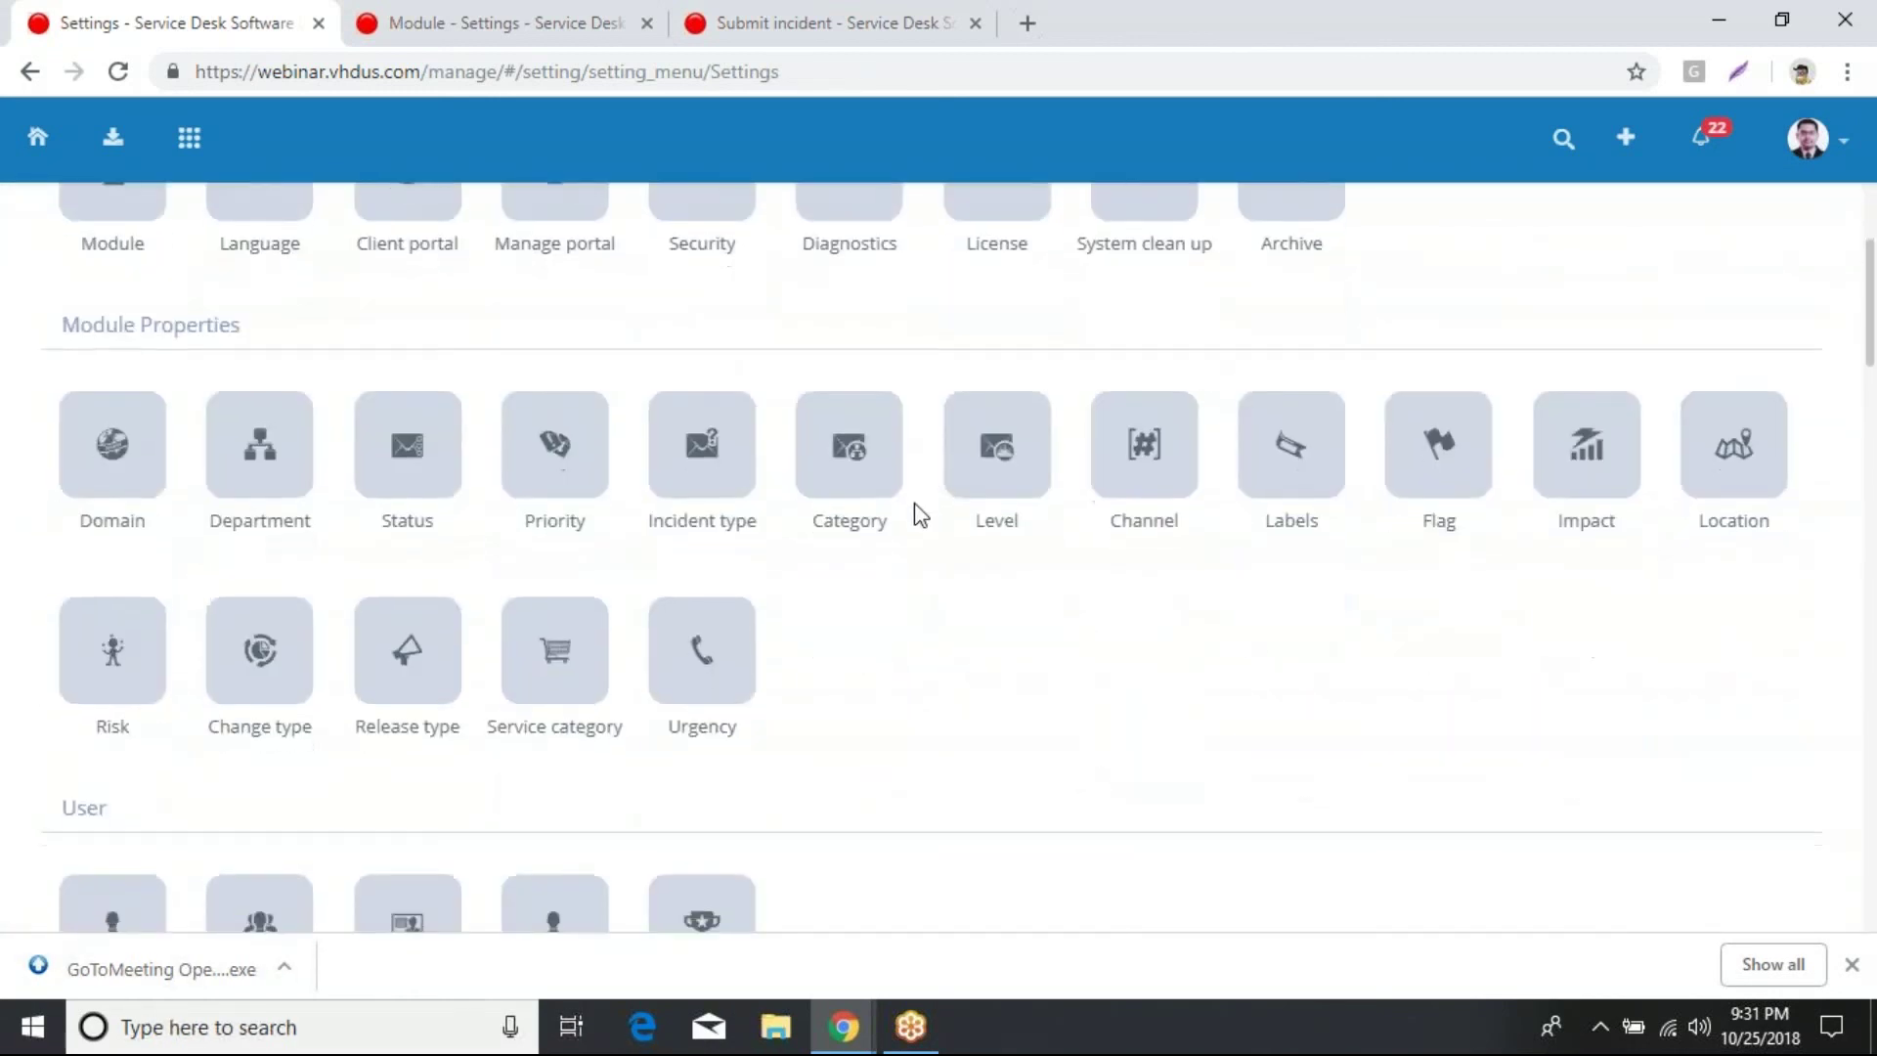
scroll(946, 598, "down", 3)
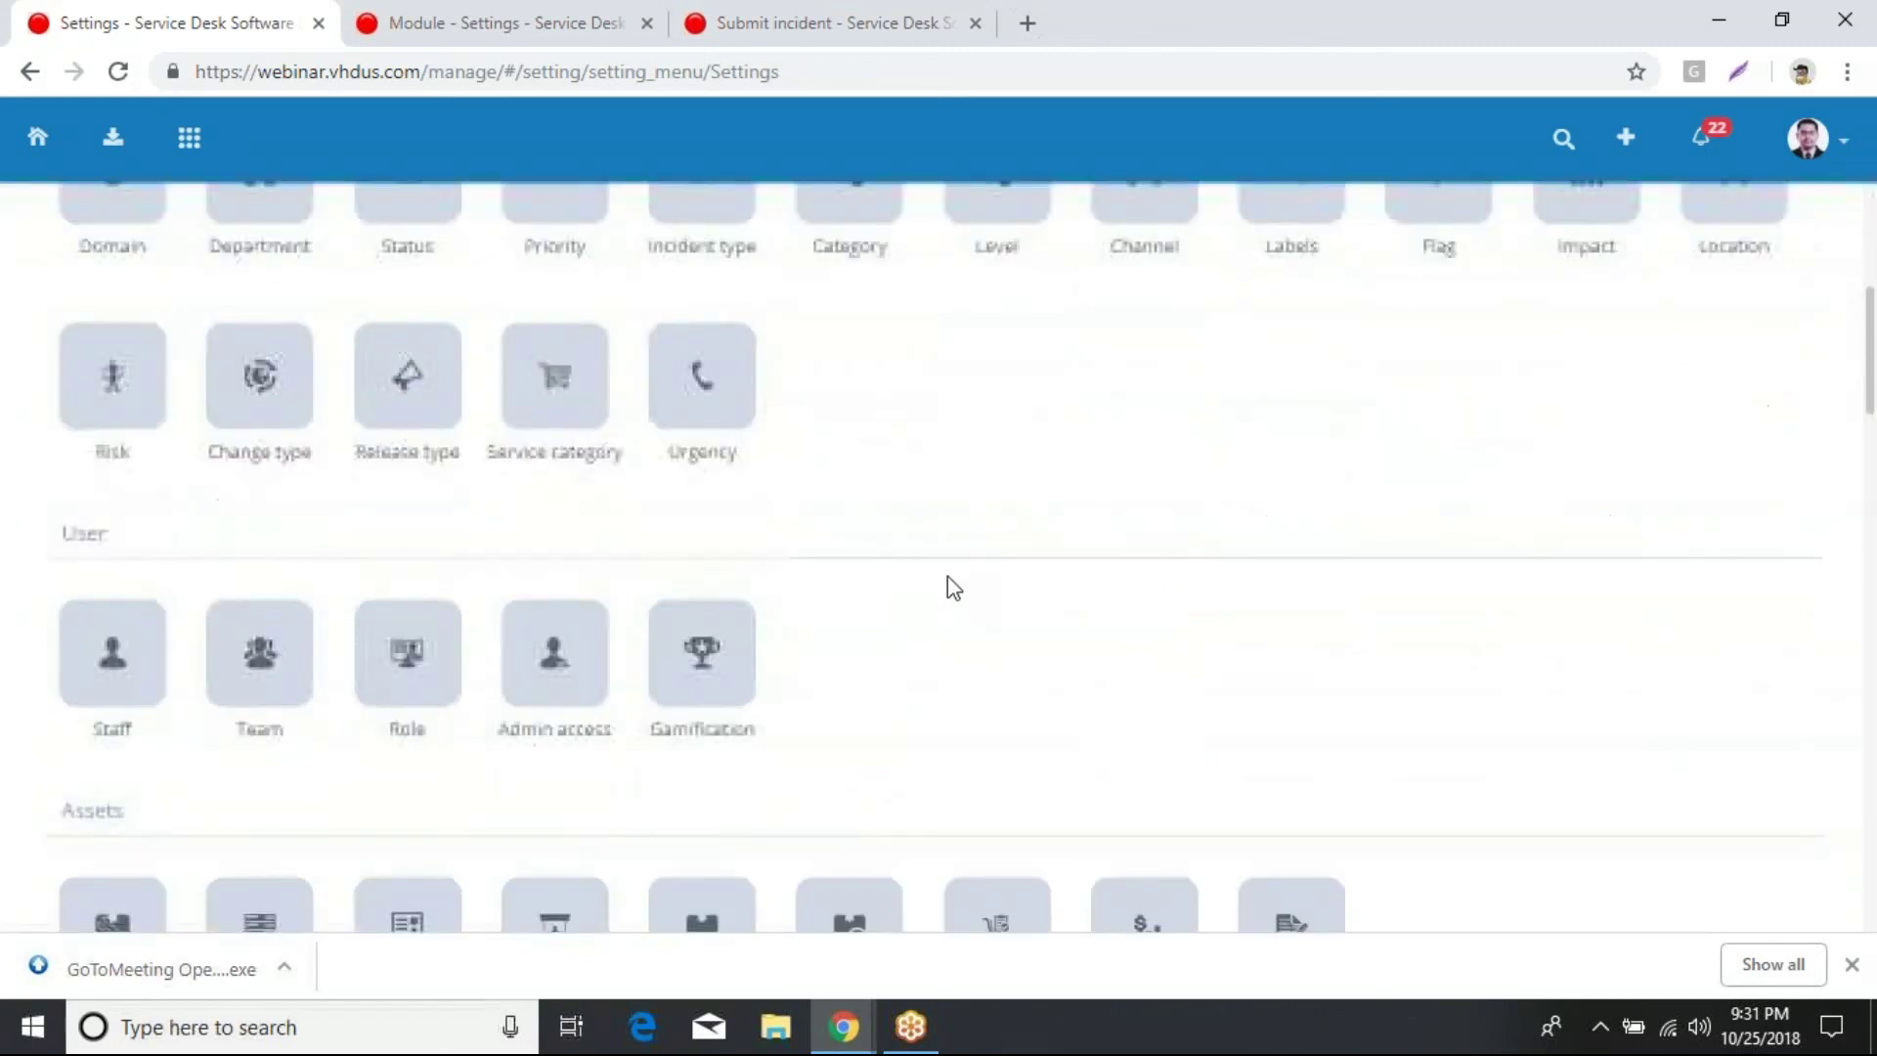
scroll(948, 572, "down", 2)
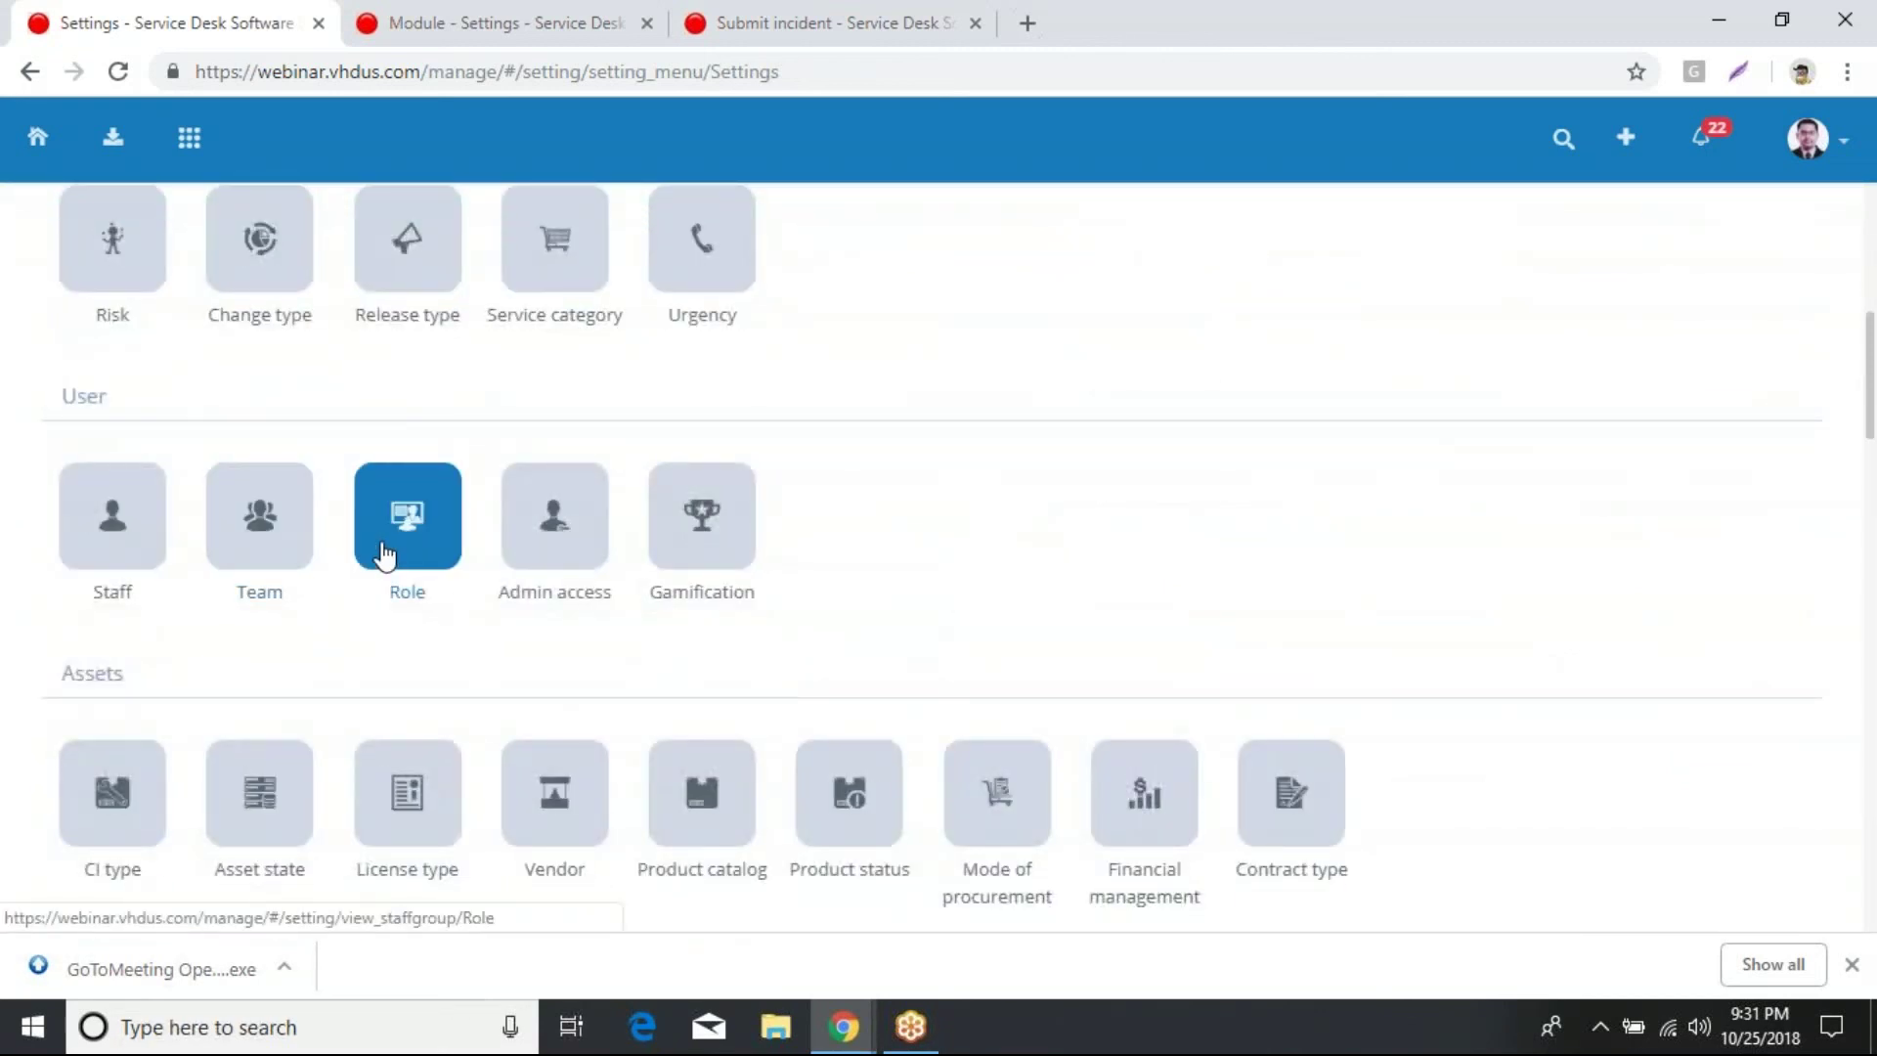
left_click(123, 528)
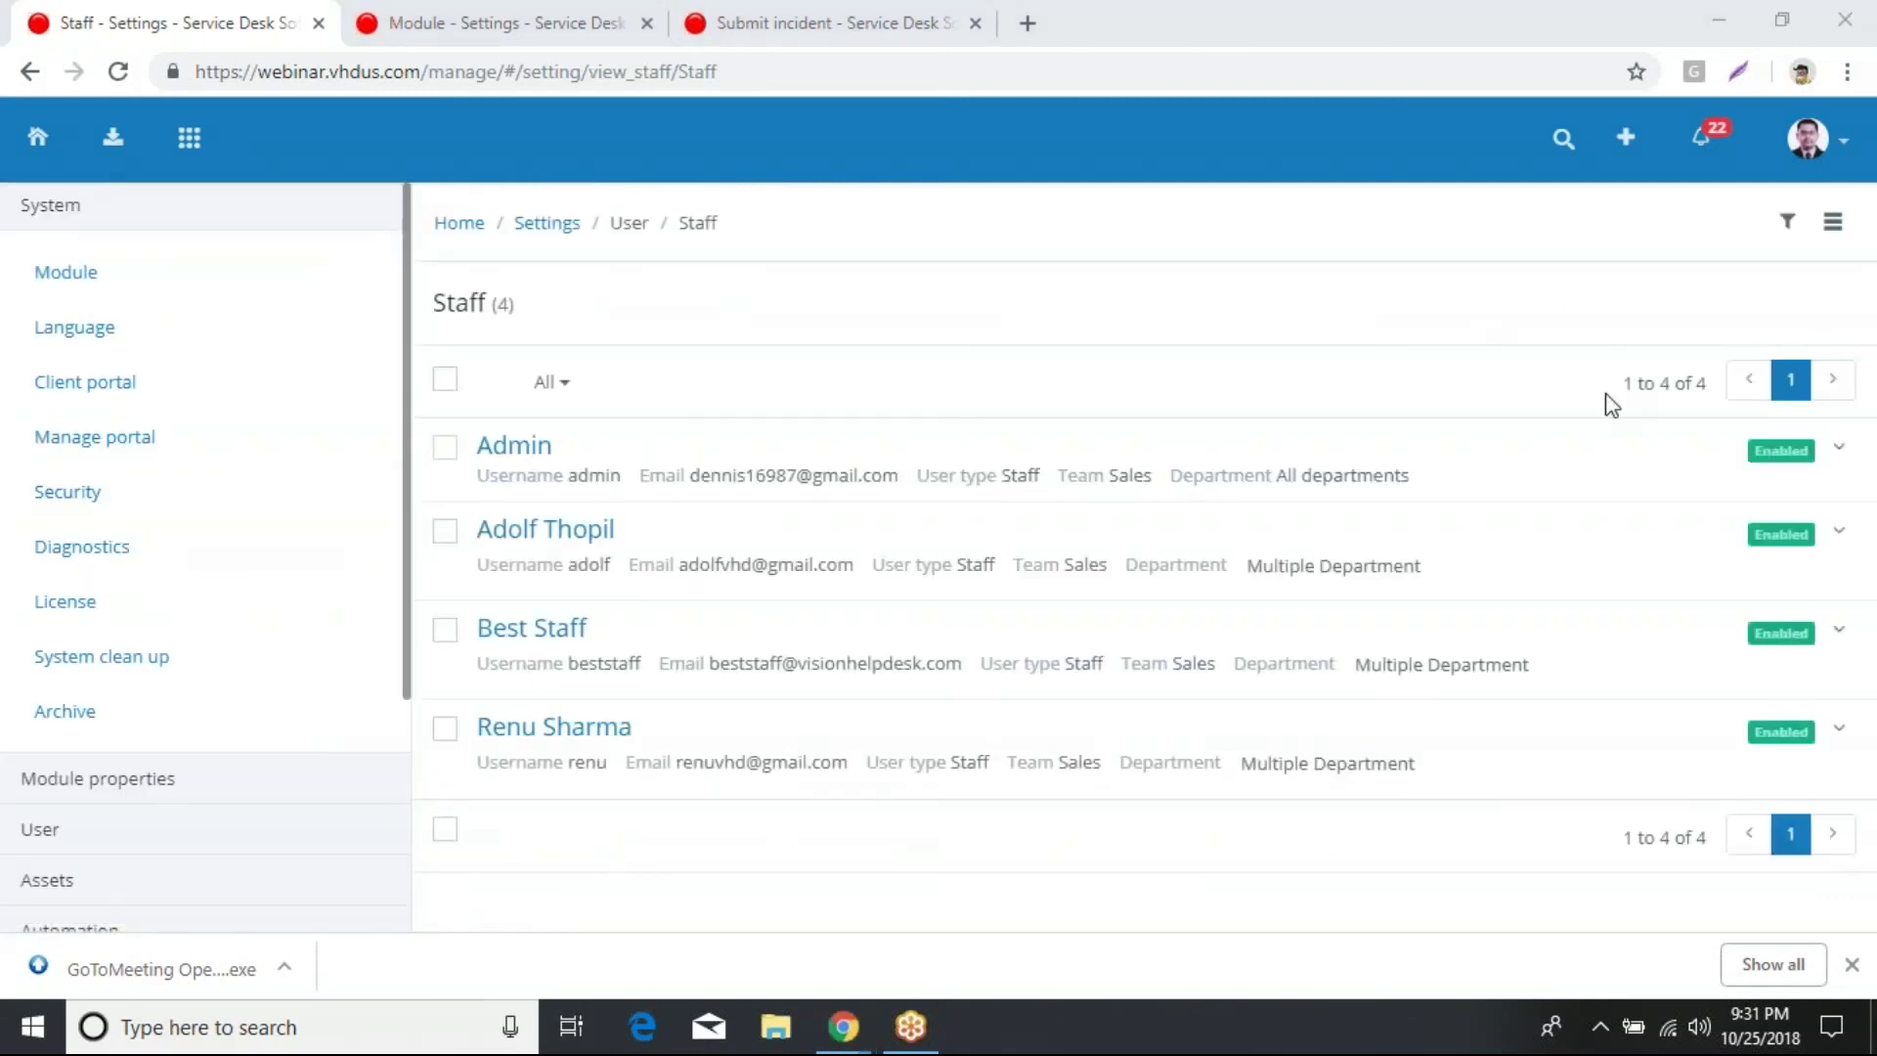
left_click(544, 533)
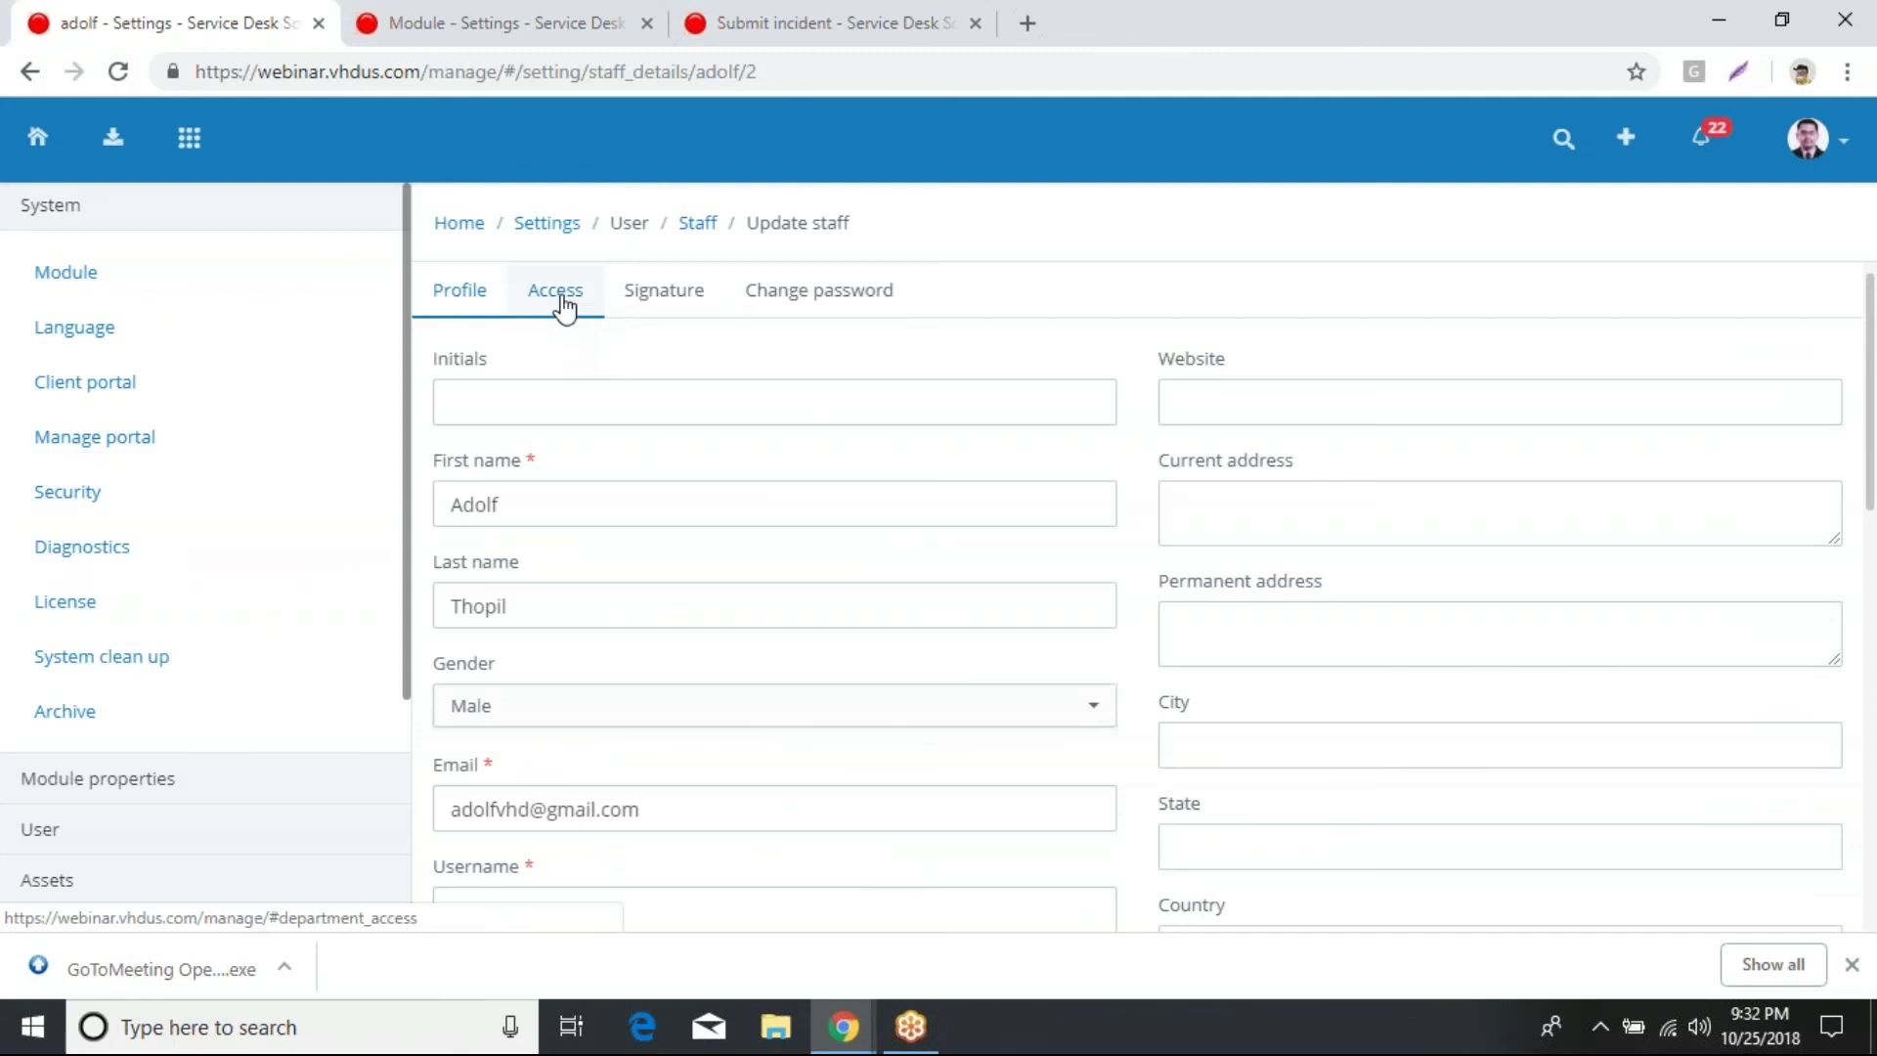
Step: Check the staff member's access: 24x7 schedule, team Sales, all seven roles
scroll(877, 809, "down", 5)
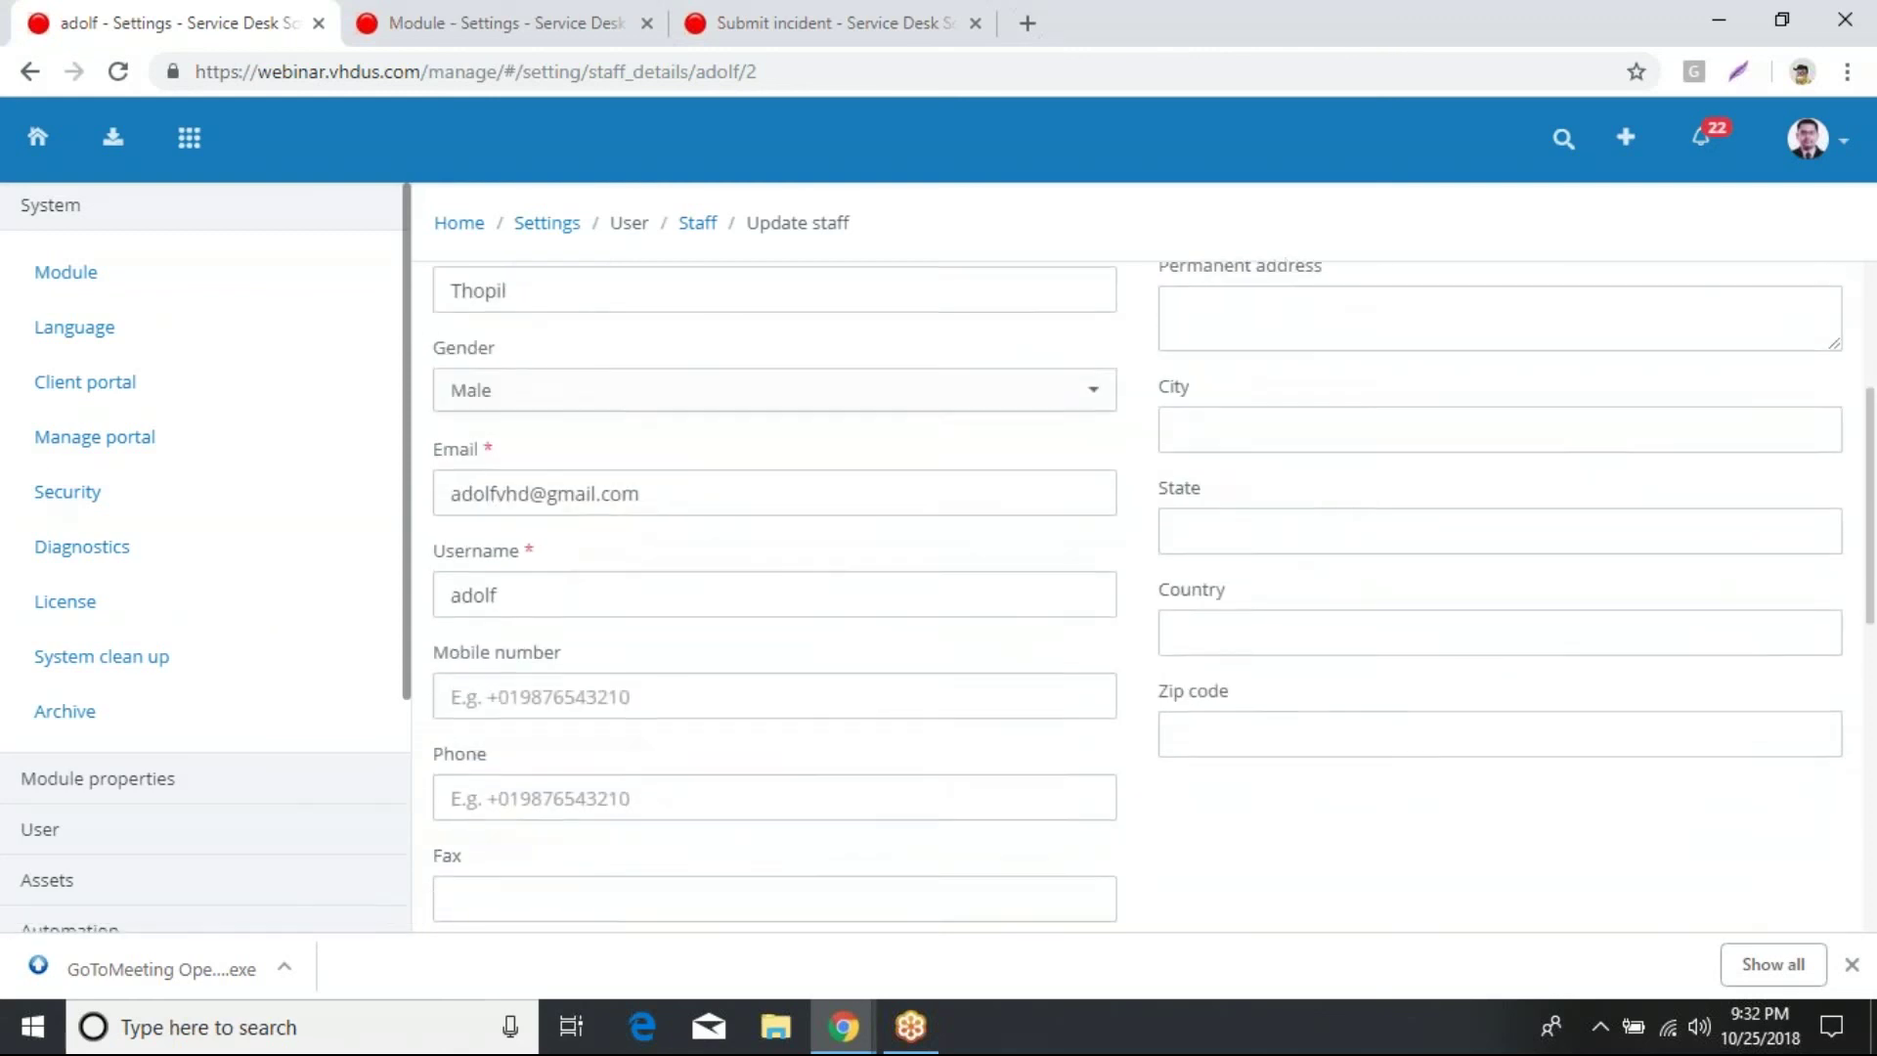
scroll(877, 809, "up", 5)
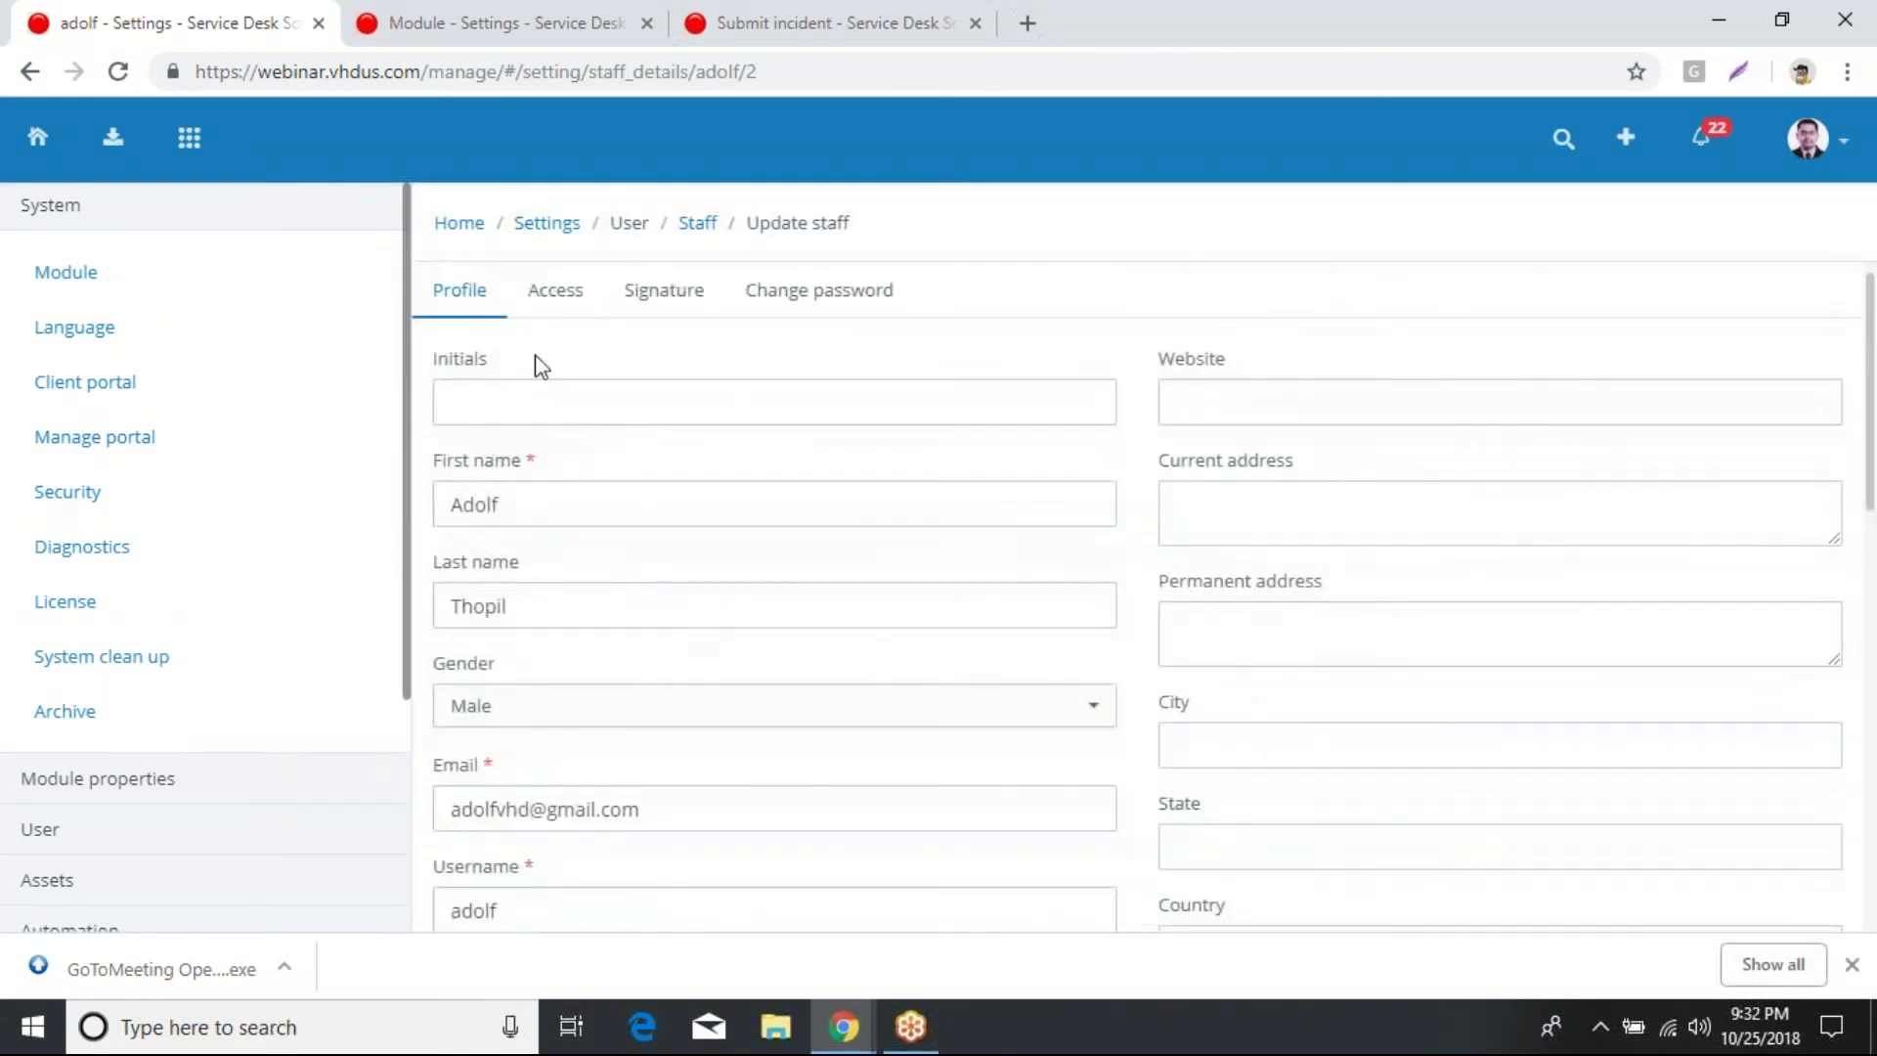
left_click(550, 305)
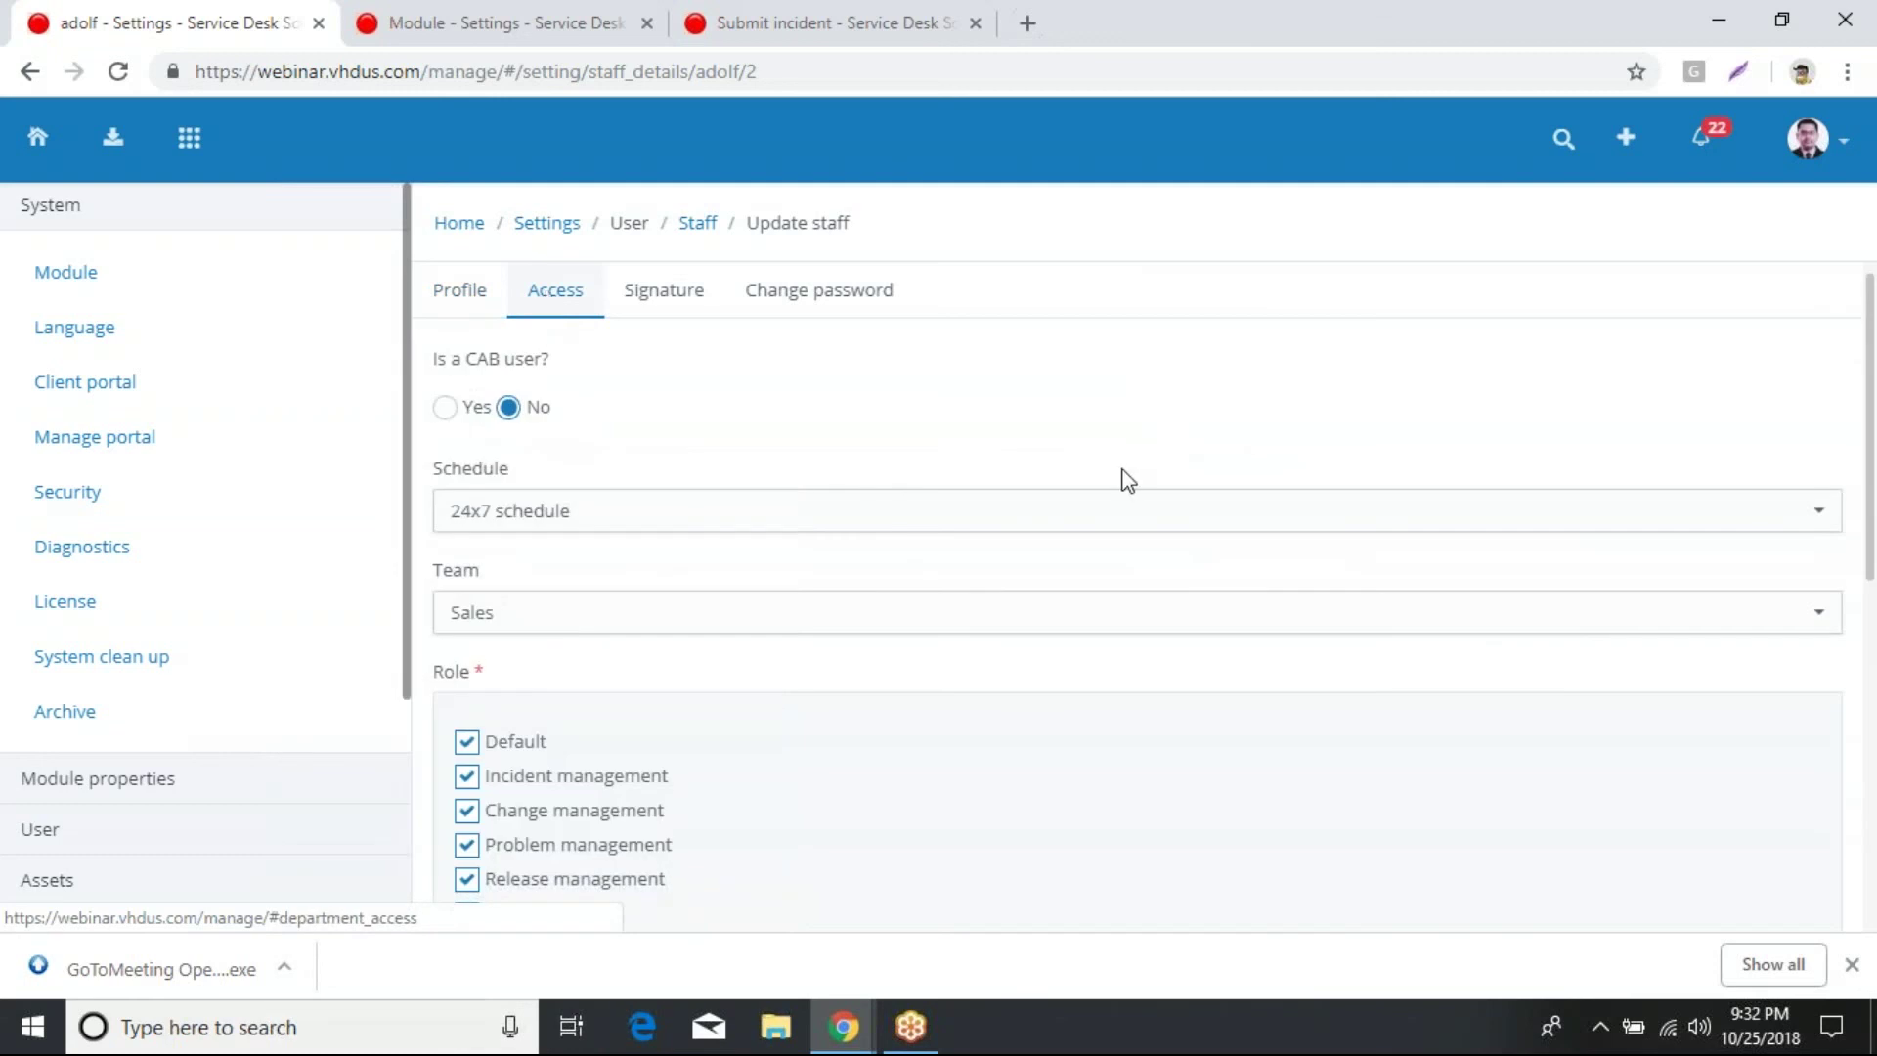
scroll(1075, 479, "down", 1)
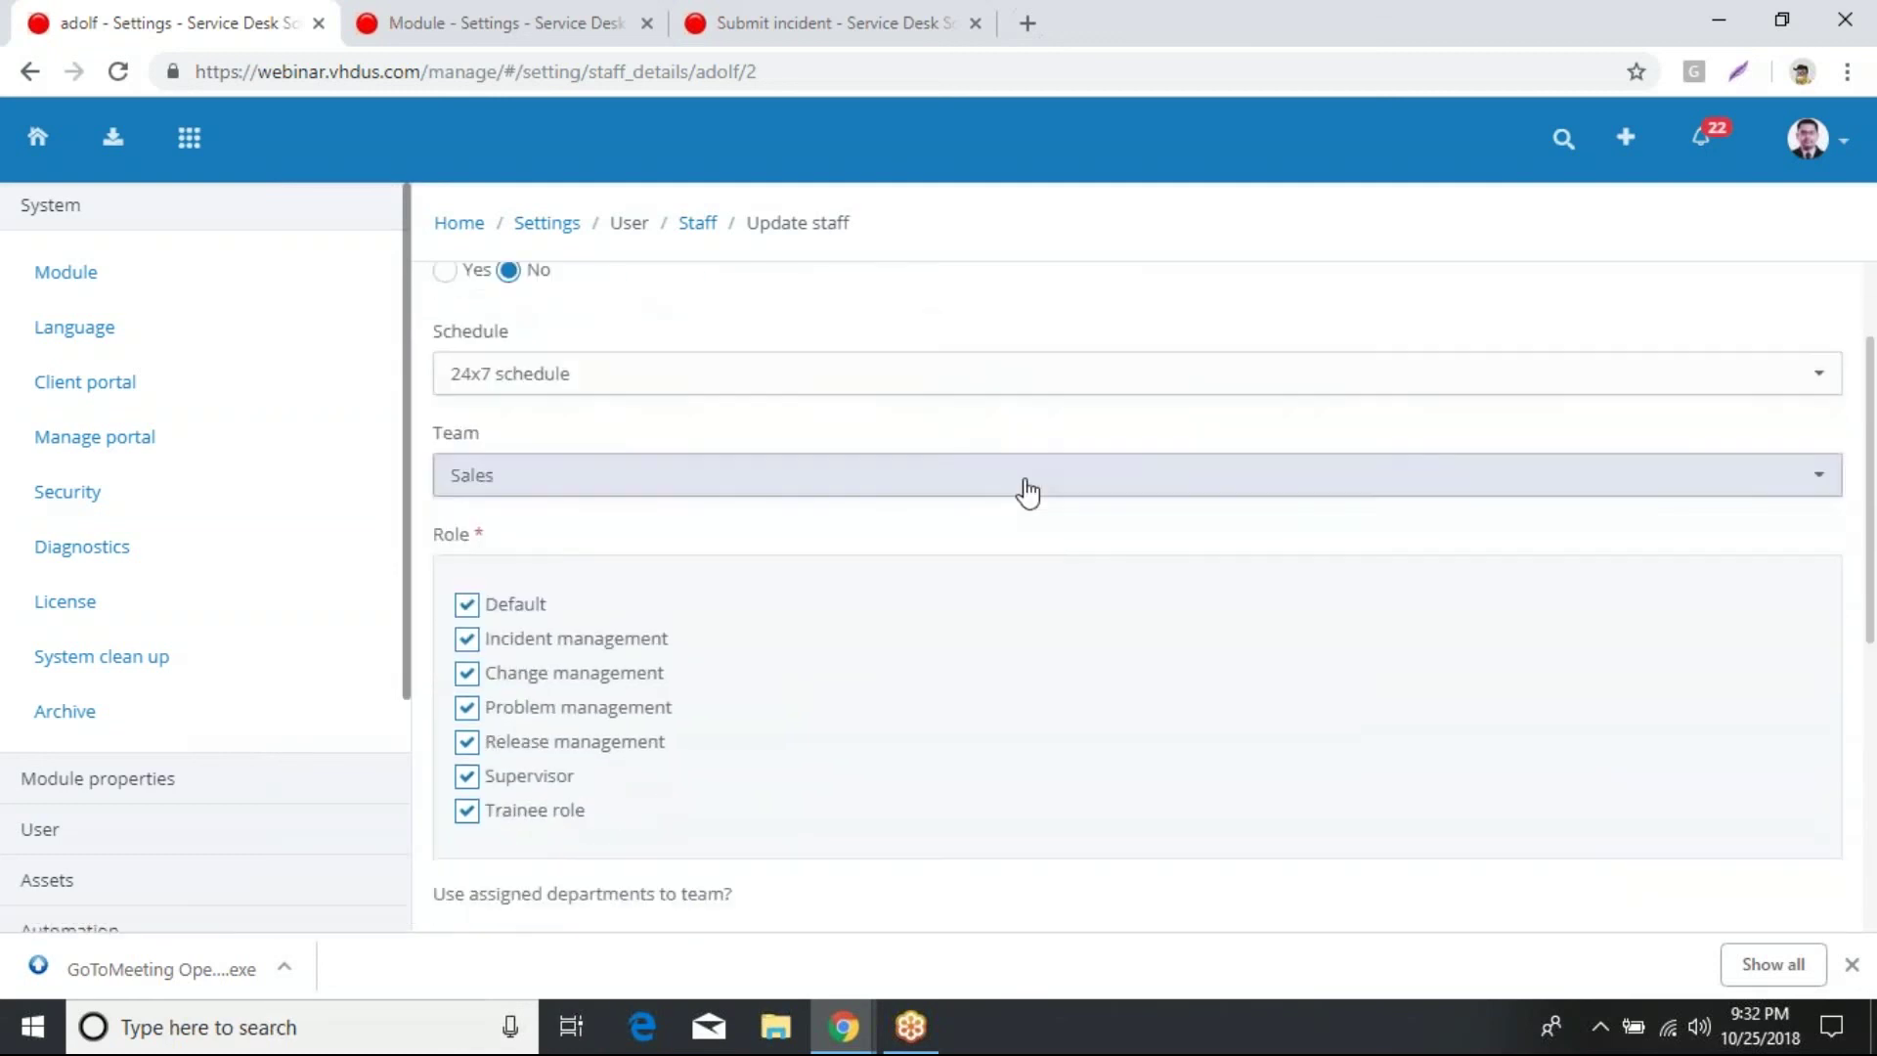
left_click(929, 396)
left_click(928, 396)
left_click(865, 505)
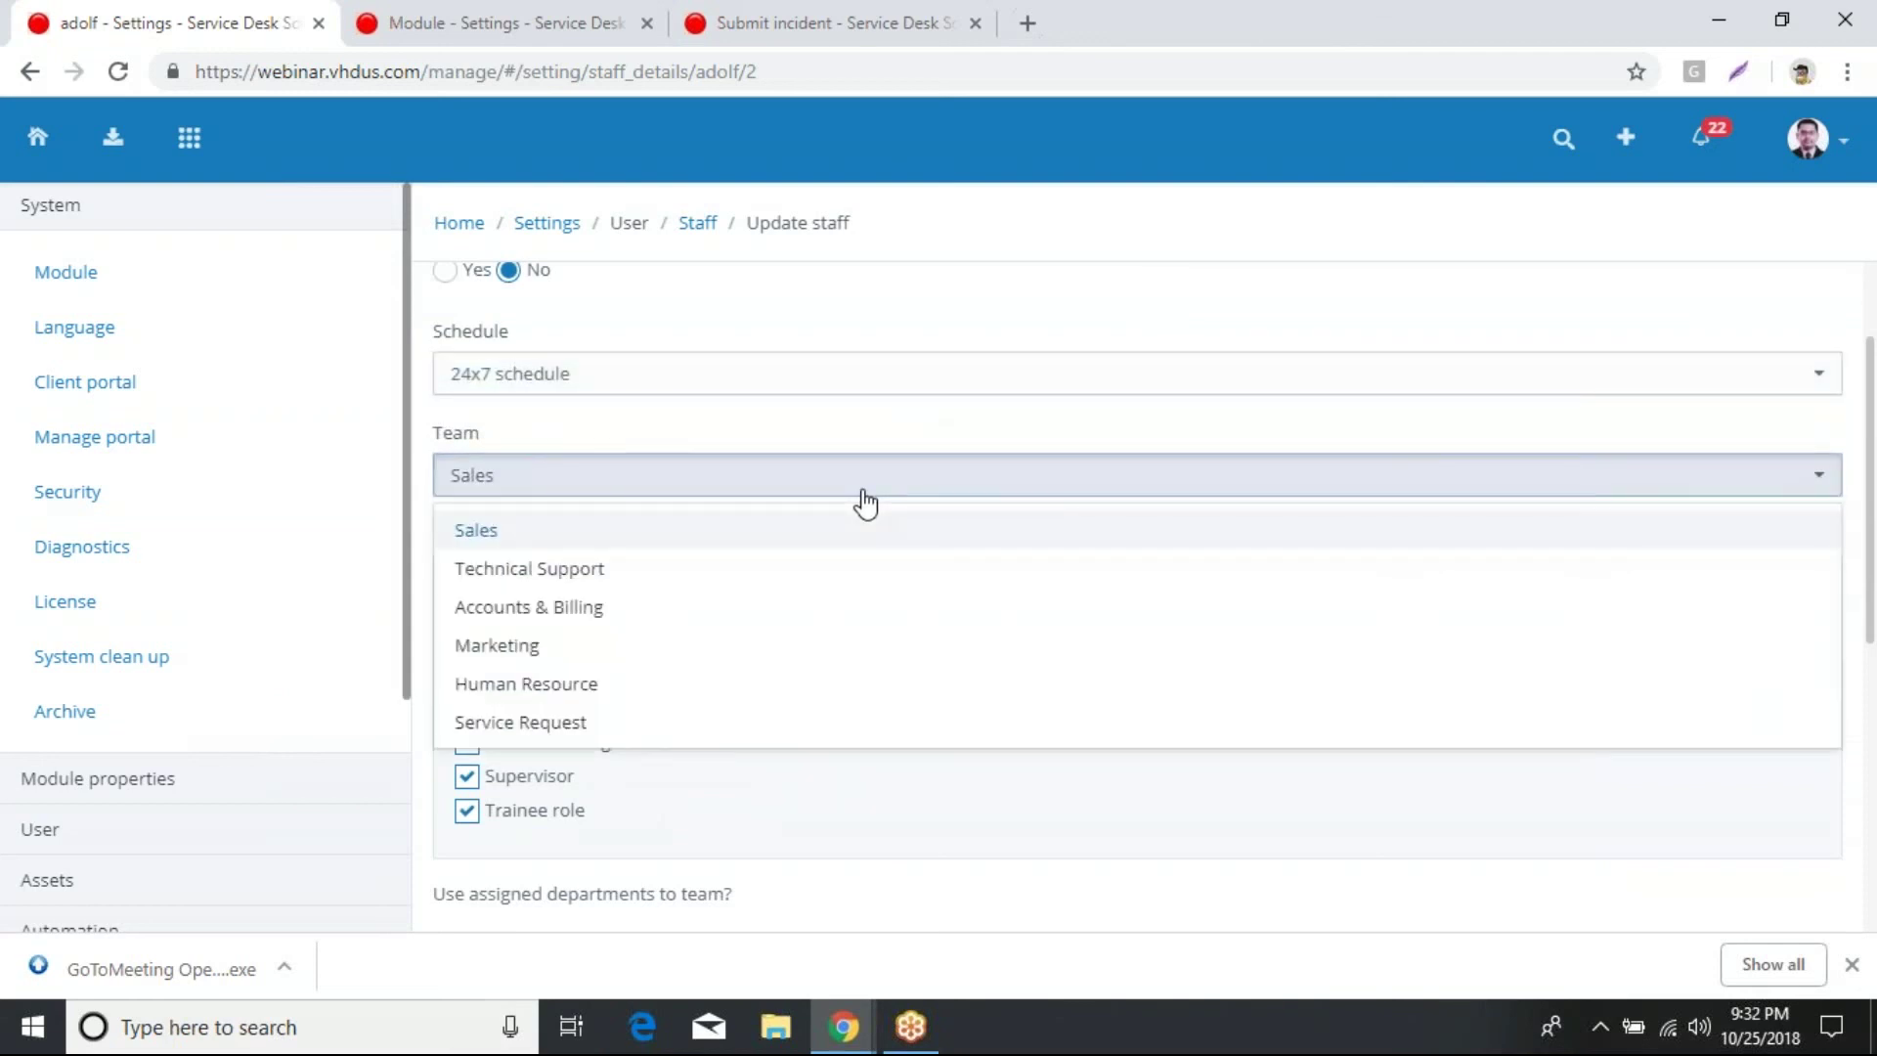
left_click(883, 453)
scroll(884, 453, "down", 2)
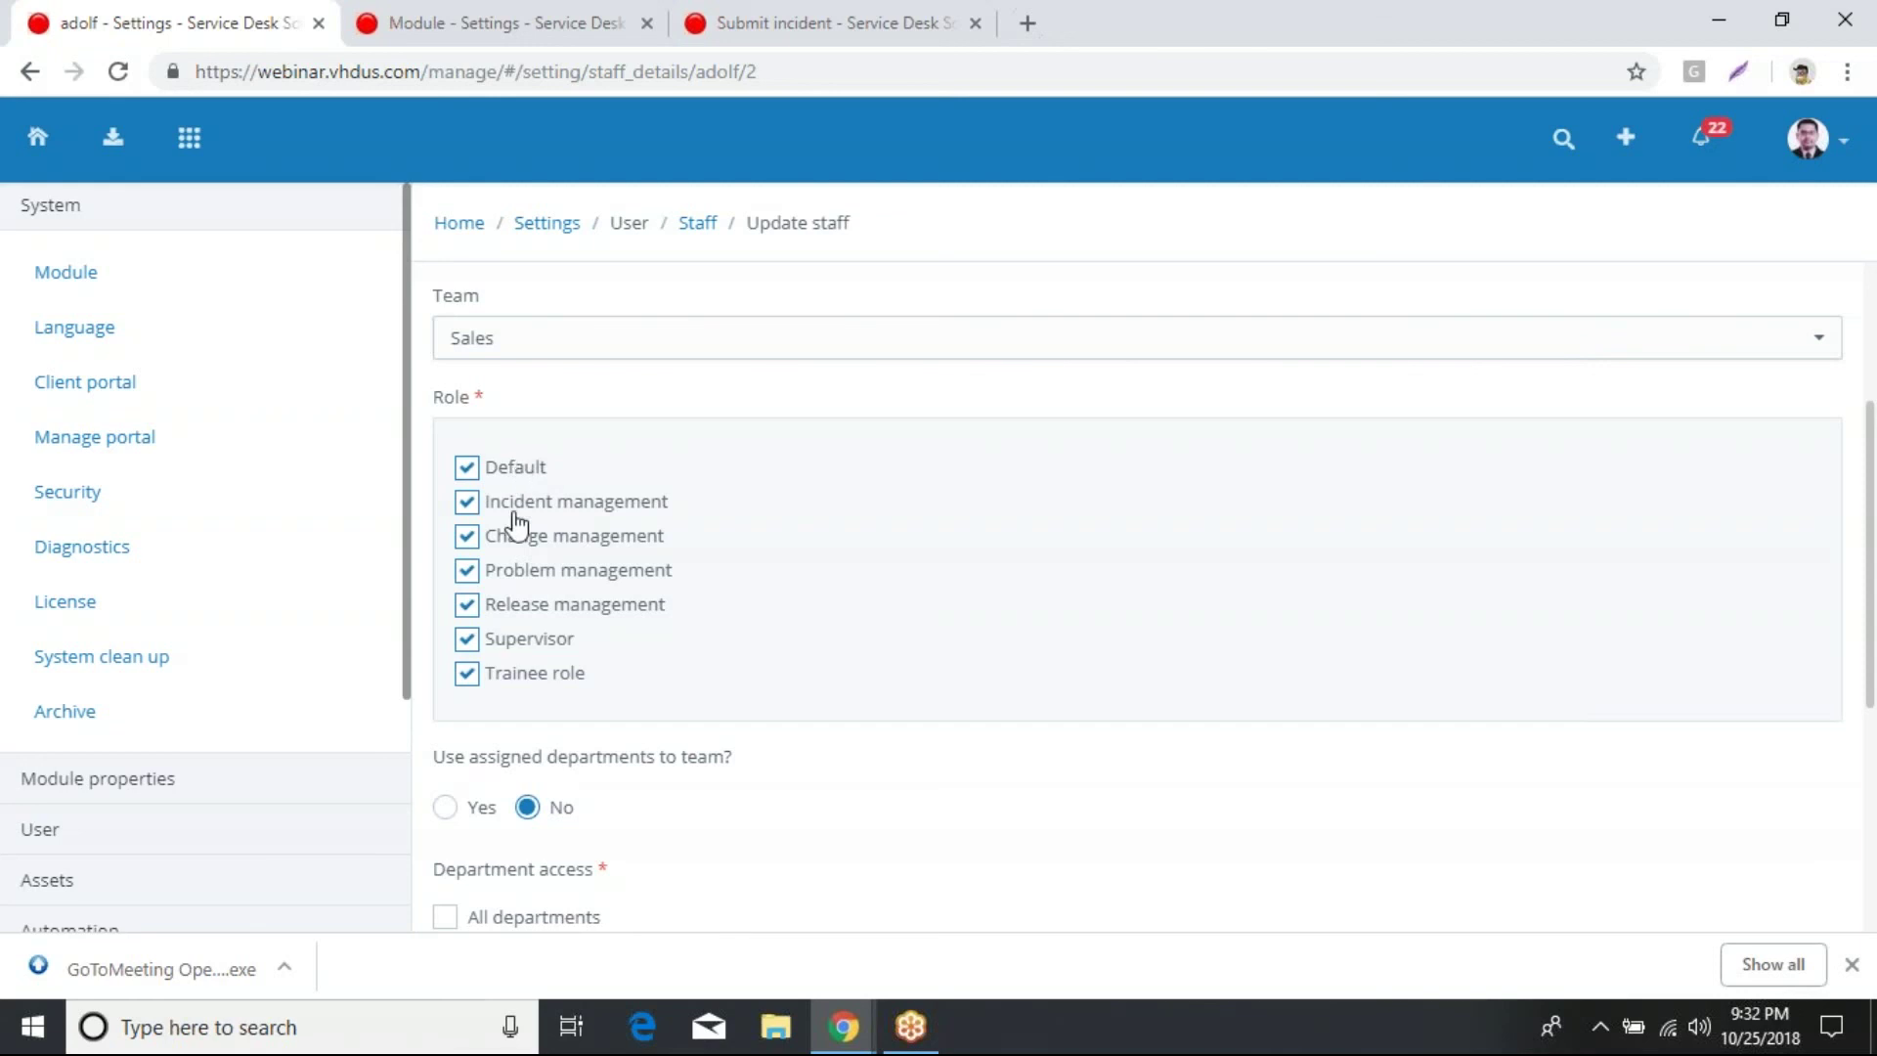
Step: Go to Settings, open the Role list under User, and select the Default role
left_click(548, 227)
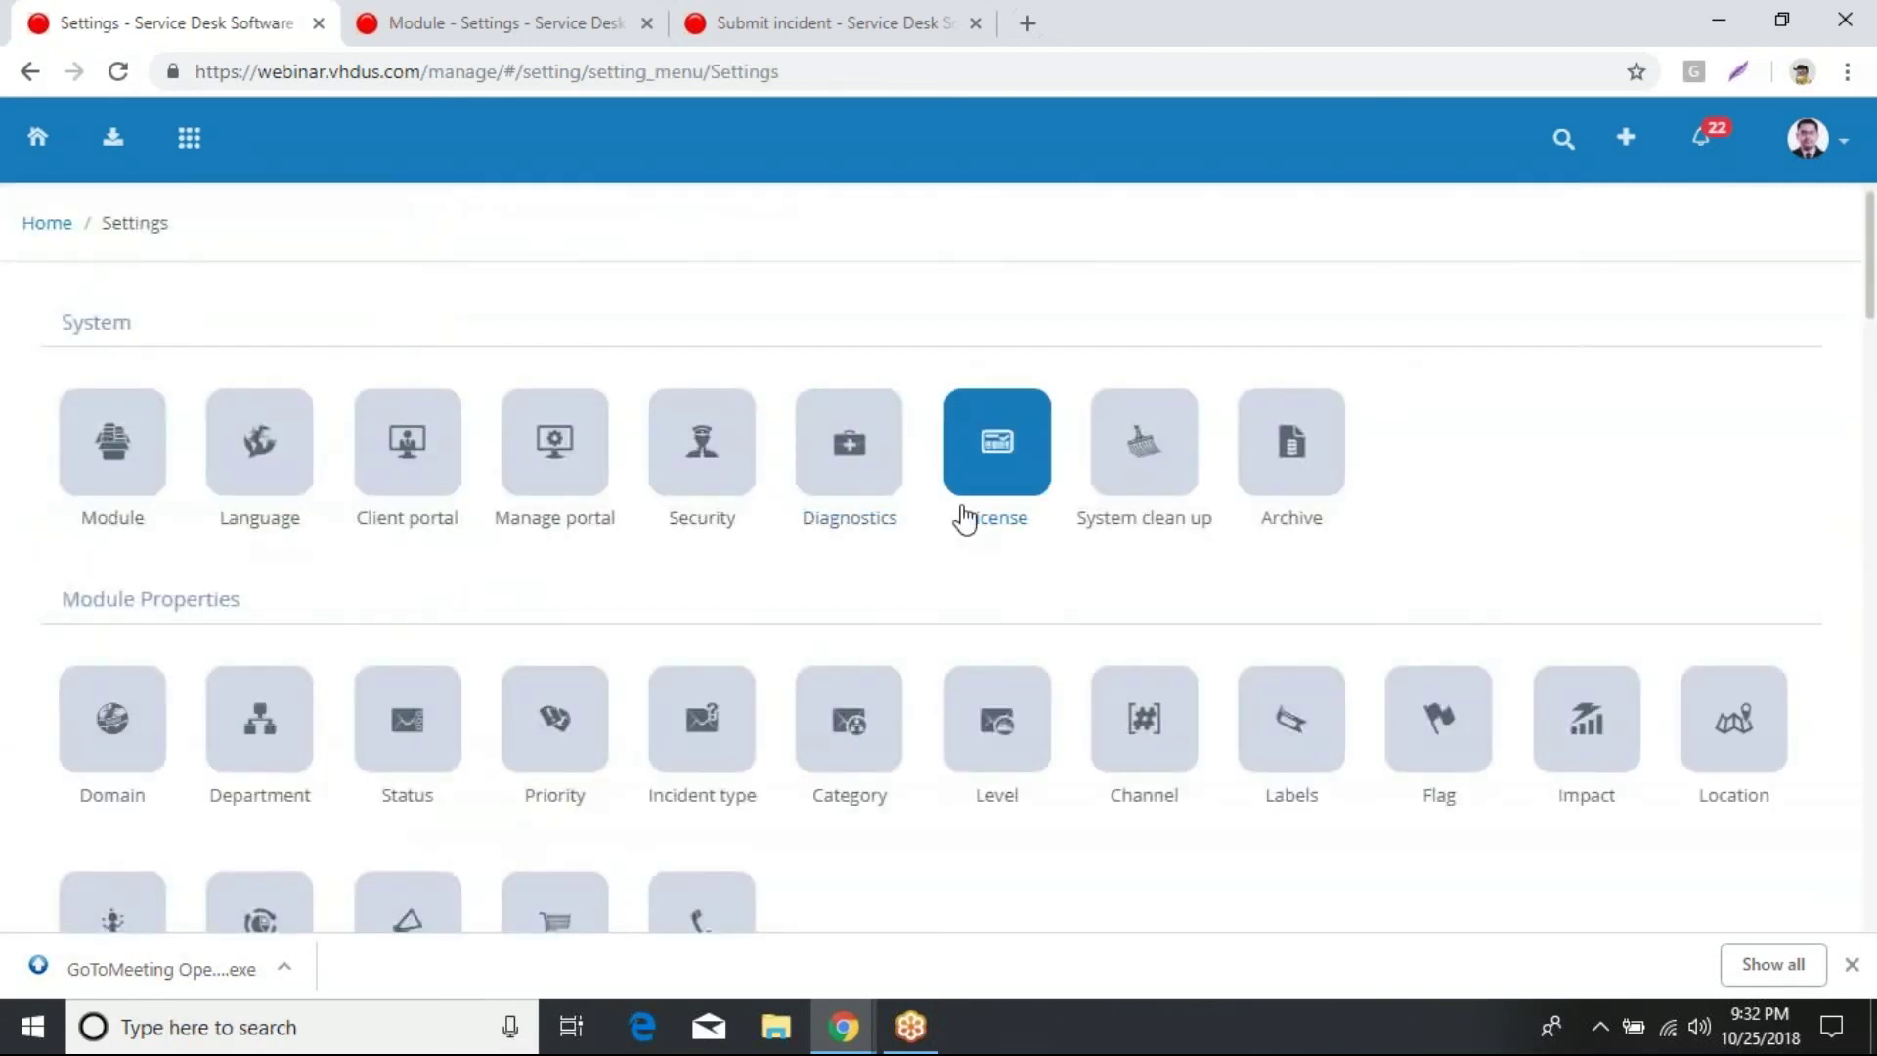
scroll(941, 606, "down", 5)
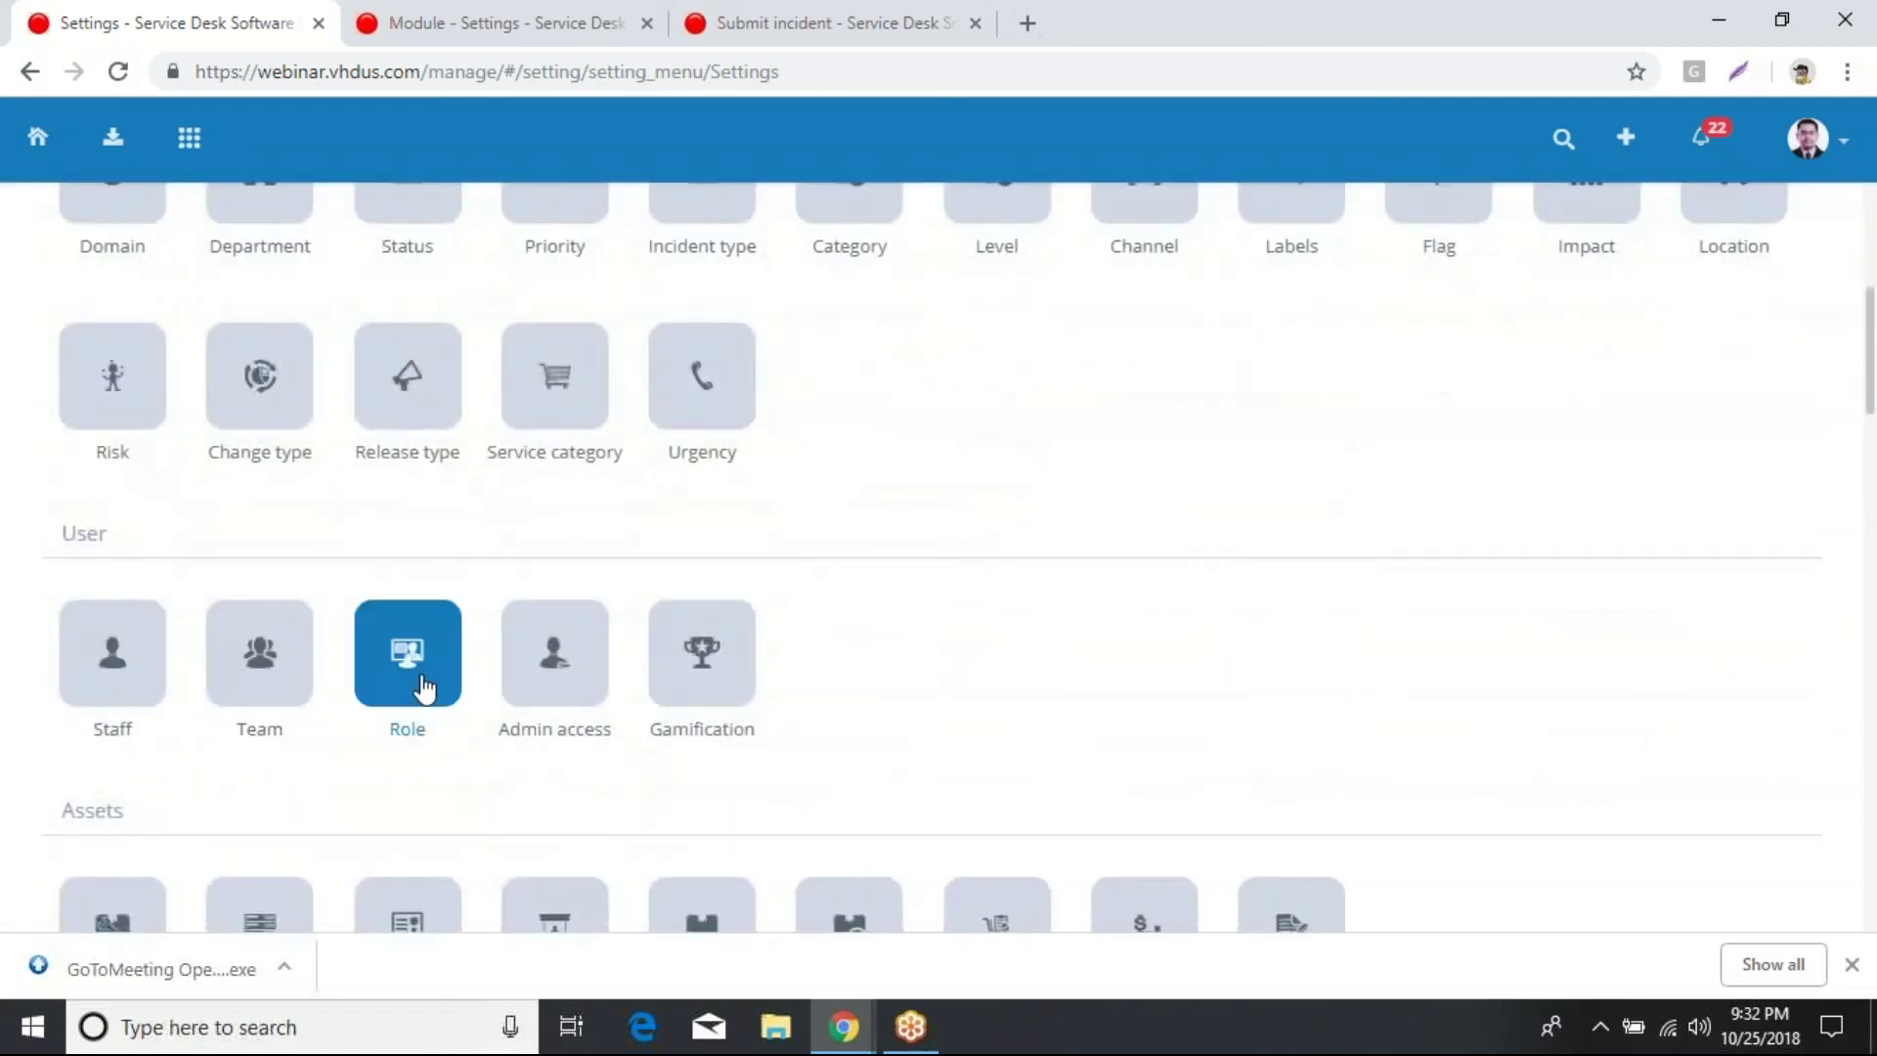
left_click(411, 684)
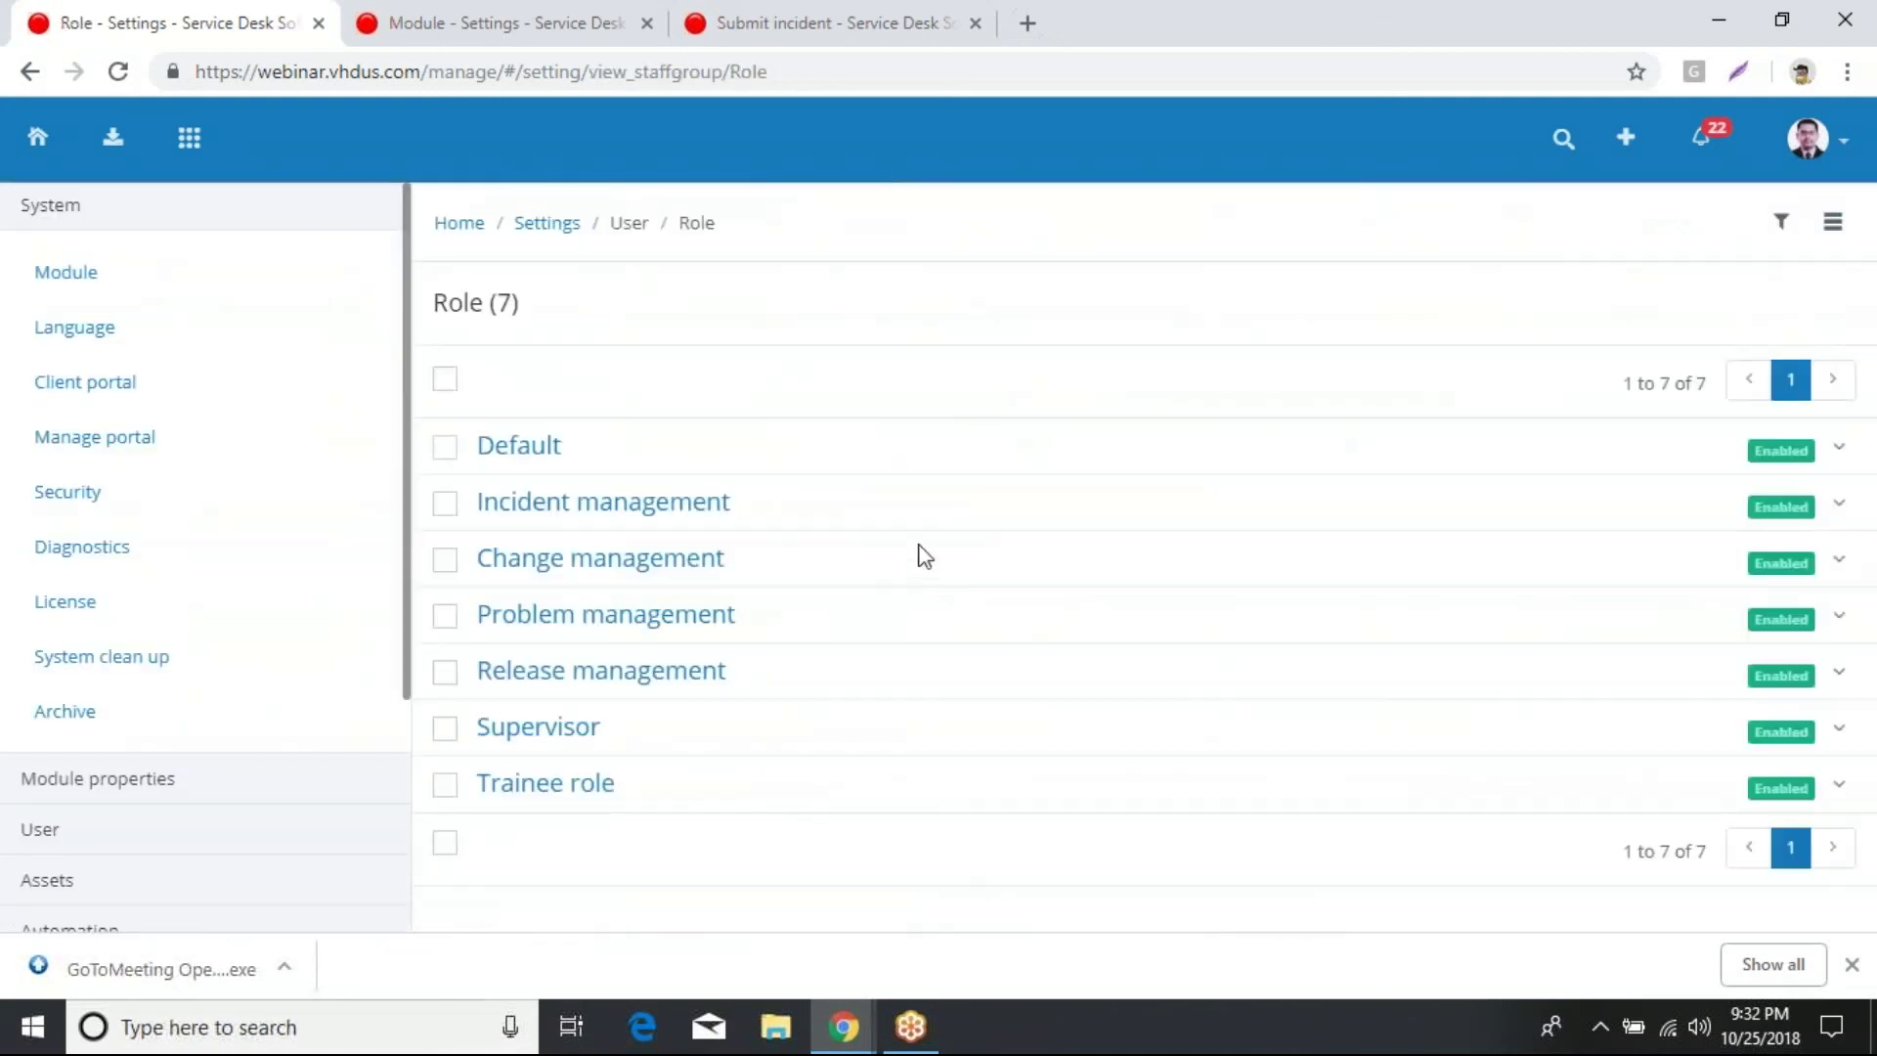
left_click(516, 445)
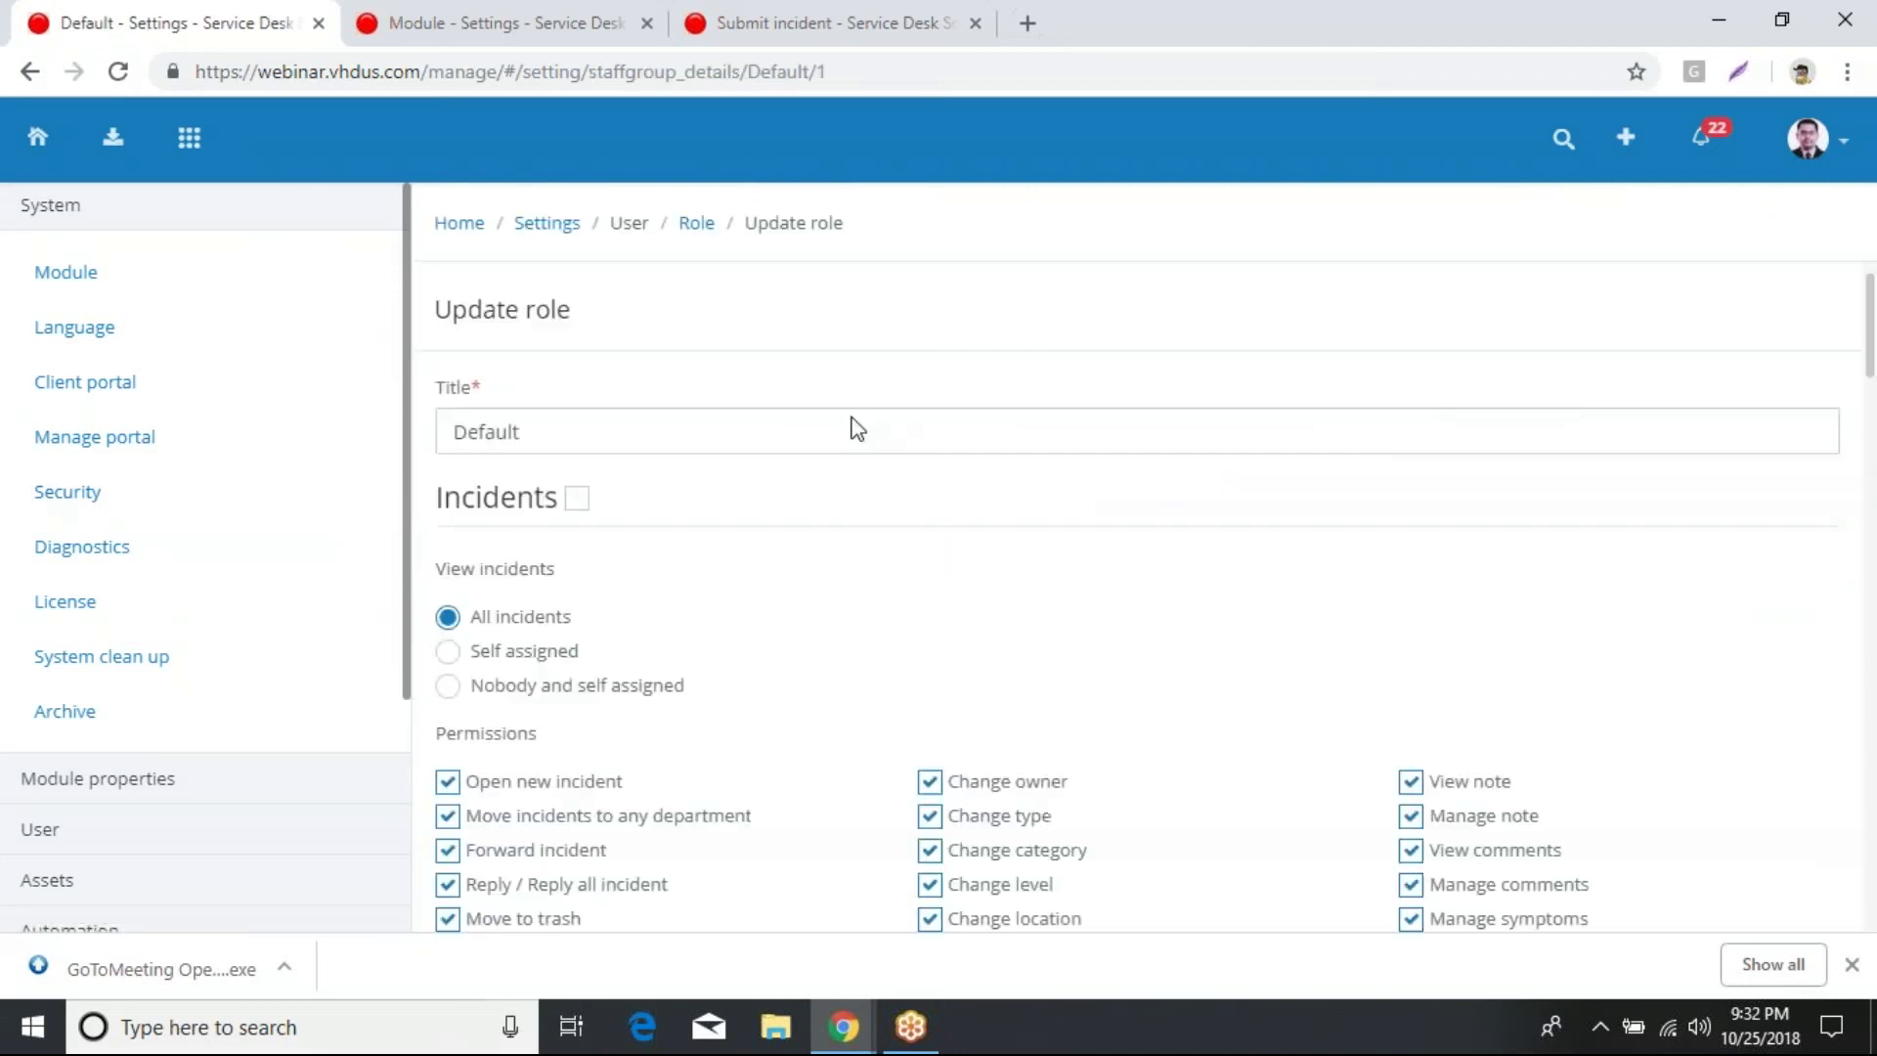
Step: Review Default's permissions: Incidents, People and Solutions granted; Assets and Problem management not
scroll(860, 429, "down", 1)
scroll(868, 430, "down", 1)
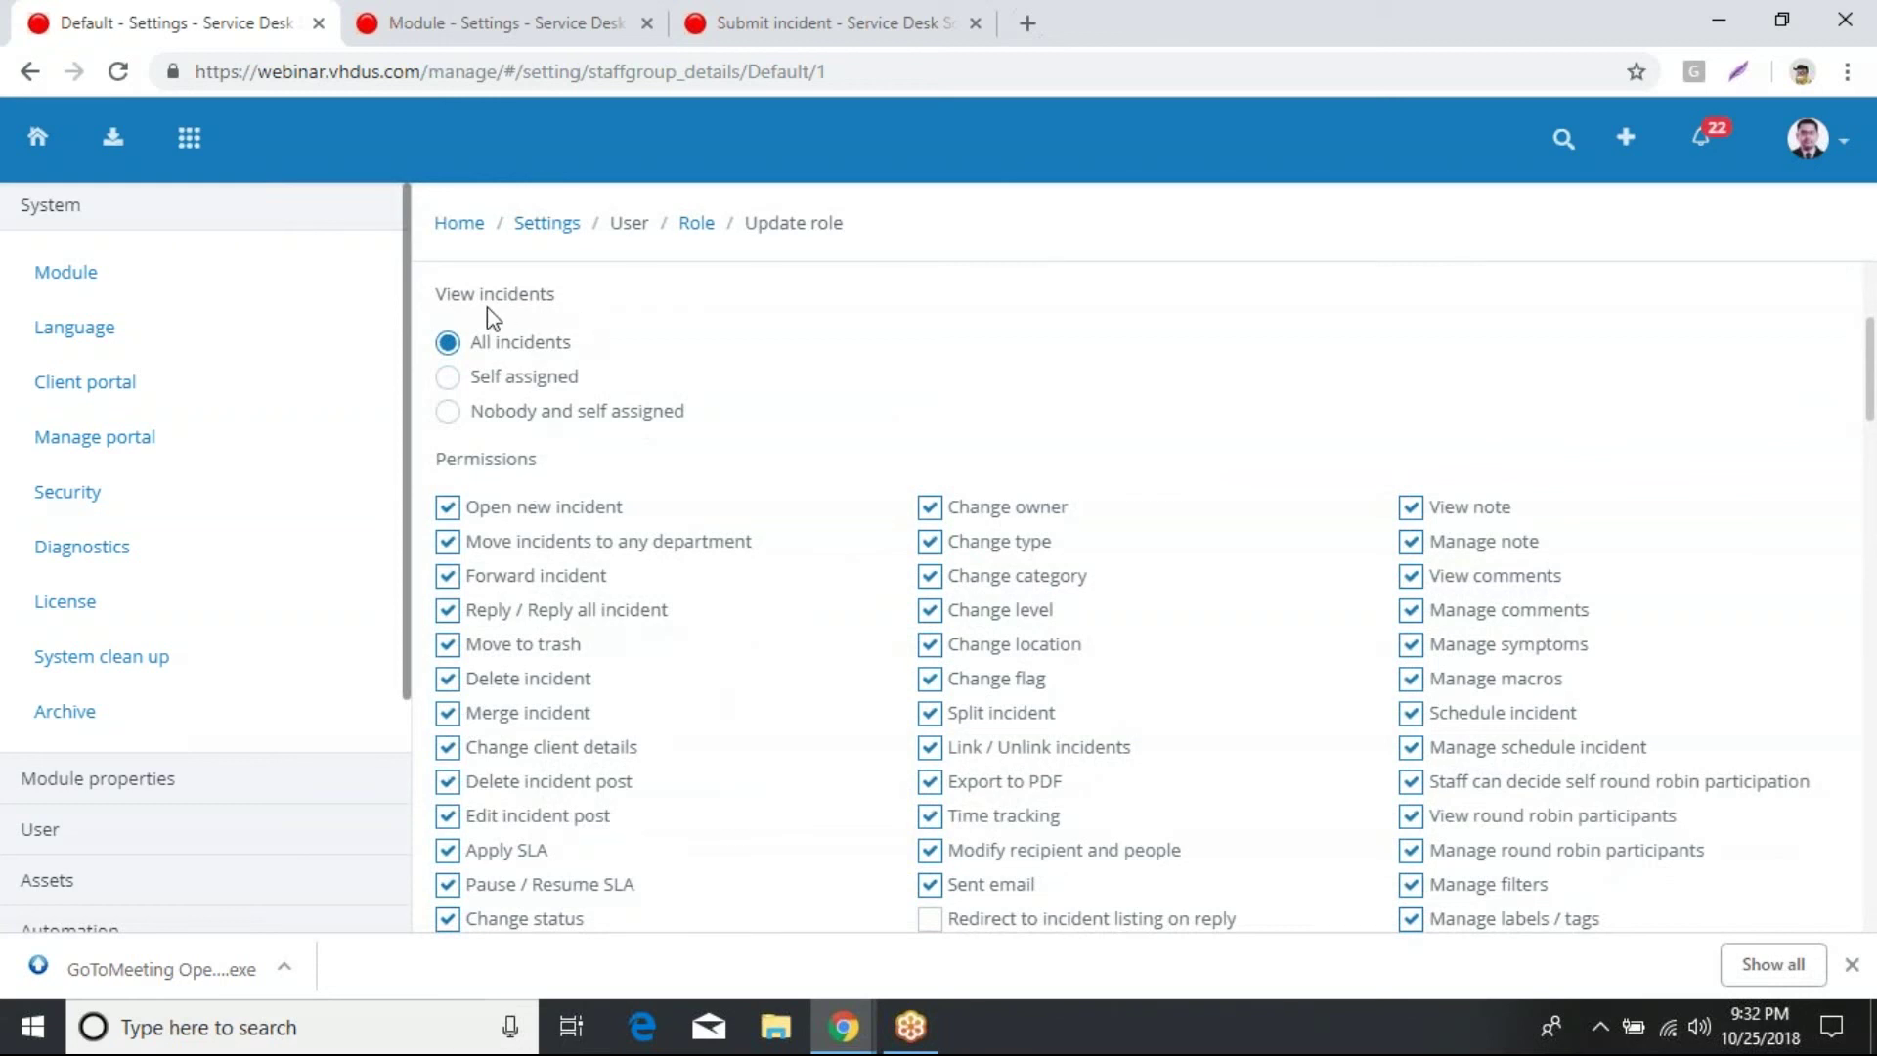
scroll(692, 528, "down", 1)
scroll(695, 530, "down", 4)
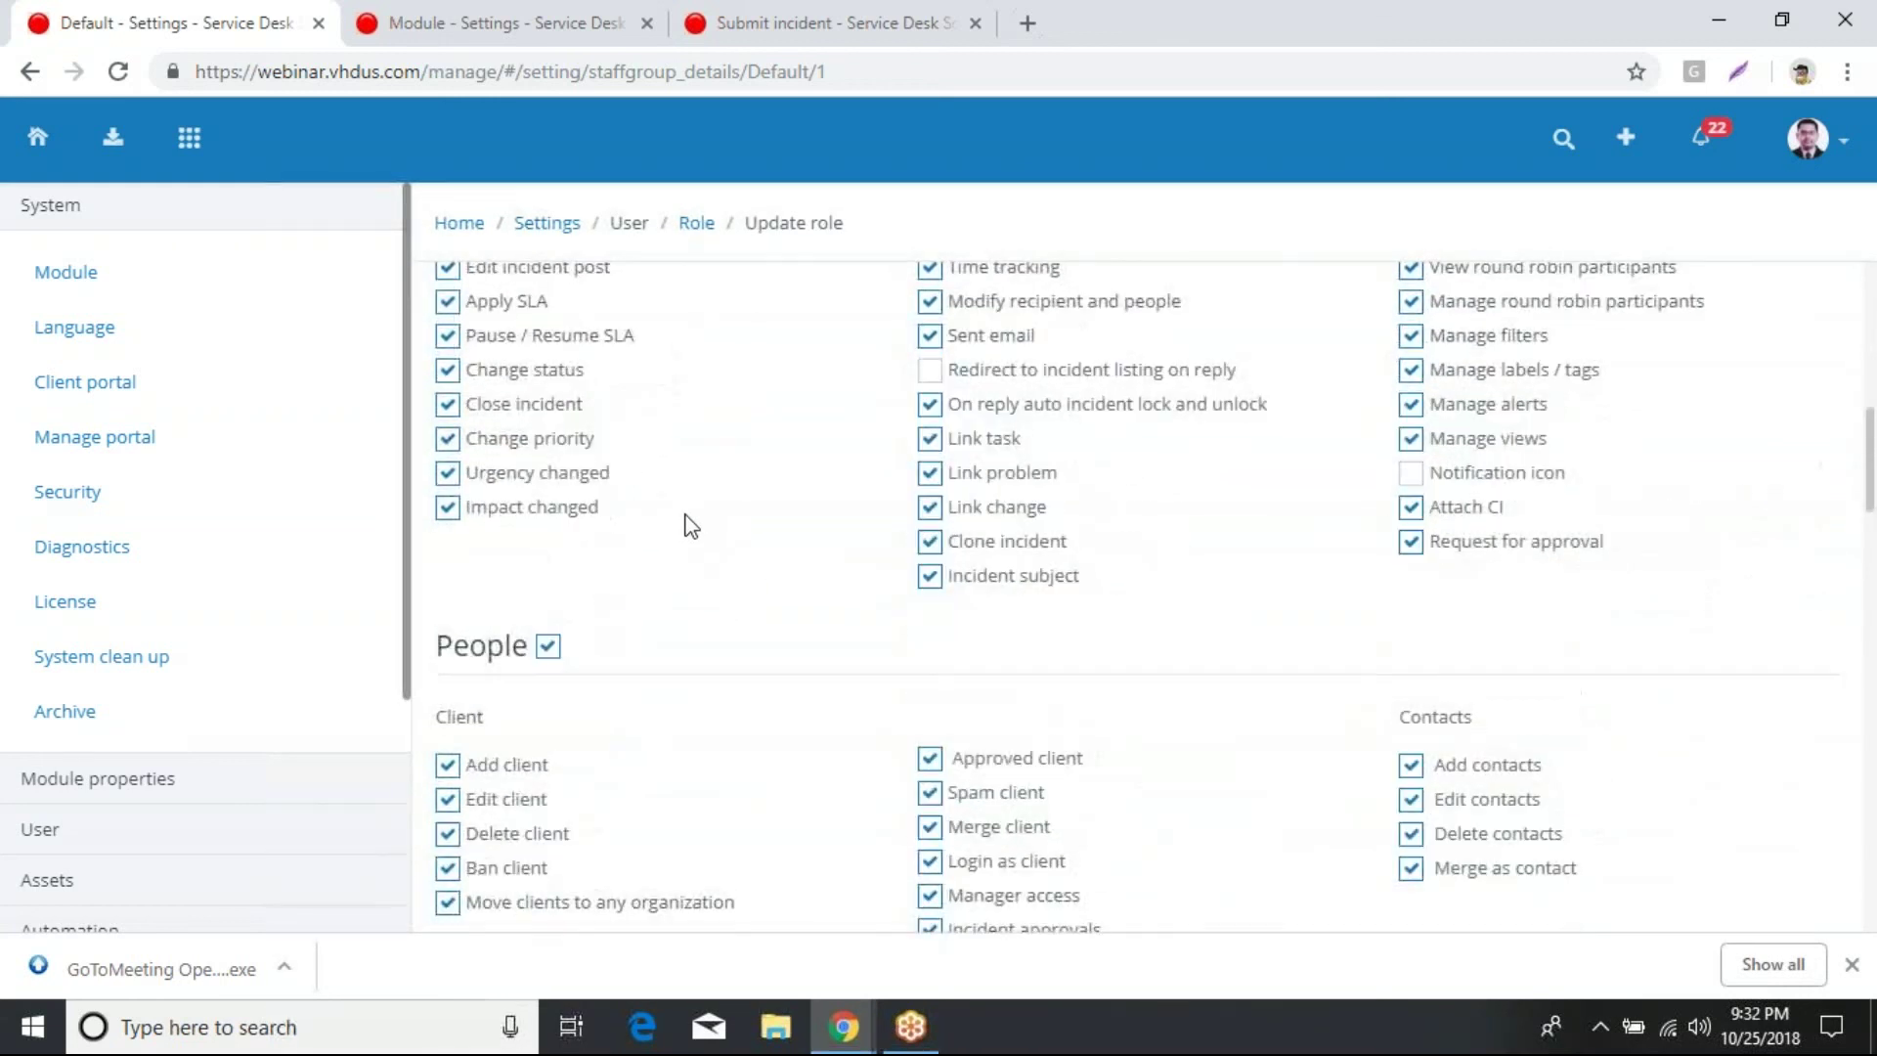
scroll(689, 508, "down", 1)
scroll(693, 510, "down", 3)
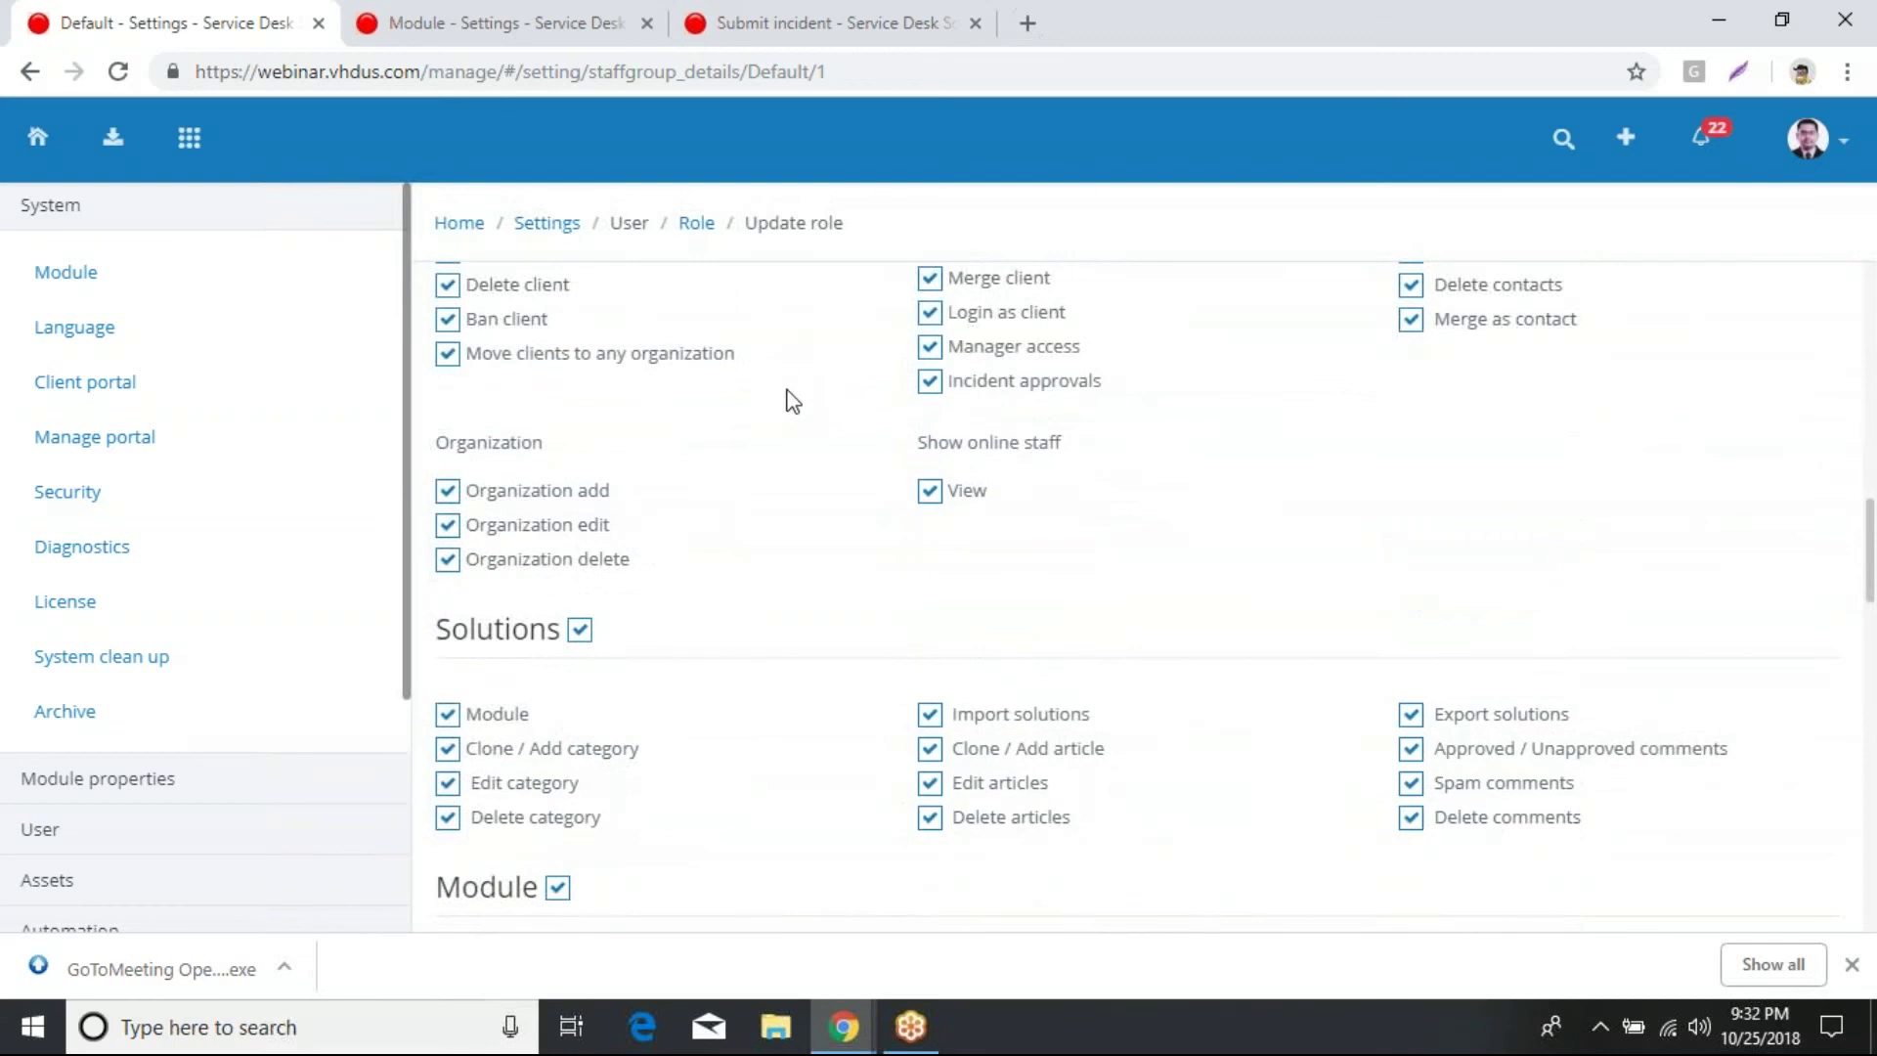
scroll(787, 402, "down", 1)
scroll(801, 454, "down", 5)
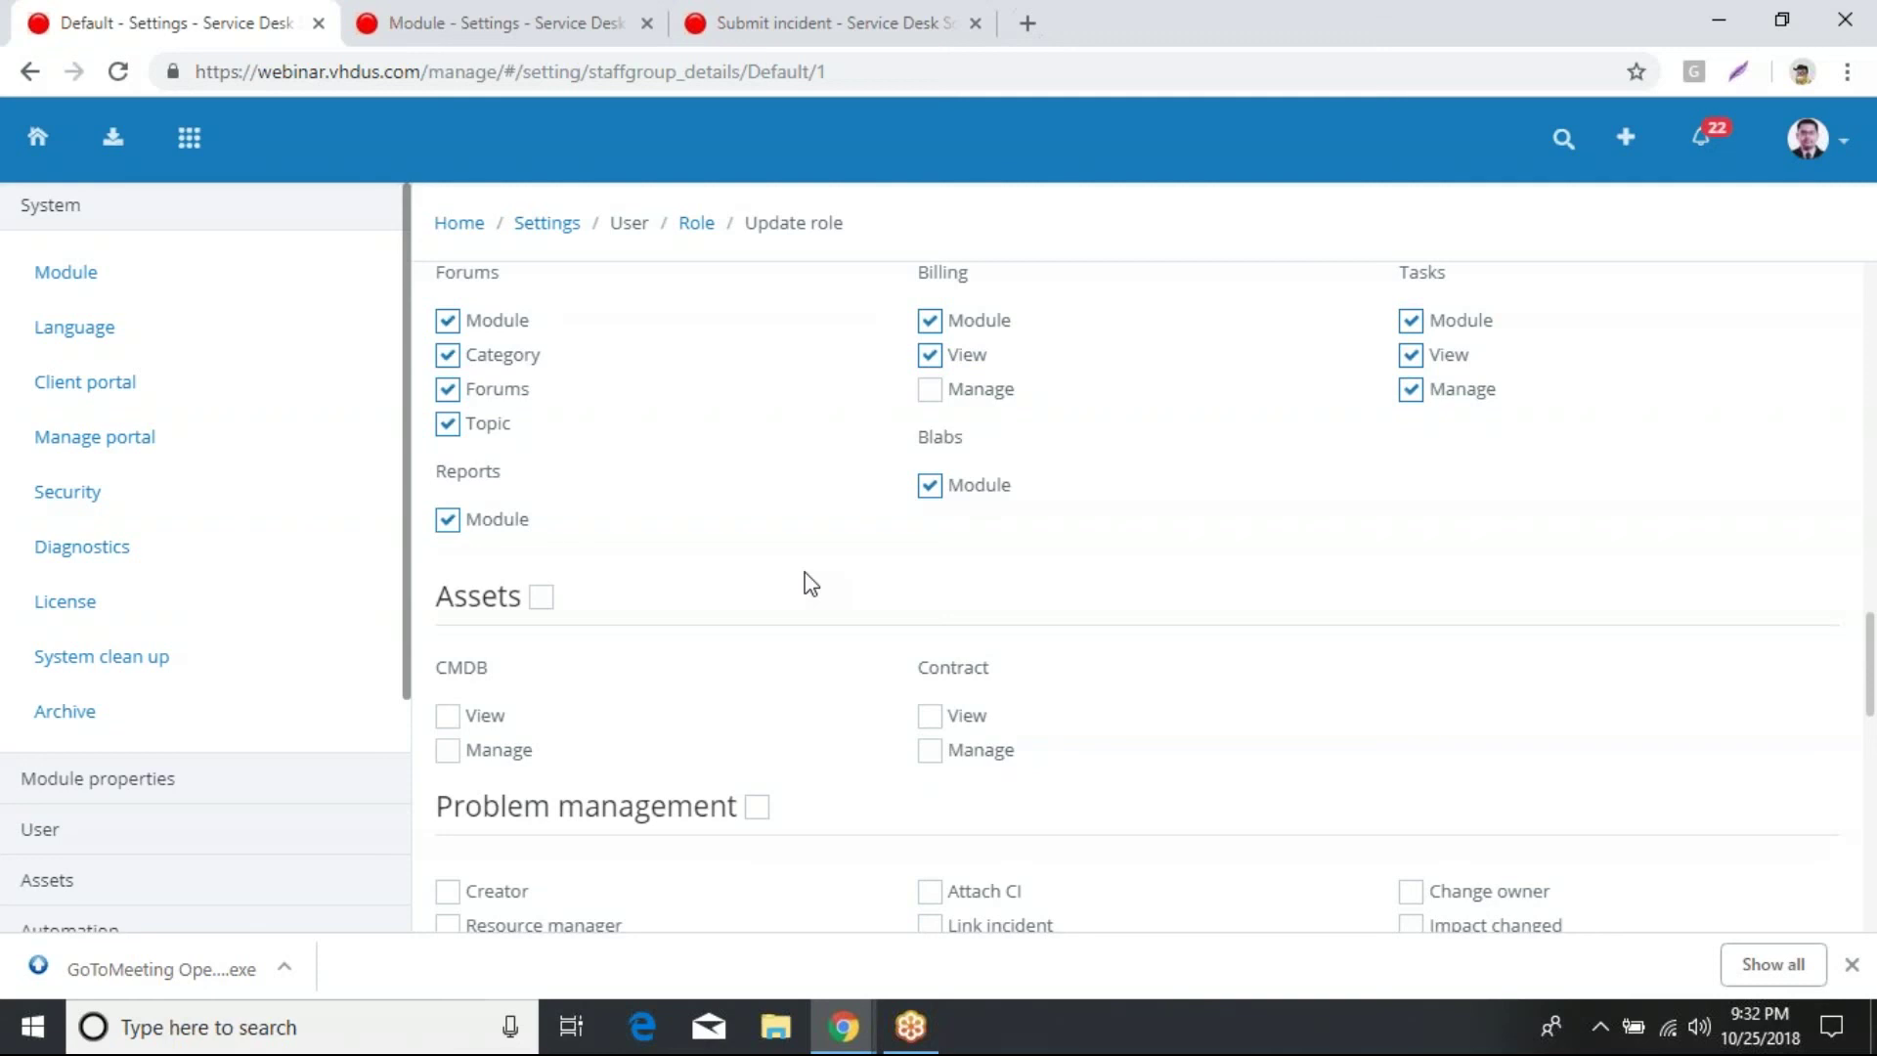
scroll(796, 547, "up", 3)
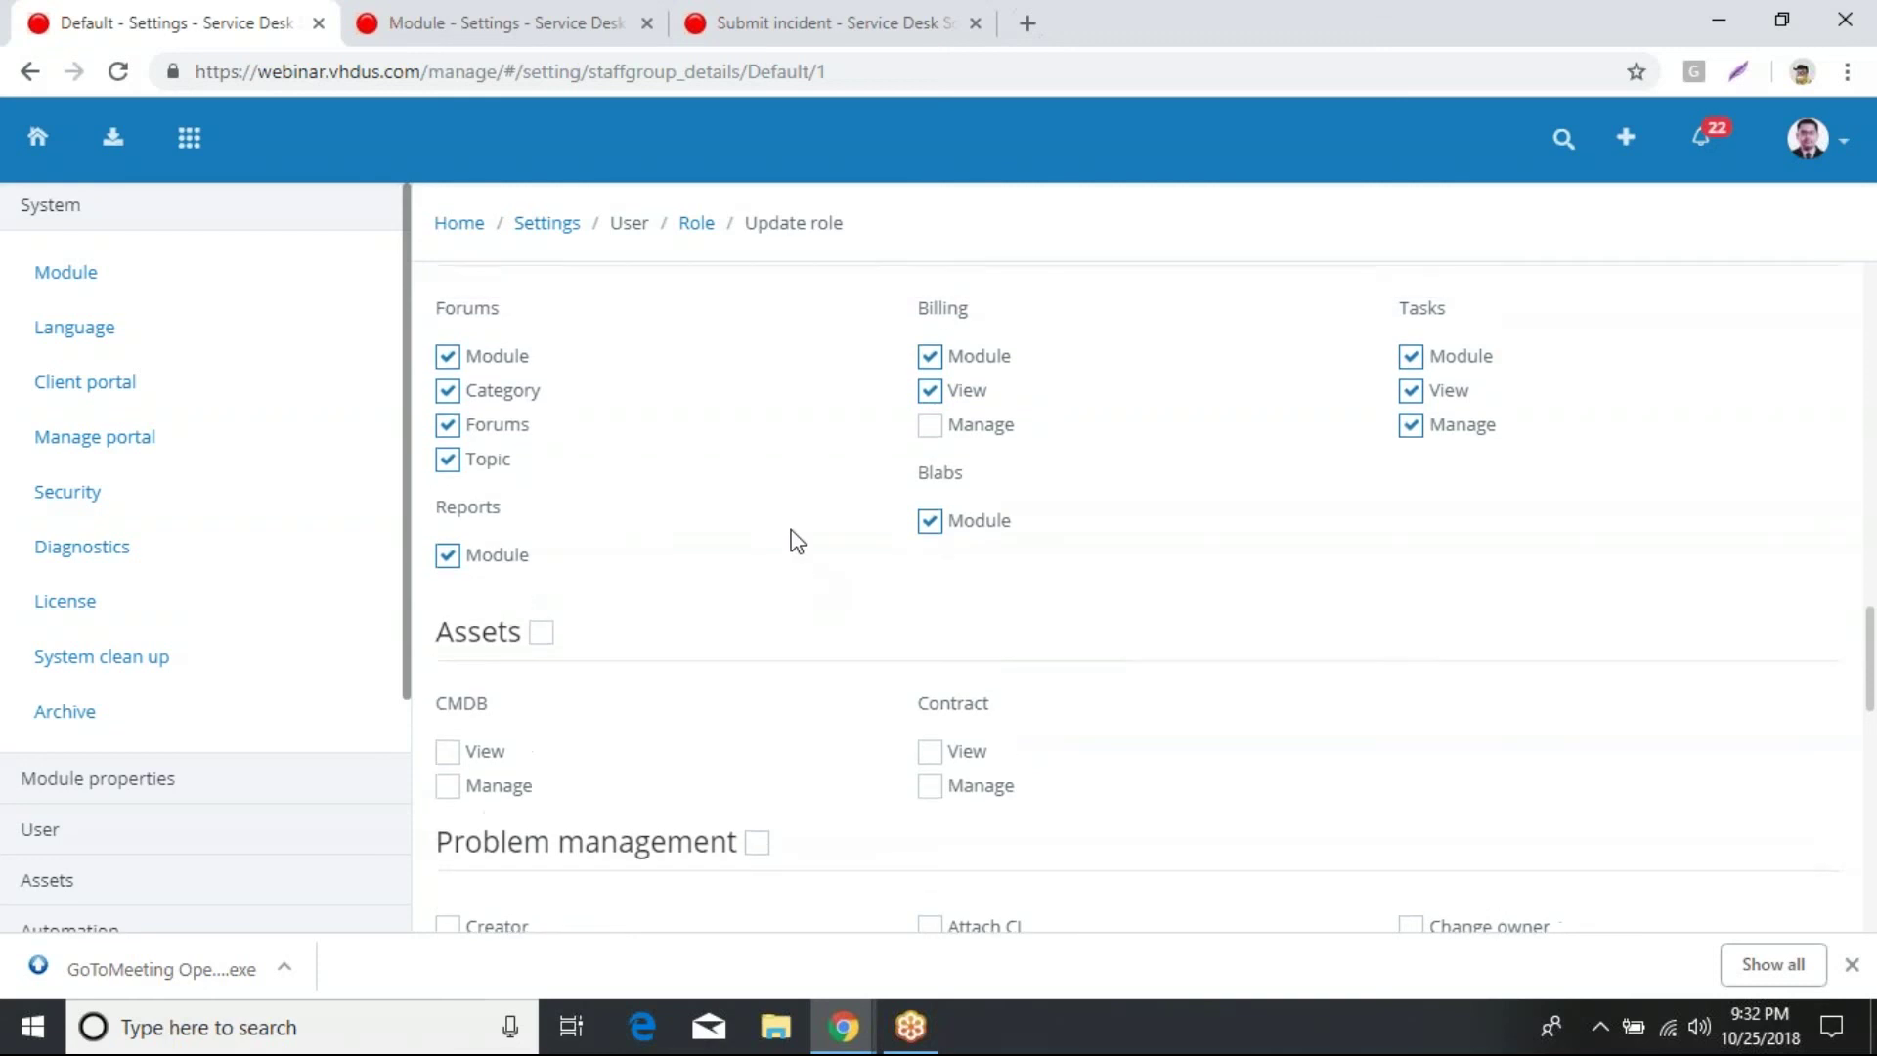
Step: Check the Team list's six enabled teams, including Technical Support, then return to Settings
left_click(550, 226)
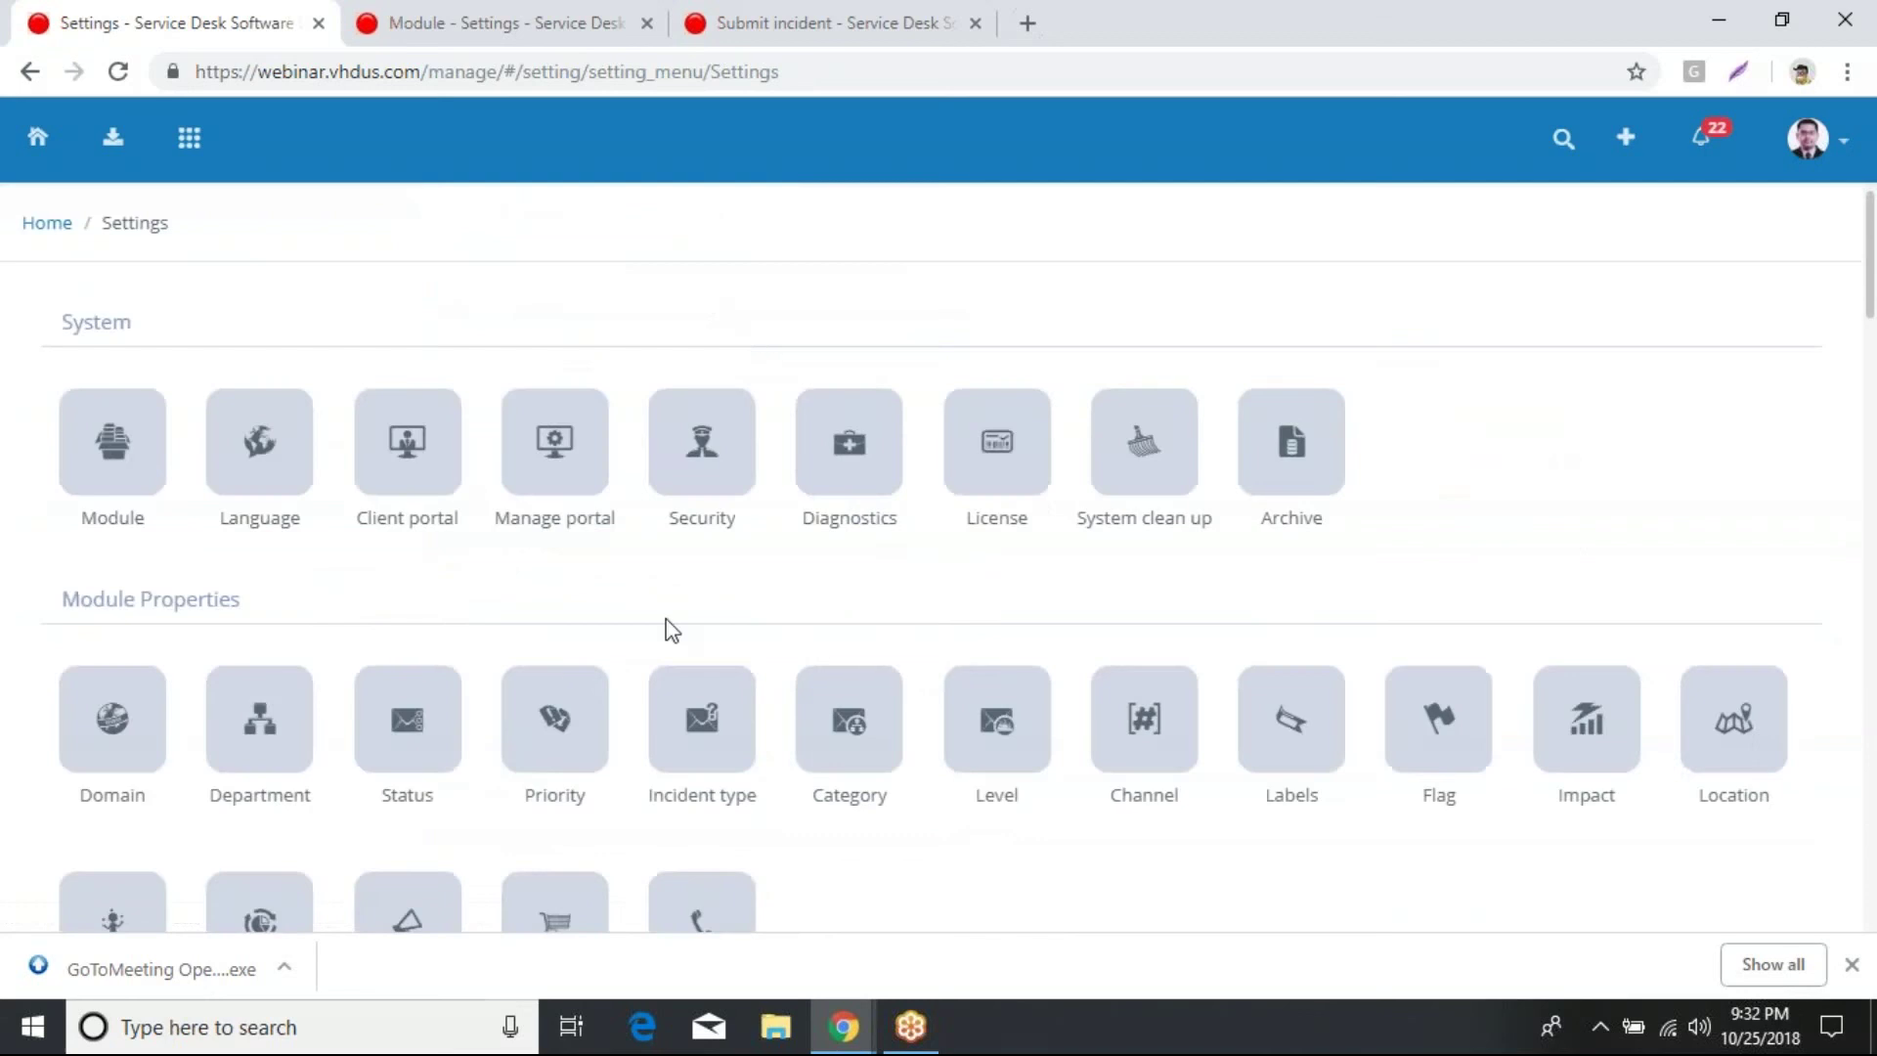
scroll(528, 650, "down", 1)
scroll(528, 650, "down", 5)
left_click(259, 660)
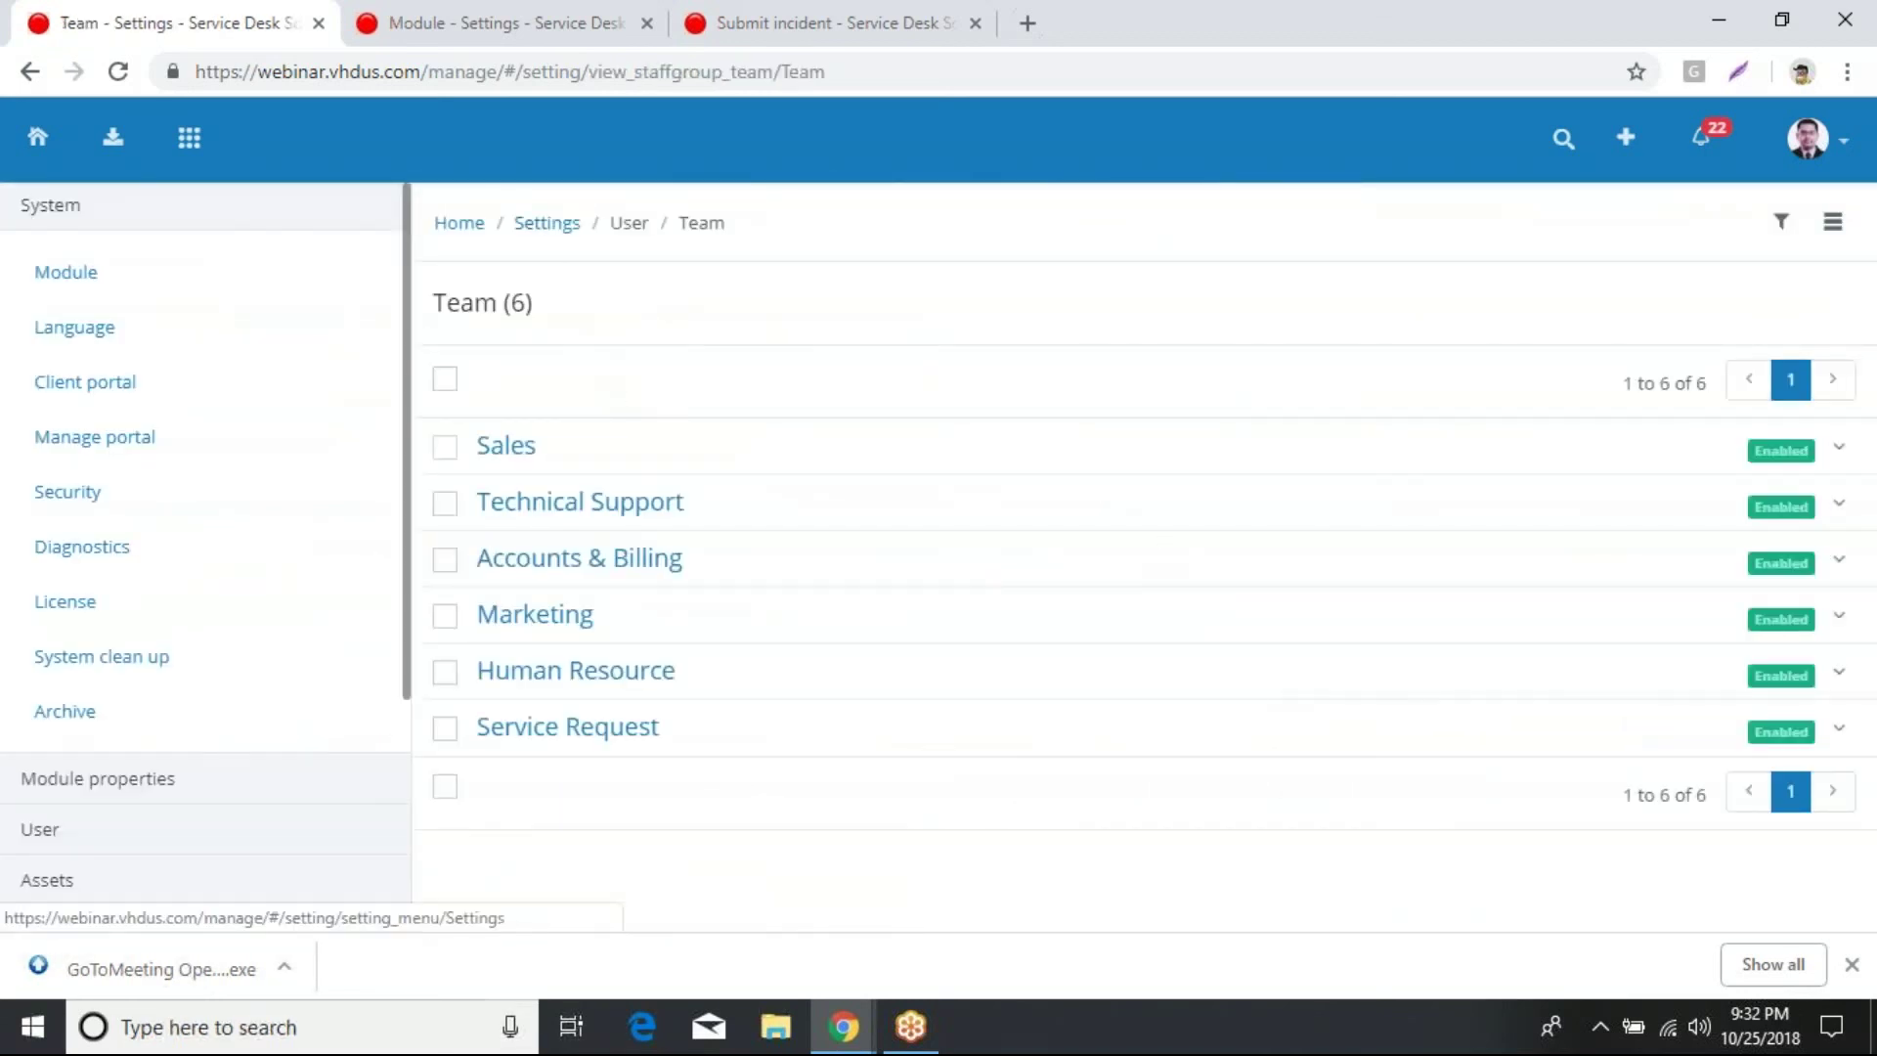
left_click(551, 223)
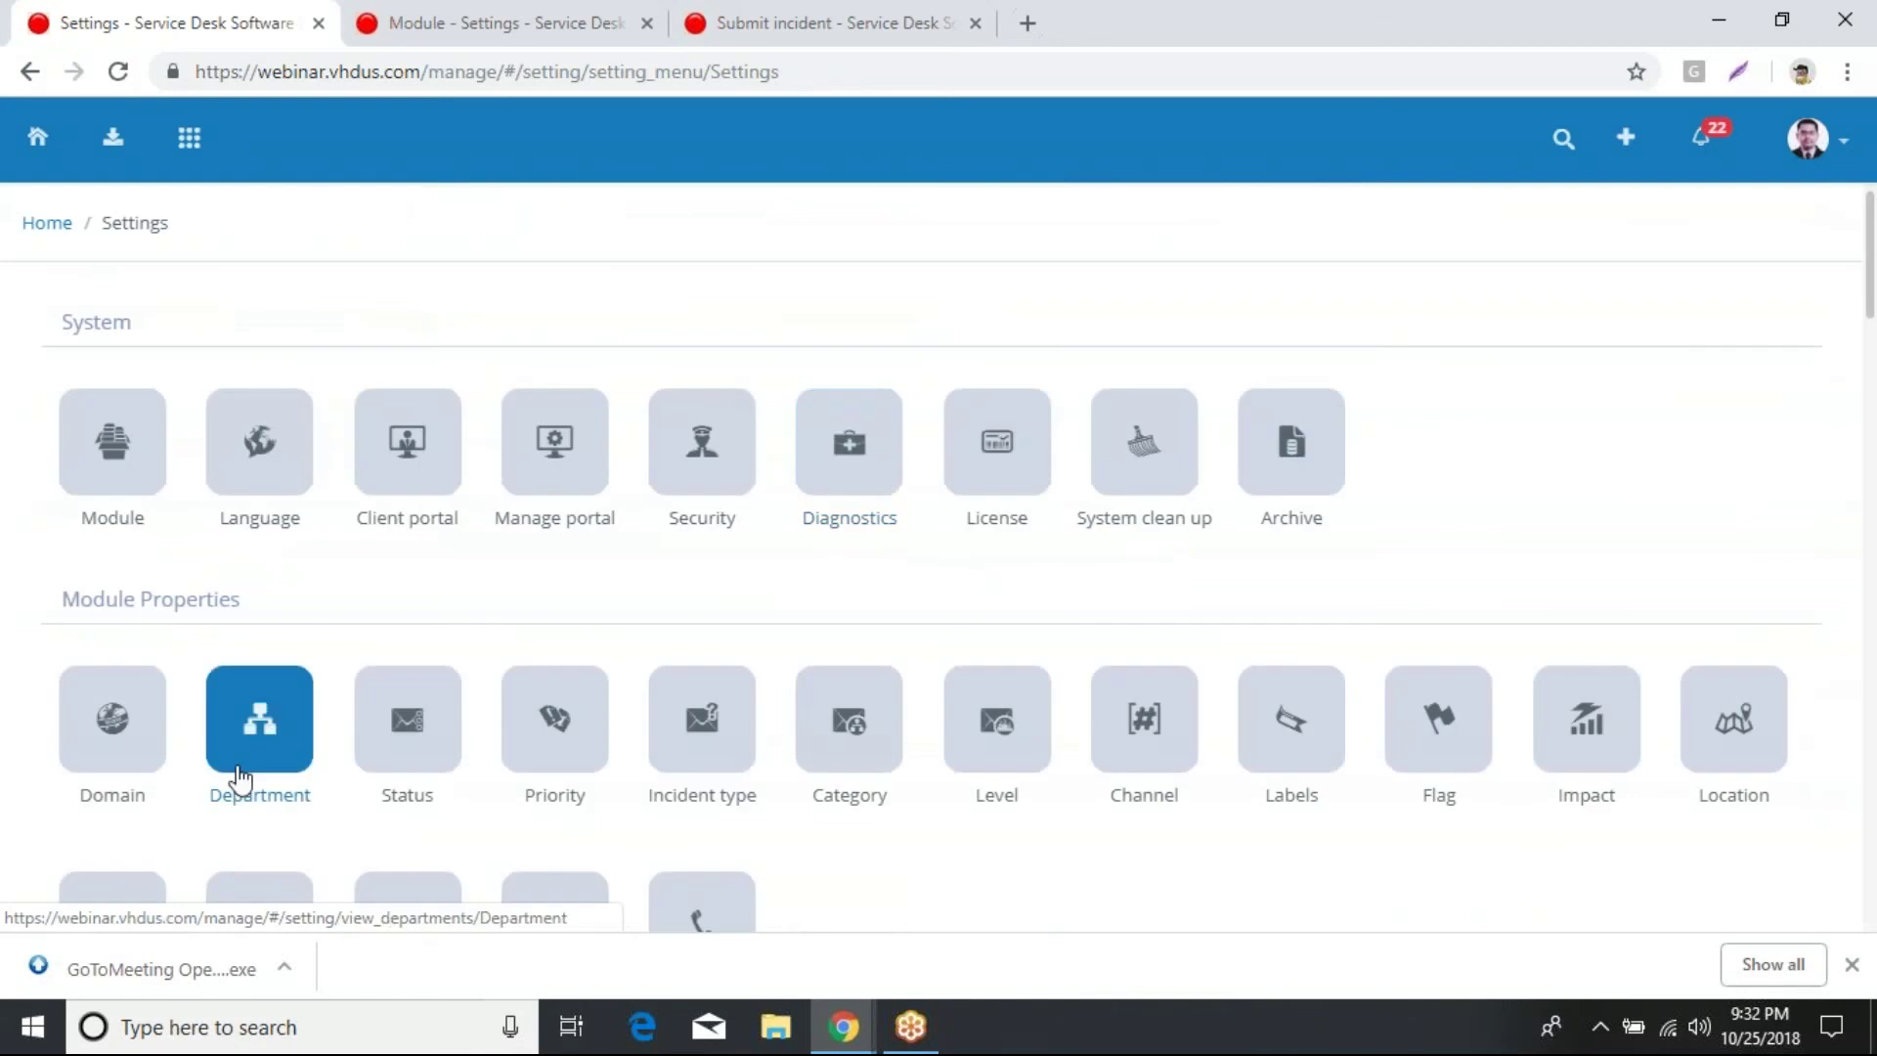
scroll(237, 768, "down", 1)
scroll(220, 806, "down", 3)
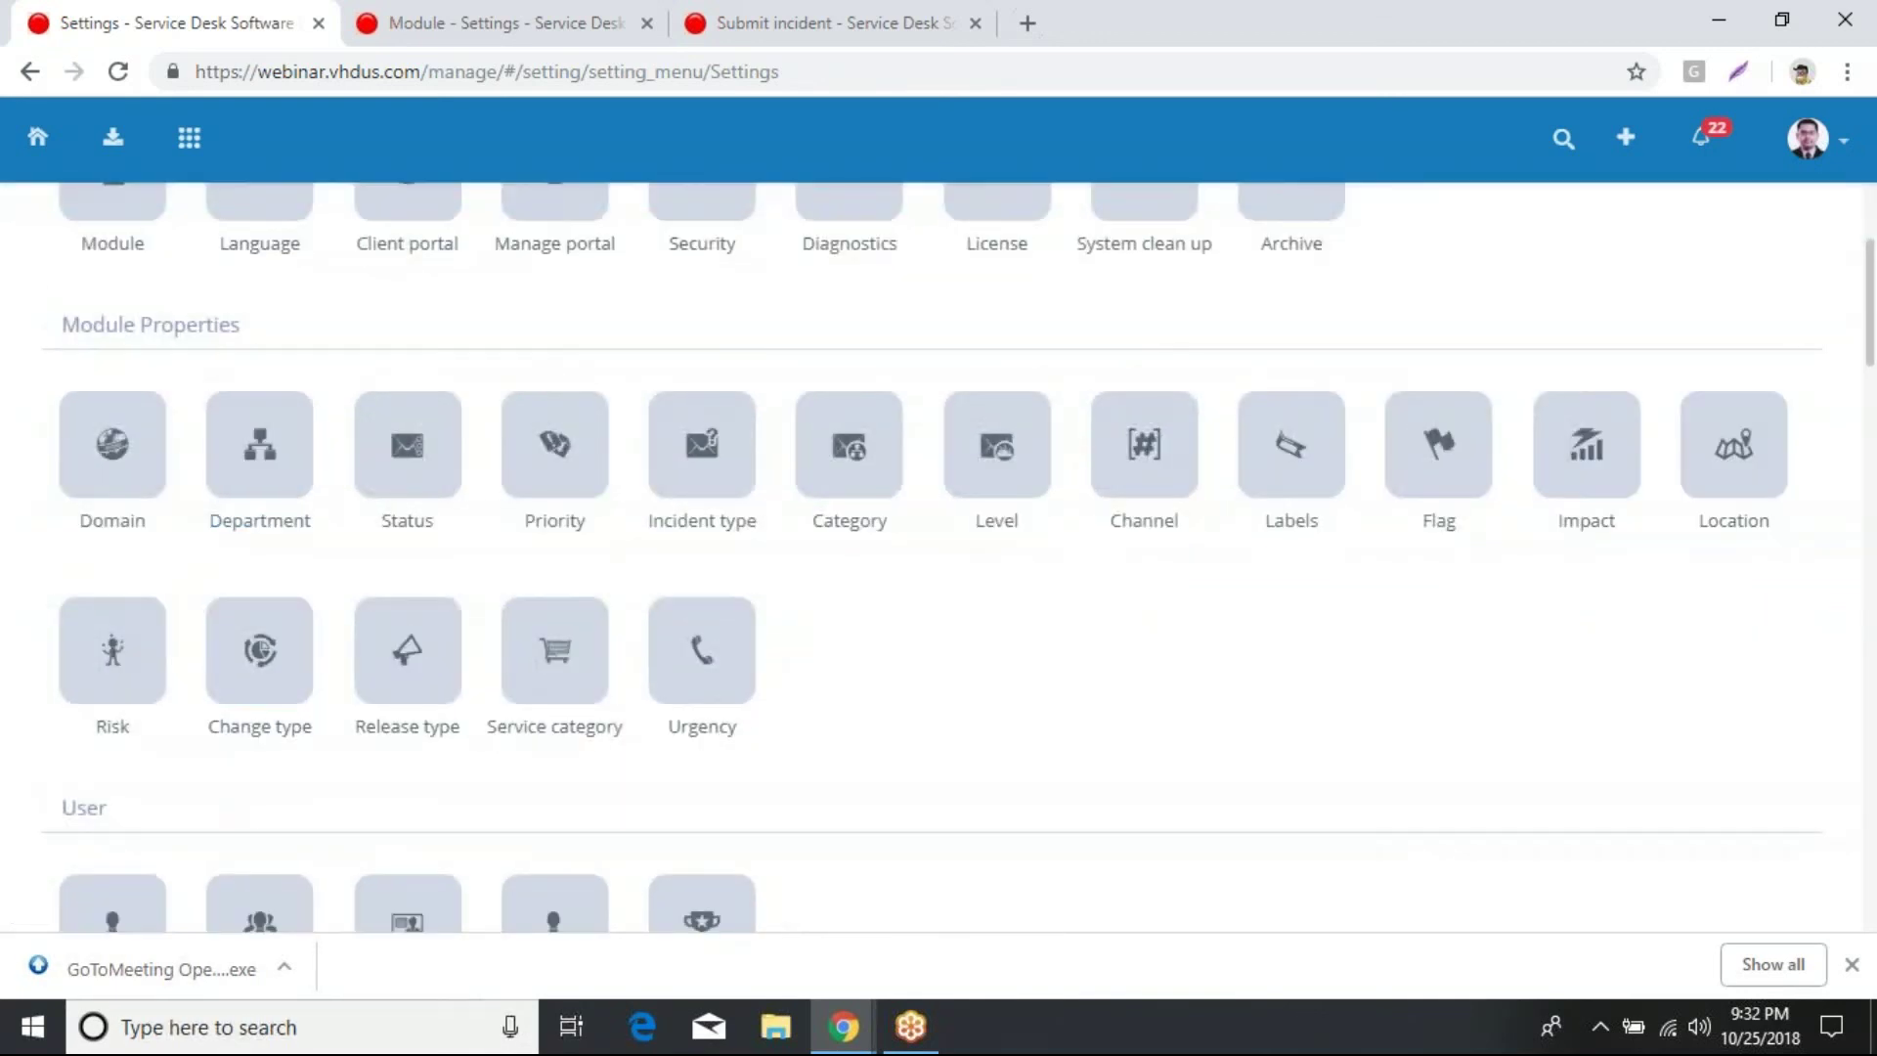